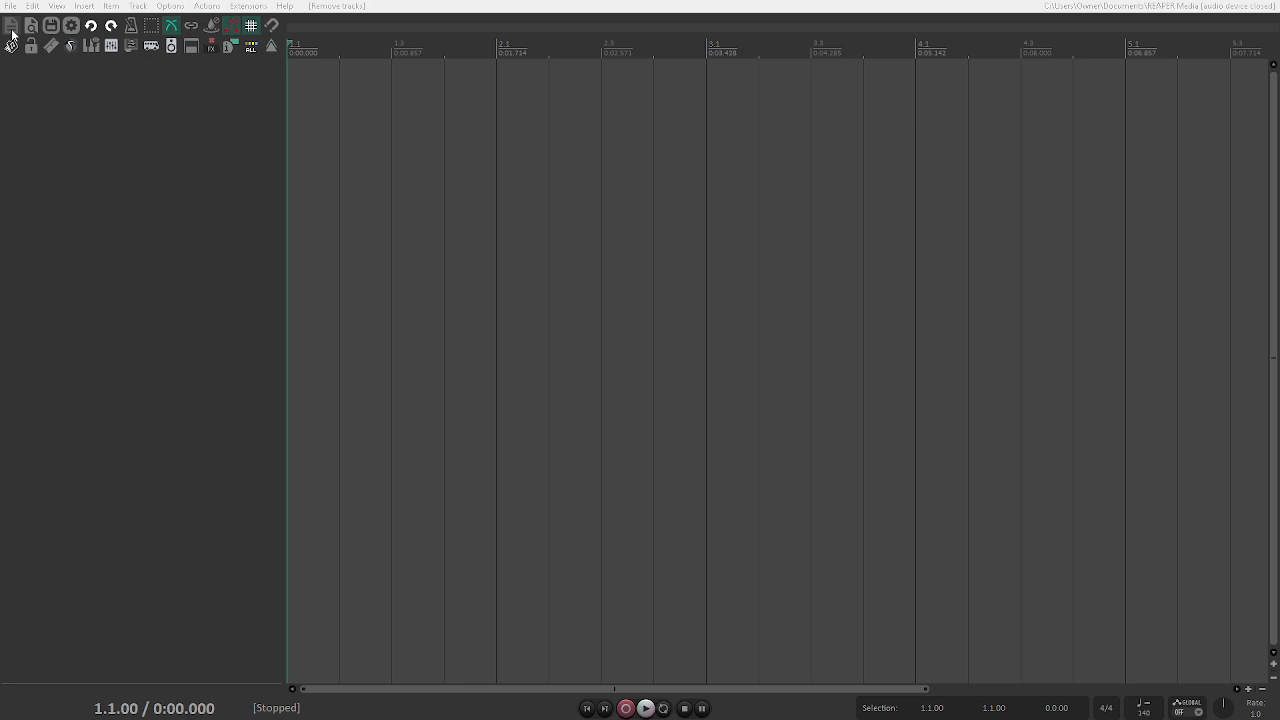
- Show the Media Explorer to view the sample library folders, and hide it again
{"action": "left_click", "coordinate": [68, 28]}
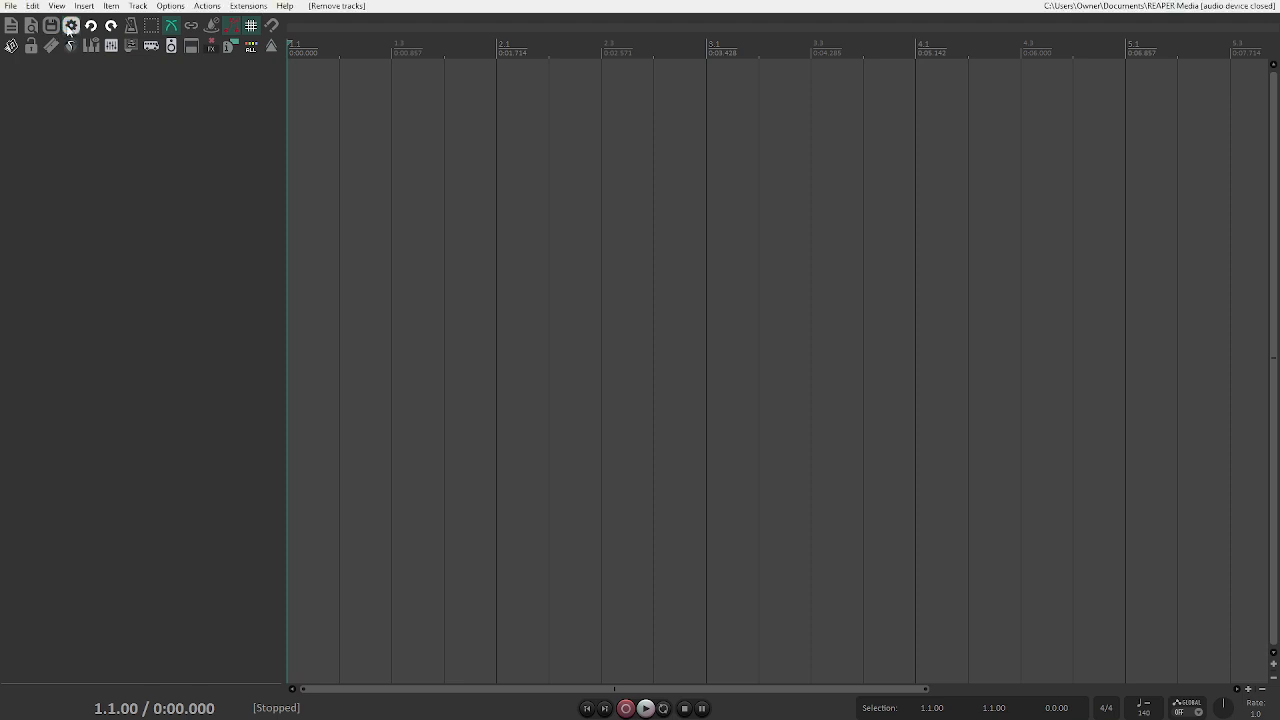
{"action": "left_click", "coordinate": [478, 446]}
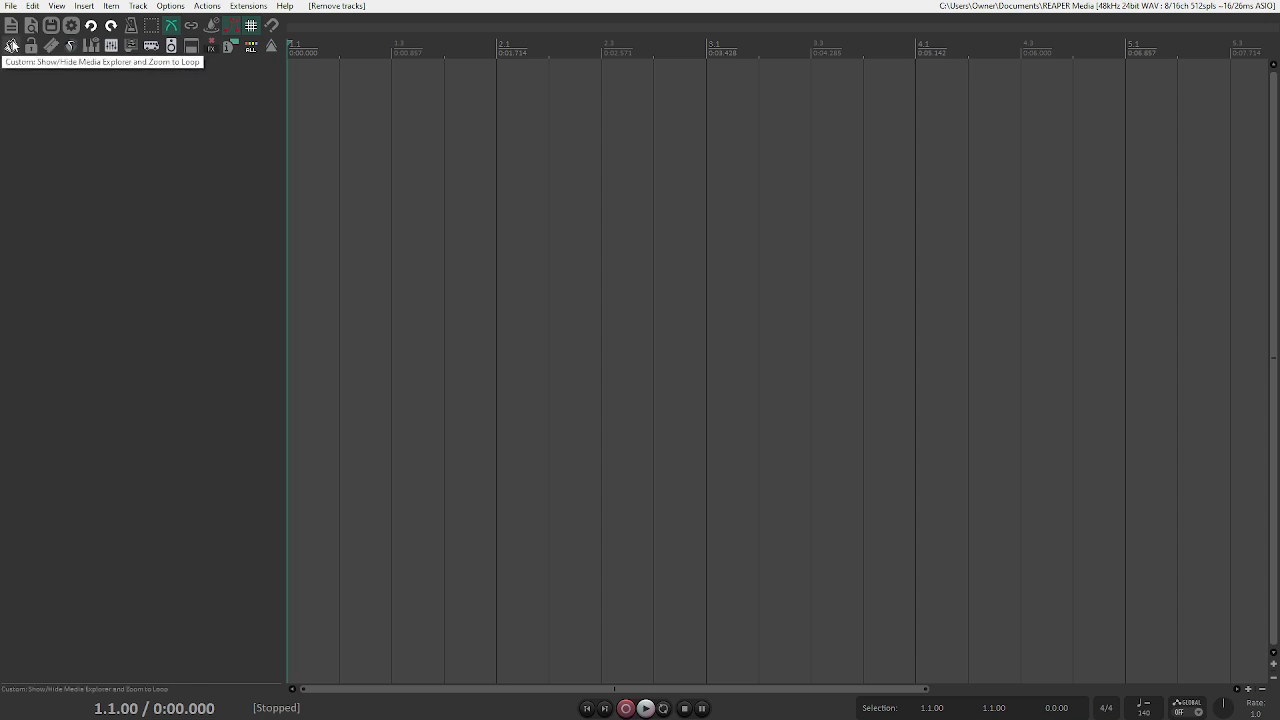
{"action": "left_click", "coordinate": [11, 45]}
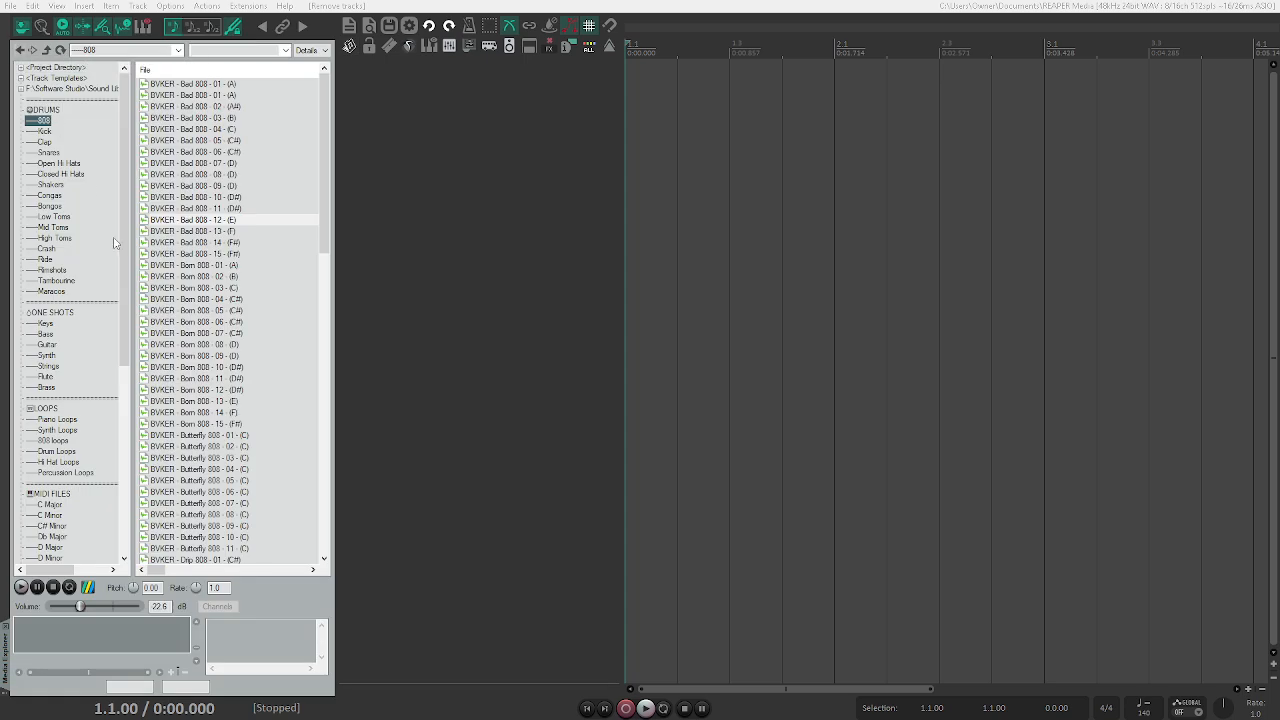
{"action": "left_click", "coordinate": [347, 50]}
{"action": "left_click", "coordinate": [347, 50]}
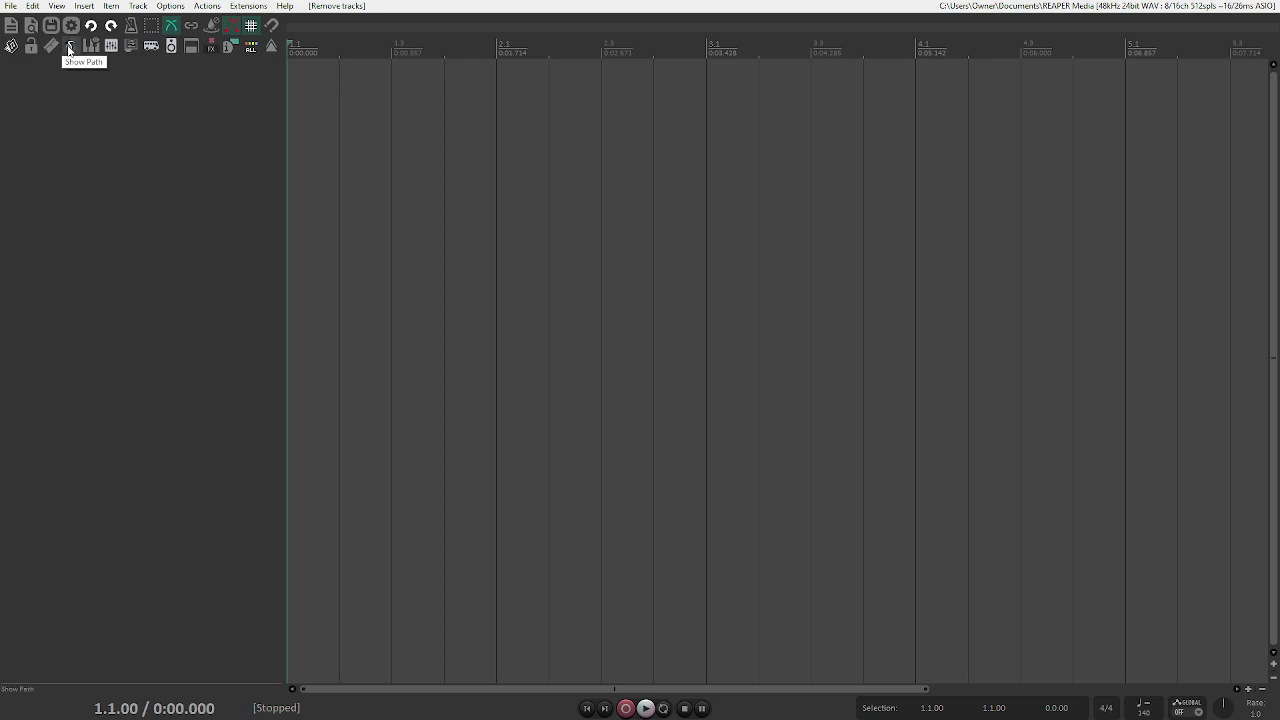
- Open the REAPER resource path folder, look through its folders and configuration files, and close it
{"action": "left_click", "coordinate": [70, 47]}
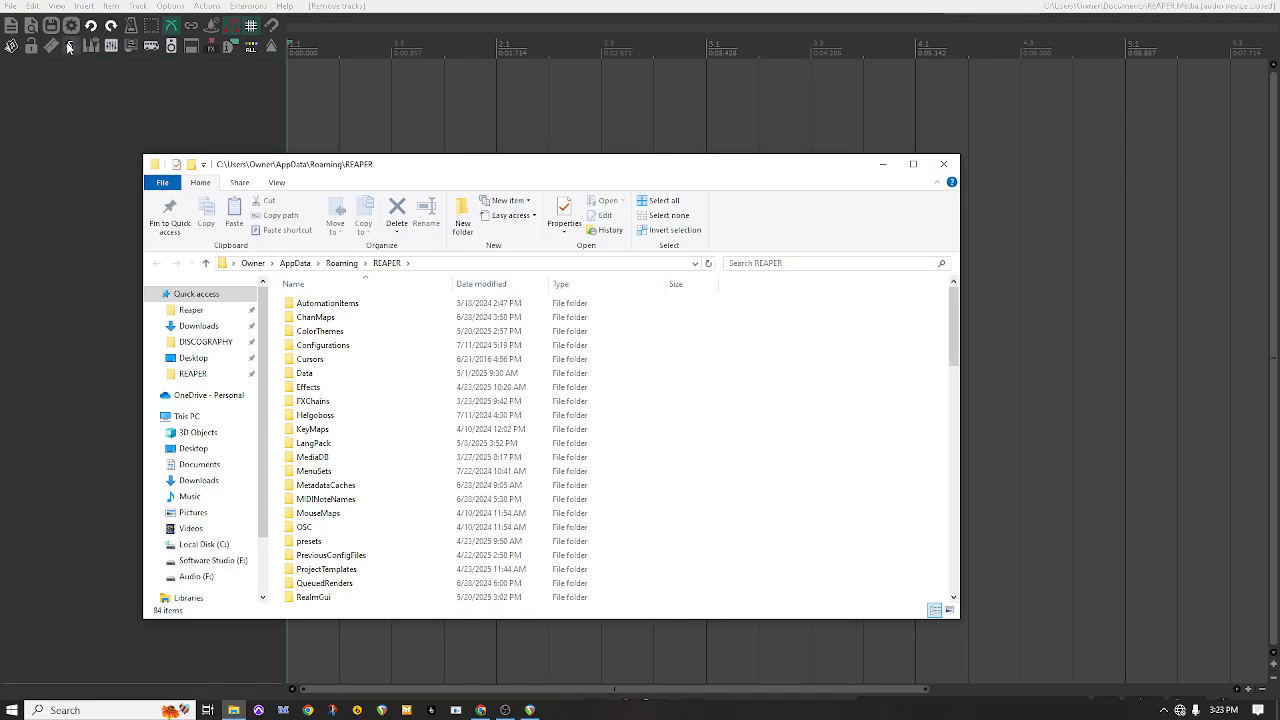
{"action": "scroll", "coordinate": [338, 520], "scroll_direction": "down", "scroll_amount": 7}
{"action": "scroll", "coordinate": [338, 521], "scroll_direction": "up", "scroll_amount": 7}
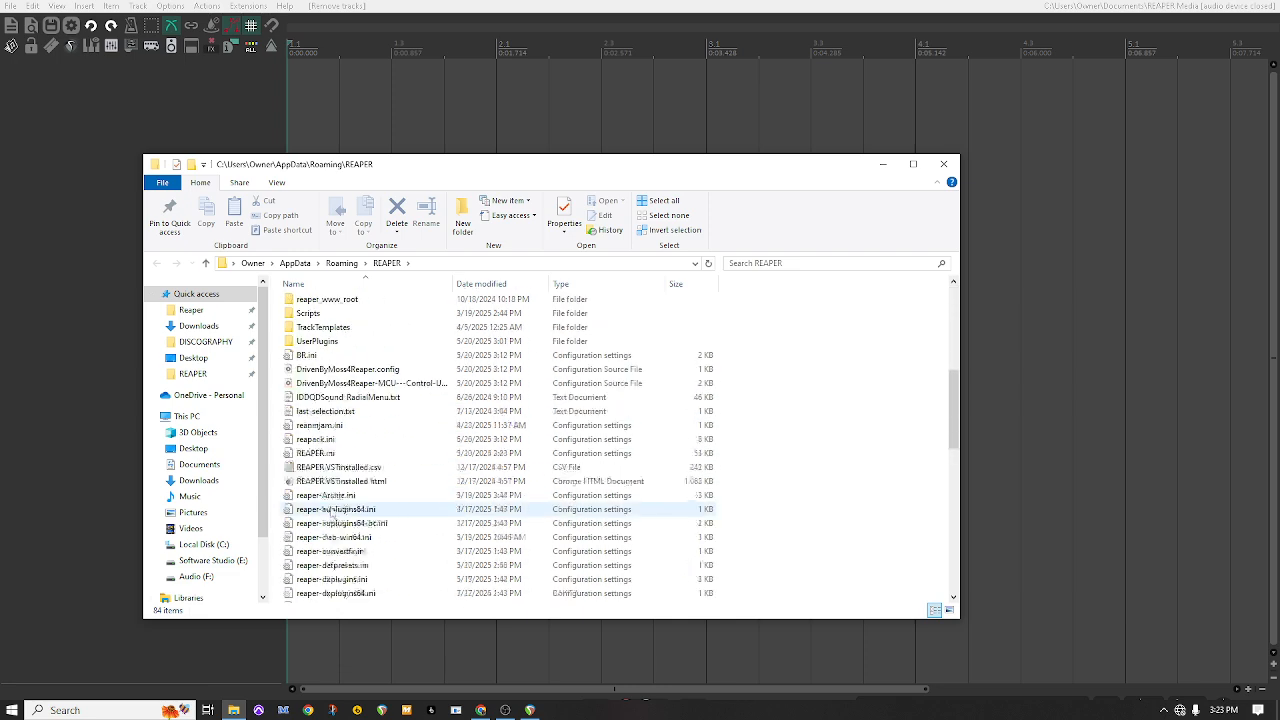
{"action": "left_click", "coordinate": [952, 165]}
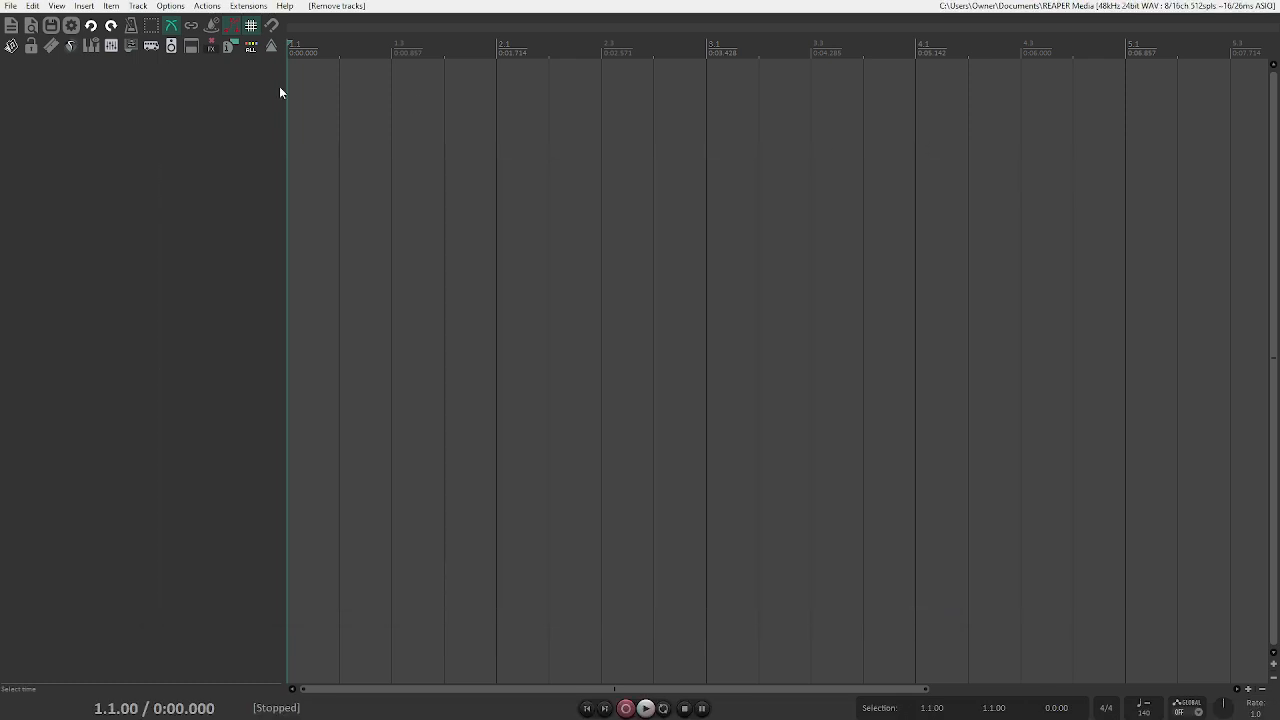
- Show the virtual MIDI keyboard and hide it again
{"action": "left_click", "coordinate": [92, 47]}
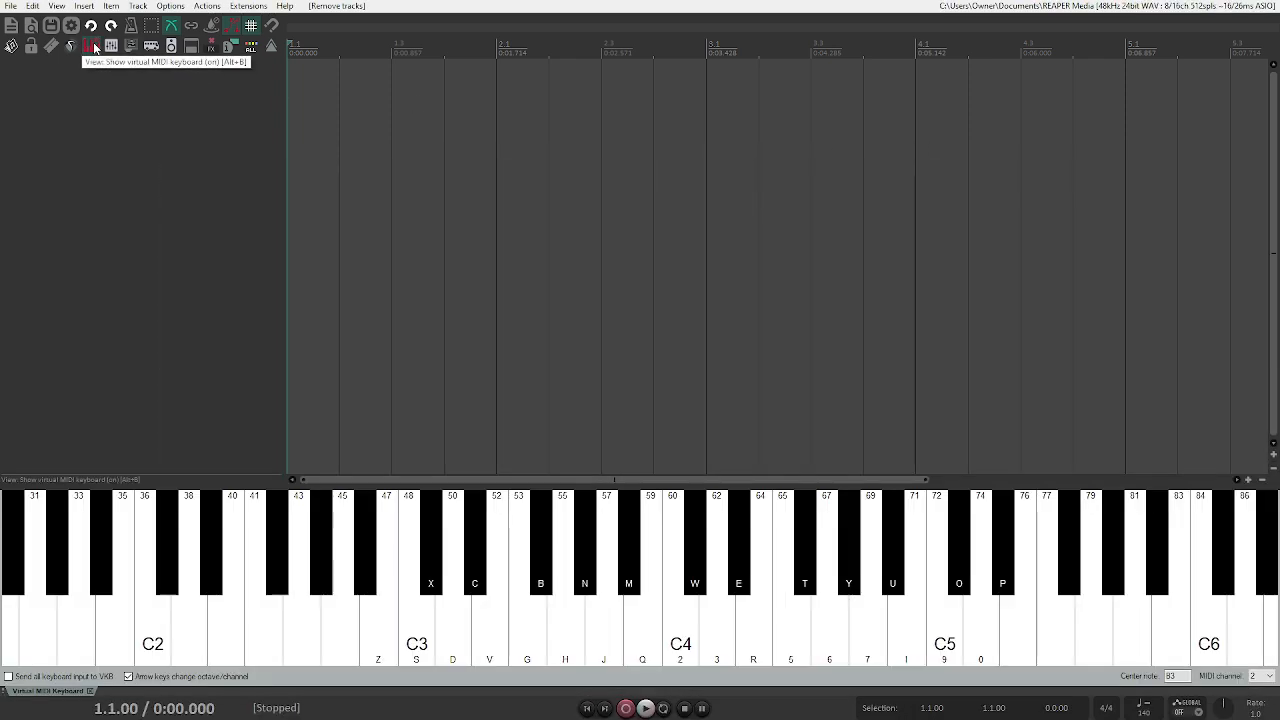
{"action": "left_click", "coordinate": [93, 47]}
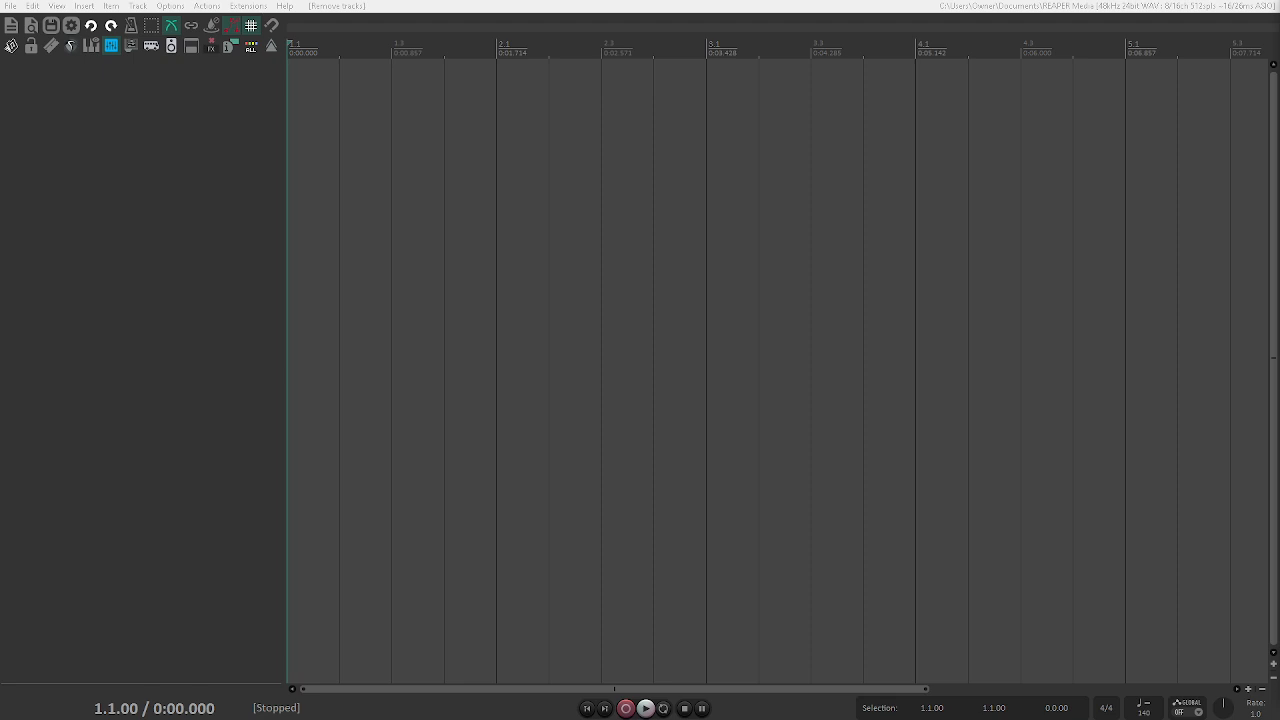
- Show the mixer and add one new empty track to the project
{"action": "key", "text": "ctrl+m"}
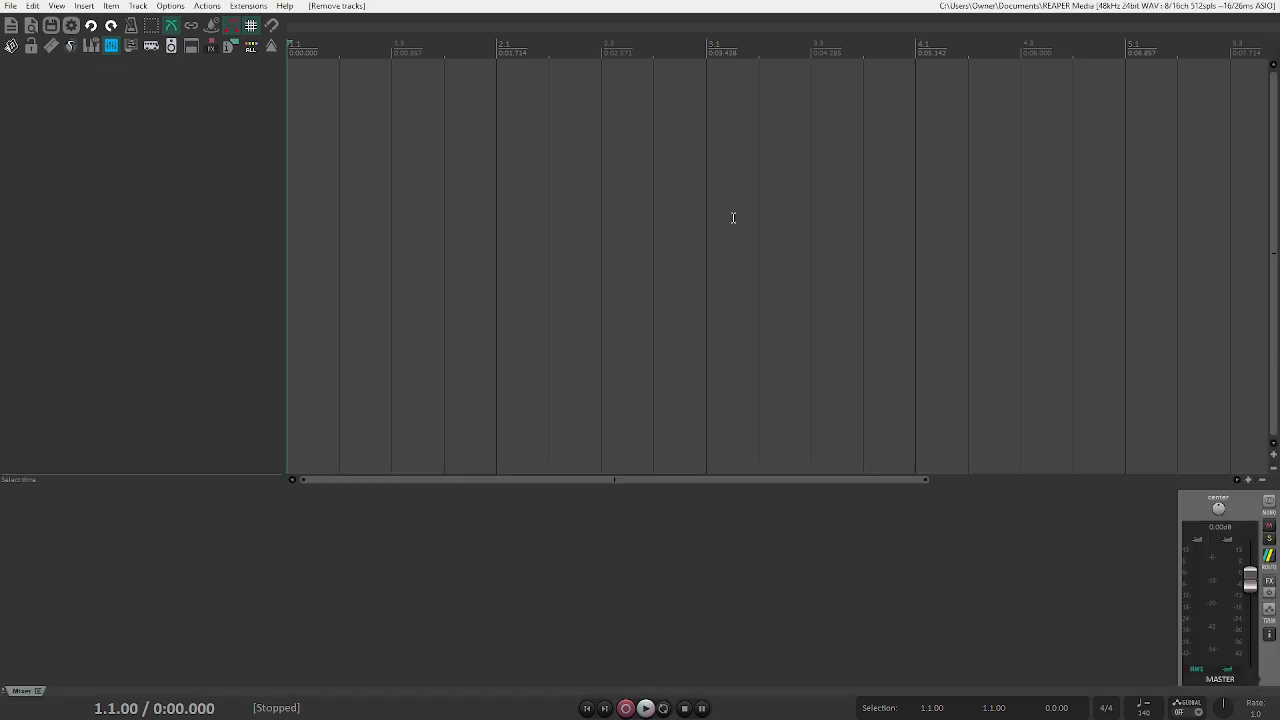
{"action": "left_click", "coordinate": [110, 48]}
{"action": "left_click", "coordinate": [110, 50]}
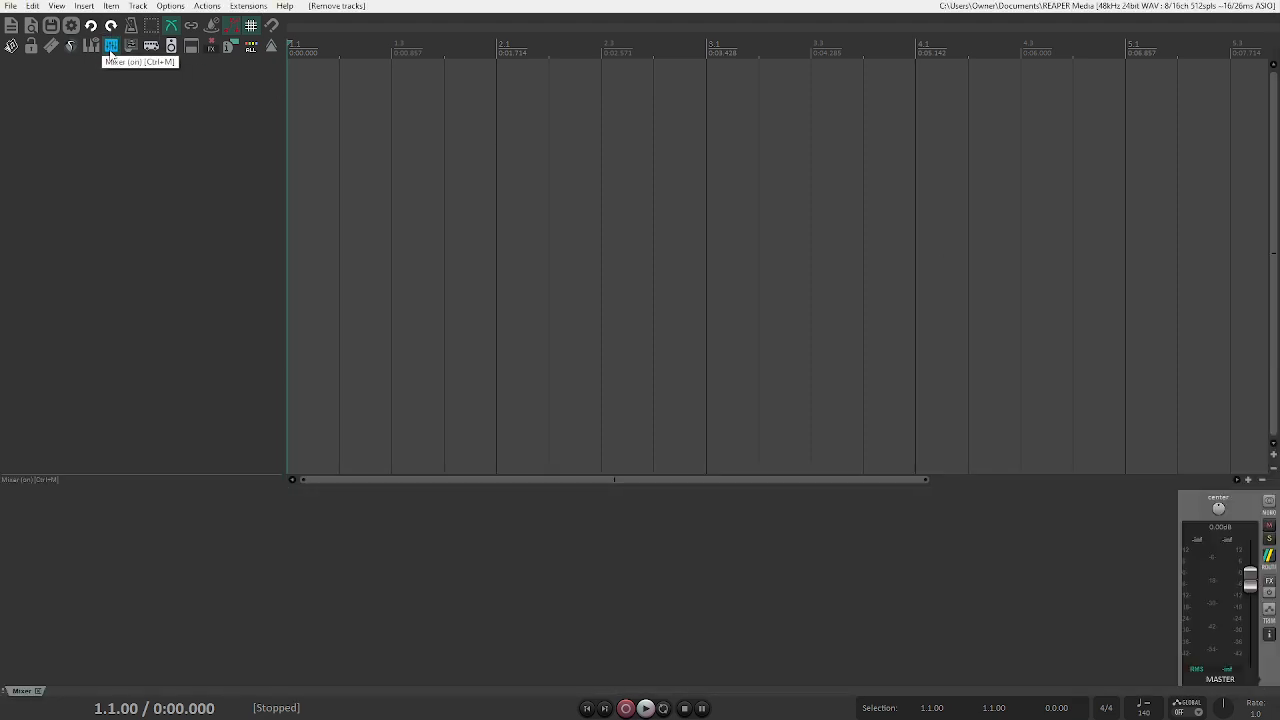
{"action": "double_click", "coordinate": [121, 107]}
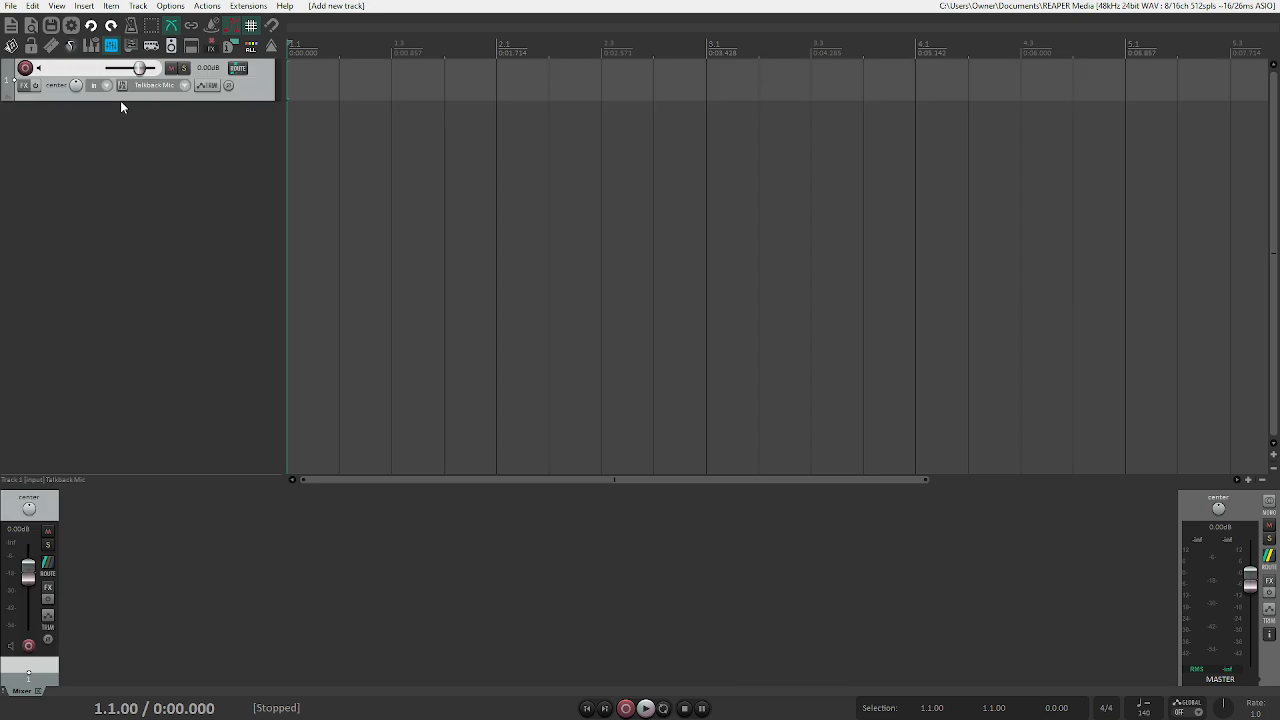
- Open Send Buddy for Track 1 to view its hardware, send and receive options, and close it
{"action": "left_click", "coordinate": [130, 46]}
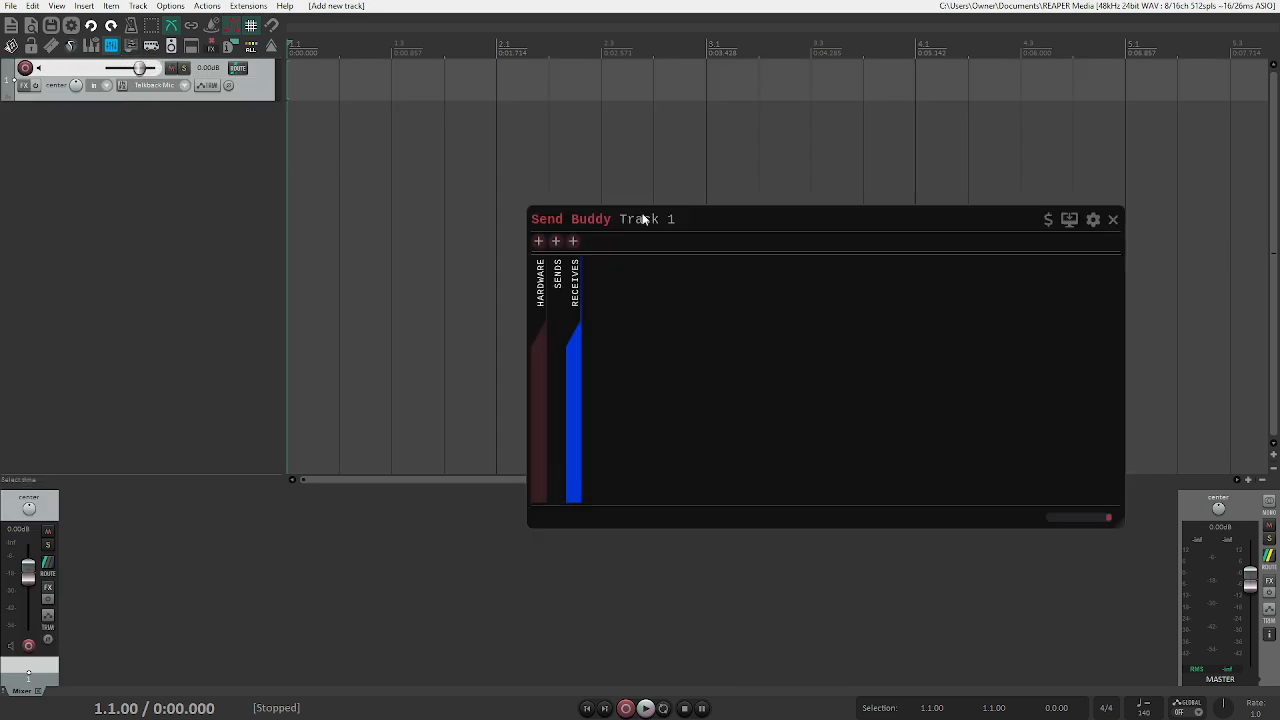
{"action": "left_click_drag", "start_coordinate": [640, 214], "coordinate": [459, 87]}
{"action": "left_click", "coordinate": [185, 154]}
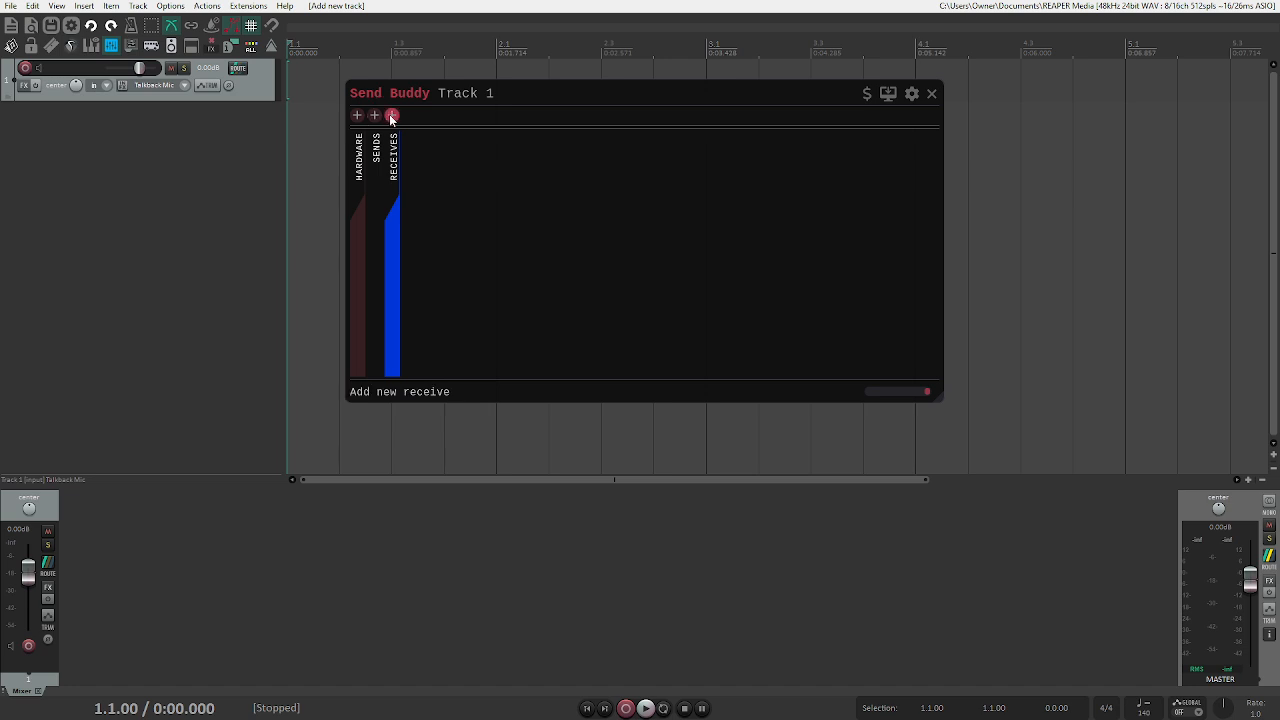
{"action": "left_click", "coordinate": [930, 95]}
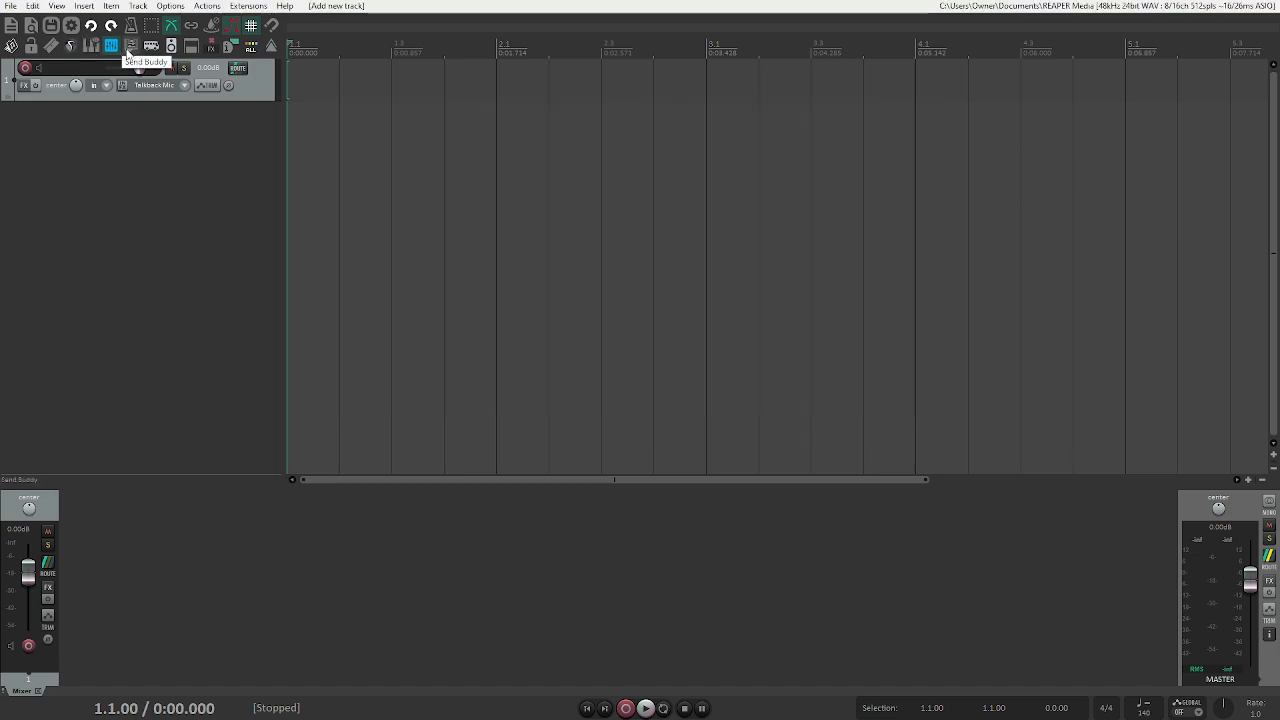
- Select Track 1 and view the Buss Driver options for batch adding sends and receives, then close the script without adding any
{"action": "left_click", "coordinate": [152, 47]}
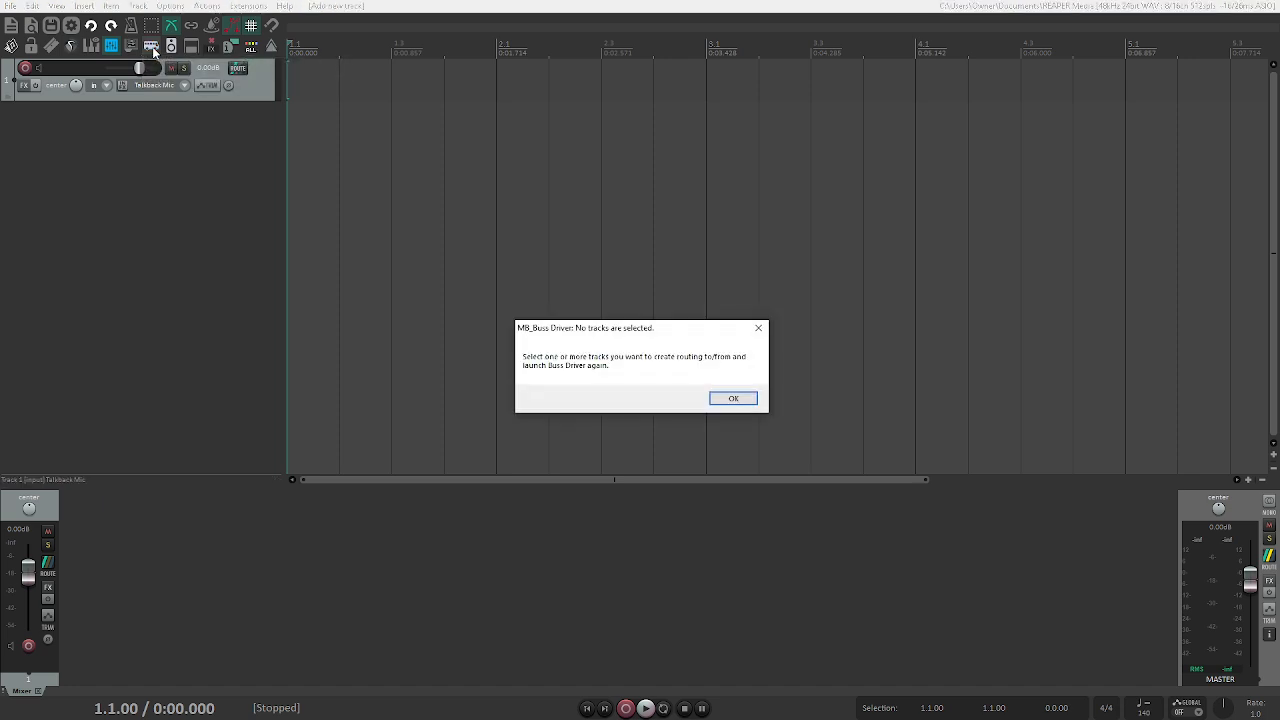
{"action": "left_click", "coordinate": [722, 404]}
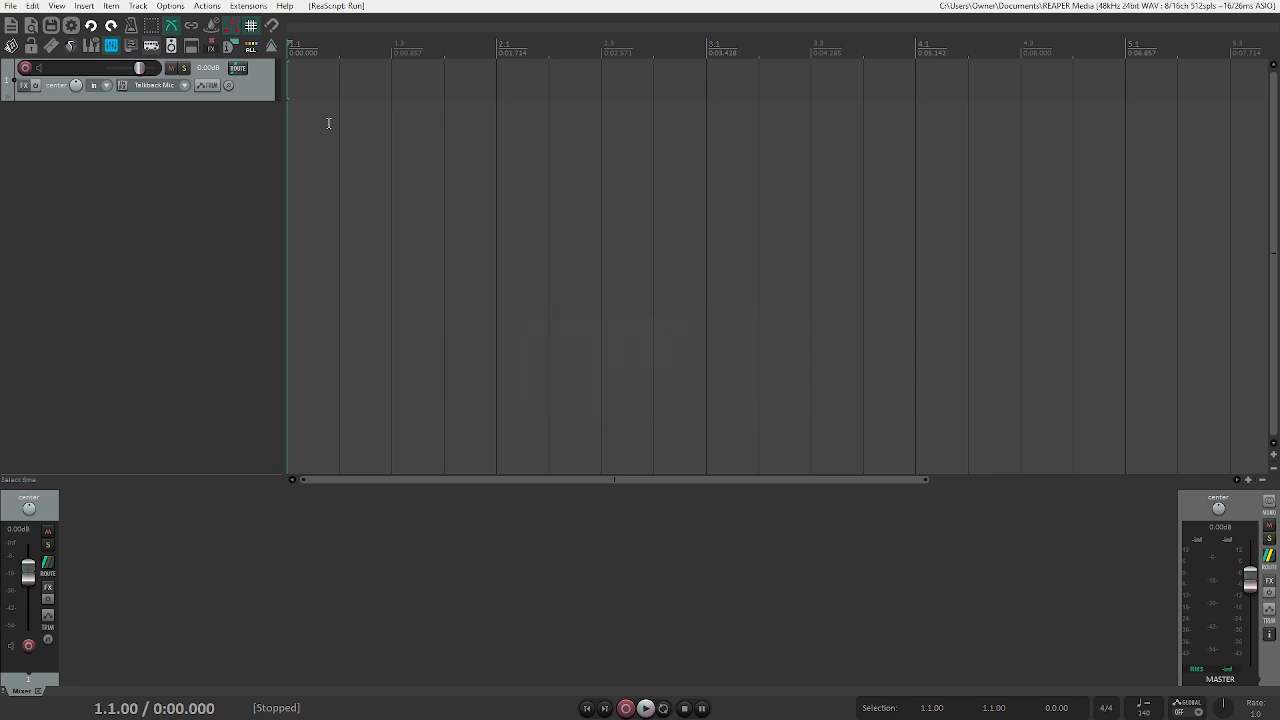
{"action": "left_click", "coordinate": [259, 89]}
{"action": "left_click", "coordinate": [150, 47]}
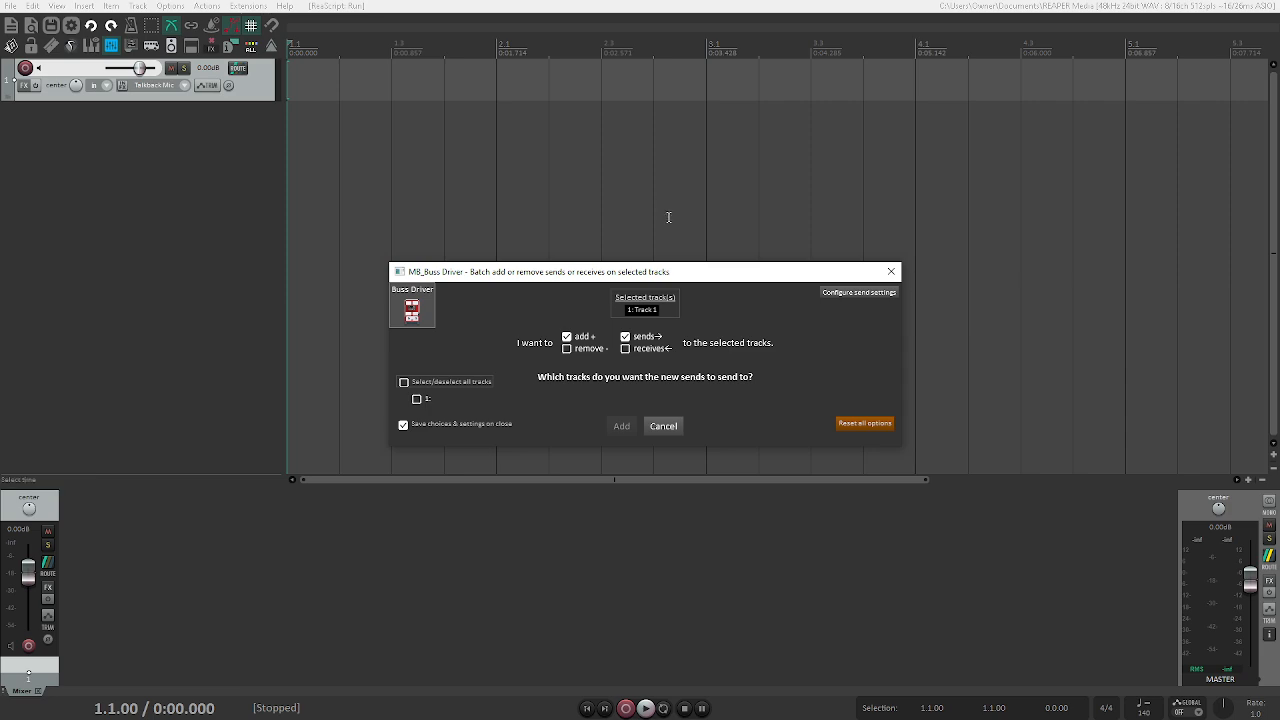
{"action": "left_click", "coordinate": [892, 272]}
- Display the Speaker Switcher toolbar and add the JS Talkback control effect to Track 1 with its default settings
{"action": "left_click", "coordinate": [170, 47]}
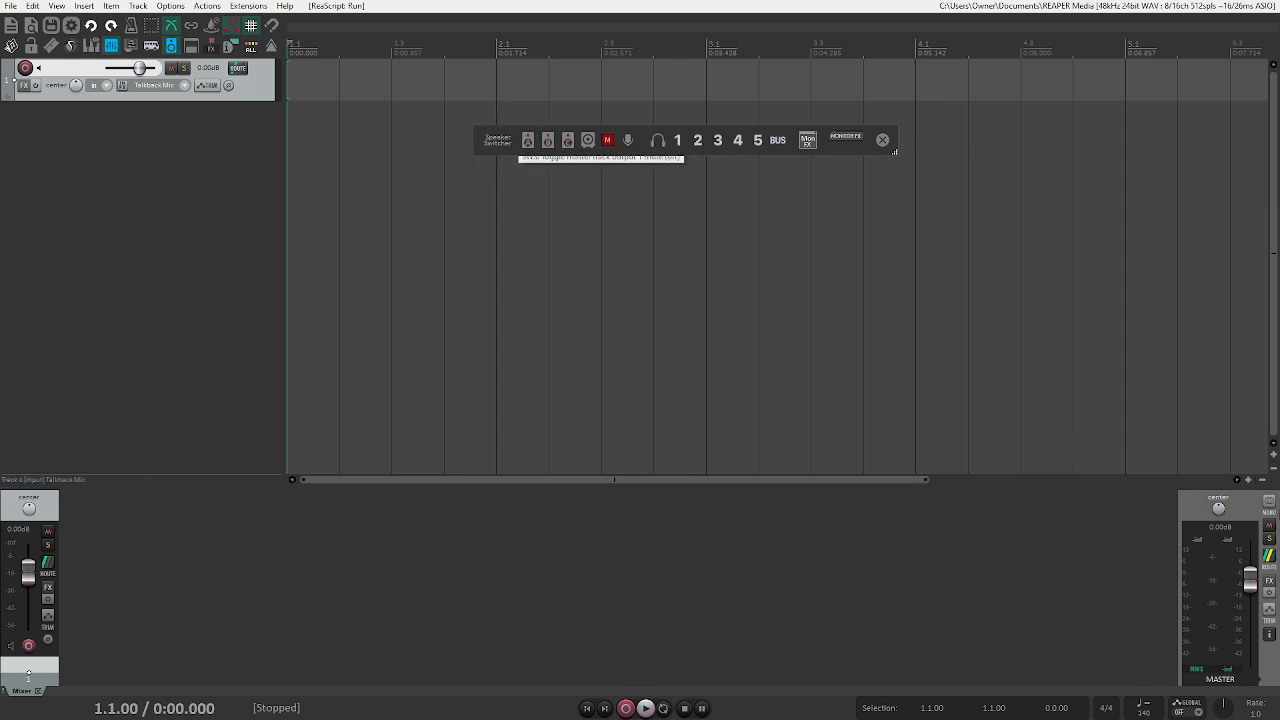
{"action": "left_click", "coordinate": [628, 140]}
{"action": "left_click_drag", "start_coordinate": [164, 53], "coordinate": [186, 133]}
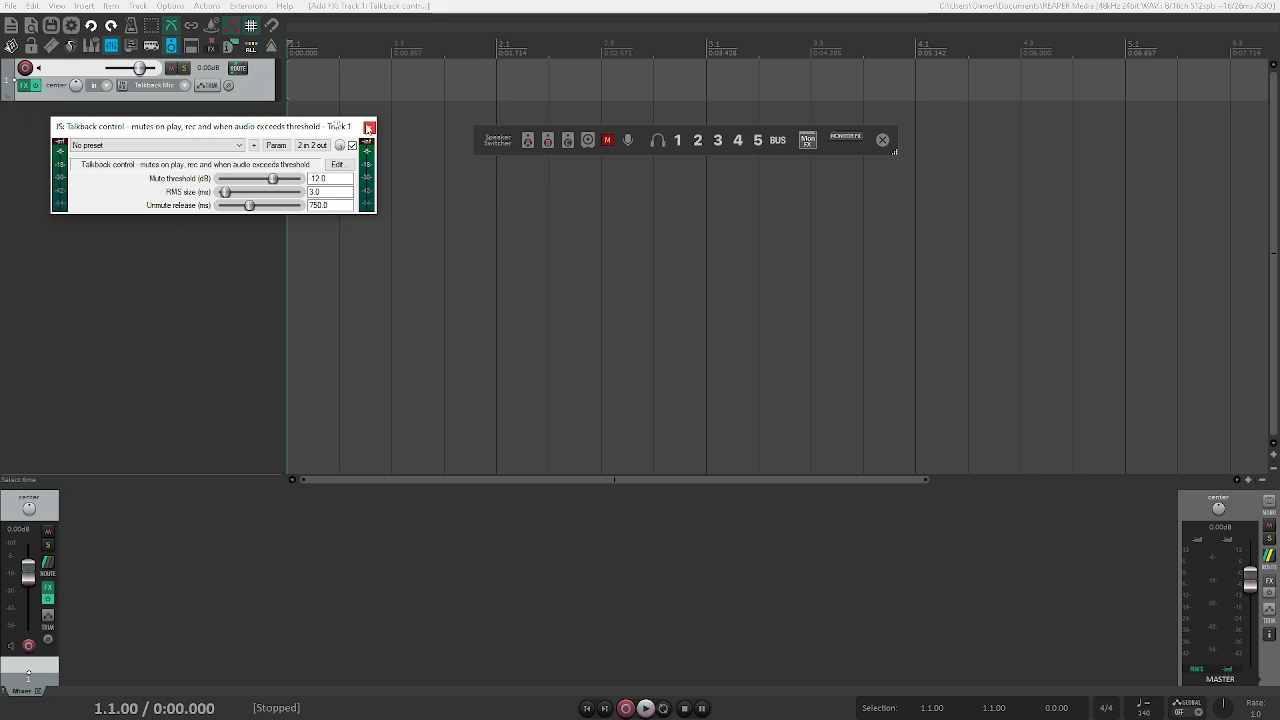
{"action": "left_click", "coordinate": [369, 127]}
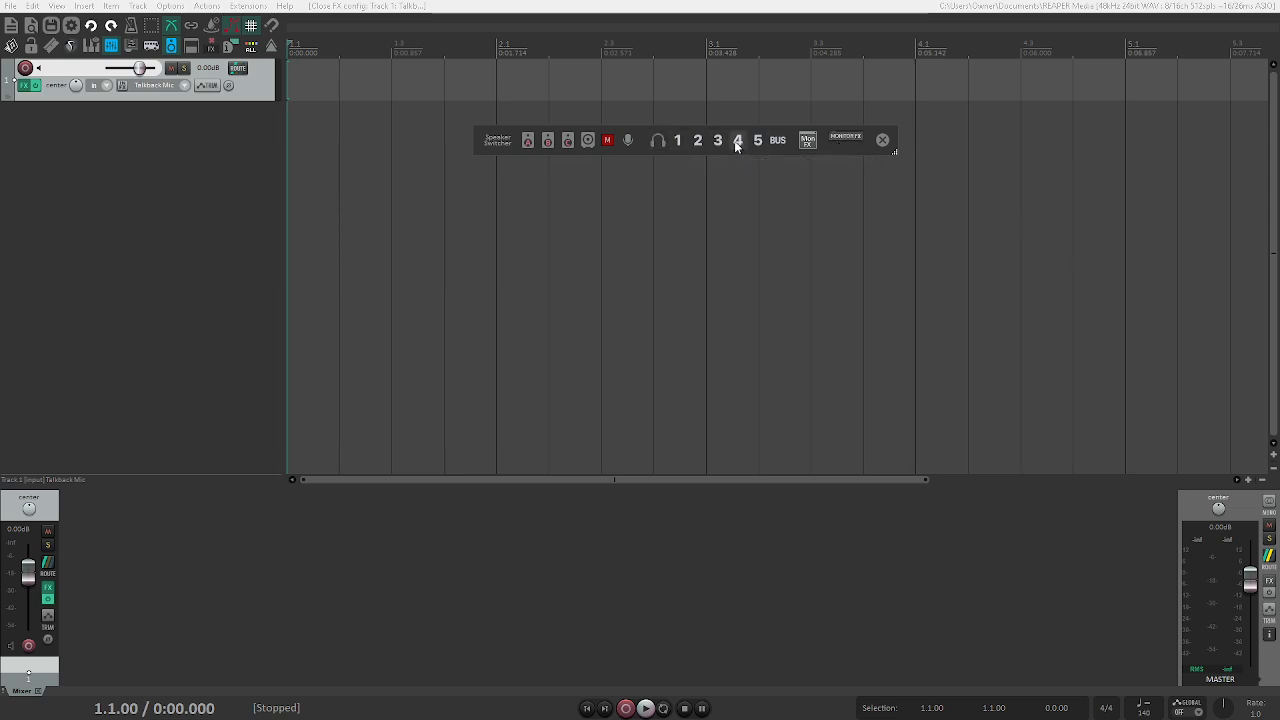
- Create five headphone cue busses with cue buss settings 1 to 5: Vocal HP, Keys HP, Drum HP, Gtr HP and Bass HP
{"action": "left_click", "coordinate": [676, 141]}
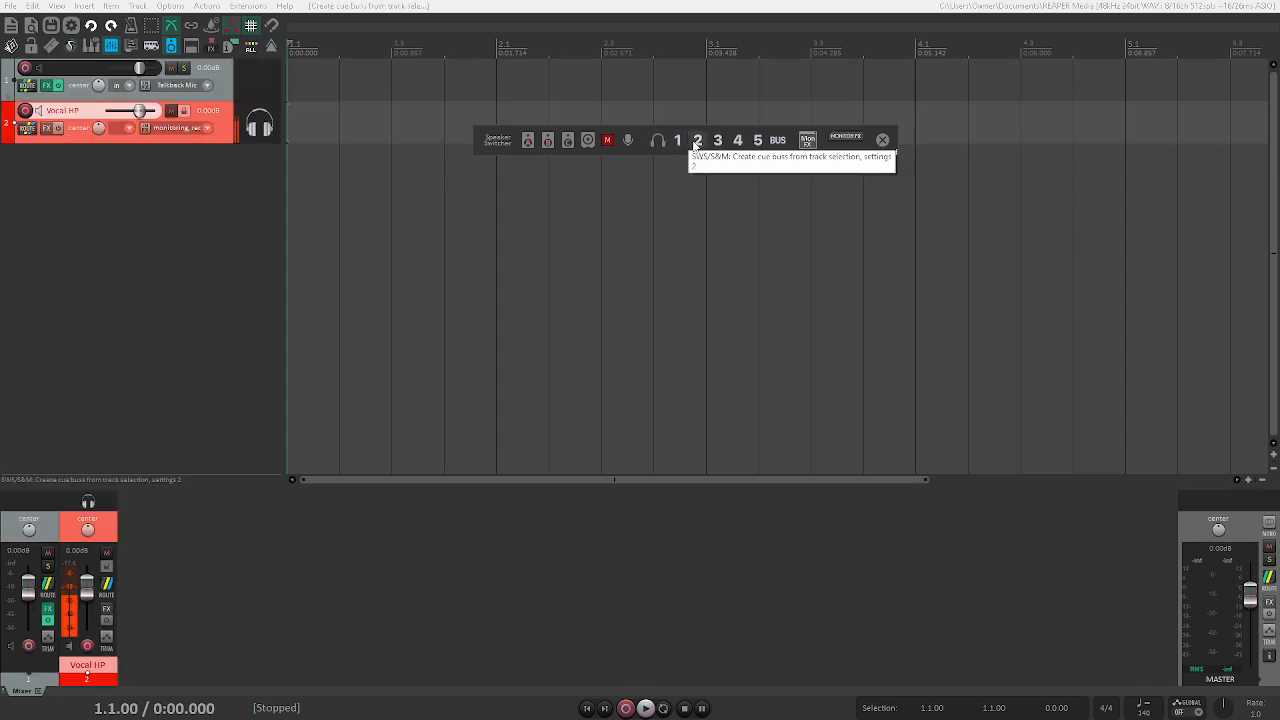
{"action": "left_click", "coordinate": [698, 143]}
{"action": "left_click", "coordinate": [716, 143]}
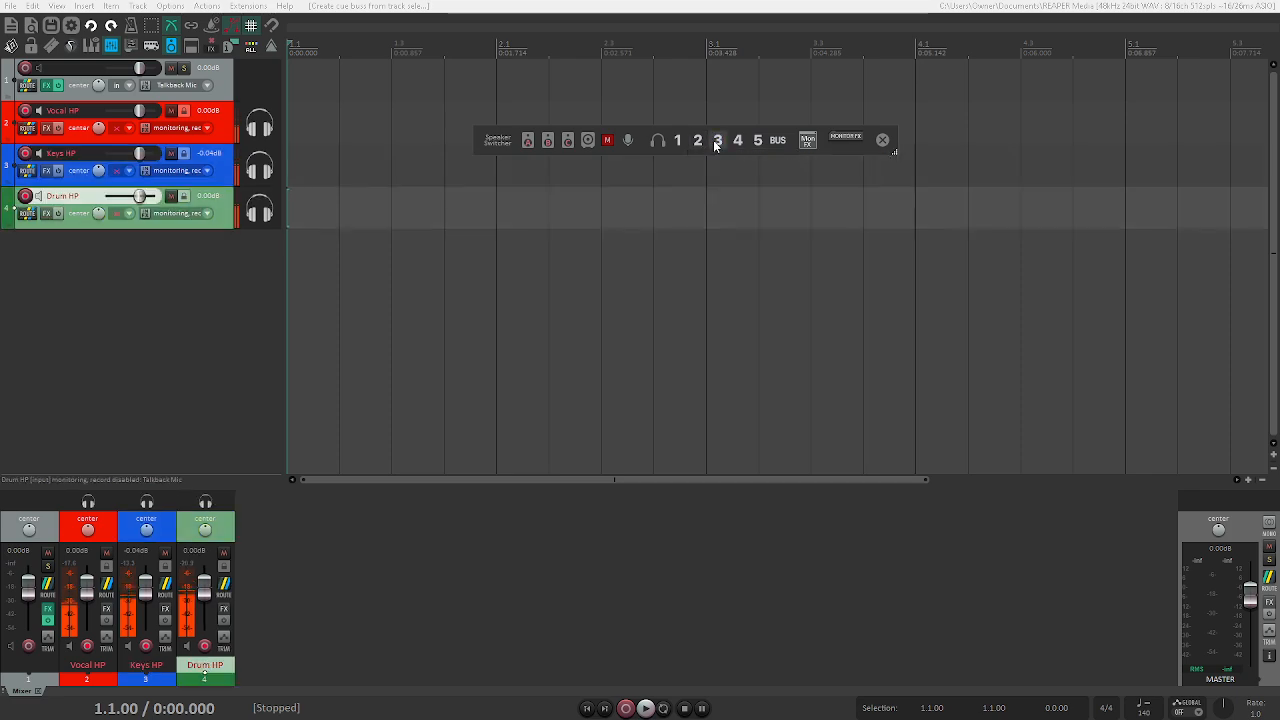
{"action": "left_click", "coordinate": [736, 143]}
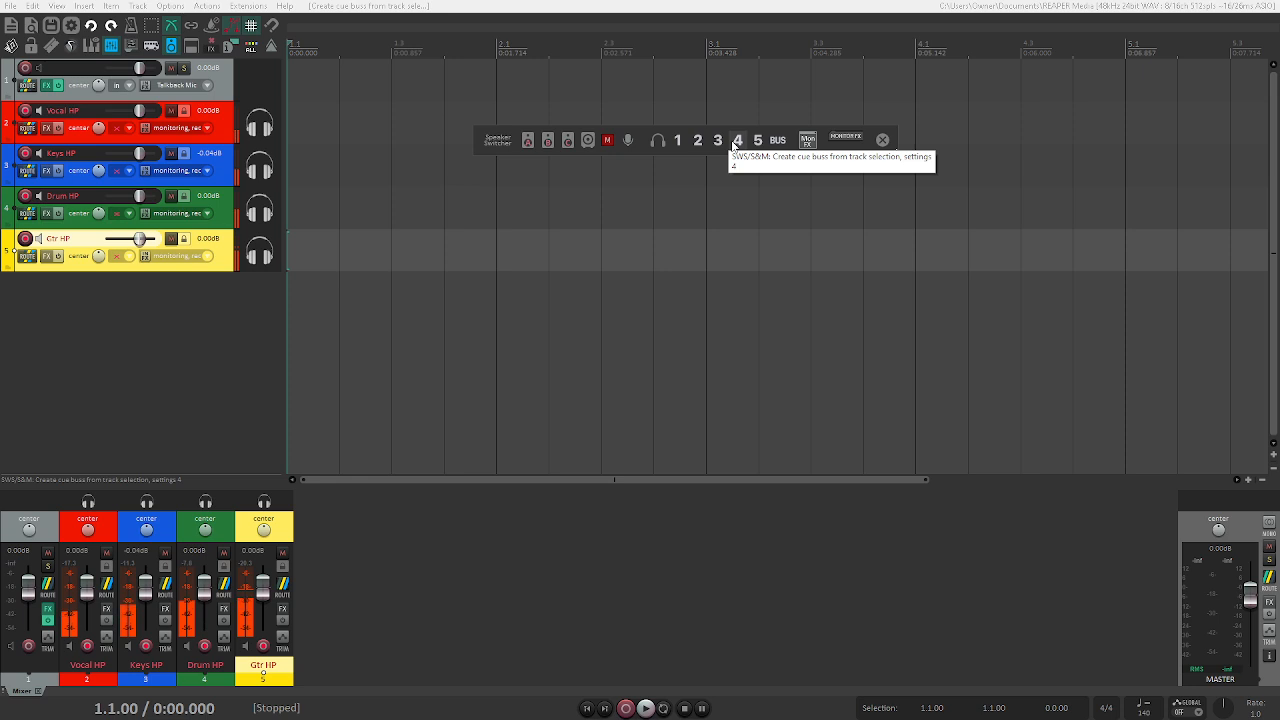
{"action": "left_click", "coordinate": [757, 143]}
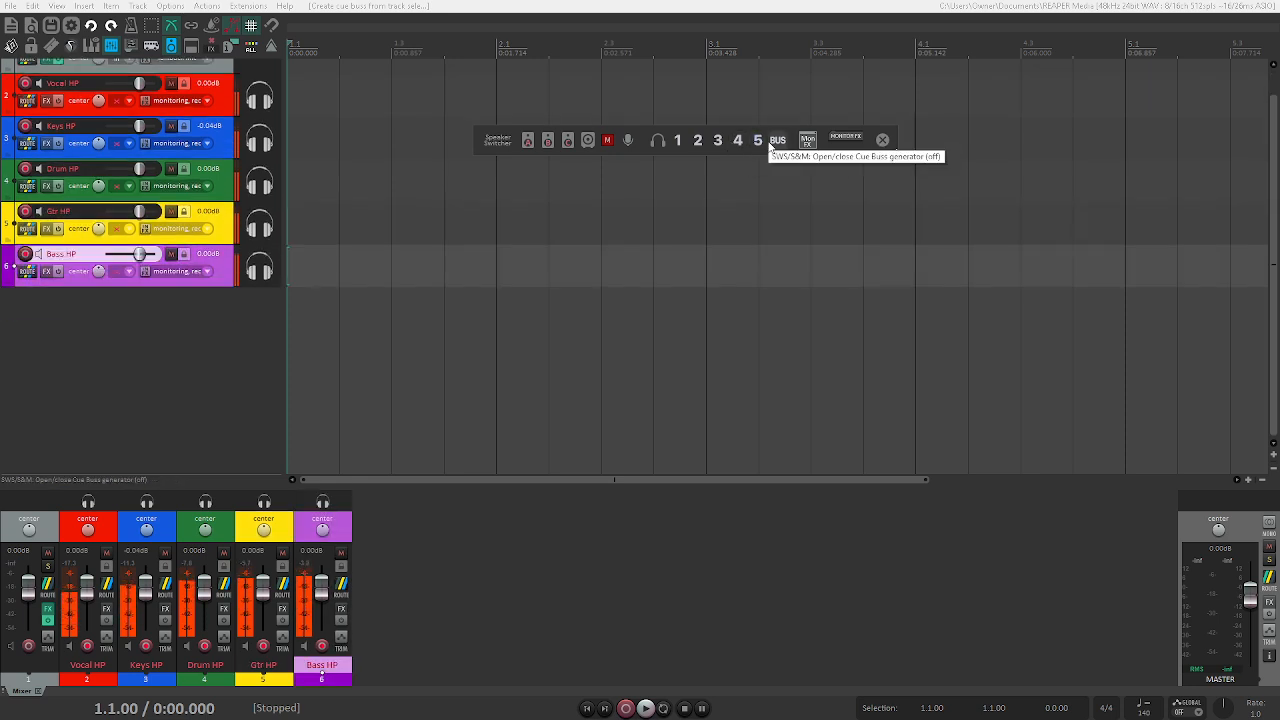
- Open the Cue Buss generator, review its stored cue buss settings up to Engineer Headphones, and close it without creating a buss
{"action": "left_click", "coordinate": [777, 141]}
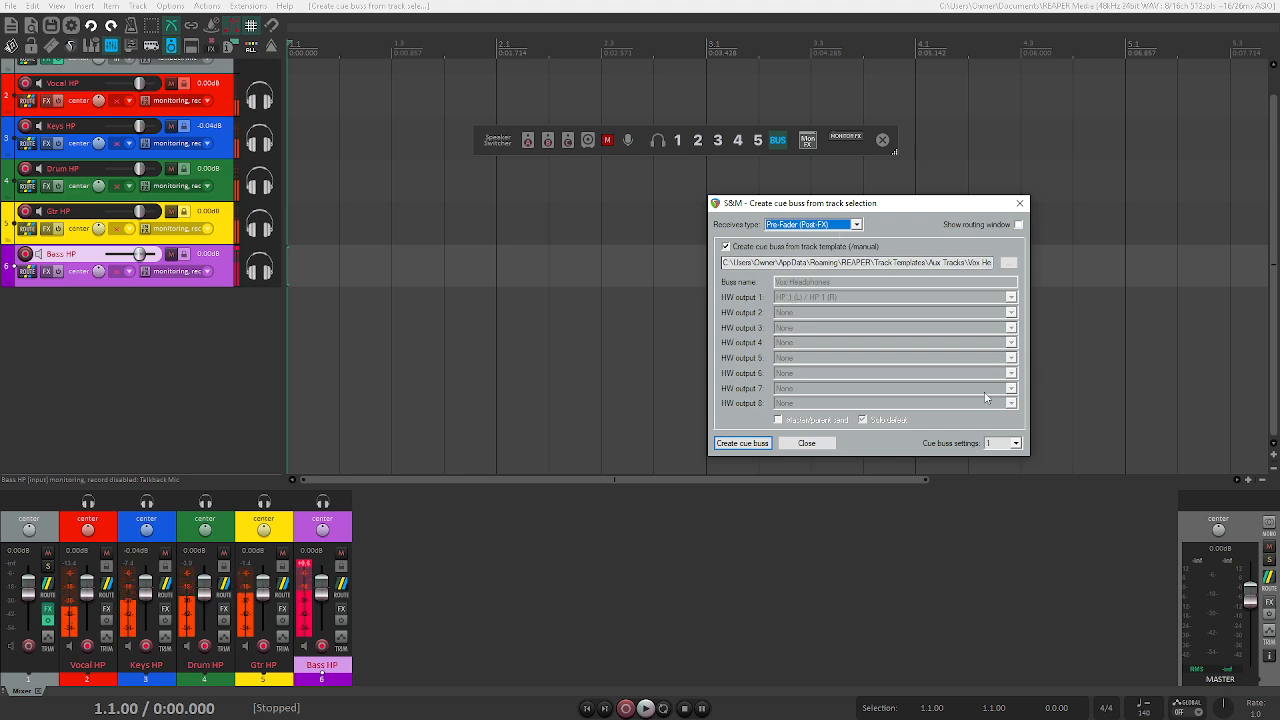
{"action": "left_click", "coordinate": [1015, 443]}
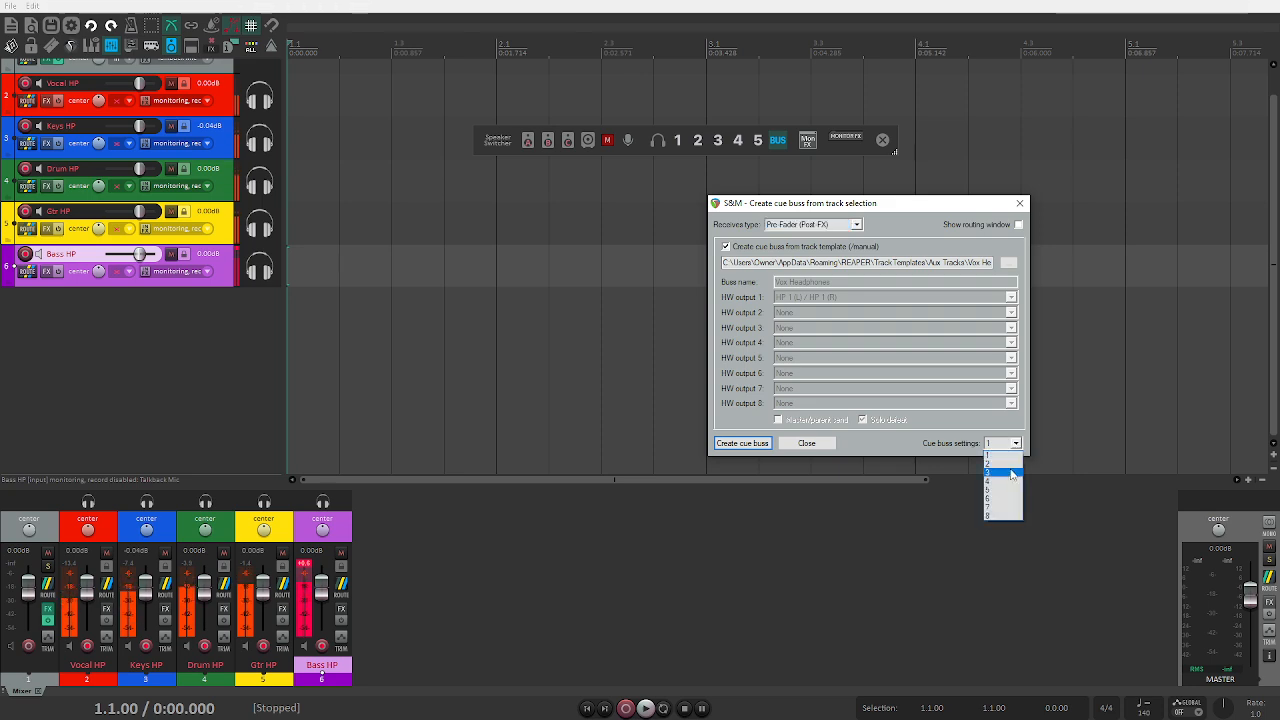
{"action": "left_click", "coordinate": [1012, 471]}
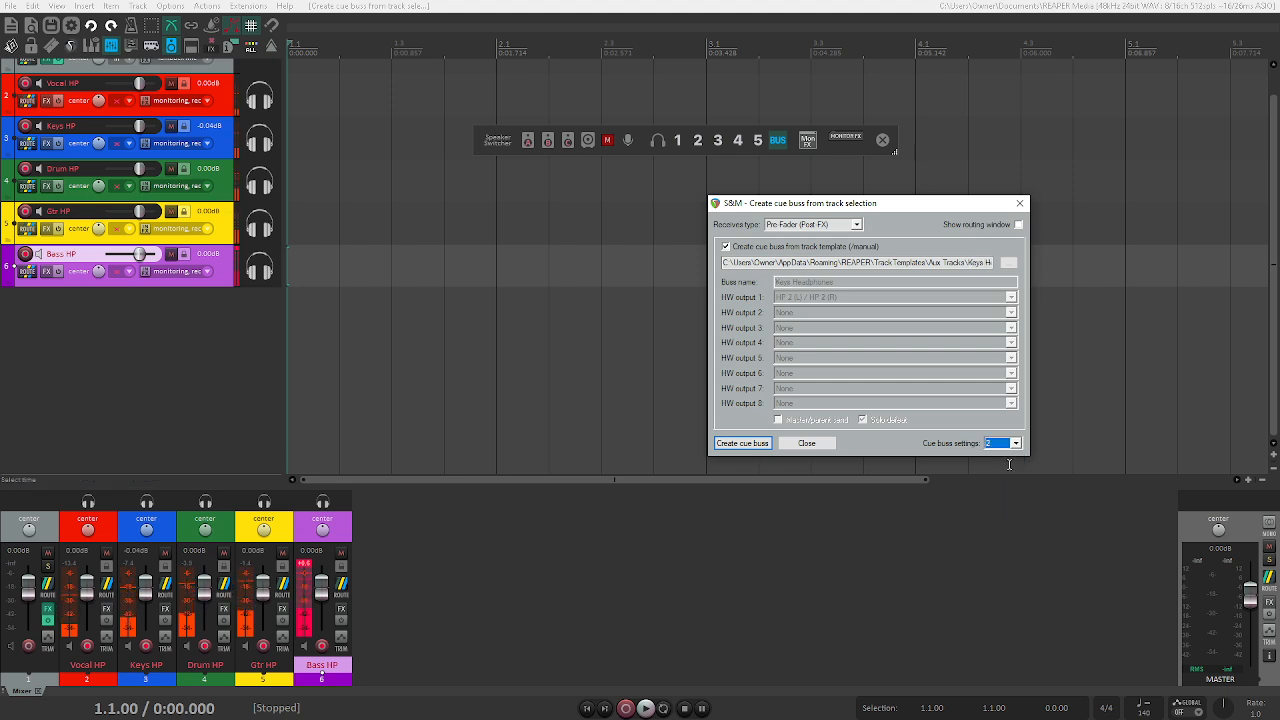
{"action": "scroll", "coordinate": [1012, 452], "scroll_direction": "down", "scroll_amount": 2}
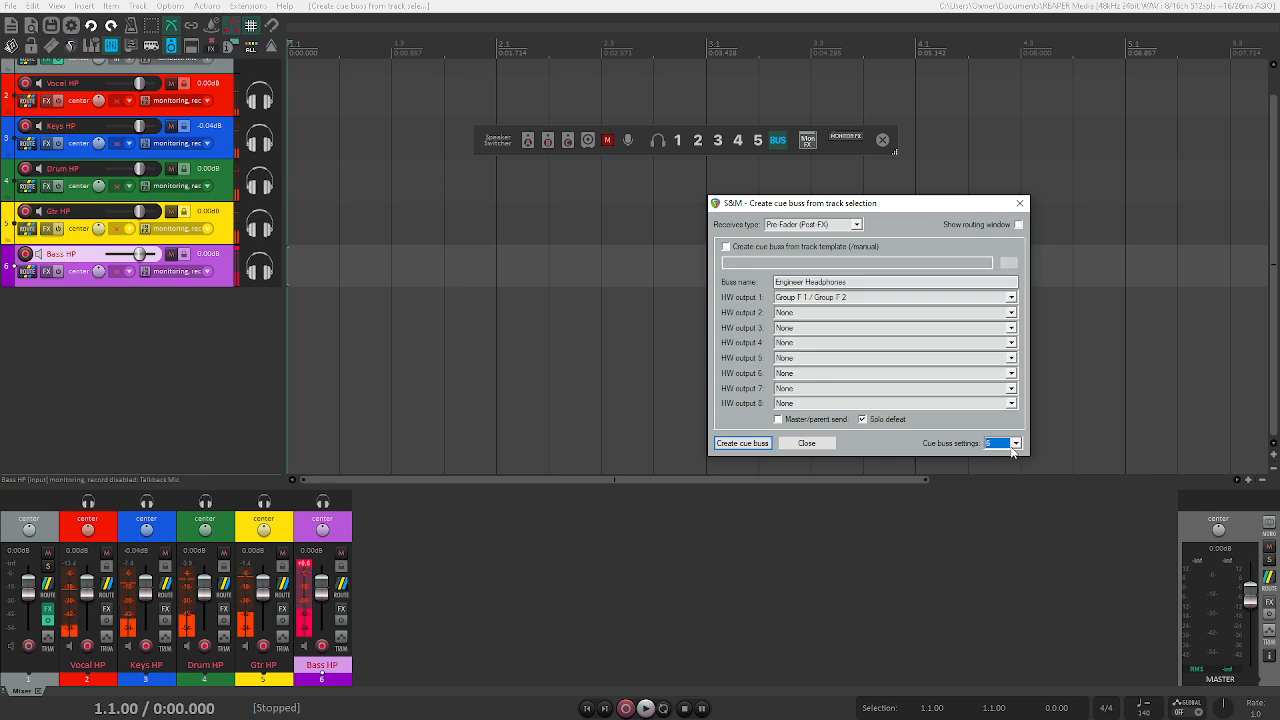
{"action": "scroll", "coordinate": [1012, 452], "scroll_direction": "down", "scroll_amount": 1}
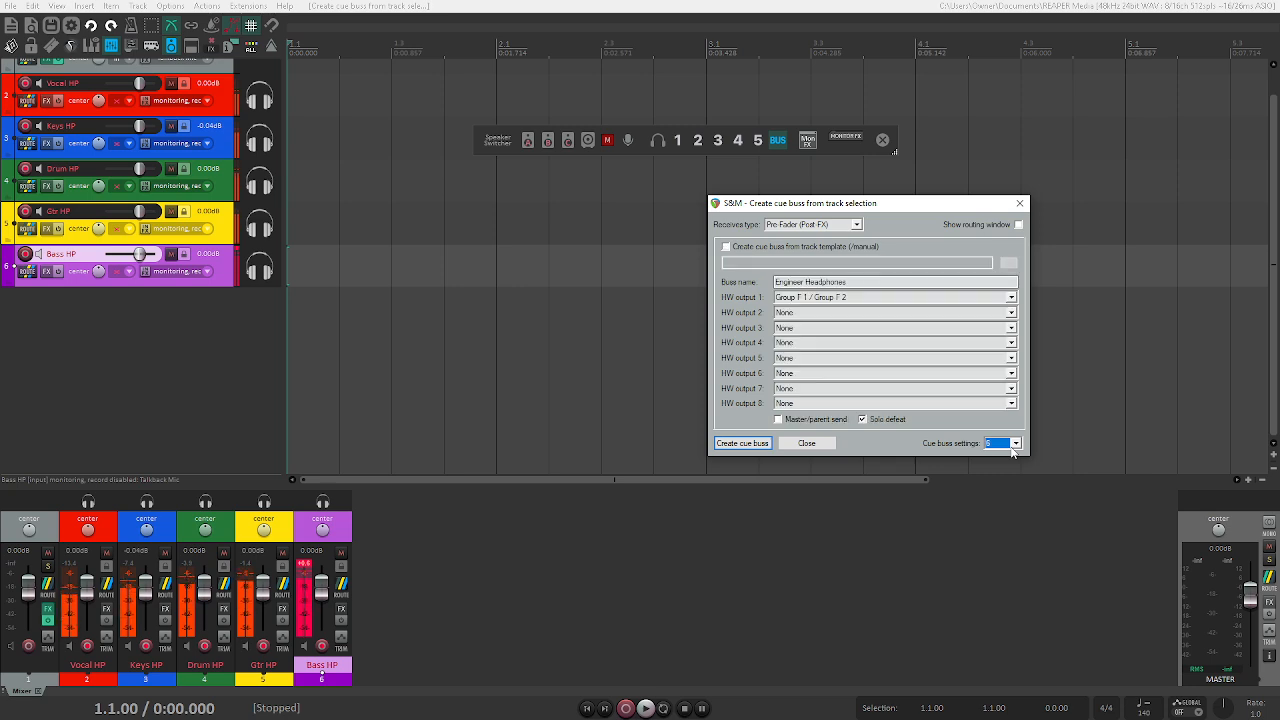
{"action": "left_click", "coordinate": [1020, 204]}
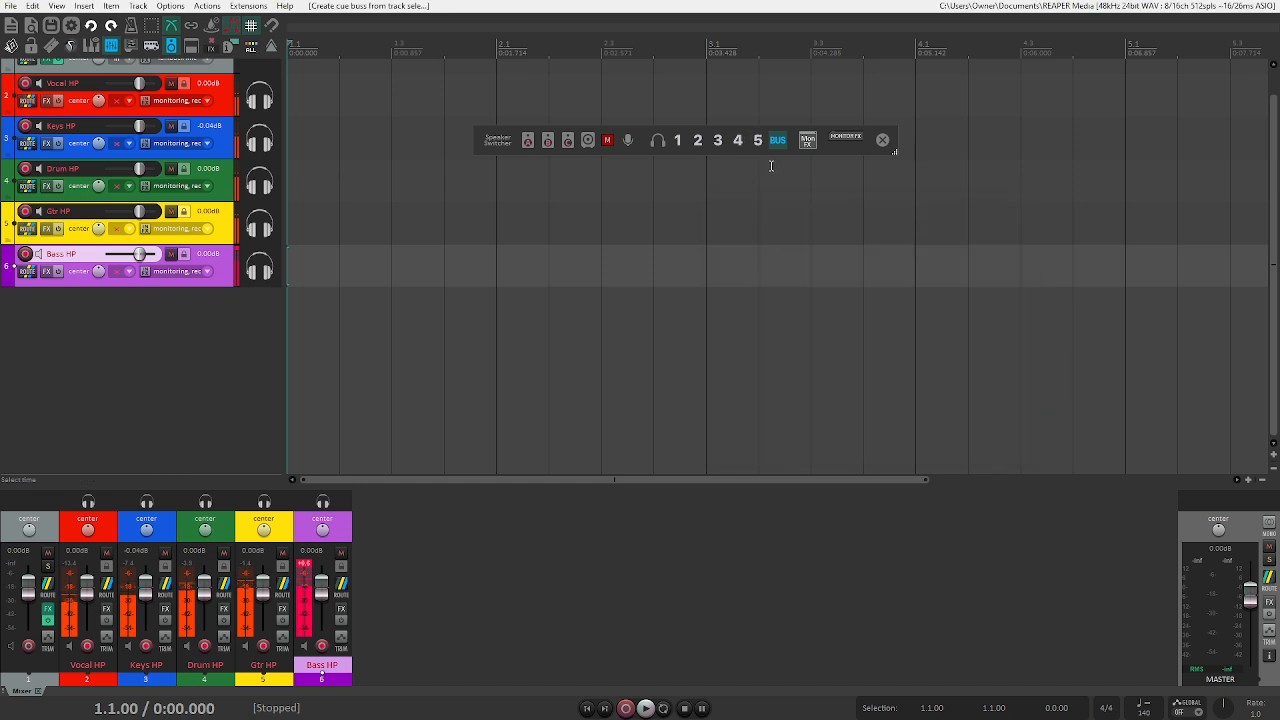
- View the Saike Monitor Routing Utility in the monitoring FX chain, and close both the effect window and the Speaker Switcher toolbar
{"action": "left_click", "coordinate": [808, 141]}
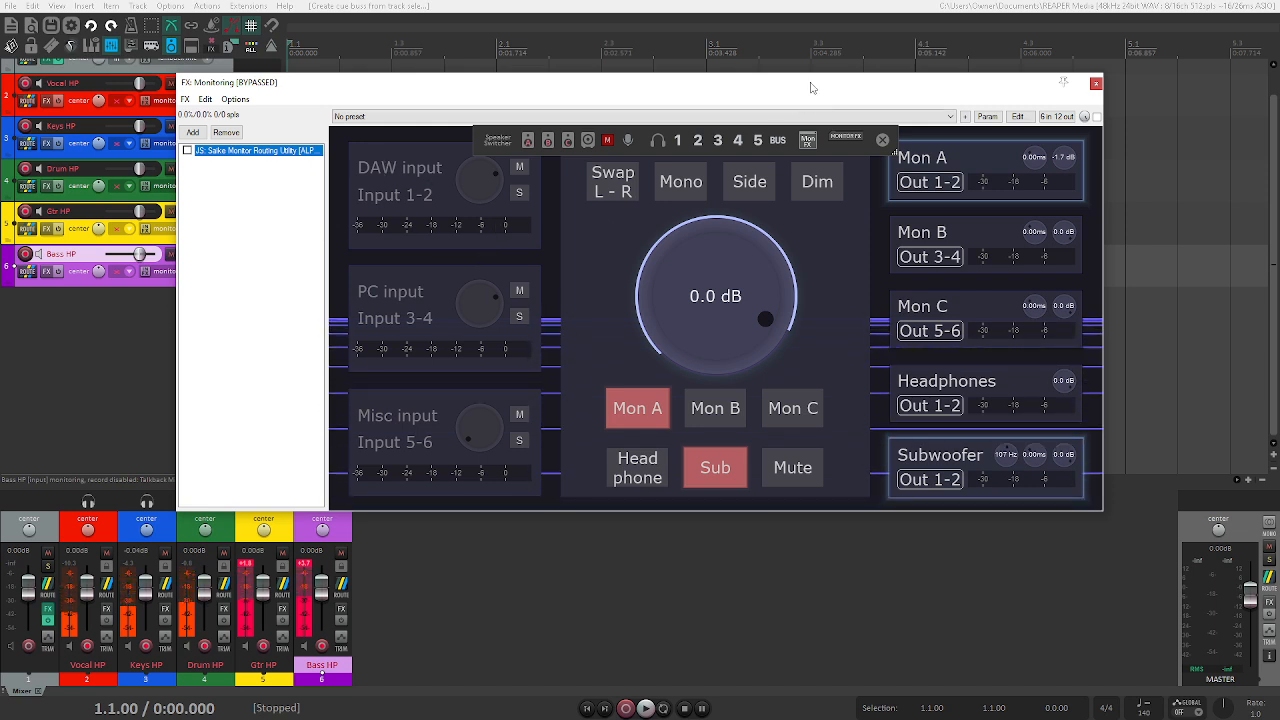
{"action": "left_click", "coordinate": [880, 145]}
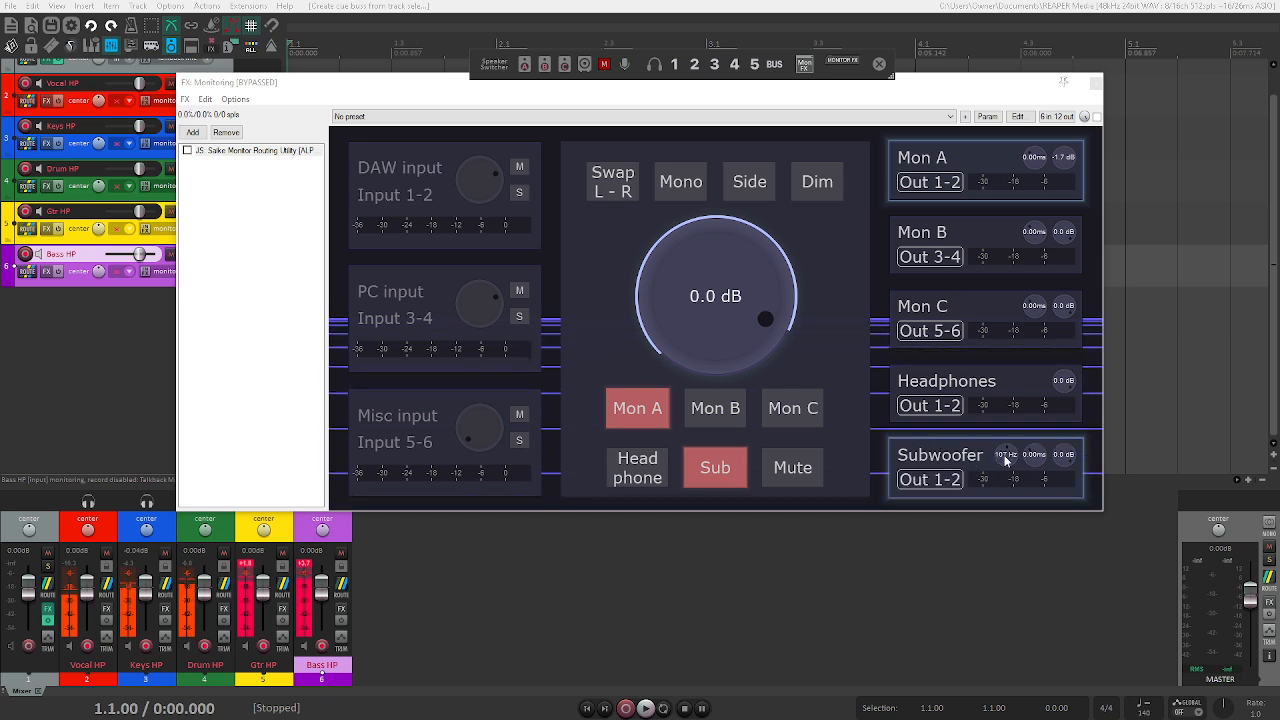
{"action": "left_click", "coordinate": [1095, 83]}
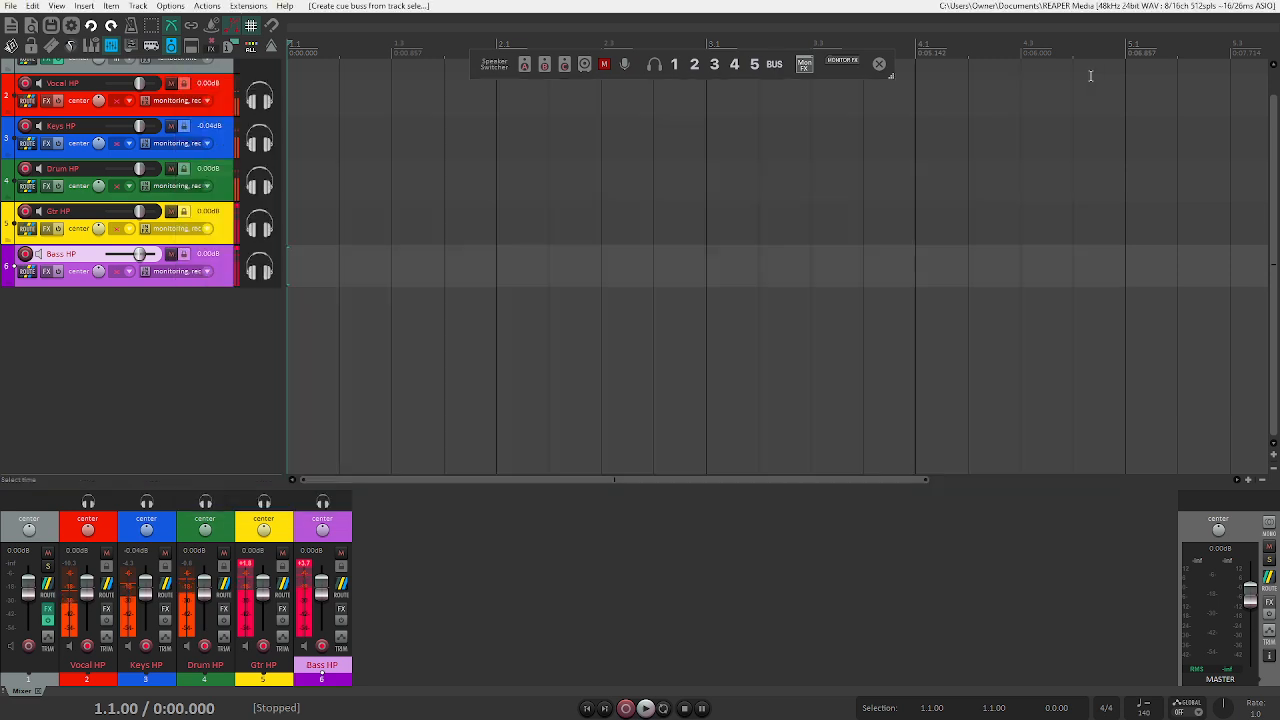
{"action": "left_click", "coordinate": [879, 66]}
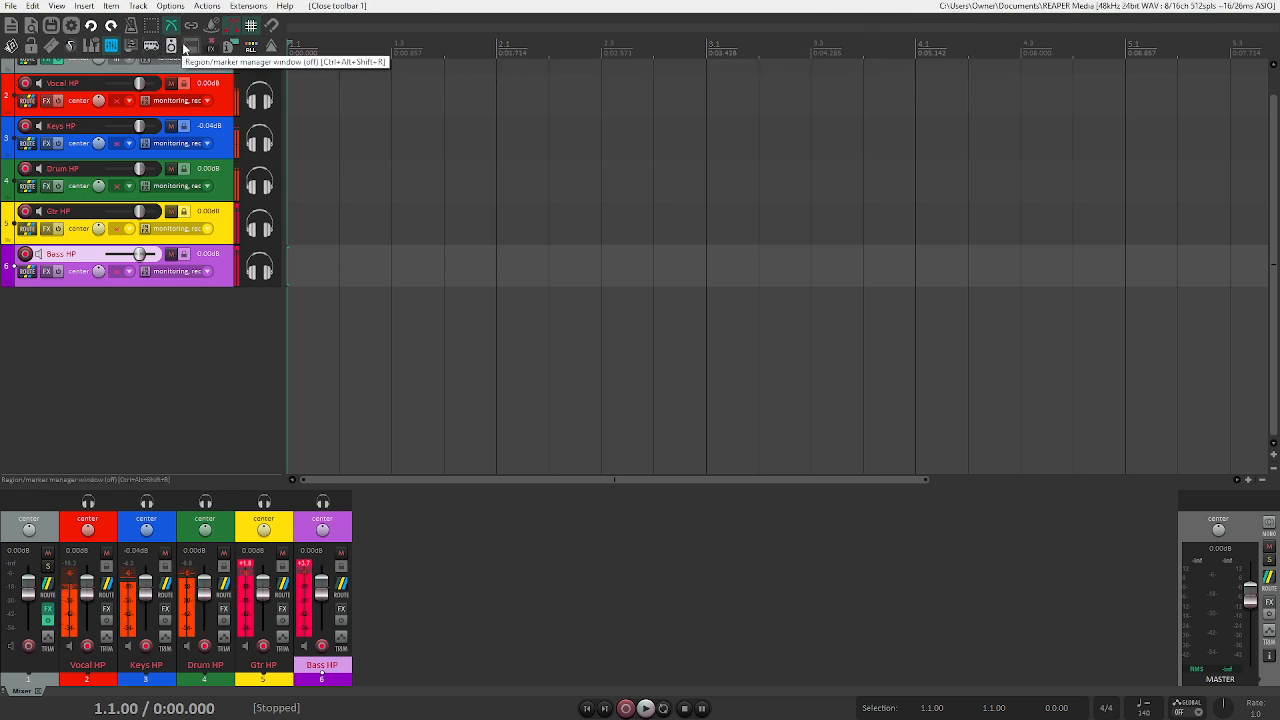
- Open the Region/Marker Manager and pull it out of the main window's docker into a floating docker
{"action": "left_click", "coordinate": [185, 48]}
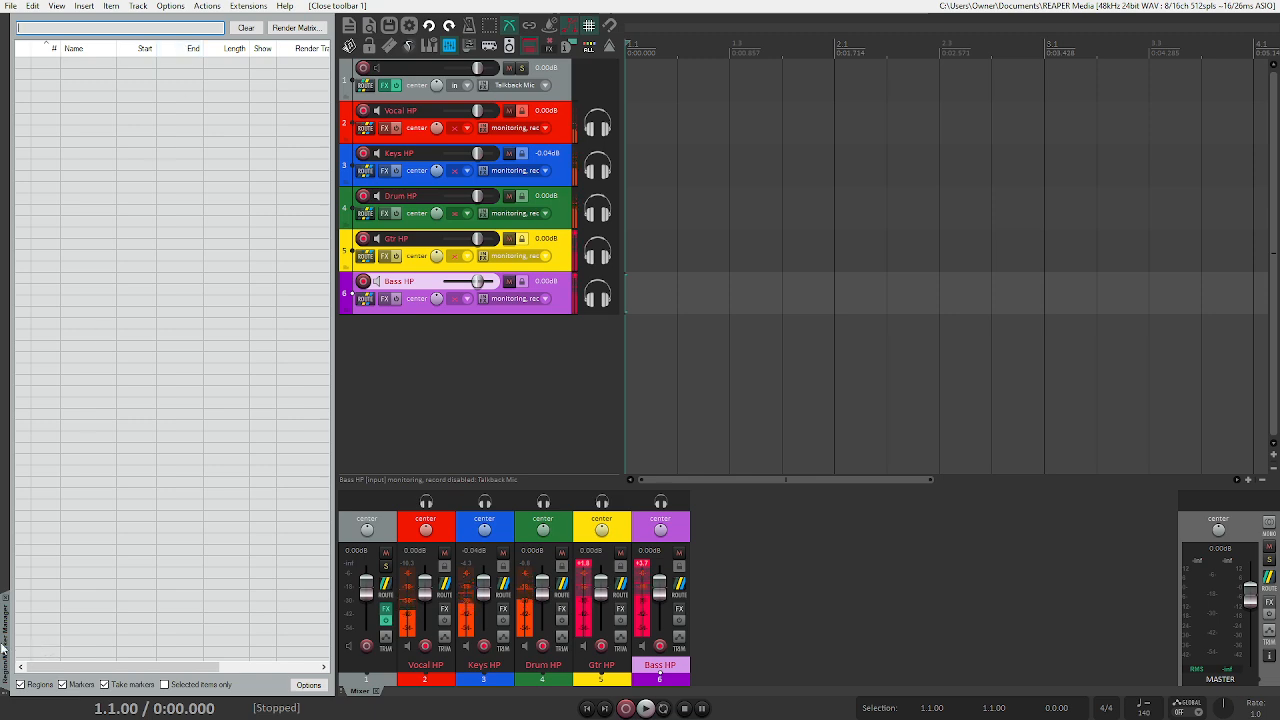
{"action": "mouse_move", "coordinate": [4, 649]}
{"action": "left_mouse_down"}
{"action": "mouse_move", "coordinate": [833, 360]}
{"action": "mouse_move", "coordinate": [851, 227]}
{"action": "left_mouse_up"}
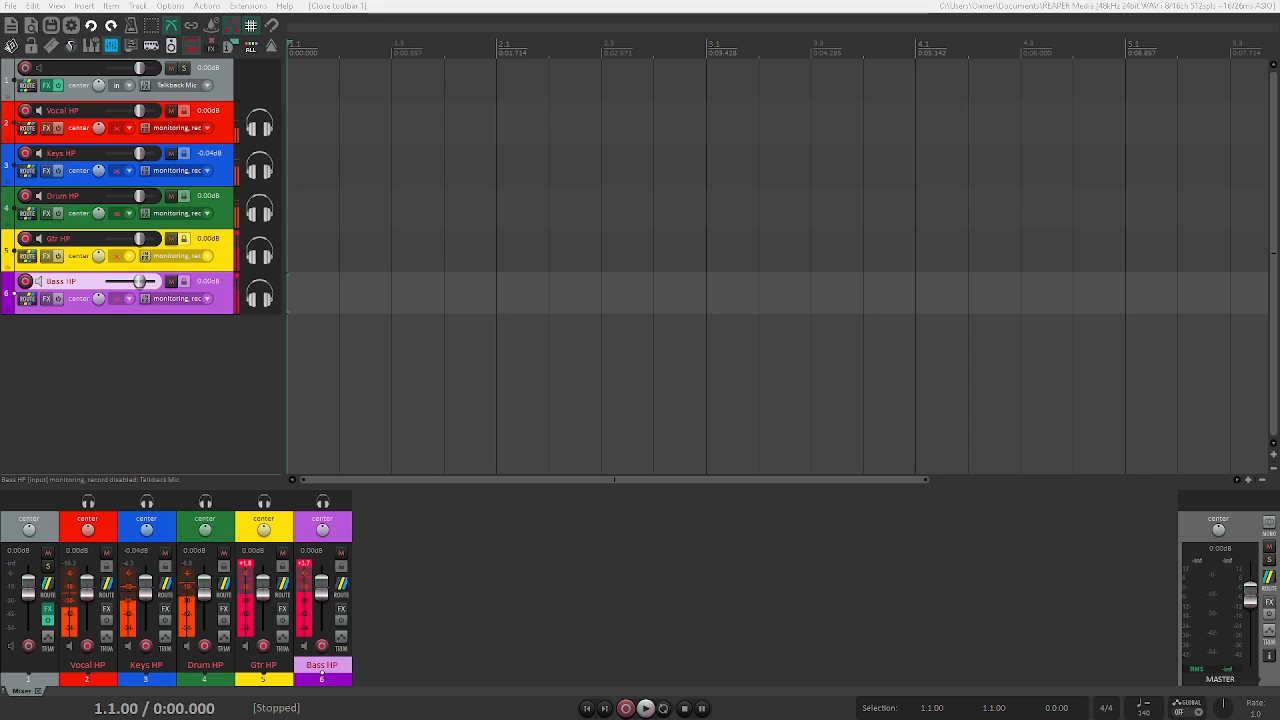
{"action": "key", "text": "ctrl+alt+shift+r"}
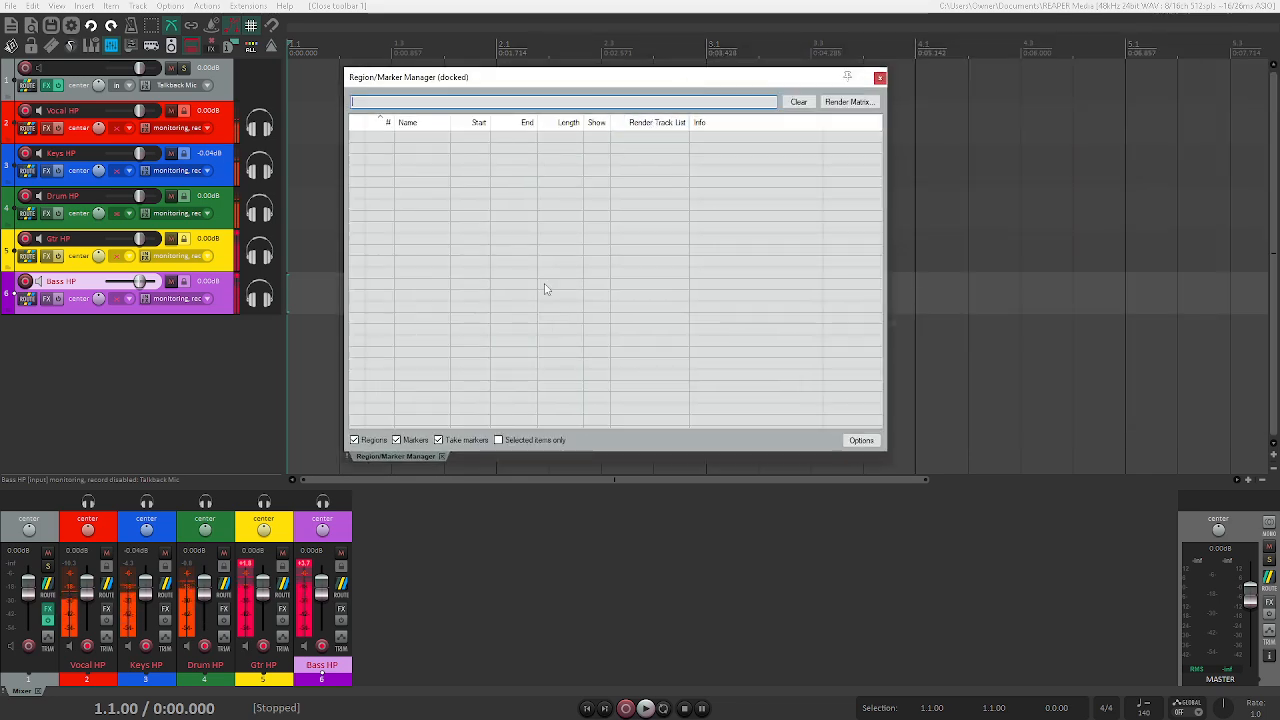
- Undock the Region/Marker Manager by turning off Dock Region Manager in Docker
{"action": "right_click", "coordinate": [425, 458]}
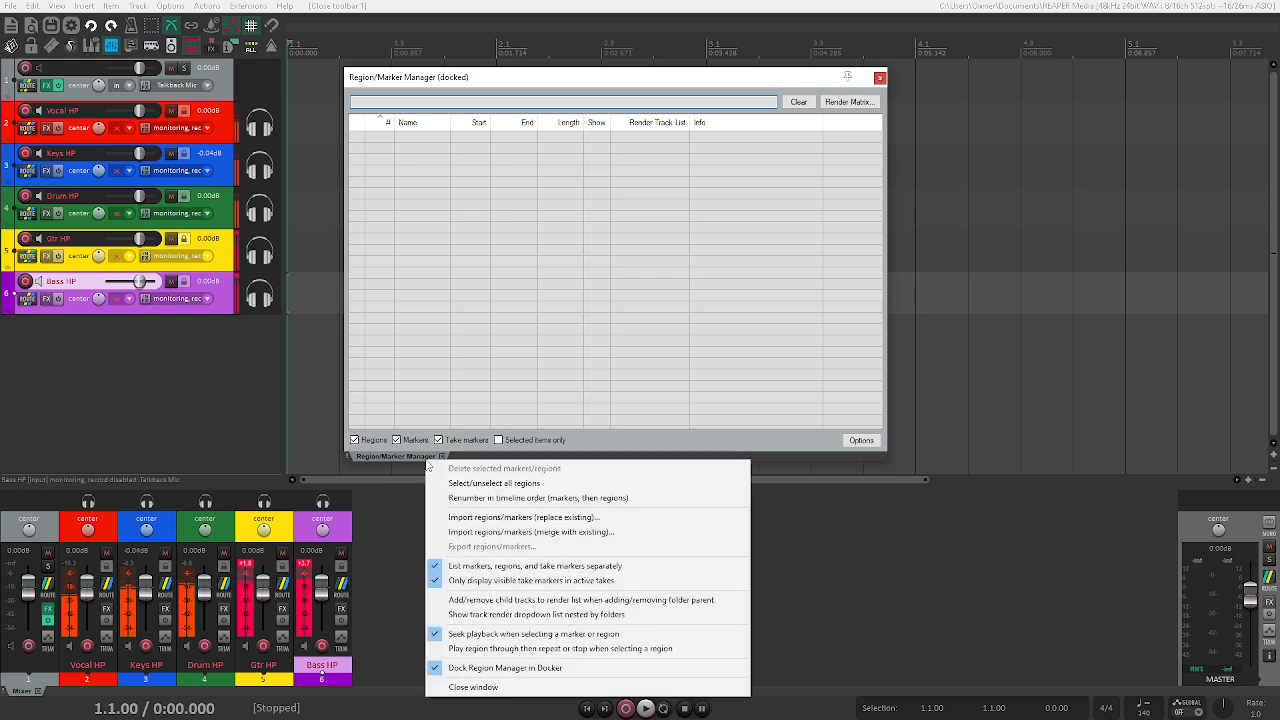
{"action": "right_click", "coordinate": [398, 455]}
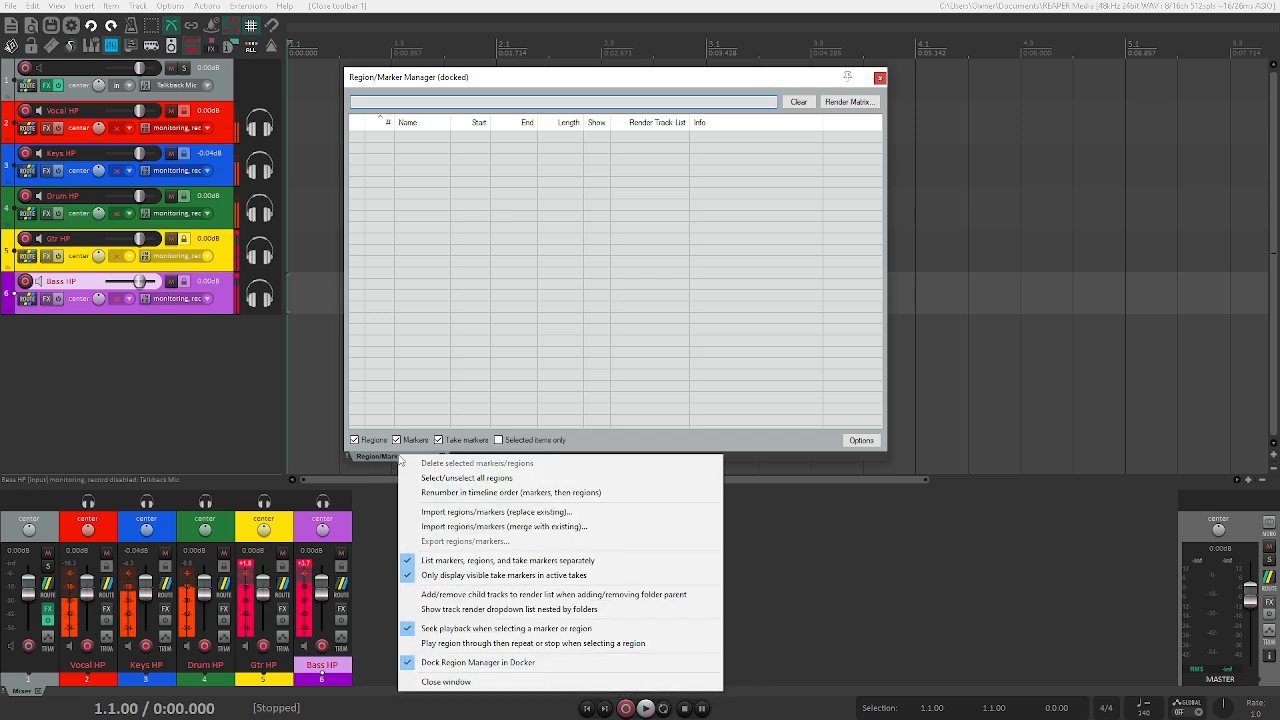
{"action": "left_click", "coordinate": [389, 456]}
{"action": "mouse_move", "coordinate": [390, 459]}
{"action": "left_mouse_down"}
{"action": "mouse_move", "coordinate": [1006, 346]}
{"action": "mouse_move", "coordinate": [1046, 278]}
{"action": "left_mouse_up"}
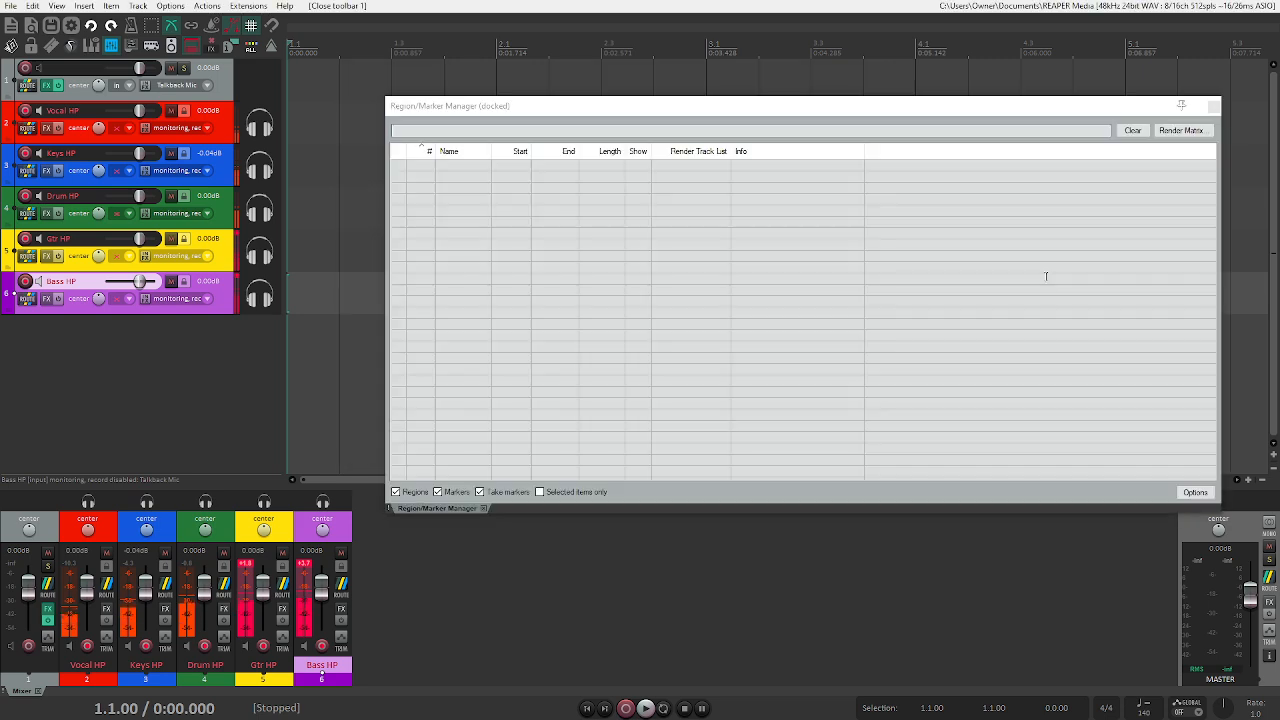
{"action": "right_click", "coordinate": [449, 511]}
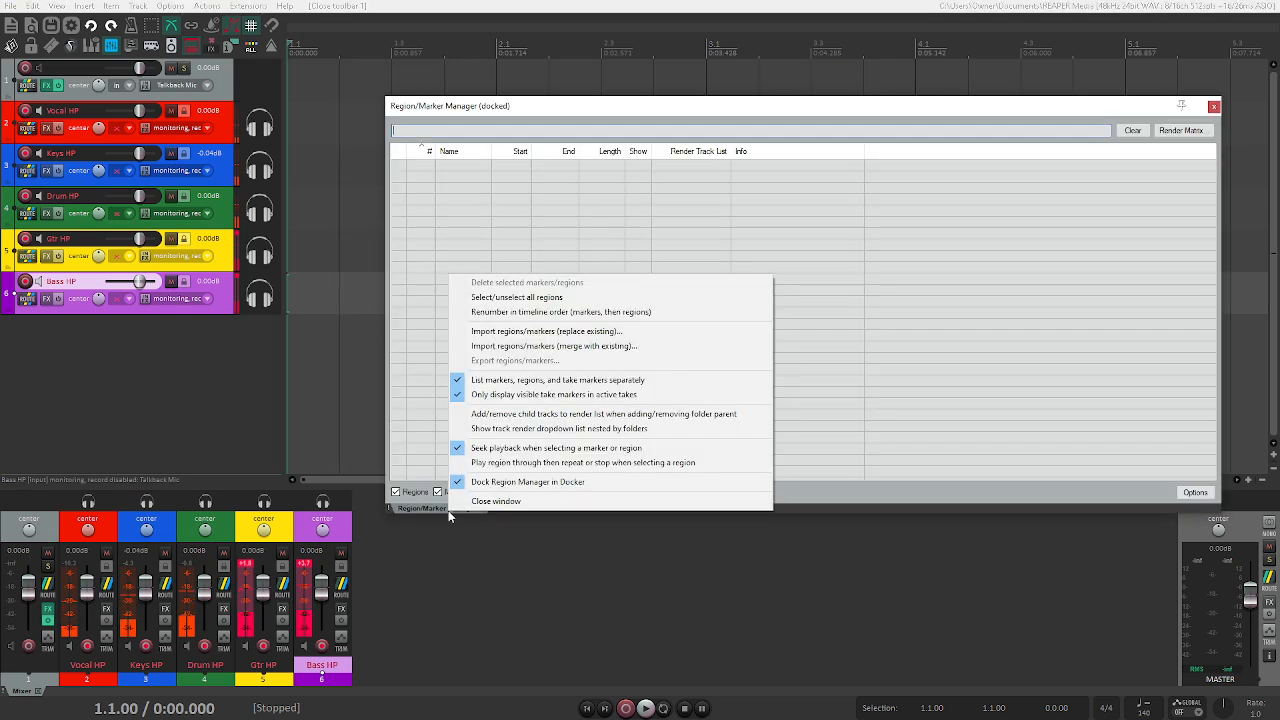
{"action": "left_click", "coordinate": [500, 482]}
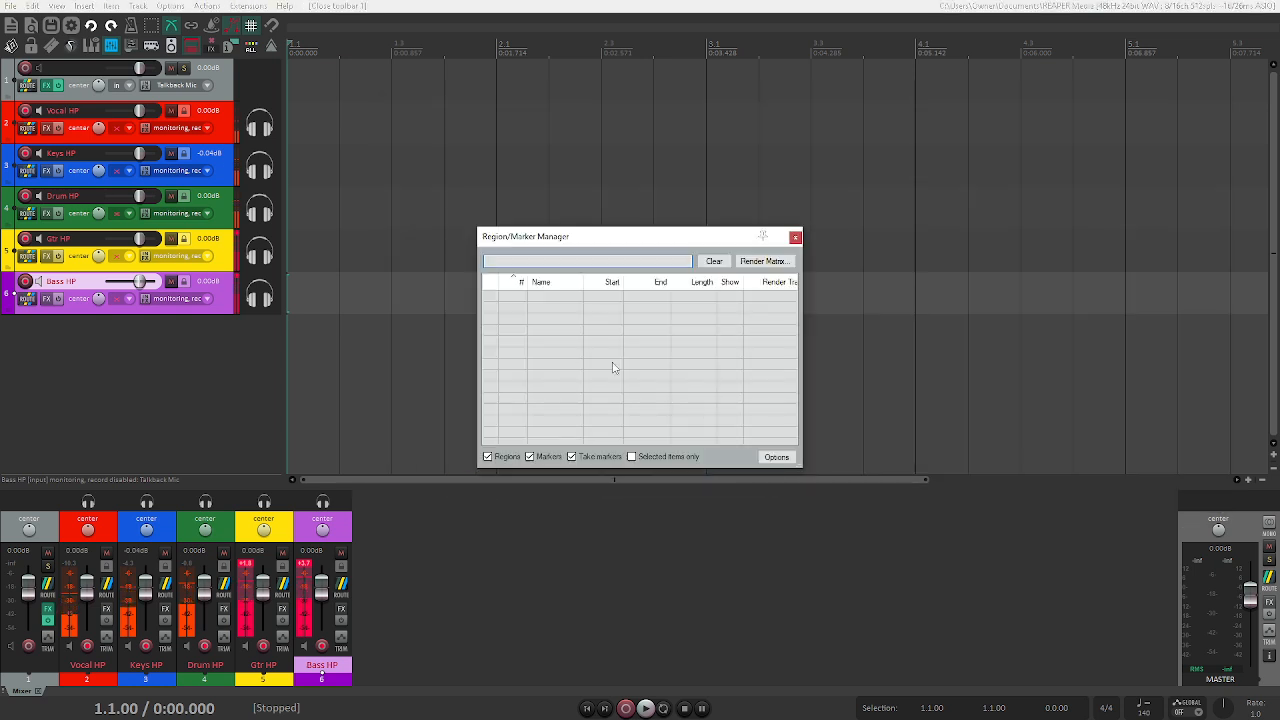
- Enlarge the standalone Region/Marker Manager, move it over the upper arrange area, and close it
{"action": "mouse_move", "coordinate": [806, 457]}
{"action": "left_mouse_down"}
{"action": "mouse_move", "coordinate": [1150, 676]}
{"action": "mouse_move", "coordinate": [1064, 638]}
{"action": "left_mouse_up"}
{"action": "left_click_drag", "start_coordinate": [848, 242], "coordinate": [792, 76]}
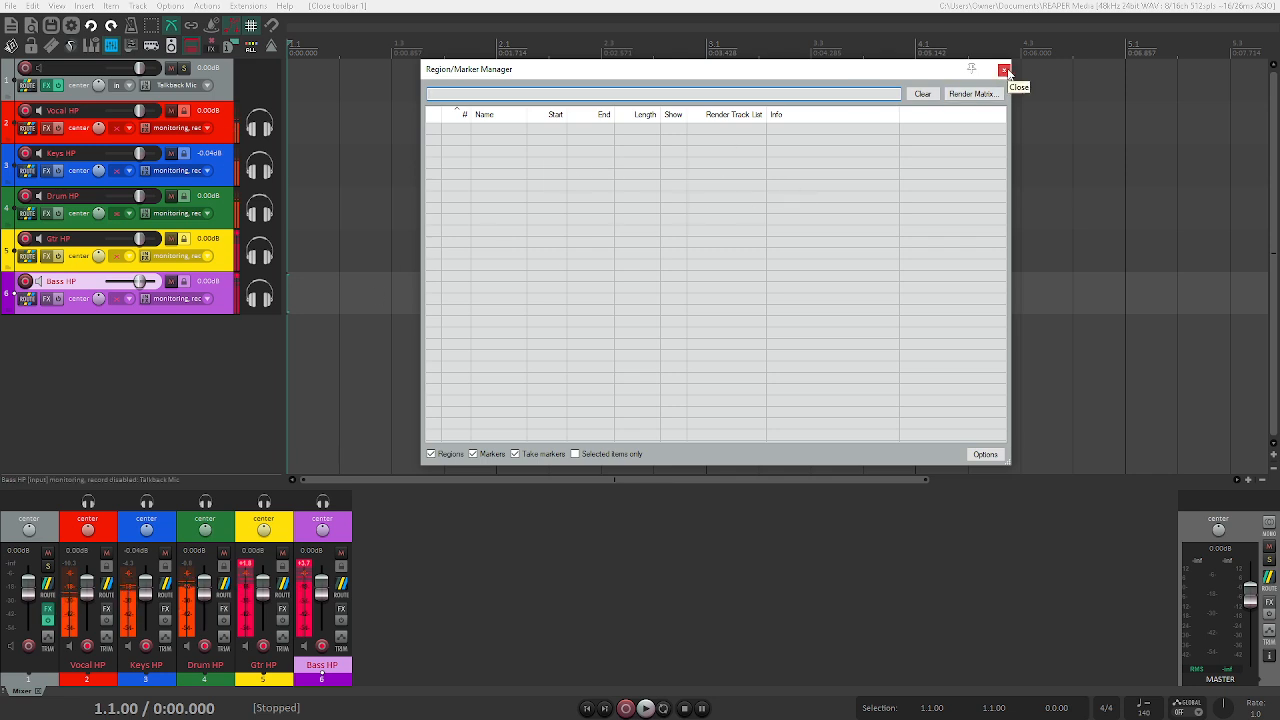
{"action": "left_click", "coordinate": [1005, 70]}
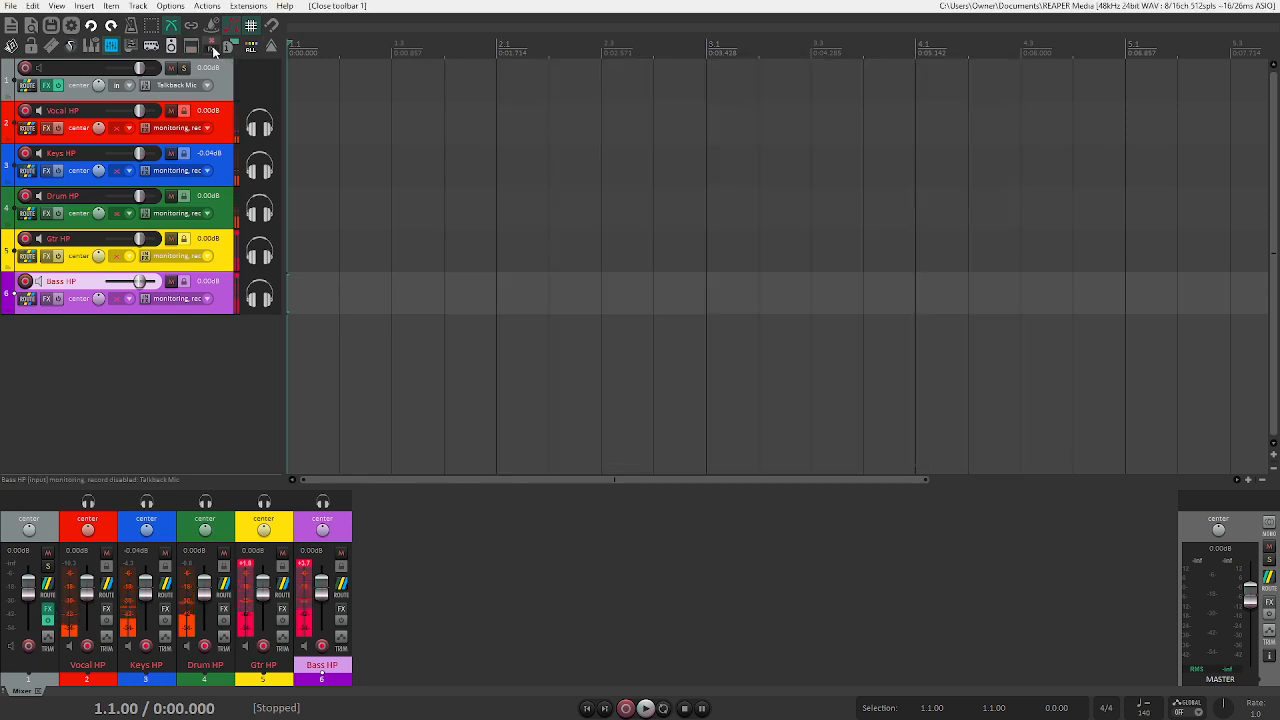
- Open Track 1's Talkback control effect in its own window and add ReaEQ to the Vocal HP track
{"action": "right_click", "coordinate": [45, 87]}
{"action": "left_click", "coordinate": [56, 102]}
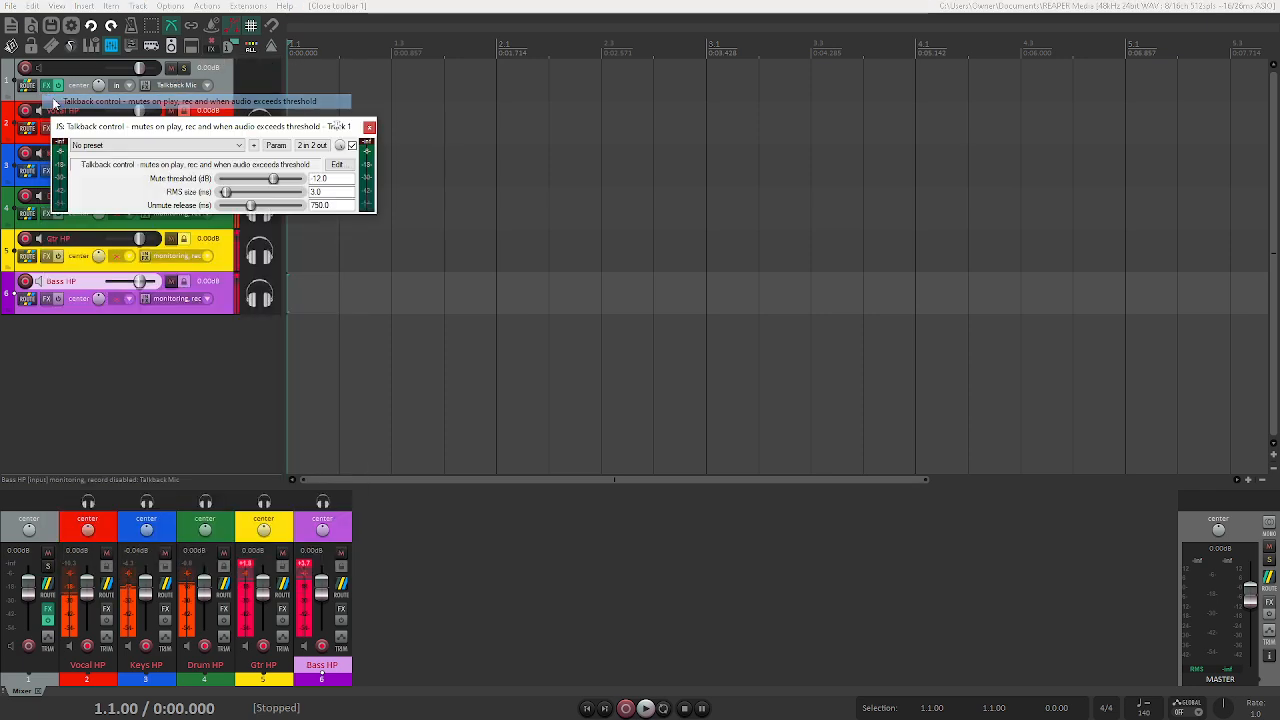
{"action": "right_click", "coordinate": [47, 131]}
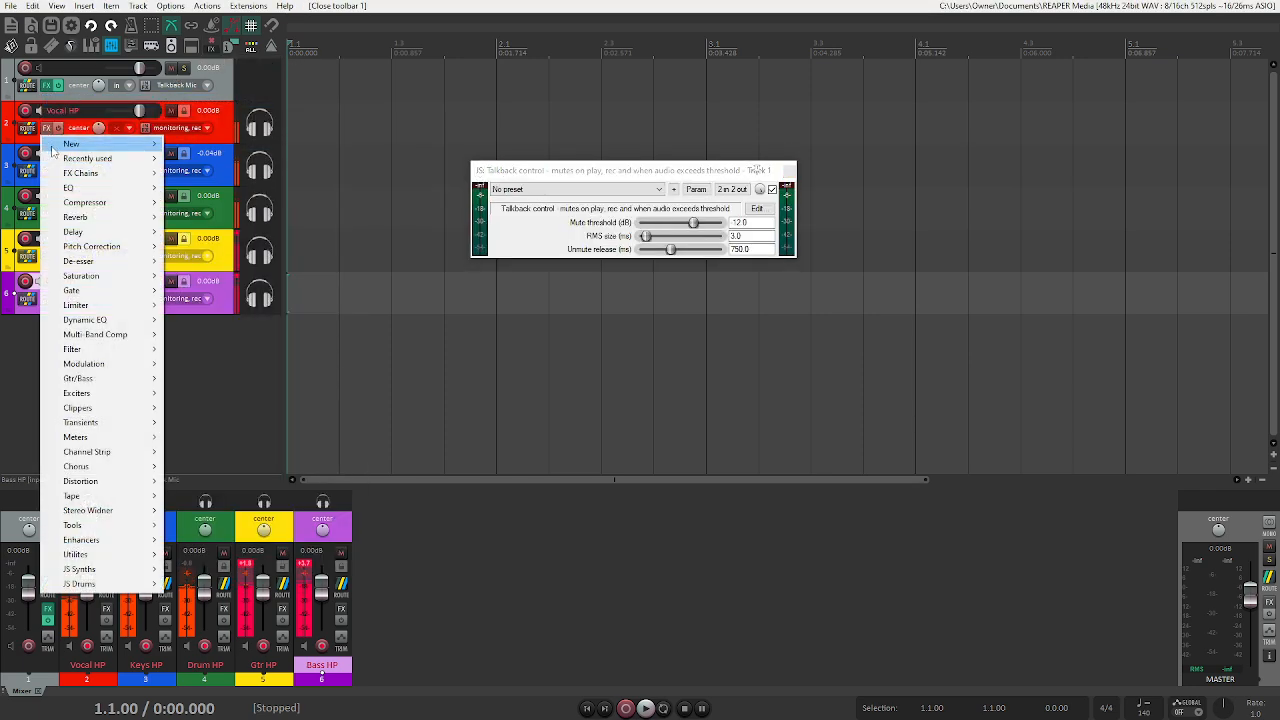
{"action": "mouse_move", "coordinate": [80, 186]}
{"action": "left_click", "coordinate": [210, 189]}
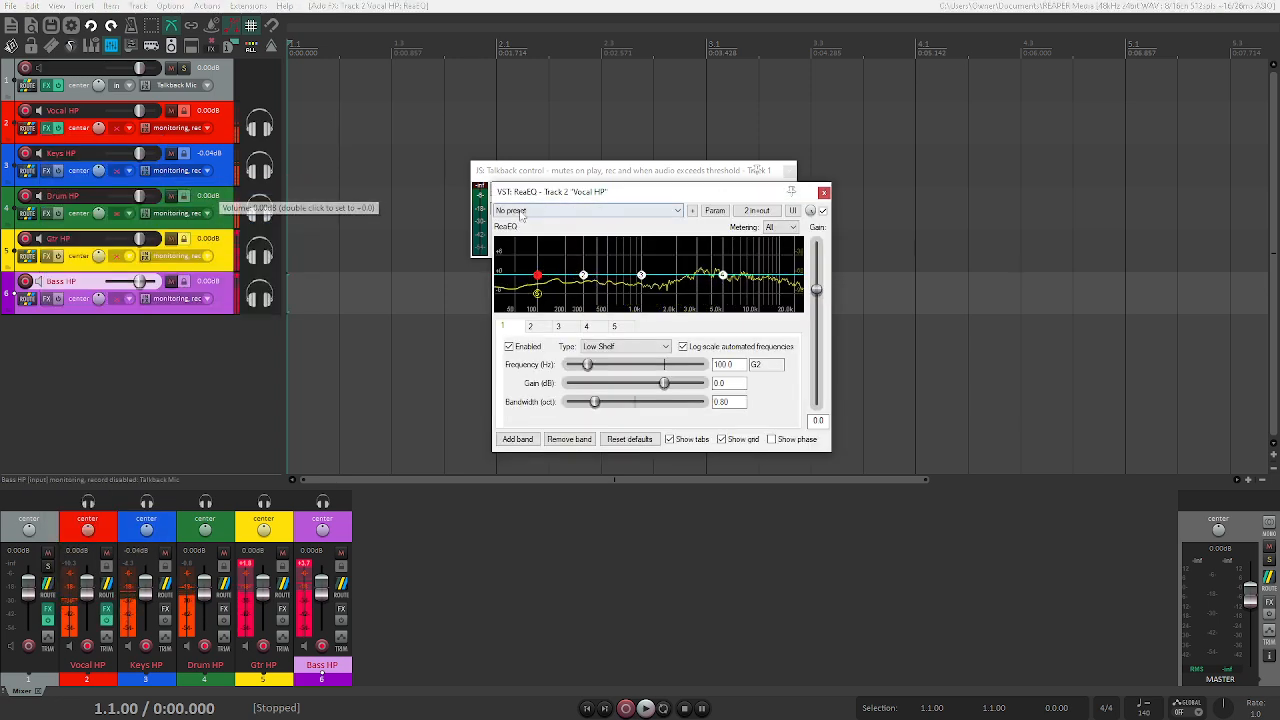
- Copy ReaEQ from the Vocal HP track to the Keys HP track and close all open effect windows
{"action": "left_click_drag", "start_coordinate": [47, 130], "coordinate": [47, 174]}
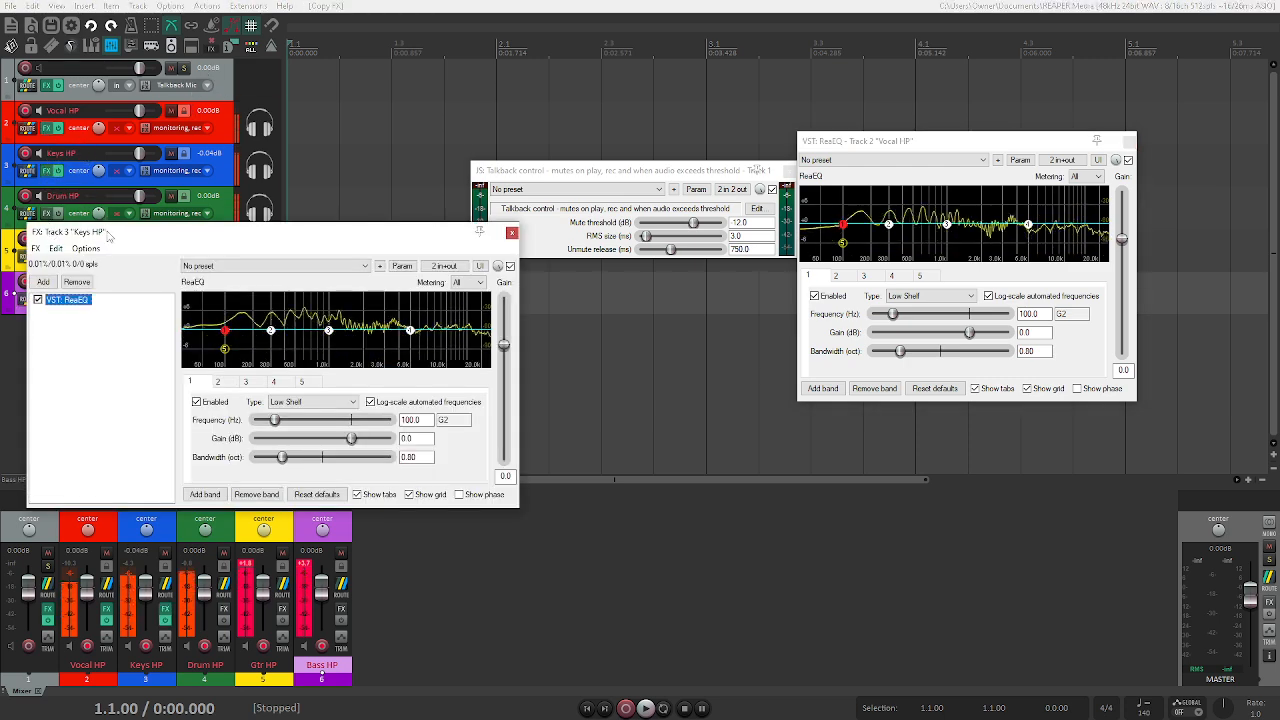
{"action": "left_click_drag", "start_coordinate": [106, 231], "coordinate": [367, 189]}
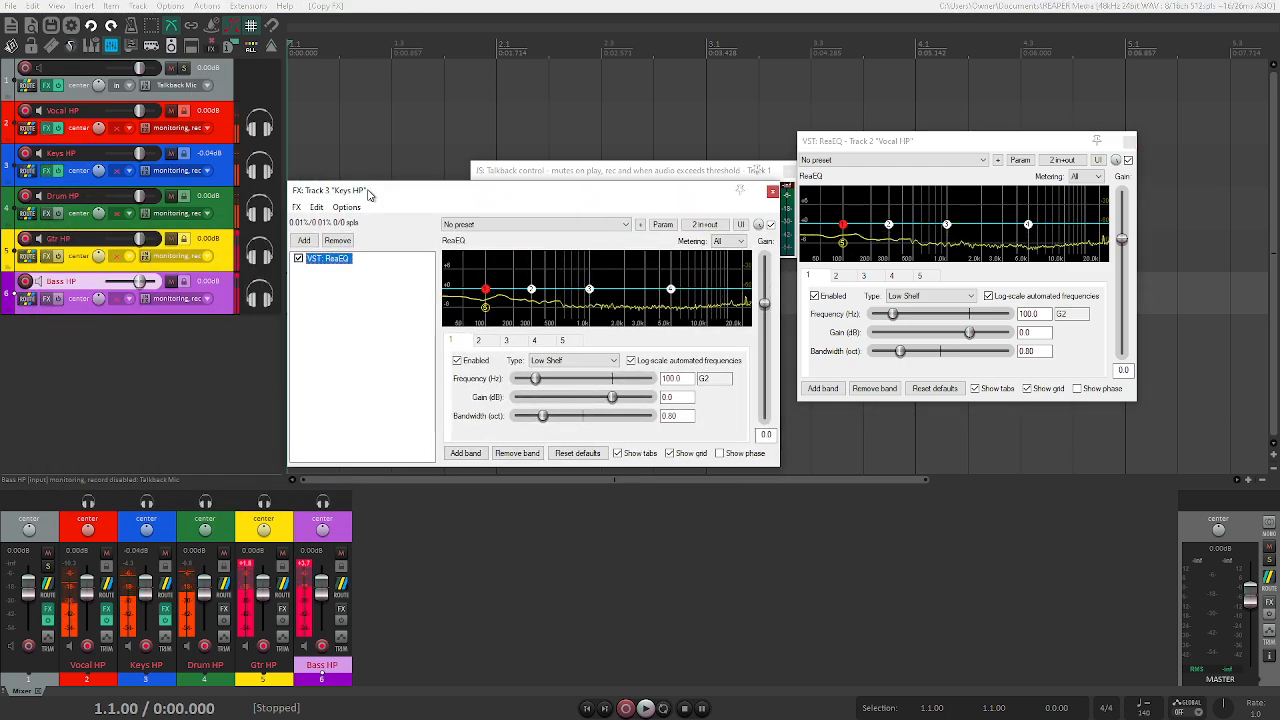
{"action": "left_click", "coordinate": [209, 49]}
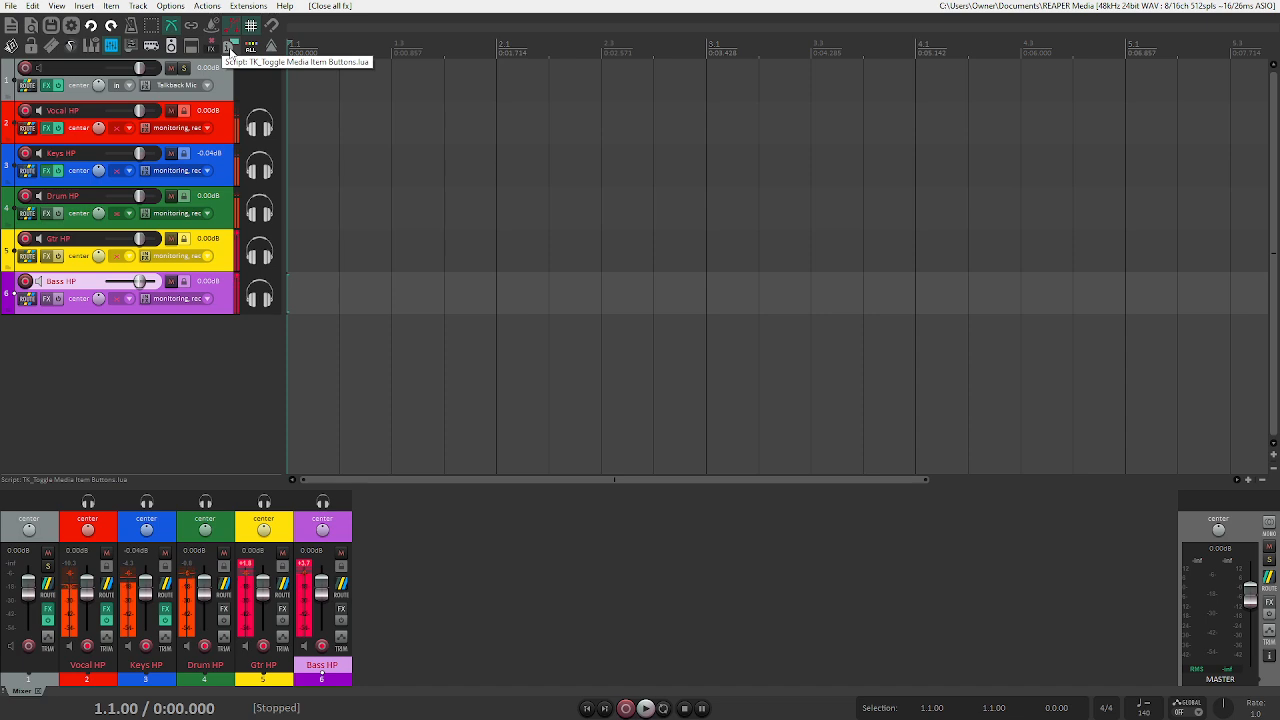
- Show the additional toolbar above the arrange view and delete the five headphone tracks, Vocal HP through Bass HP
{"action": "left_click", "coordinate": [272, 49]}
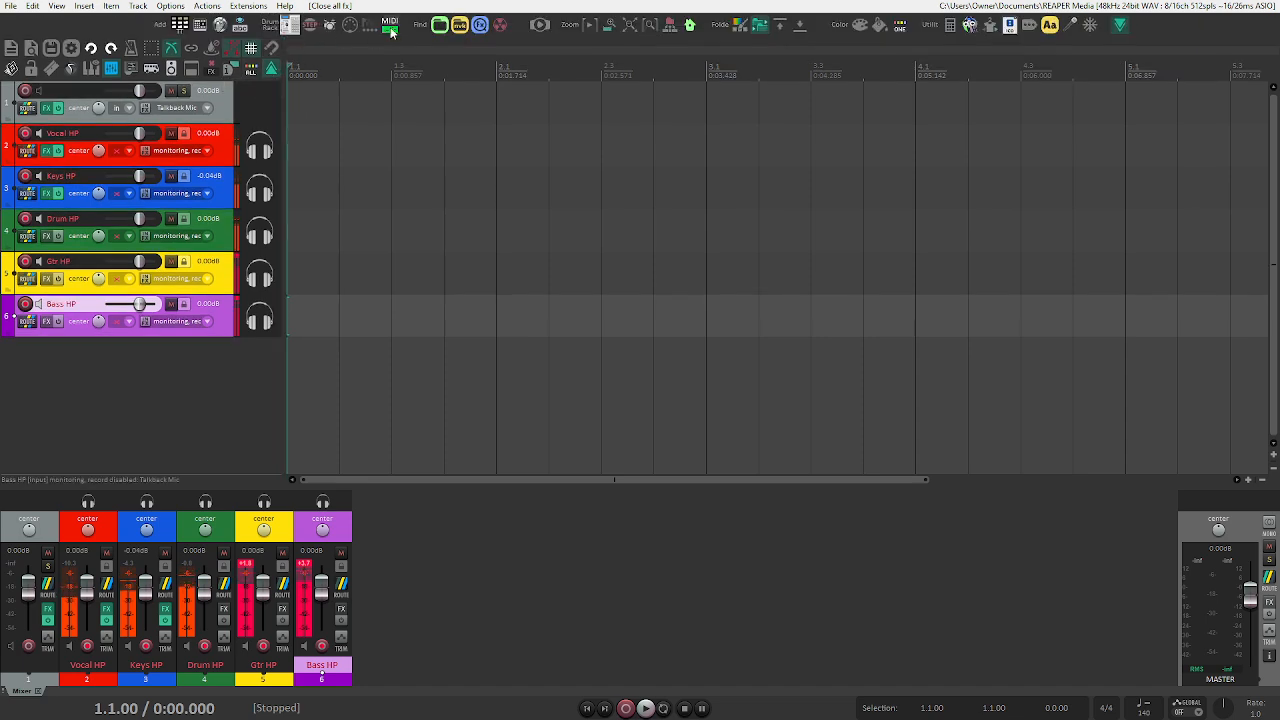
{"action": "left_click", "coordinate": [254, 112]}
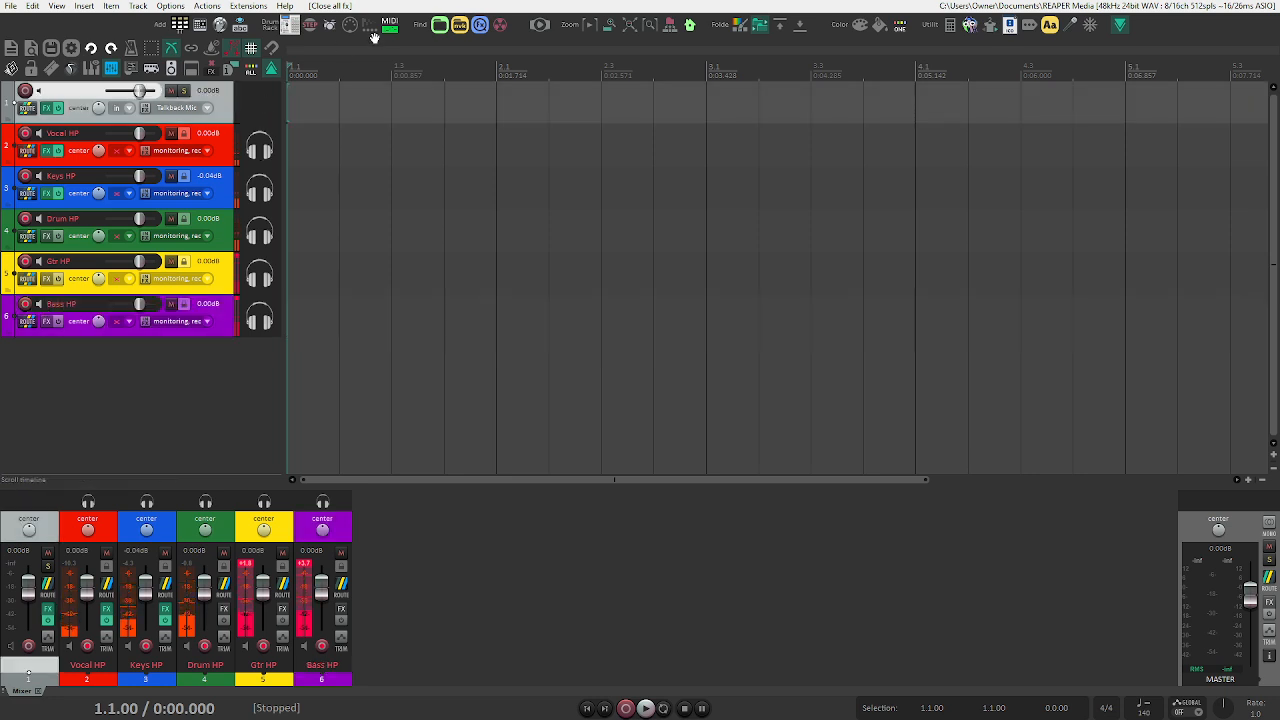
{"action": "left_click", "coordinate": [265, 150]}
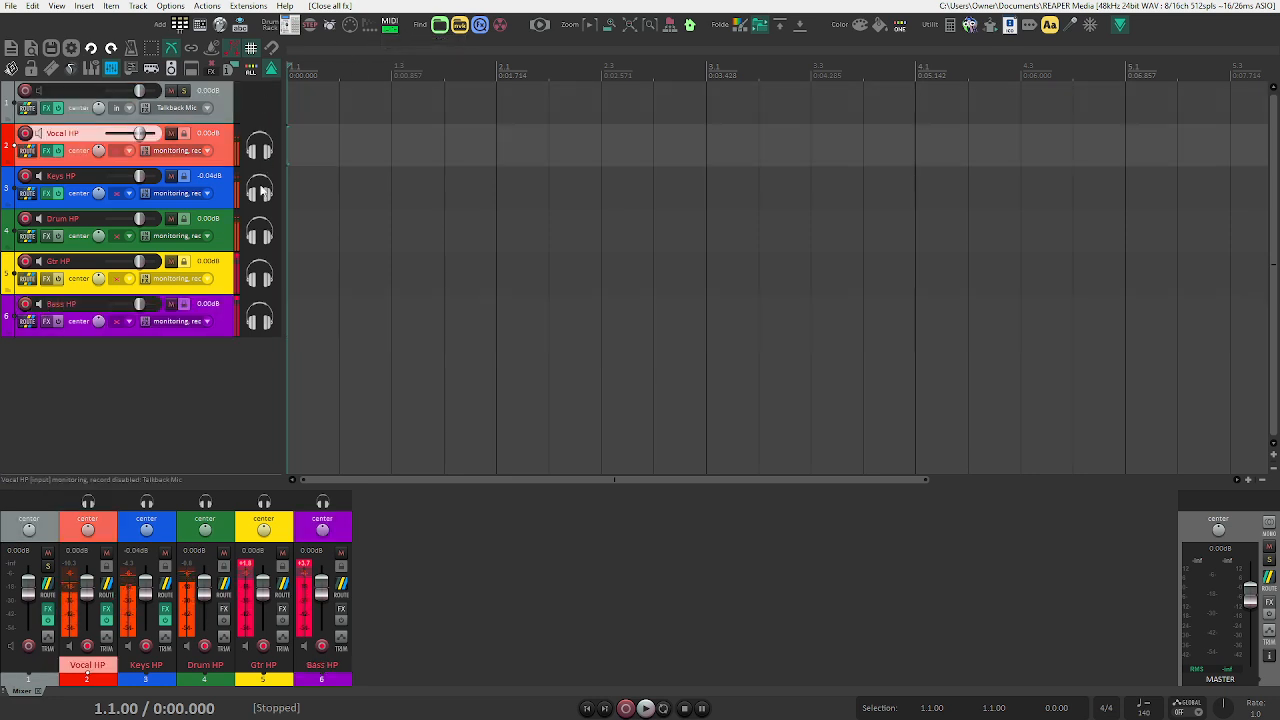
{"action": "left_click", "coordinate": [254, 322], "text": "shift"}
{"action": "key", "text": "Delete"}
{"action": "key", "text": "Return"}
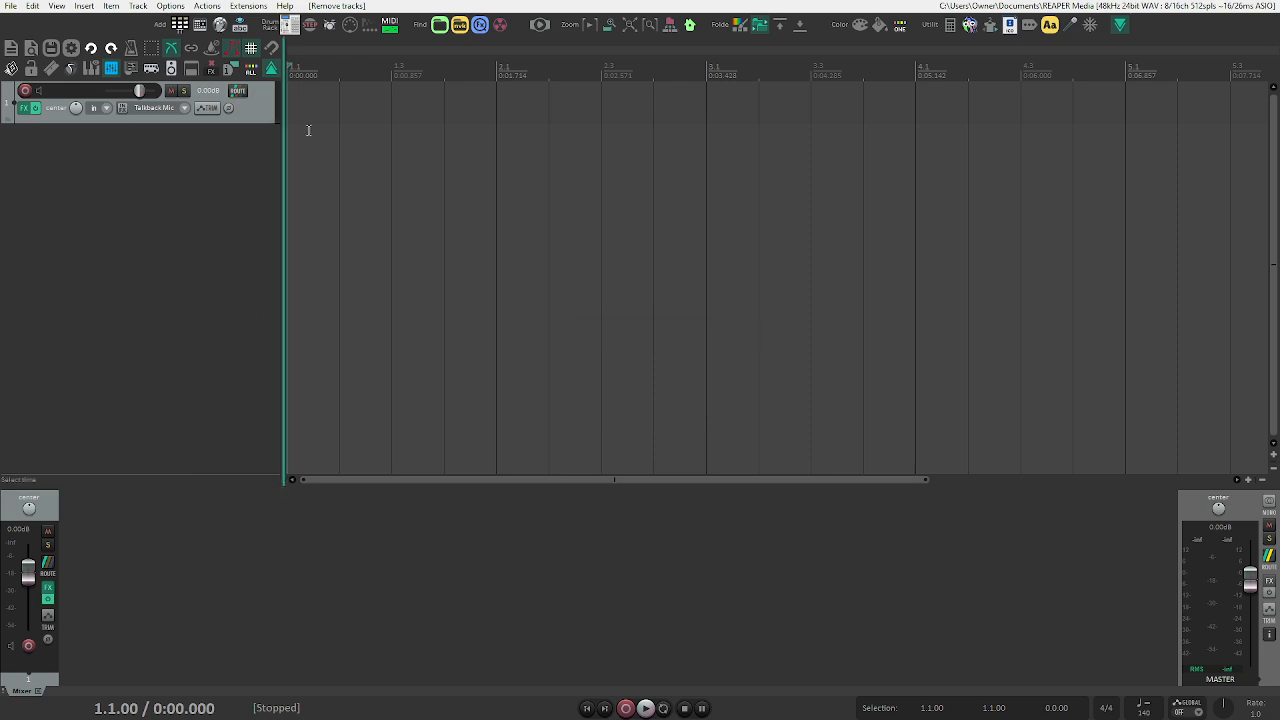
- Insert a four-bar MIDI item on Track 1 and increase the track height
{"action": "left_click", "coordinate": [255, 121]}
{"action": "left_click", "coordinate": [389, 28]}
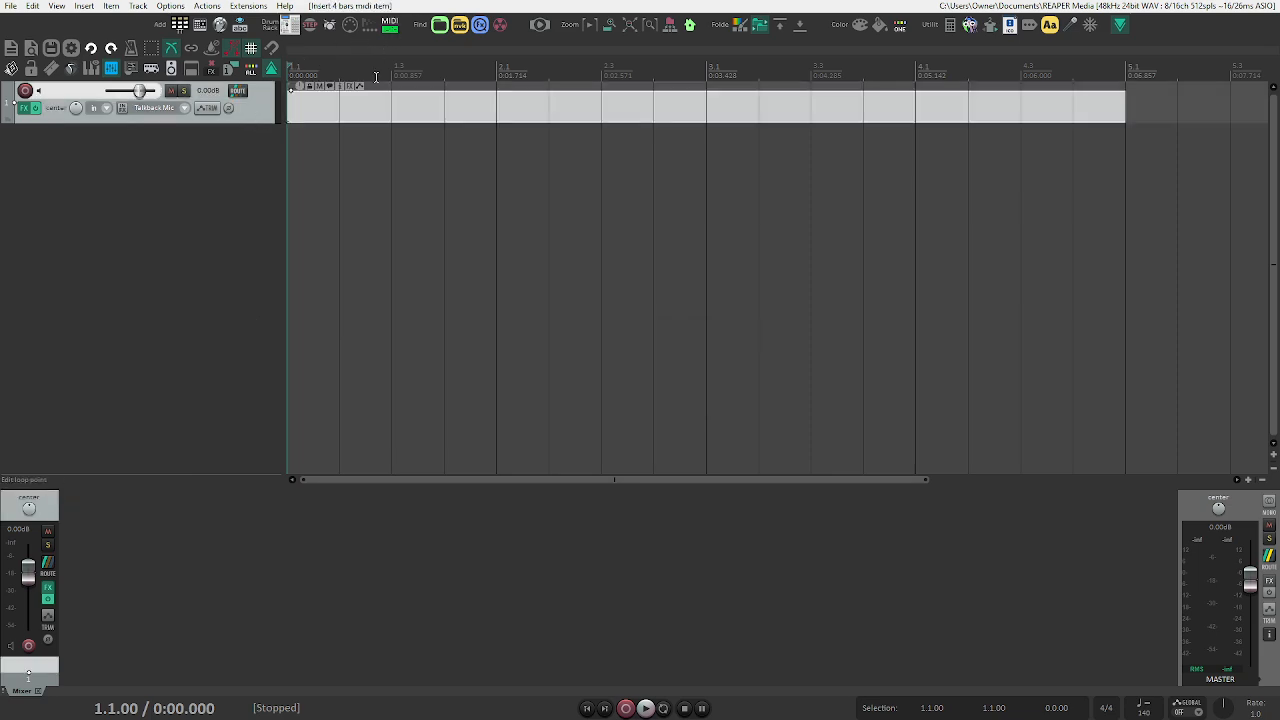
{"action": "scroll", "coordinate": [297, 115], "scroll_direction": "up", "scroll_amount": 5}
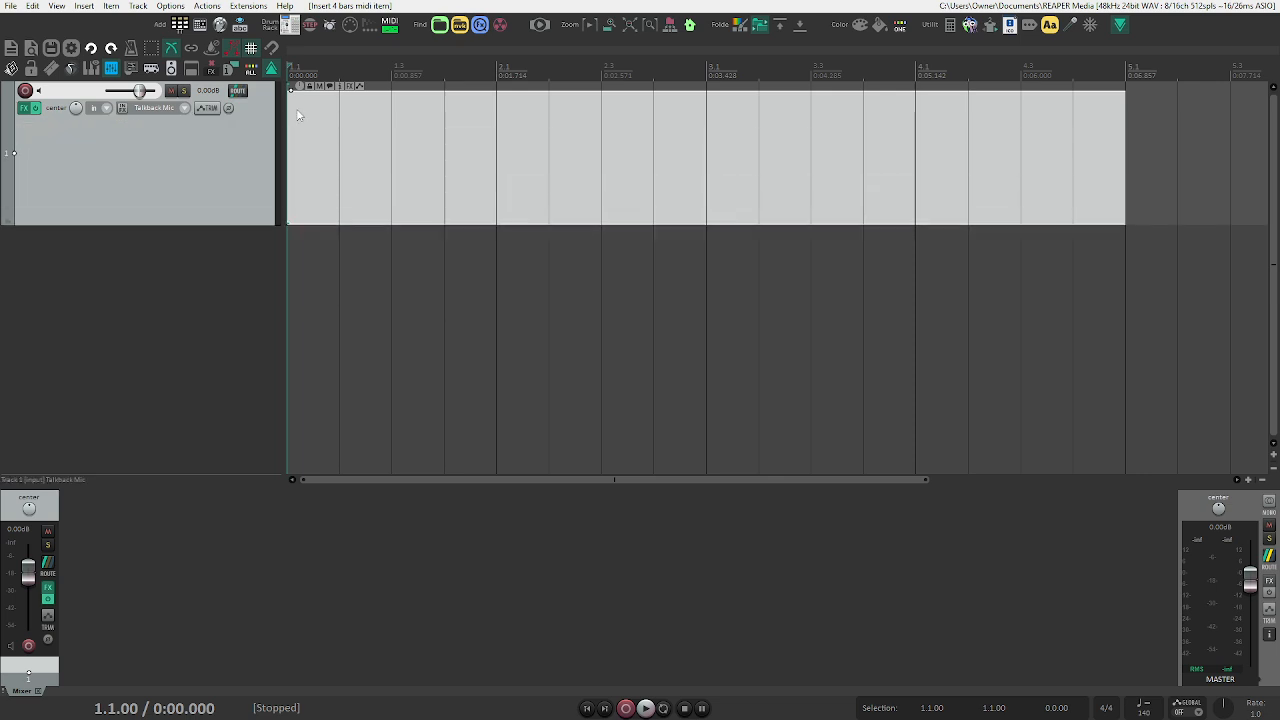
- Toggle the media item buttons off and on, and try the item's velocity at x0.84 before resetting it
{"action": "left_click", "coordinate": [229, 71]}
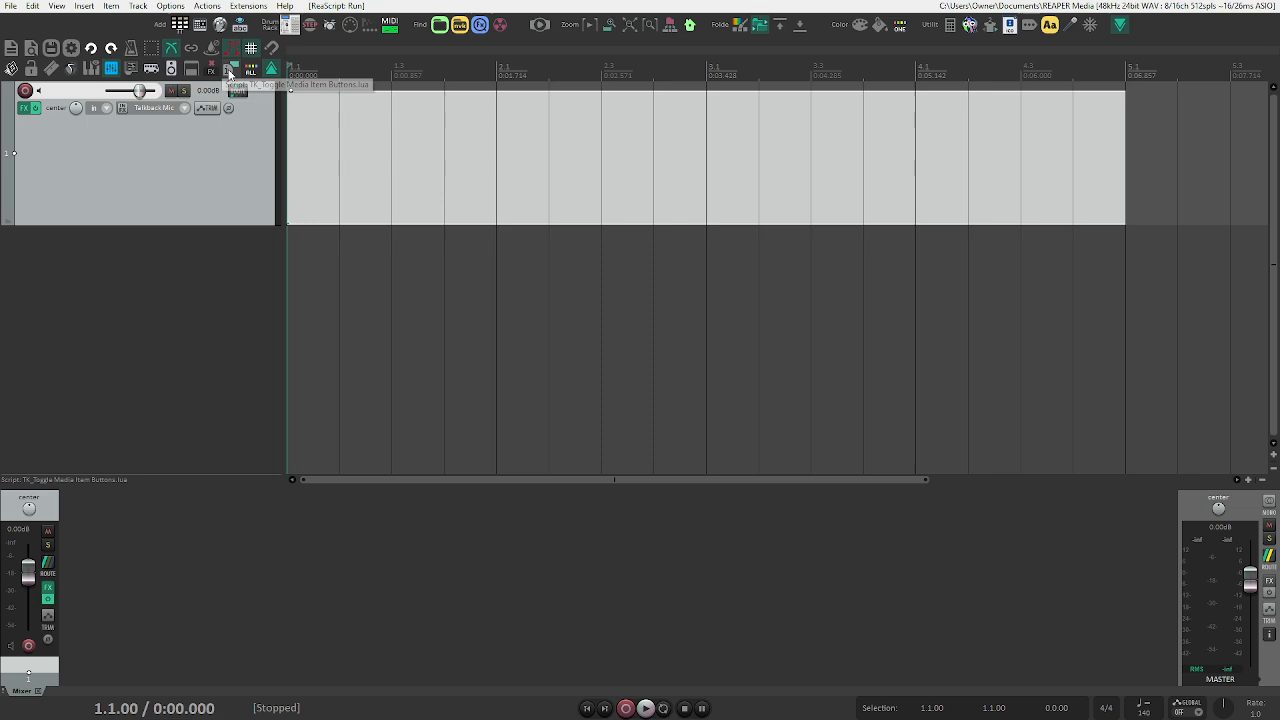
{"action": "left_click", "coordinate": [229, 72]}
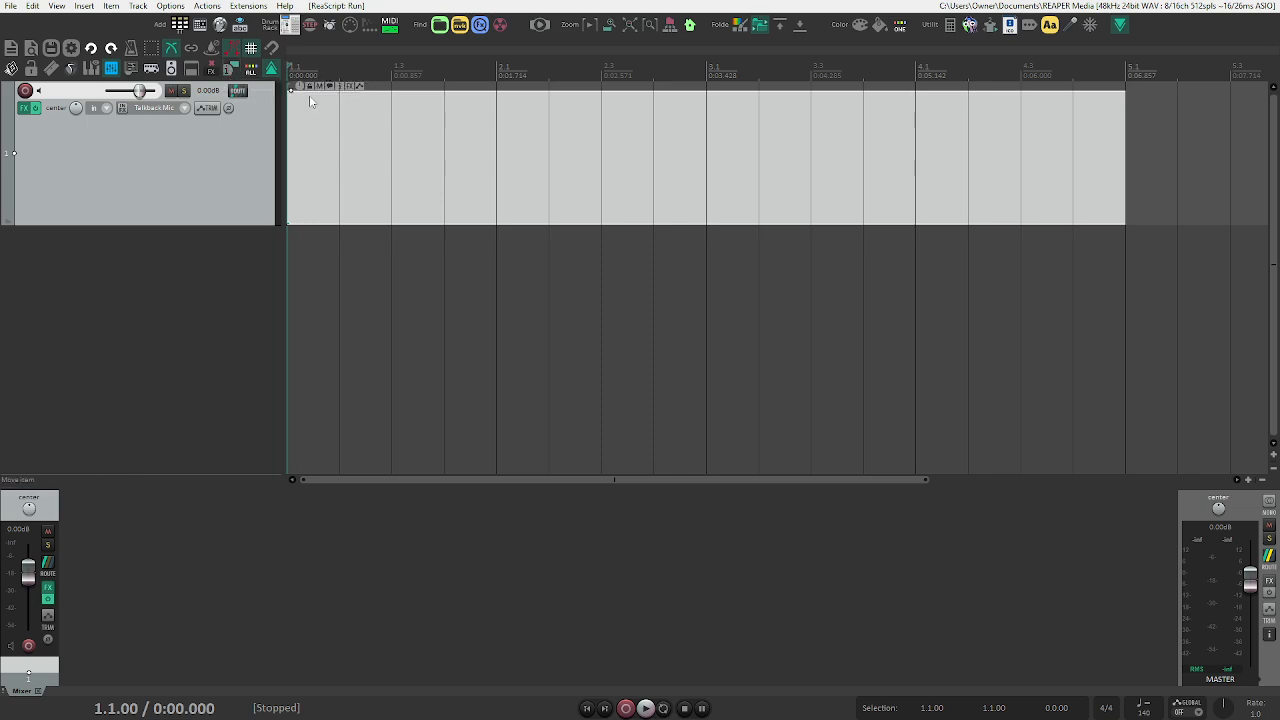
{"action": "scroll", "coordinate": [309, 95], "scroll_direction": "up", "scroll_amount": 2}
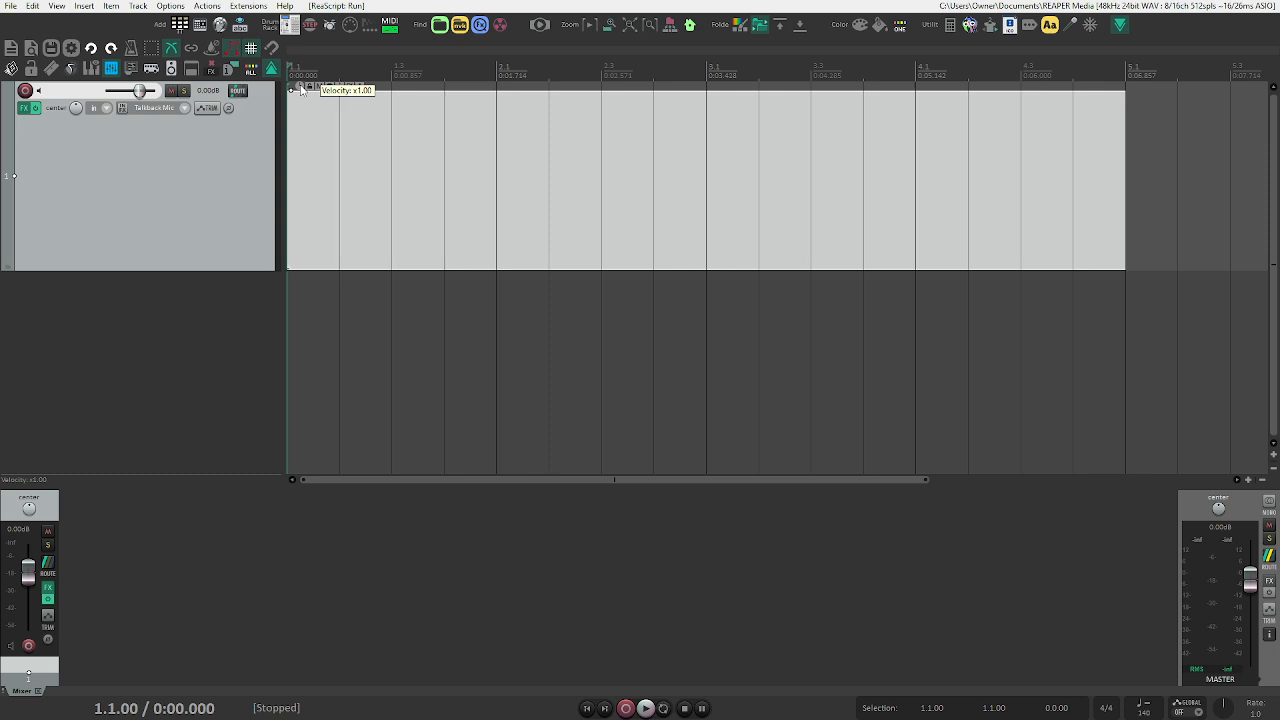
{"action": "left_click_drag", "start_coordinate": [300, 86], "coordinate": [300, 98]}
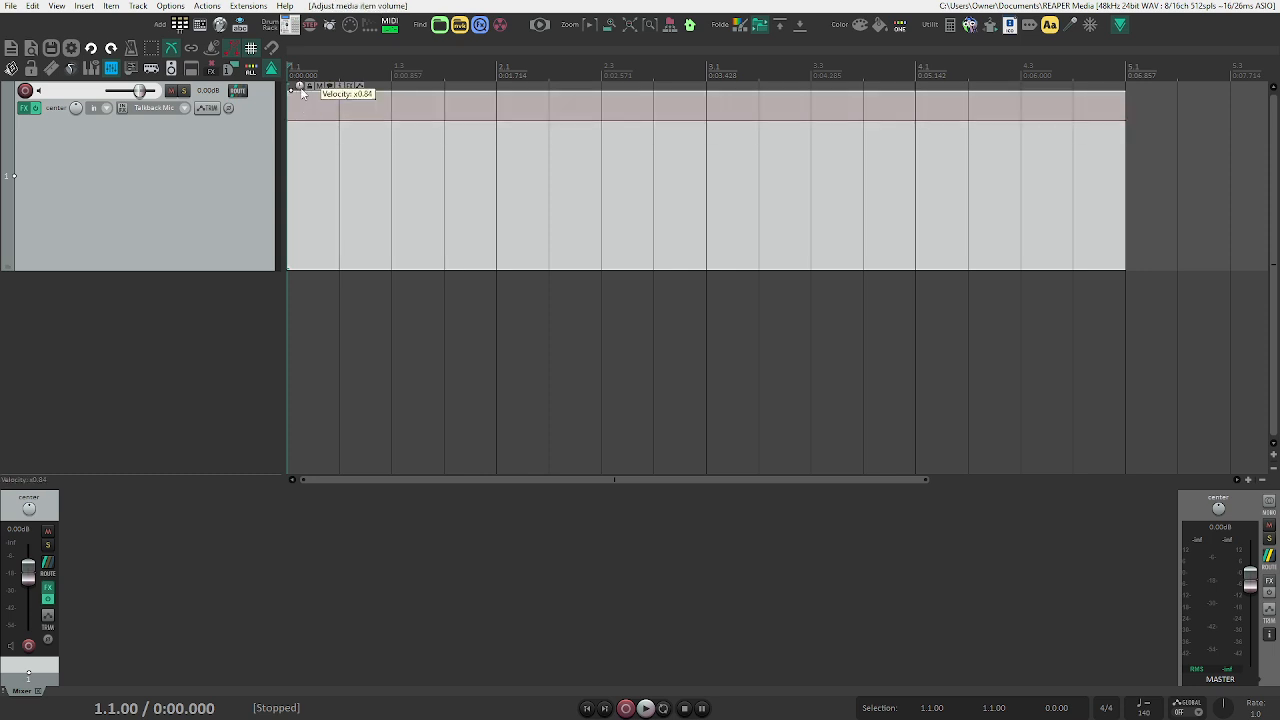
{"action": "double_click", "coordinate": [300, 88]}
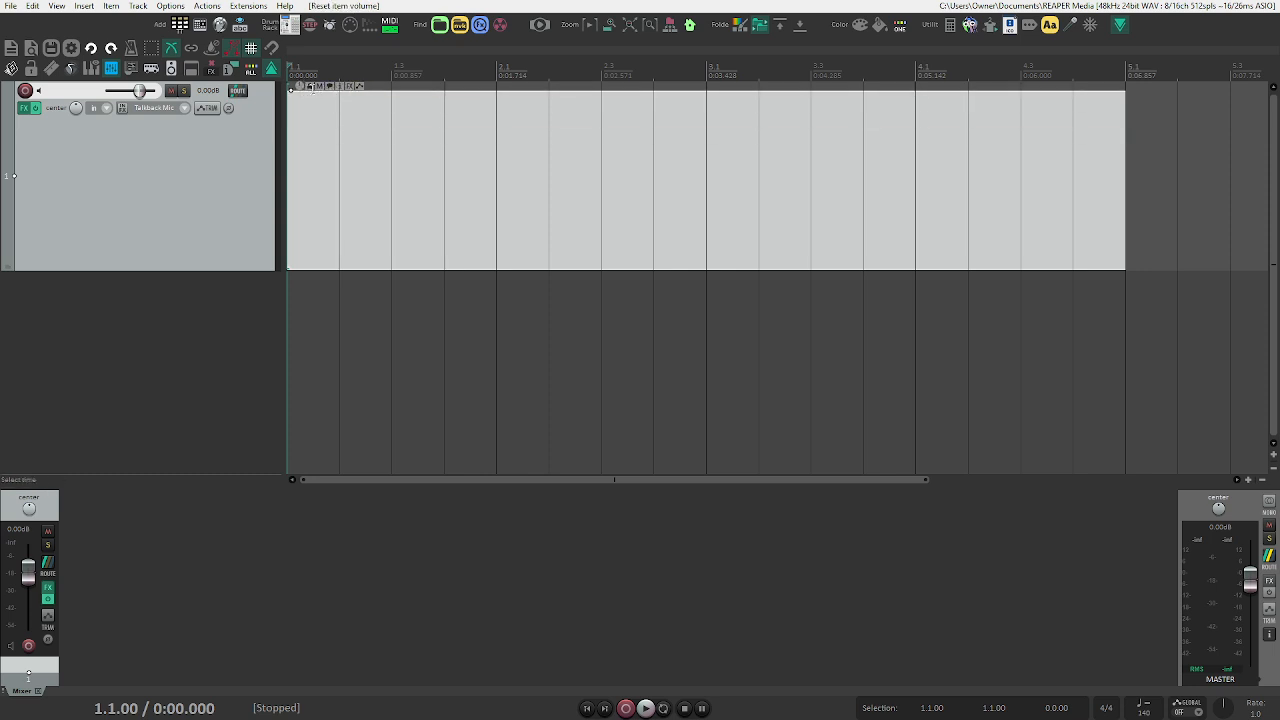
- Open the MIDI item's notes and its Media Item Properties, closing each without changes
{"action": "left_click", "coordinate": [331, 88]}
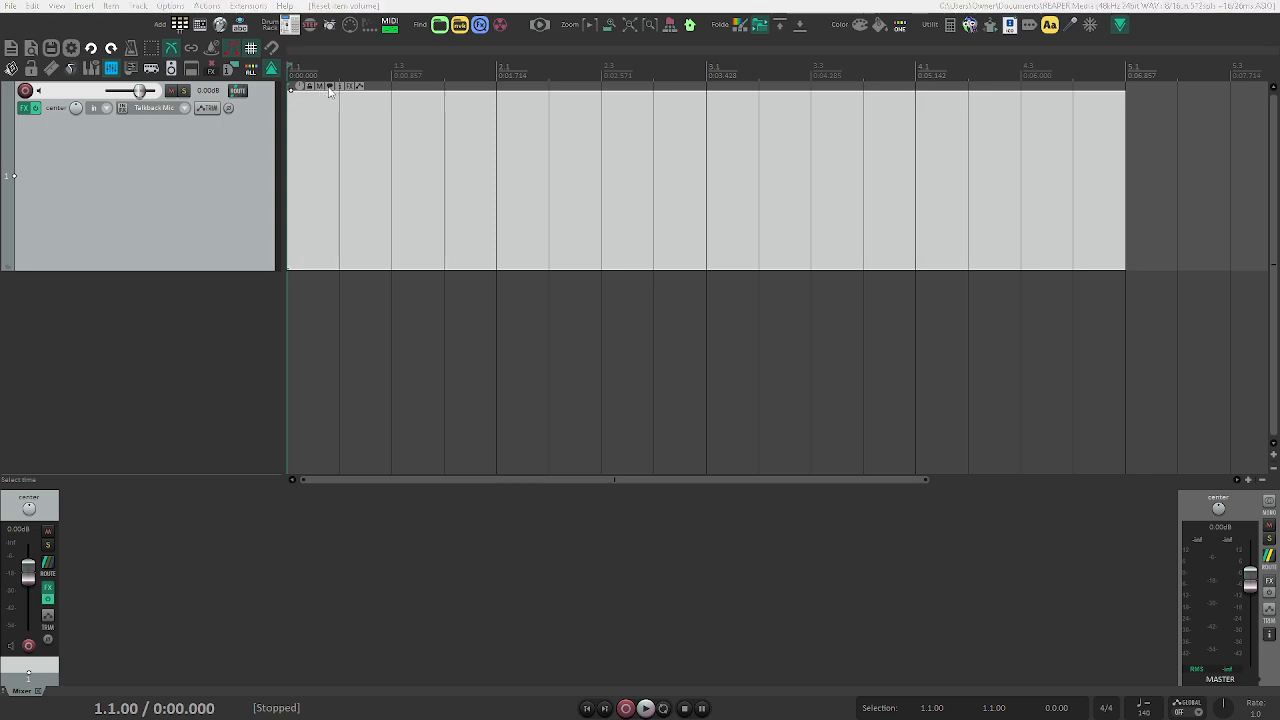
{"action": "key", "text": "Escape"}
{"action": "left_click", "coordinate": [343, 87]}
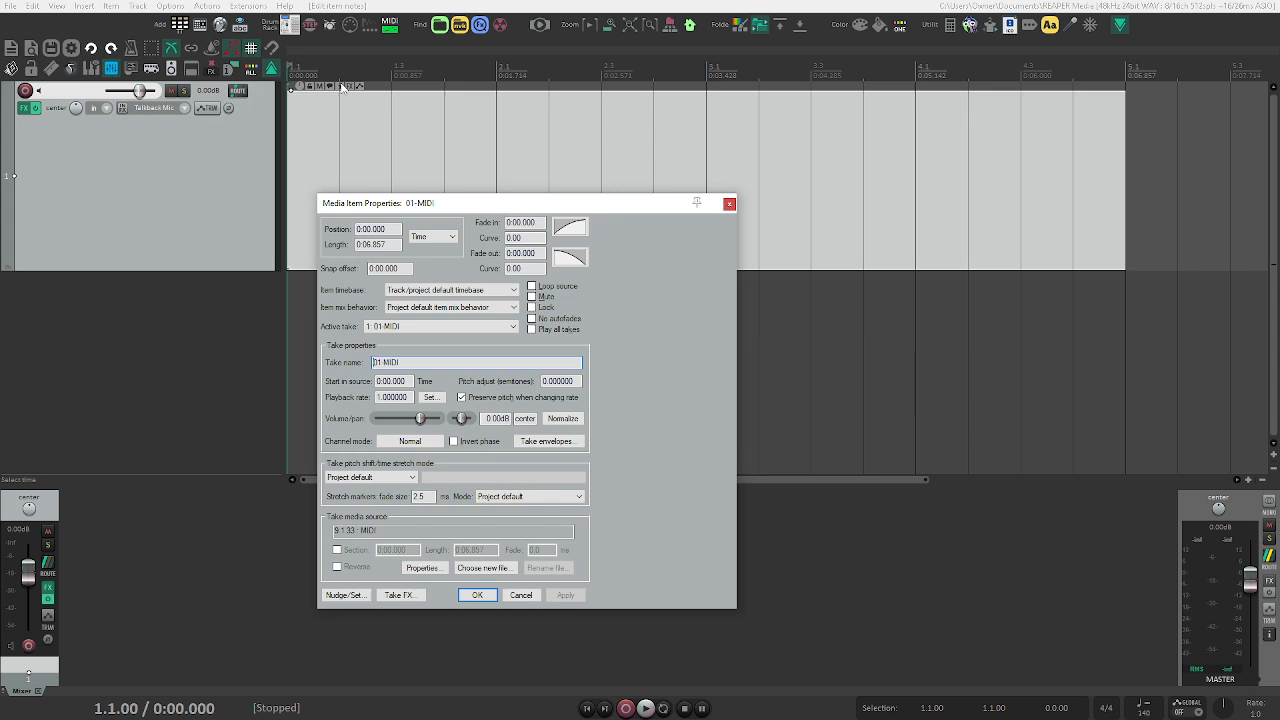
{"action": "left_click", "coordinate": [729, 204]}
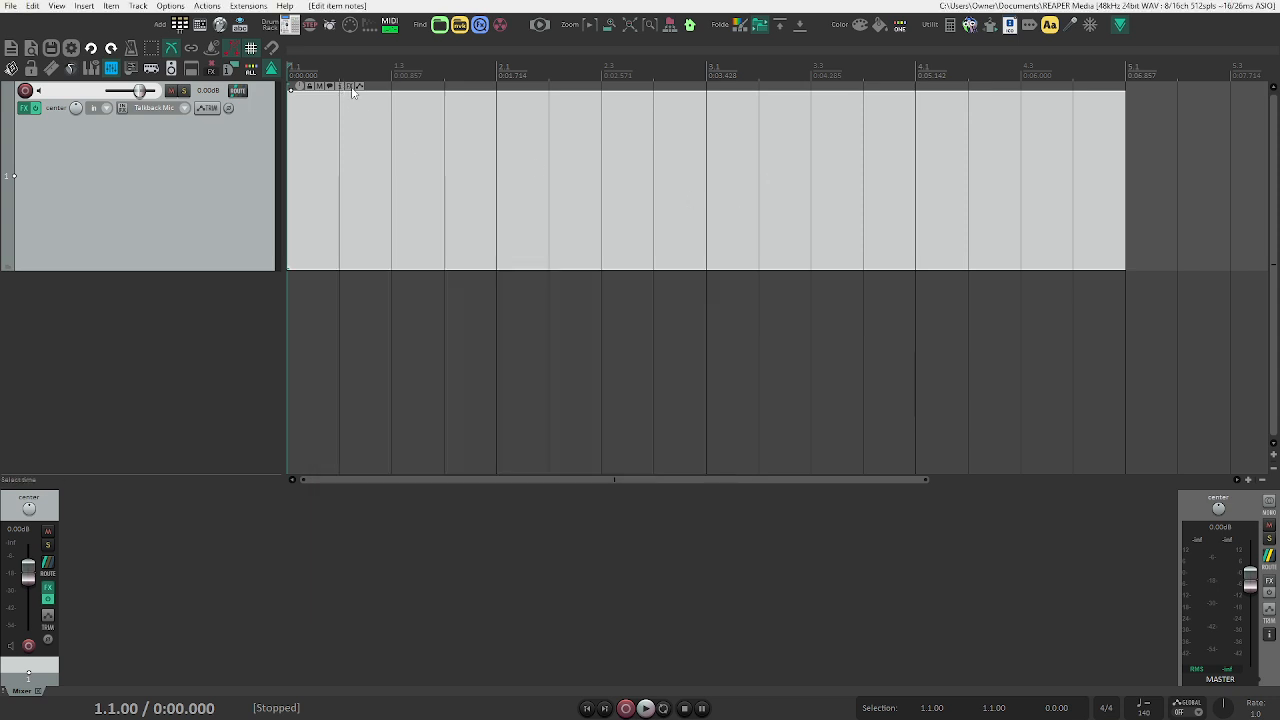
- Open the MIDI item's FX chain and close it together with the Add FX browser without adding an effect
{"action": "left_click", "coordinate": [351, 89]}
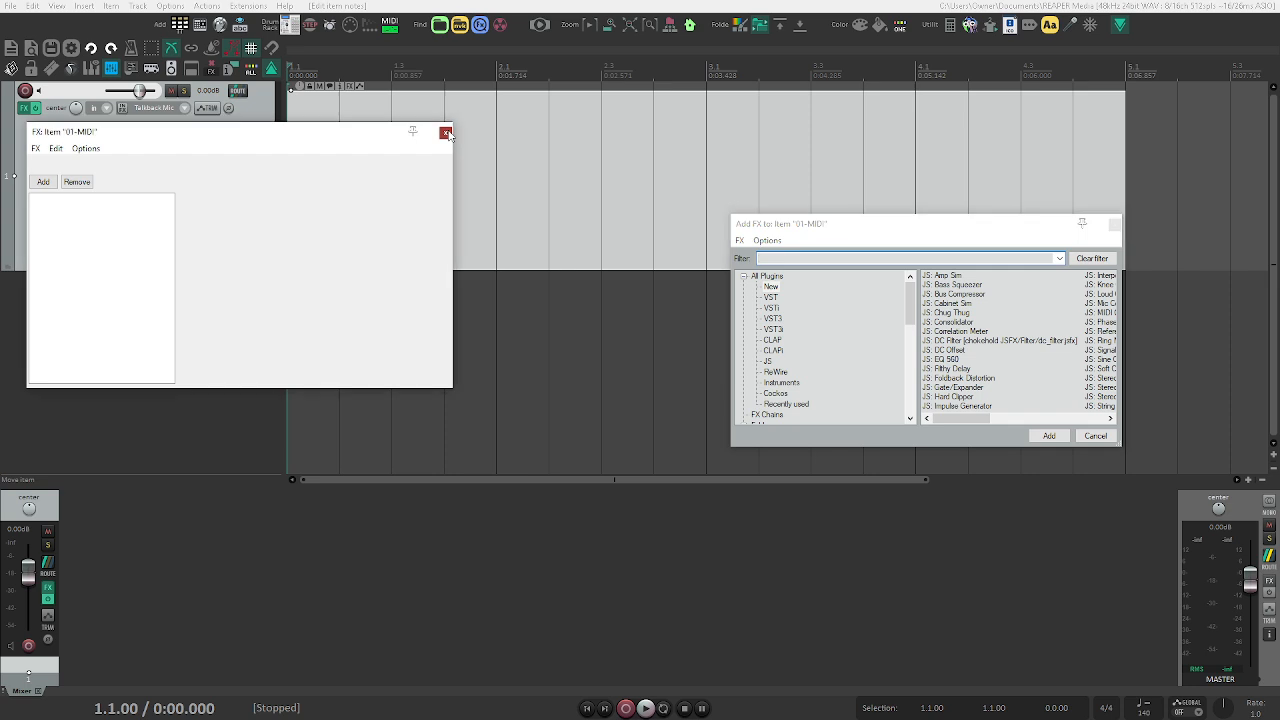
{"action": "left_click", "coordinate": [445, 131]}
{"action": "left_click", "coordinate": [1114, 224]}
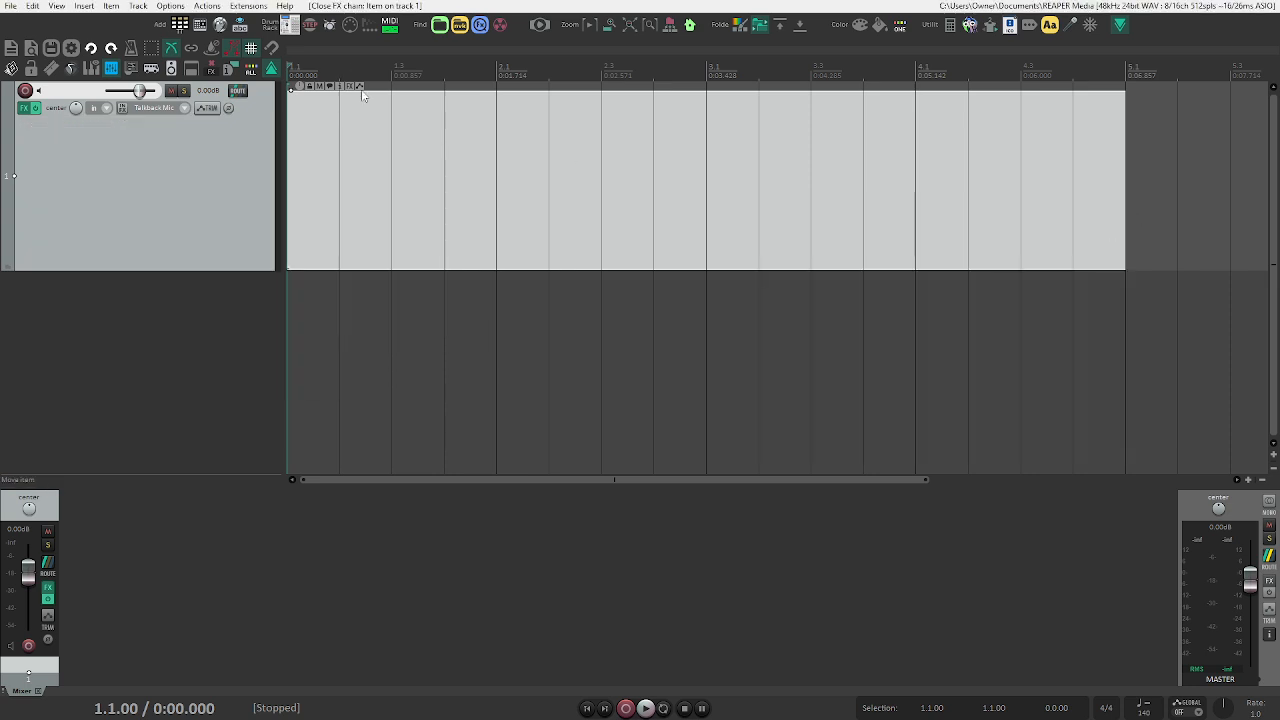
- View the MIDI take's envelope list in a widened window, close it, and hide the media item buttons
{"action": "left_click", "coordinate": [360, 88]}
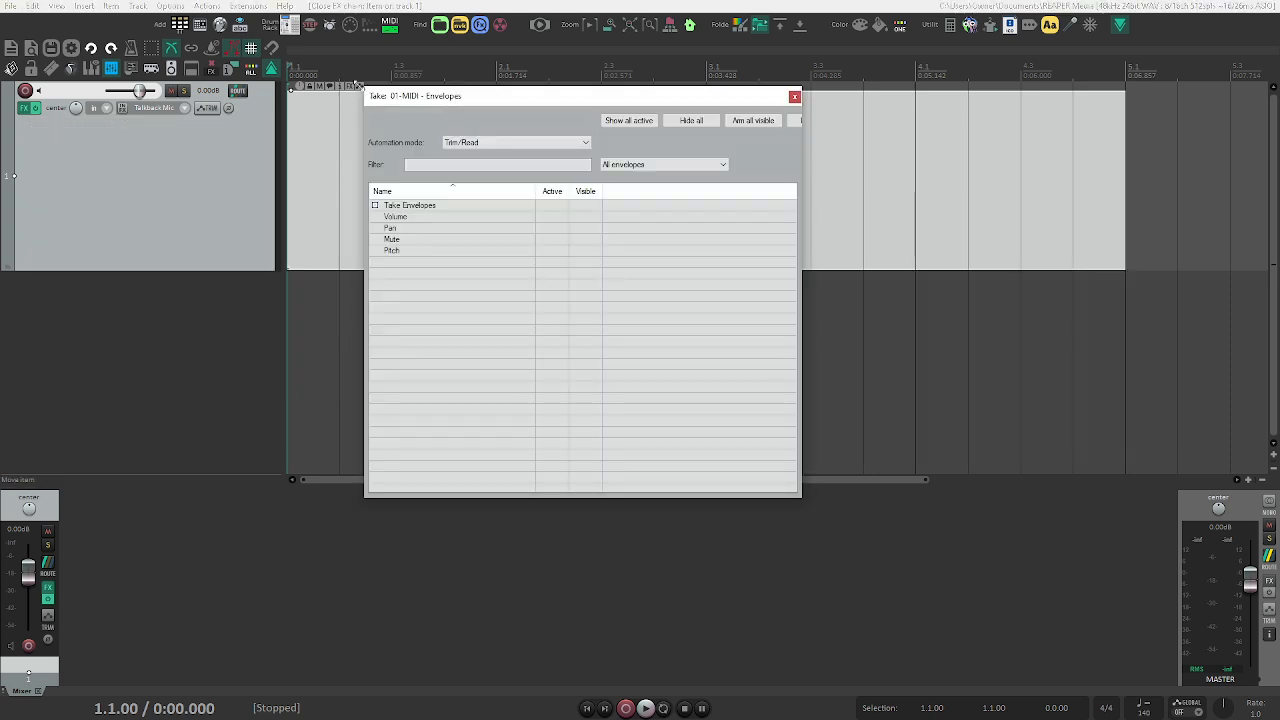
{"action": "left_click_drag", "start_coordinate": [803, 109], "coordinate": [909, 110]}
{"action": "left_click", "coordinate": [902, 97]}
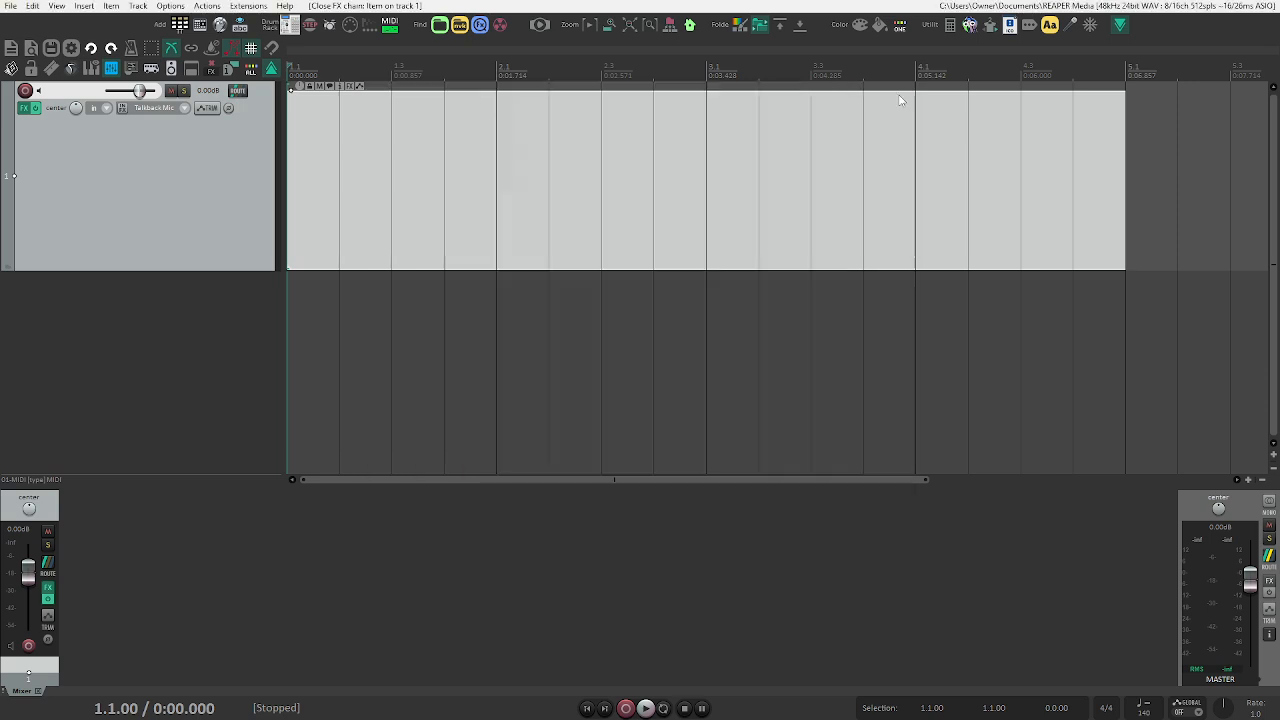
{"action": "left_click", "coordinate": [229, 70]}
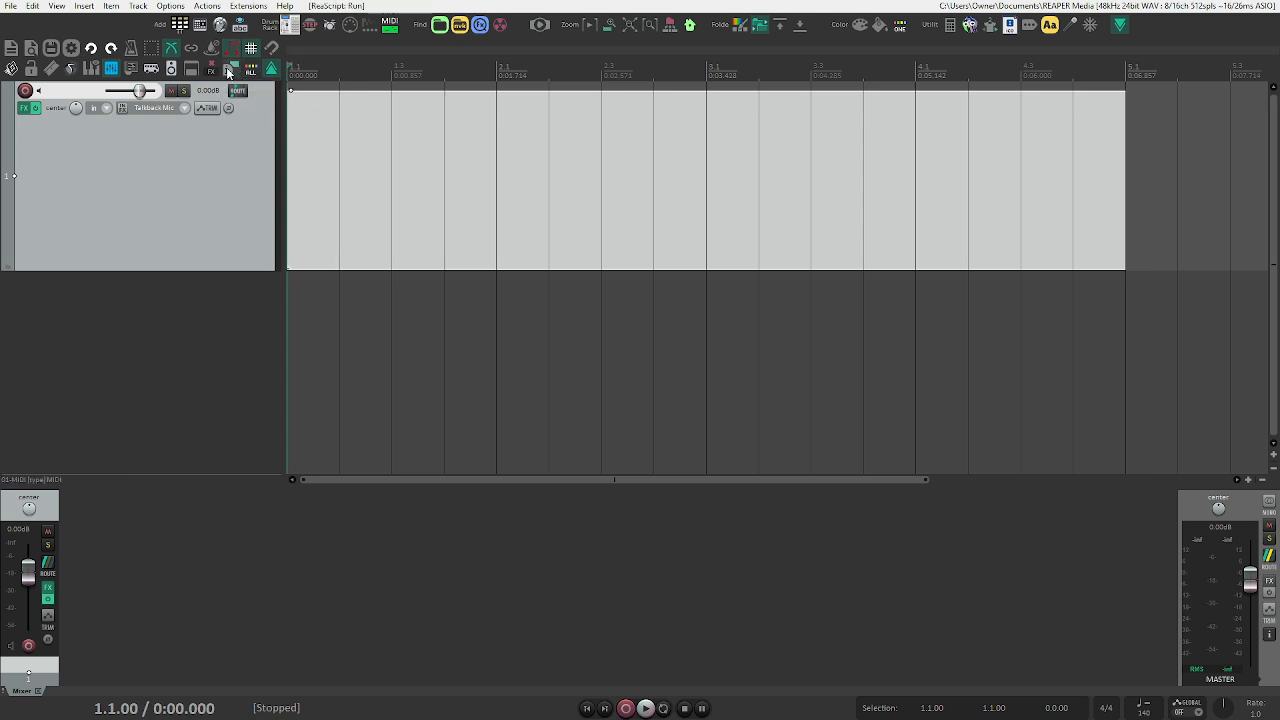
- Show the media item buttons on the MIDI item again and hide them
{"action": "left_click", "coordinate": [229, 70]}
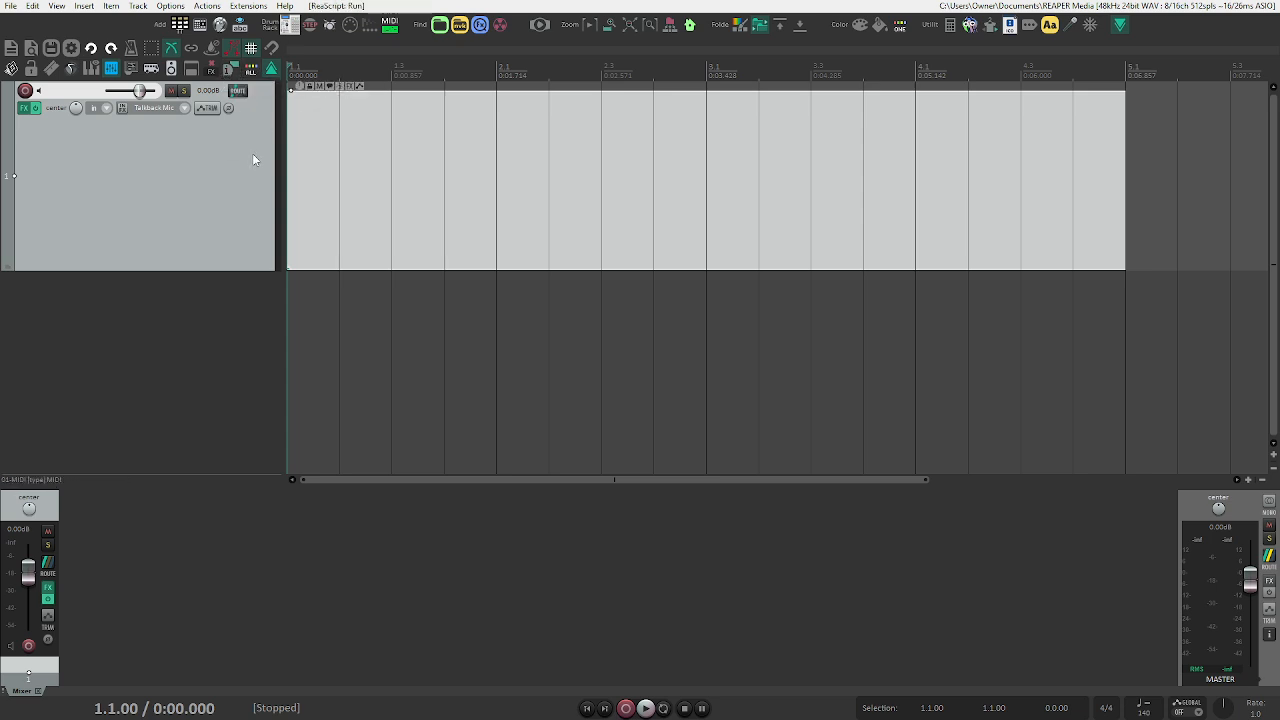
{"action": "left_click", "coordinate": [234, 69]}
{"action": "left_click", "coordinate": [233, 69]}
- Show the custom color toolbar, deselect the MIDI item, and color track 1 orange
{"action": "left_click", "coordinate": [254, 77]}
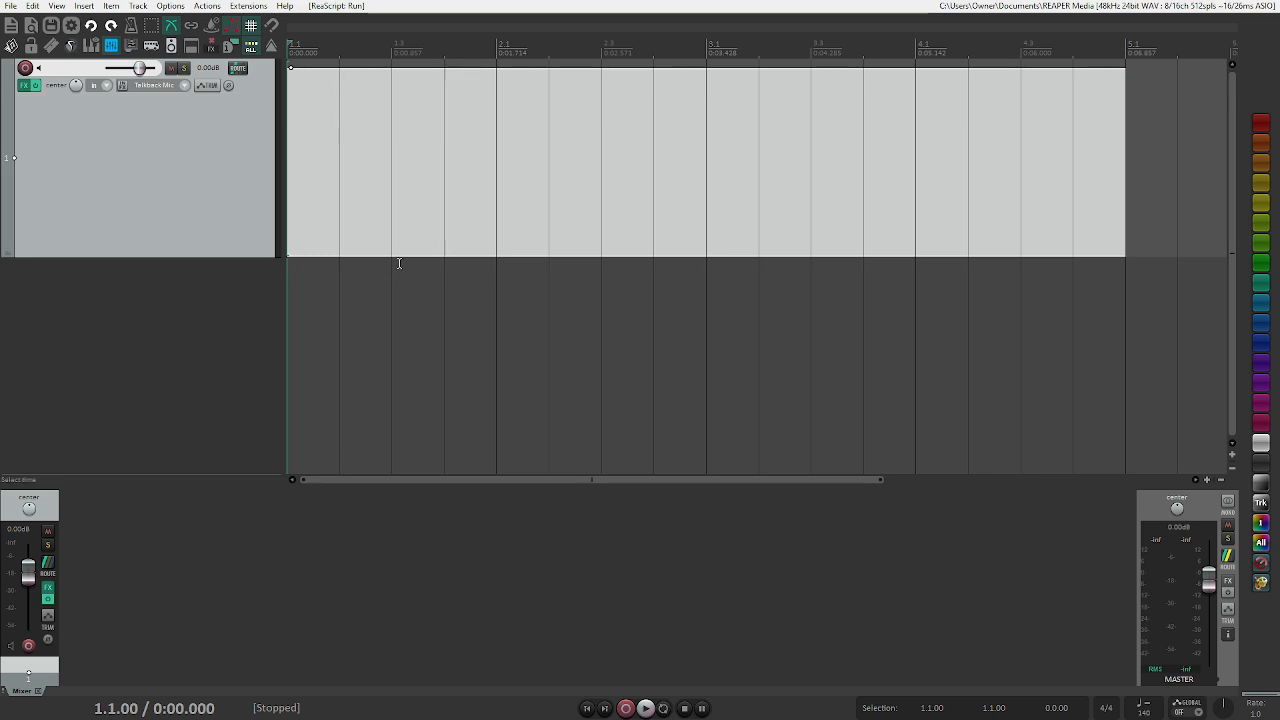
{"action": "left_click", "coordinate": [768, 336]}
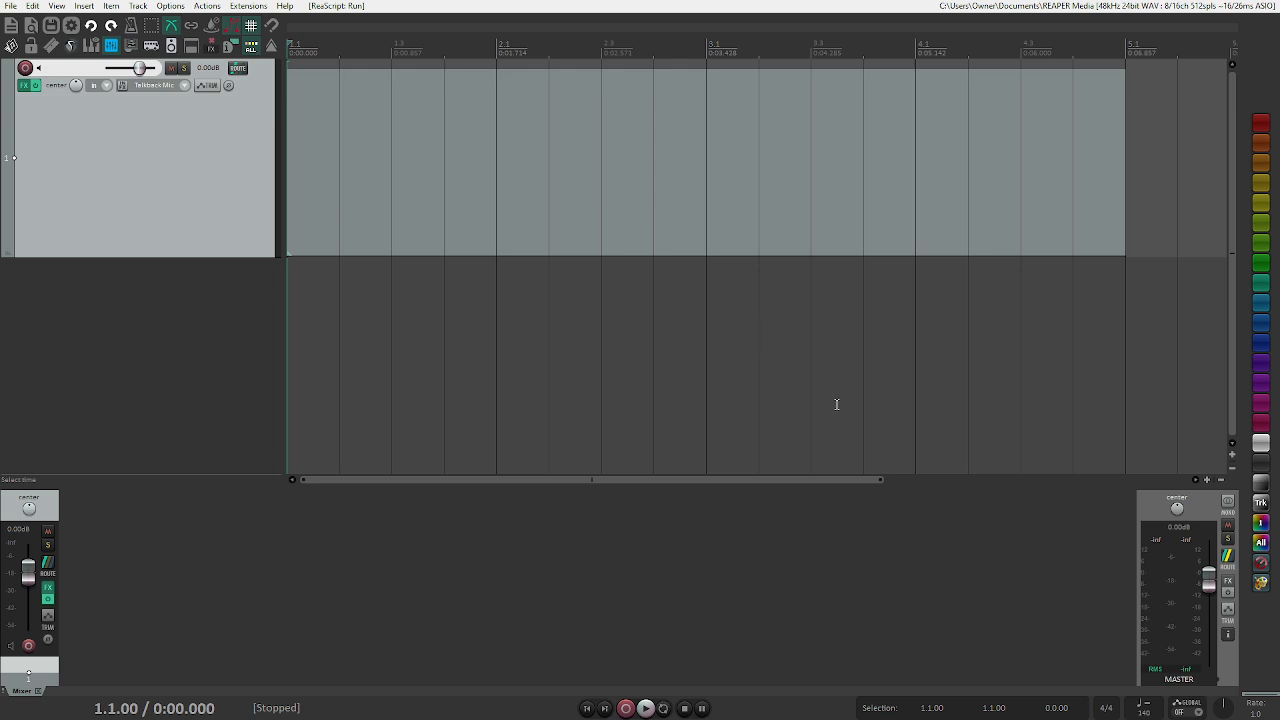
{"action": "left_click", "coordinate": [1261, 142]}
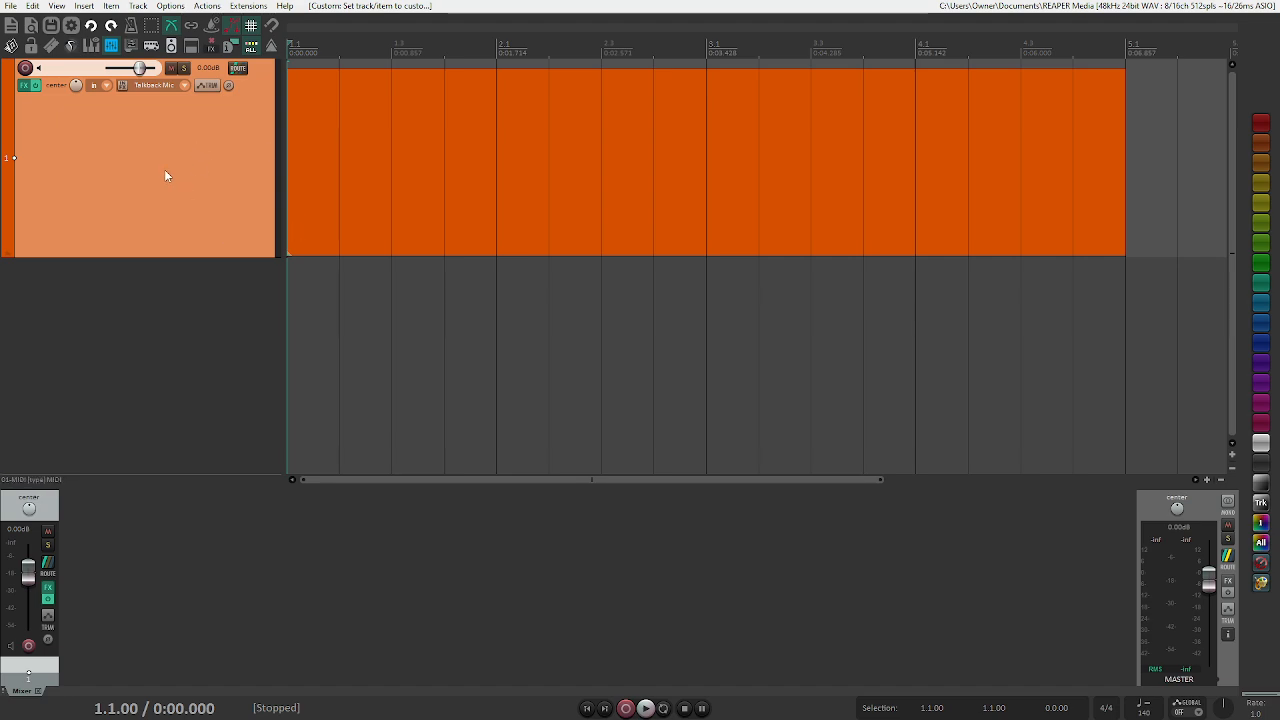
- Split the orange item at 3.1.34 and move its second part to about 4.3.05, leaving both items deselected
{"action": "scroll", "coordinate": [617, 170], "scroll_direction": "down", "scroll_amount": 3}
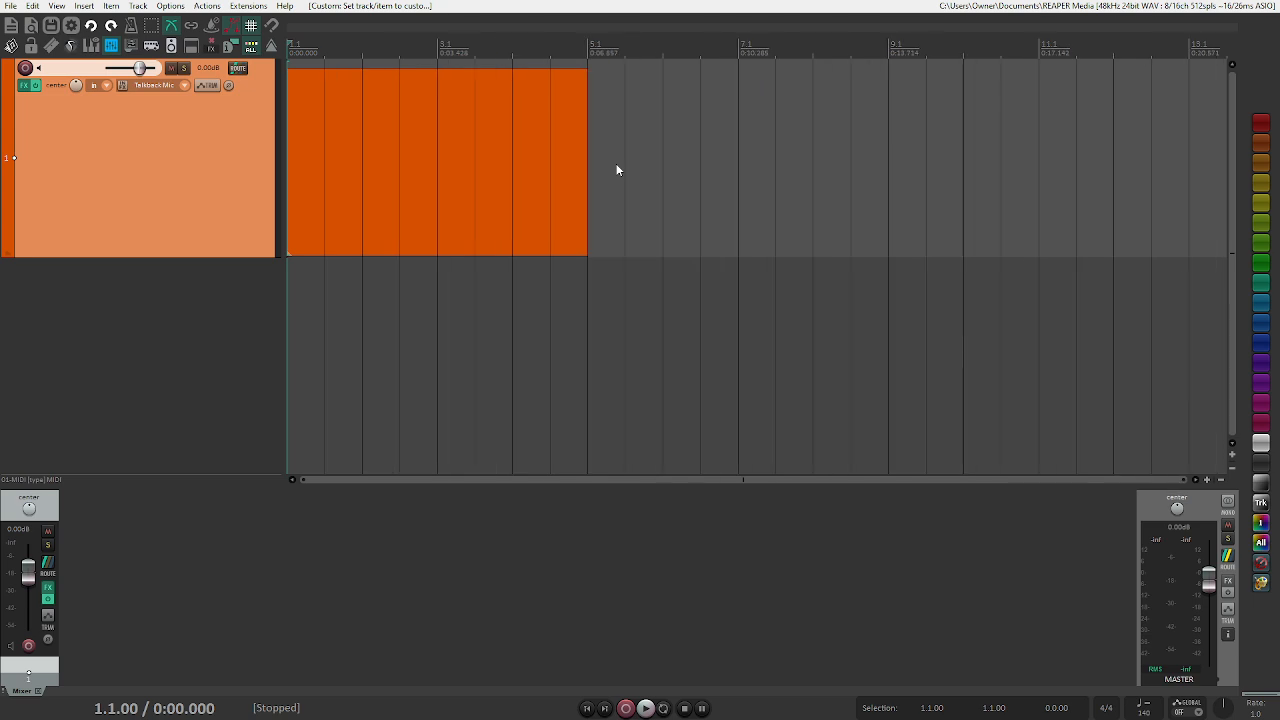
{"action": "left_click", "coordinate": [443, 169]}
{"action": "key", "text": "s"}
{"action": "left_click_drag", "start_coordinate": [497, 170], "coordinate": [605, 167]}
{"action": "left_click_drag", "start_coordinate": [783, 280], "coordinate": [547, 400]}
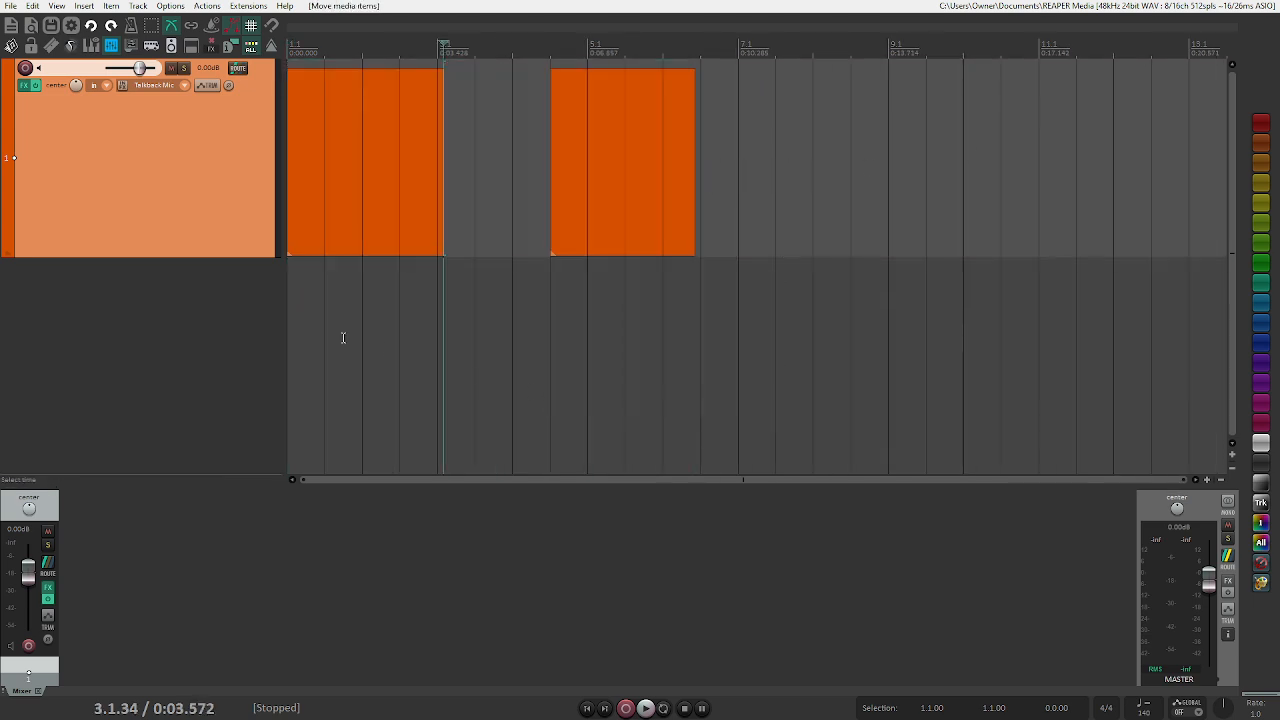
- Try blue with nothing selected, select track 1, and recolor it green, blue and finally purple
{"action": "left_click", "coordinate": [234, 335]}
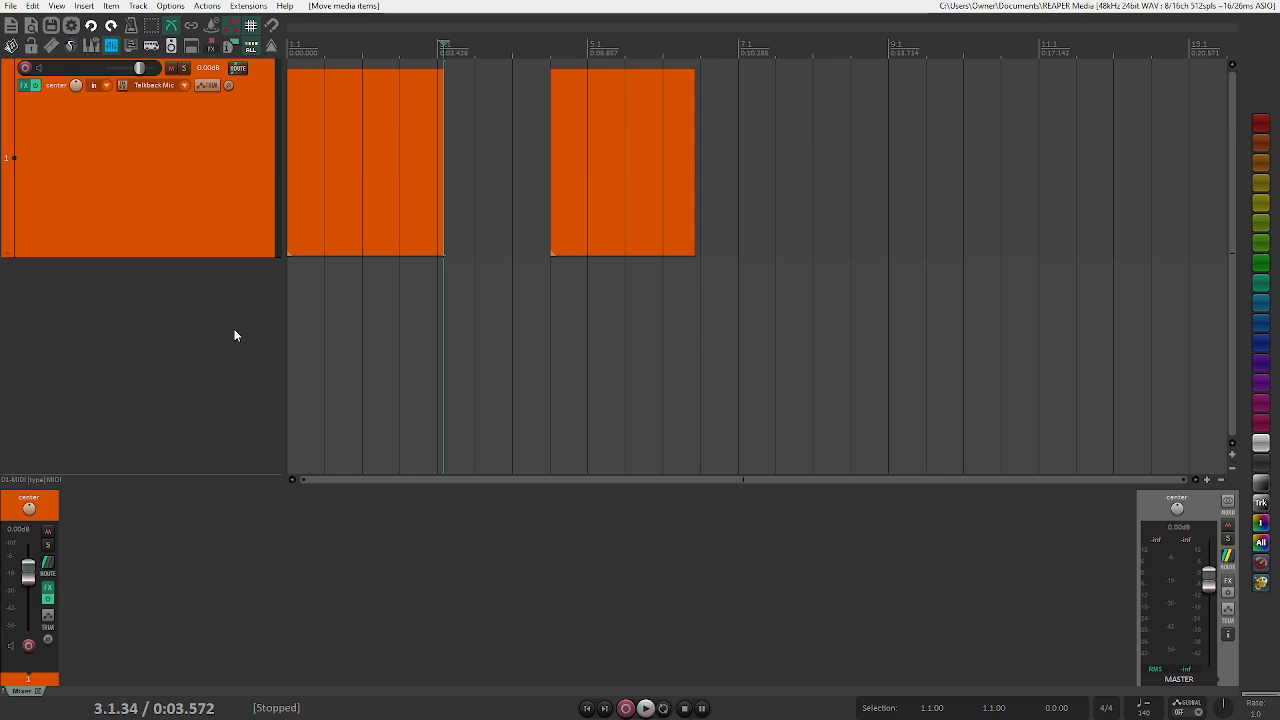
{"action": "left_click", "coordinate": [1261, 342]}
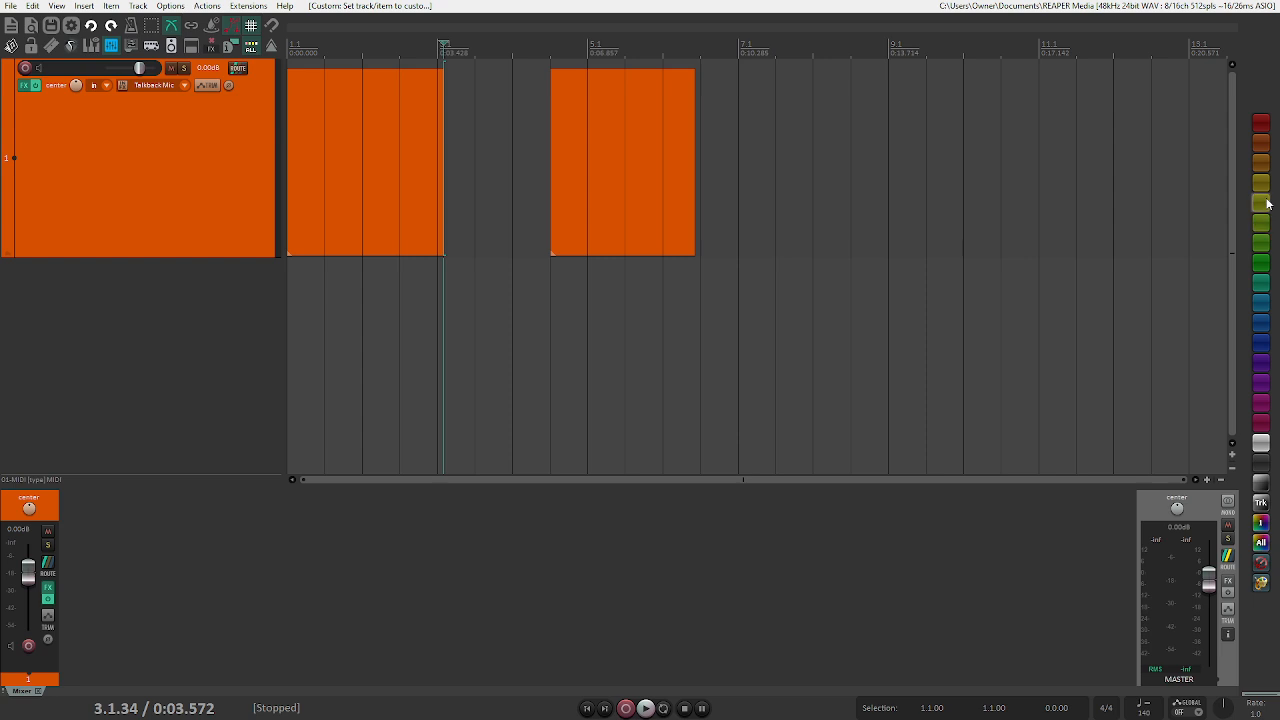
{"action": "left_click", "coordinate": [171, 205]}
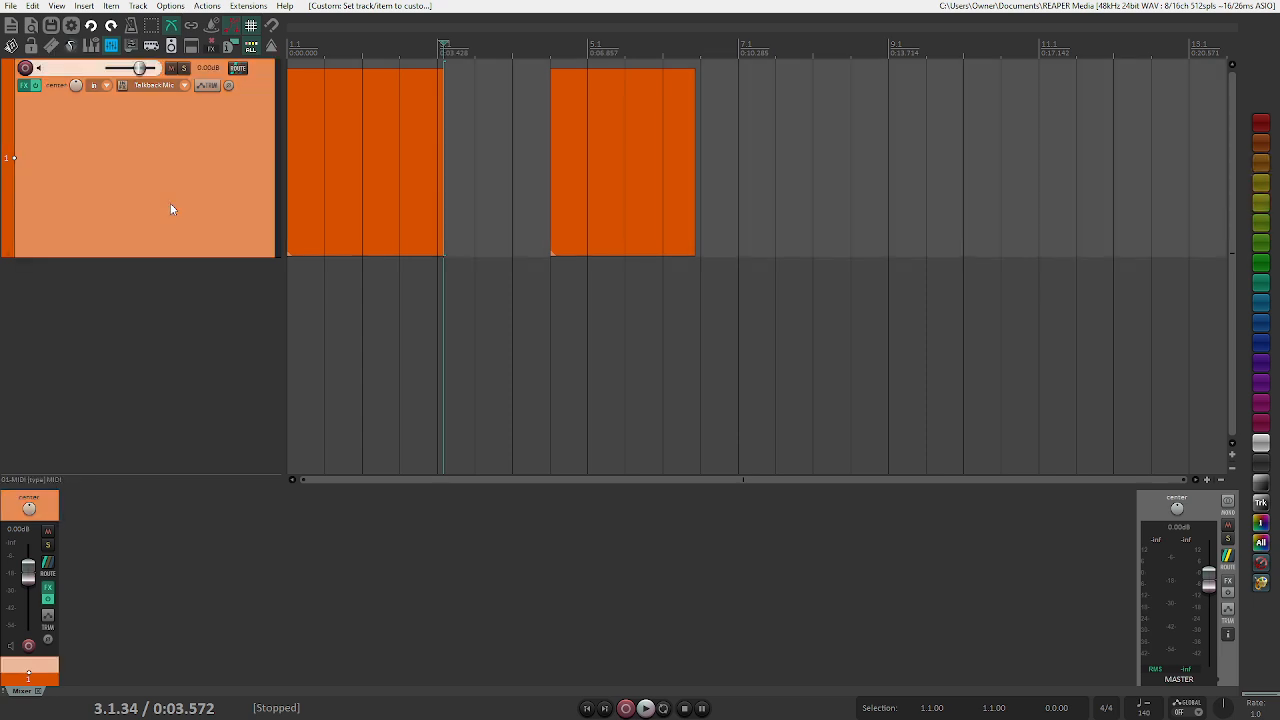
{"action": "left_click", "coordinate": [1260, 258]}
{"action": "left_click", "coordinate": [1260, 342]}
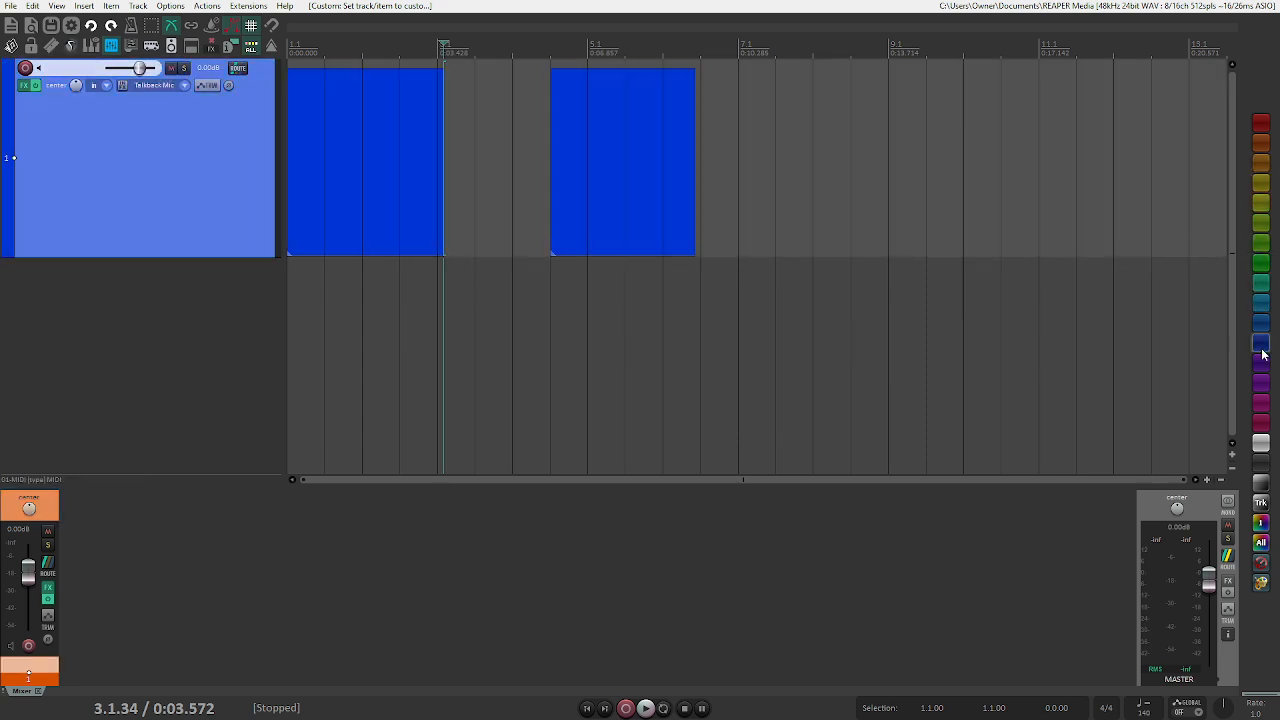
{"action": "left_click", "coordinate": [1262, 363]}
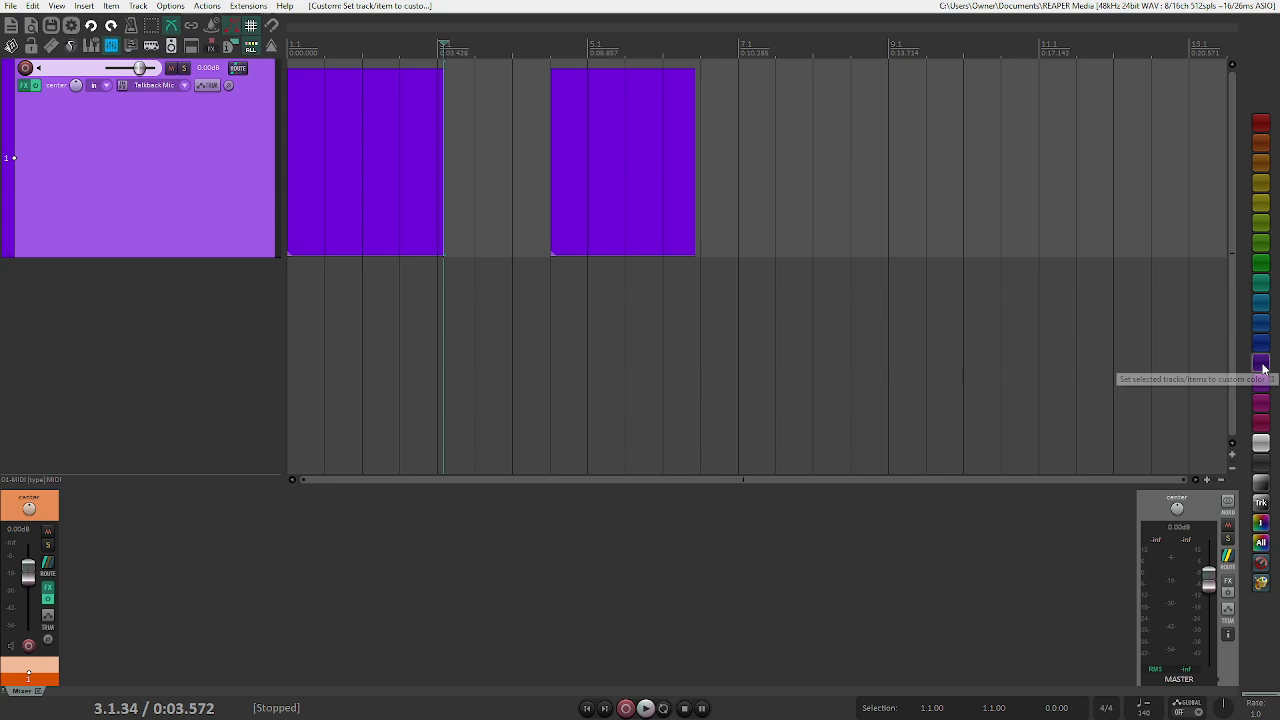
- Select the second item and recolor it together with its track in green, yellow and finally golden yellow
{"action": "left_click", "coordinate": [586, 184]}
{"action": "left_click", "coordinate": [1260, 264]}
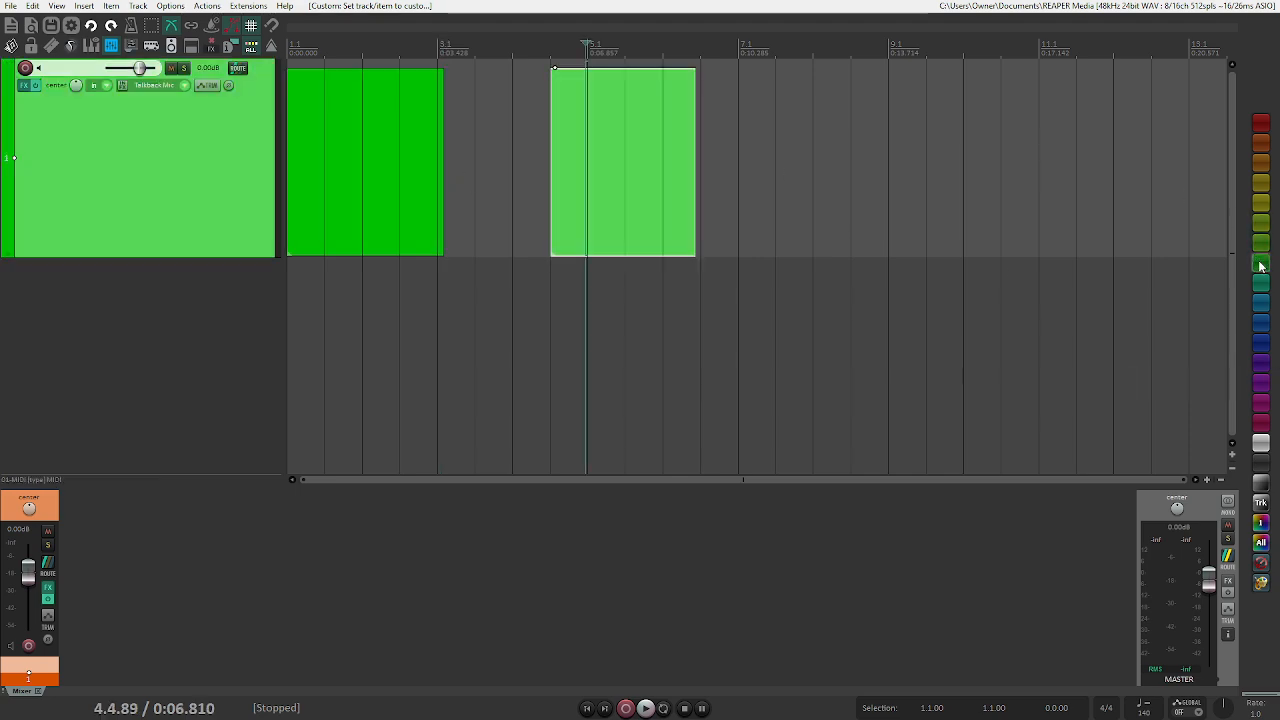
{"action": "left_click", "coordinate": [1260, 203]}
{"action": "left_click", "coordinate": [1260, 183]}
{"action": "left_click", "coordinate": [633, 172]}
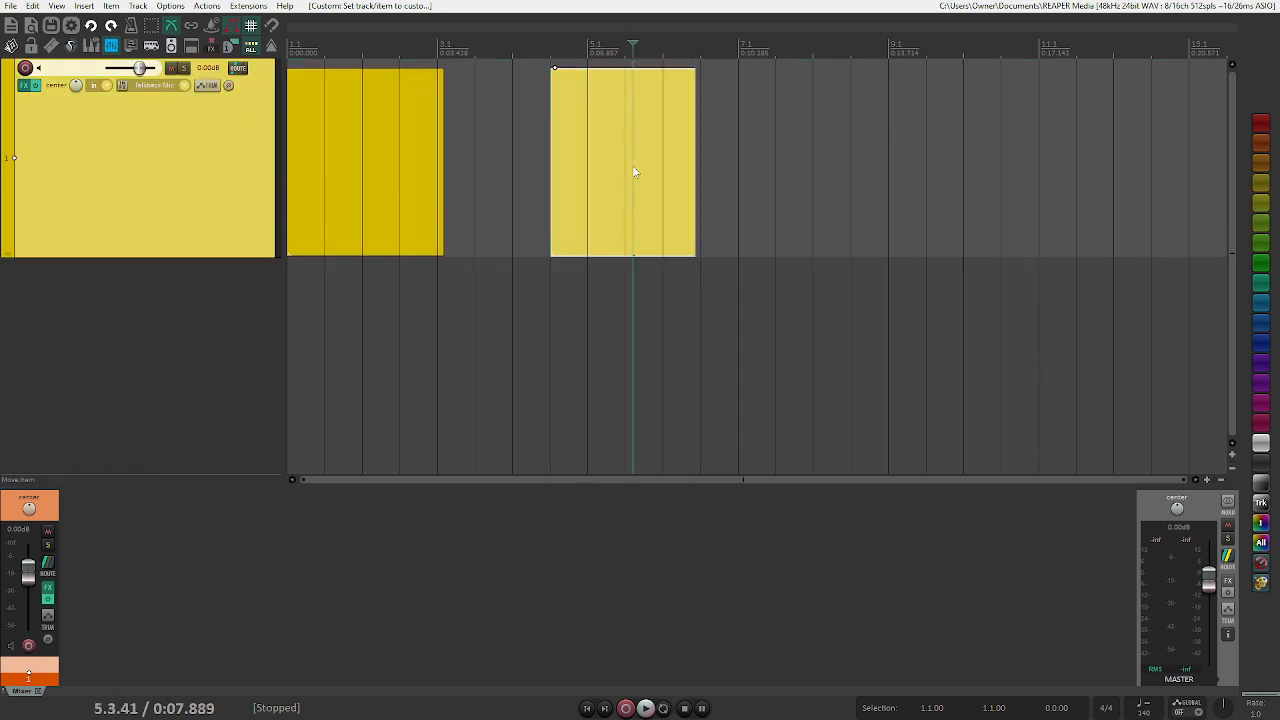
- Clear the selection, reselect the second item, and recolor it green and finally bright yellow
{"action": "left_click_drag", "start_coordinate": [528, 310], "coordinate": [440, 385]}
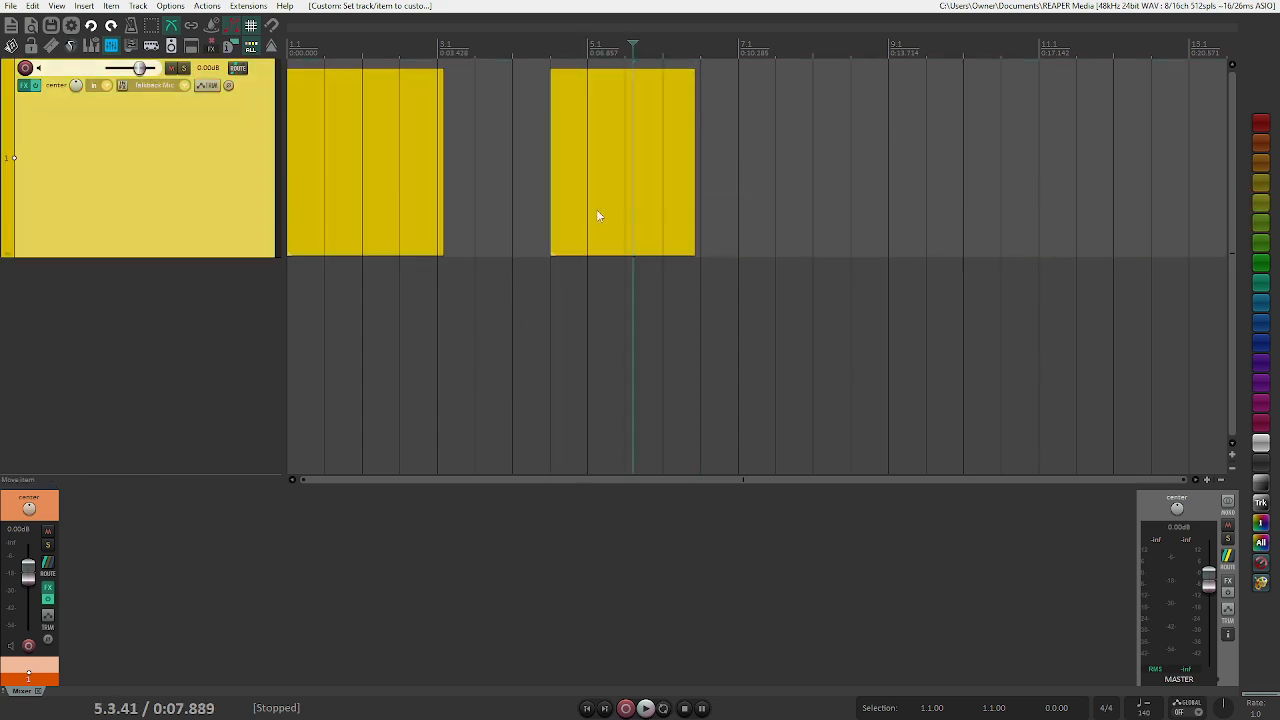
{"action": "left_click", "coordinate": [138, 357]}
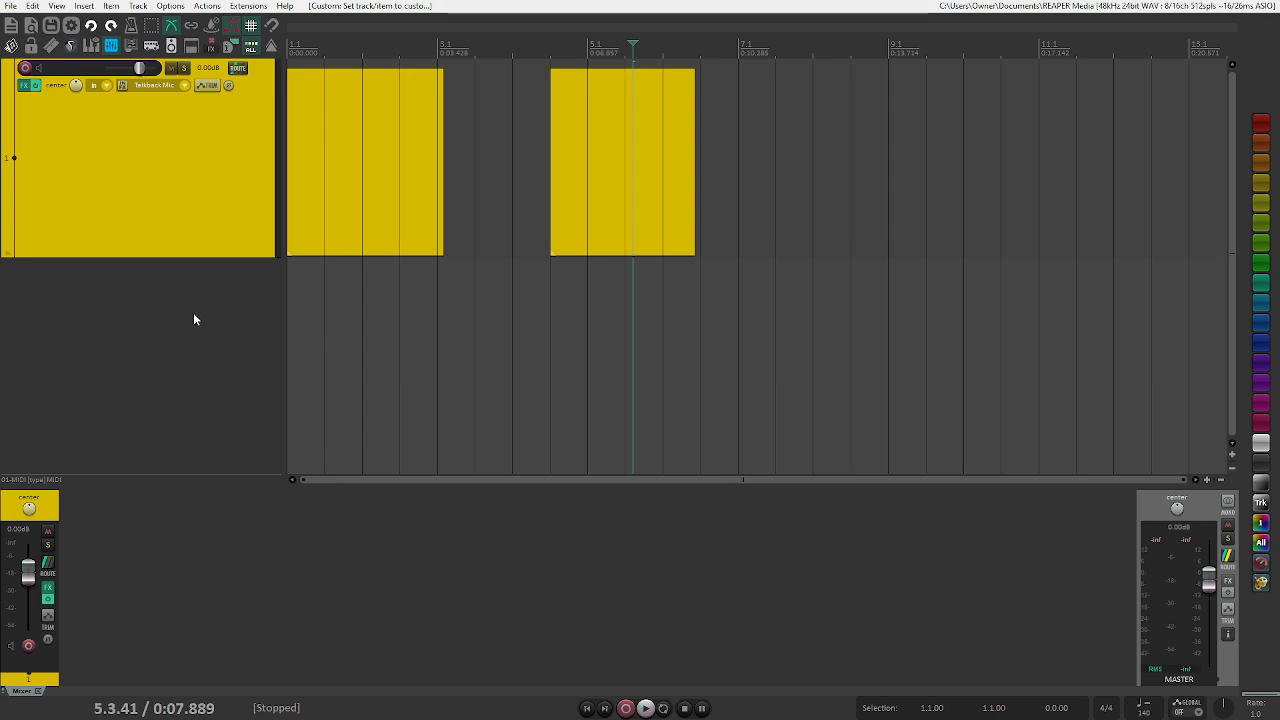
{"action": "left_click", "coordinate": [667, 190]}
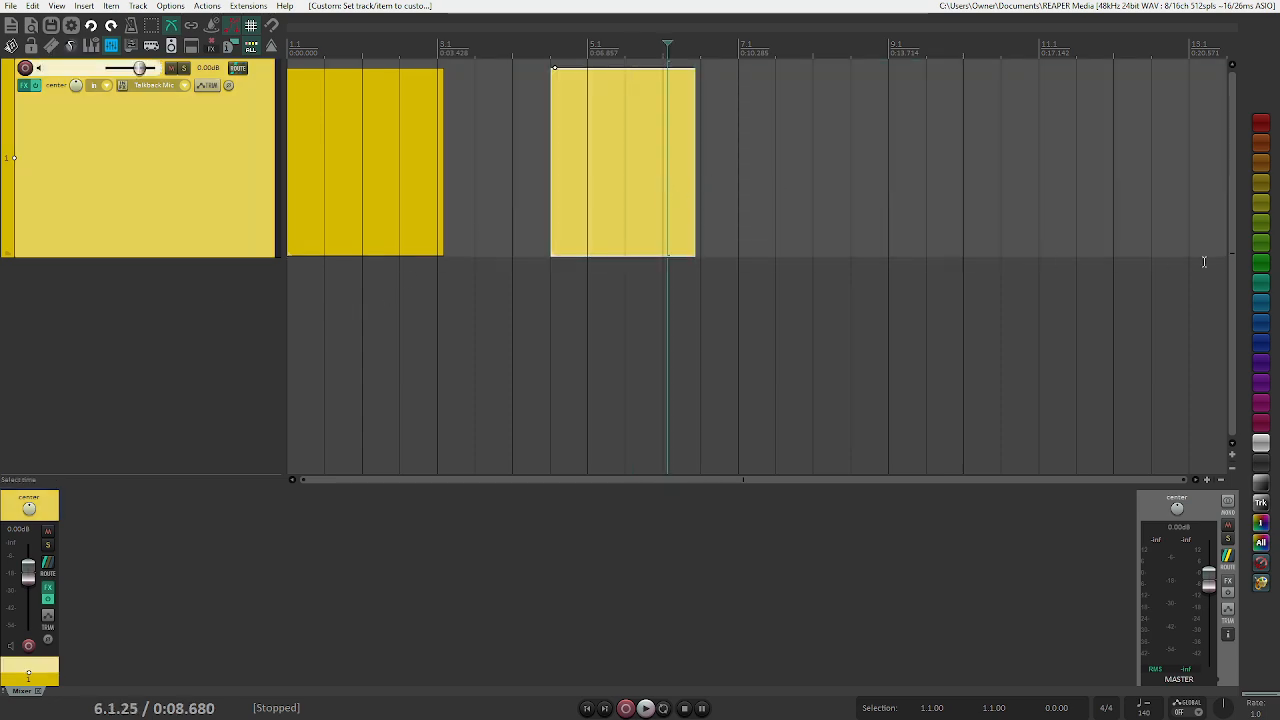
{"action": "left_click", "coordinate": [1260, 262]}
{"action": "left_click", "coordinate": [1260, 202]}
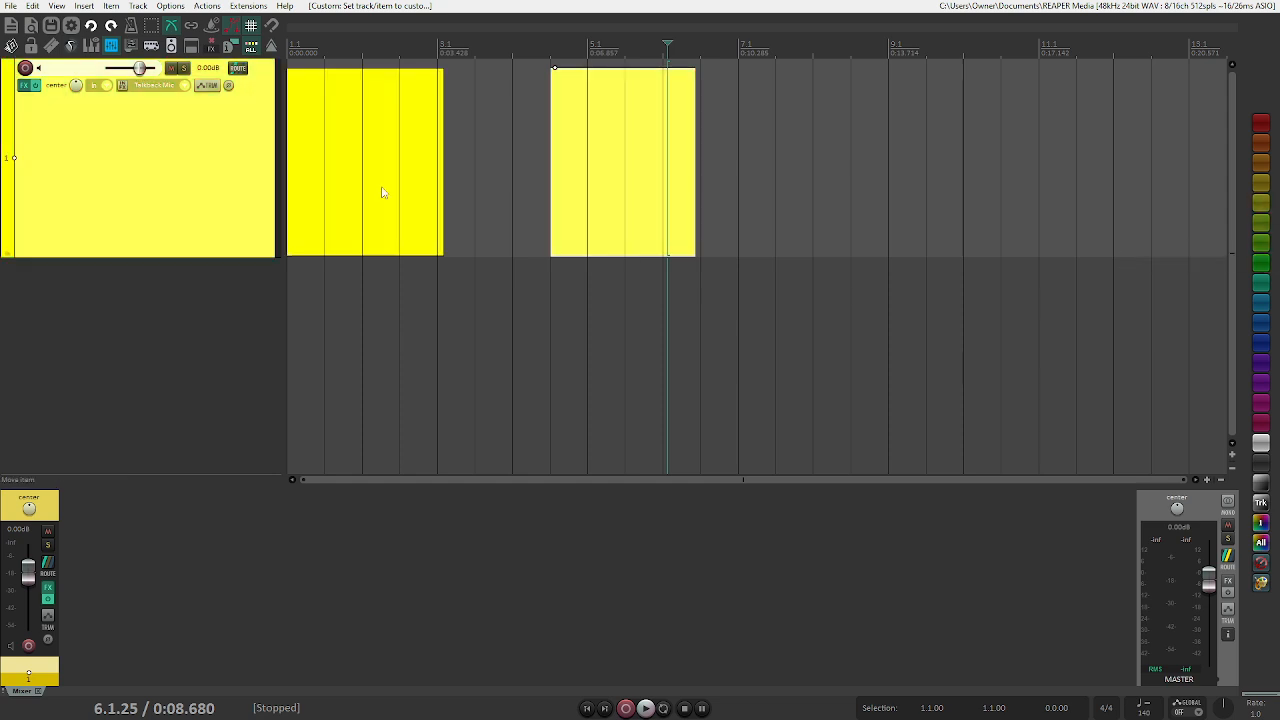
{"action": "left_click", "coordinate": [334, 213]}
{"action": "left_click", "coordinate": [661, 201]}
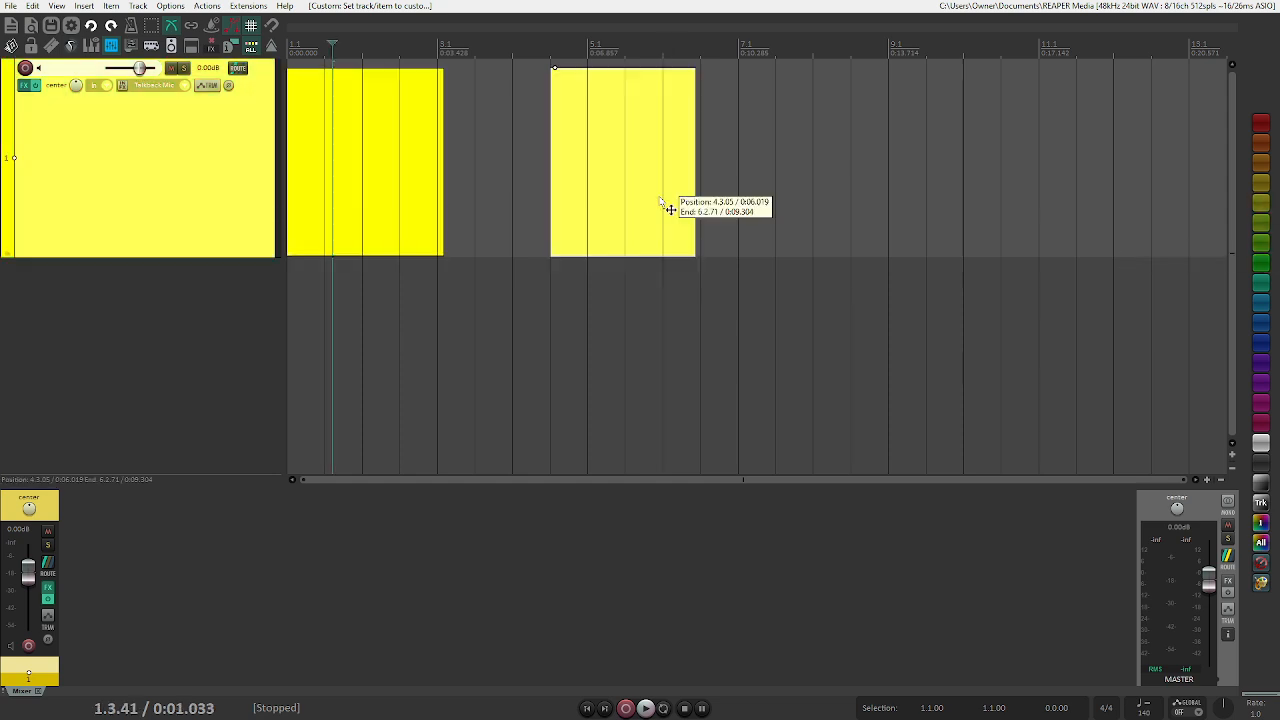
- Show the hidden toolbars again, open the ReaNoir, Chroma and Color palette coloring tools, and close all three
{"action": "left_click", "coordinate": [272, 46]}
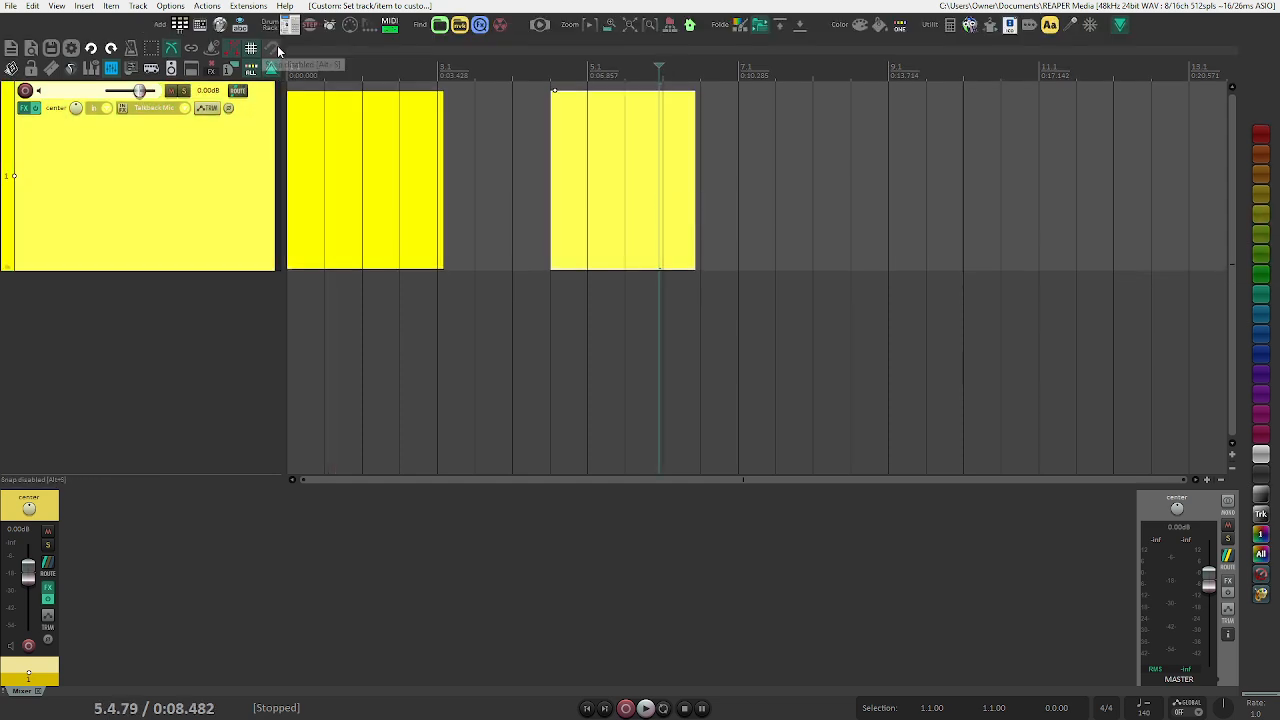
{"action": "left_click", "coordinate": [901, 30]}
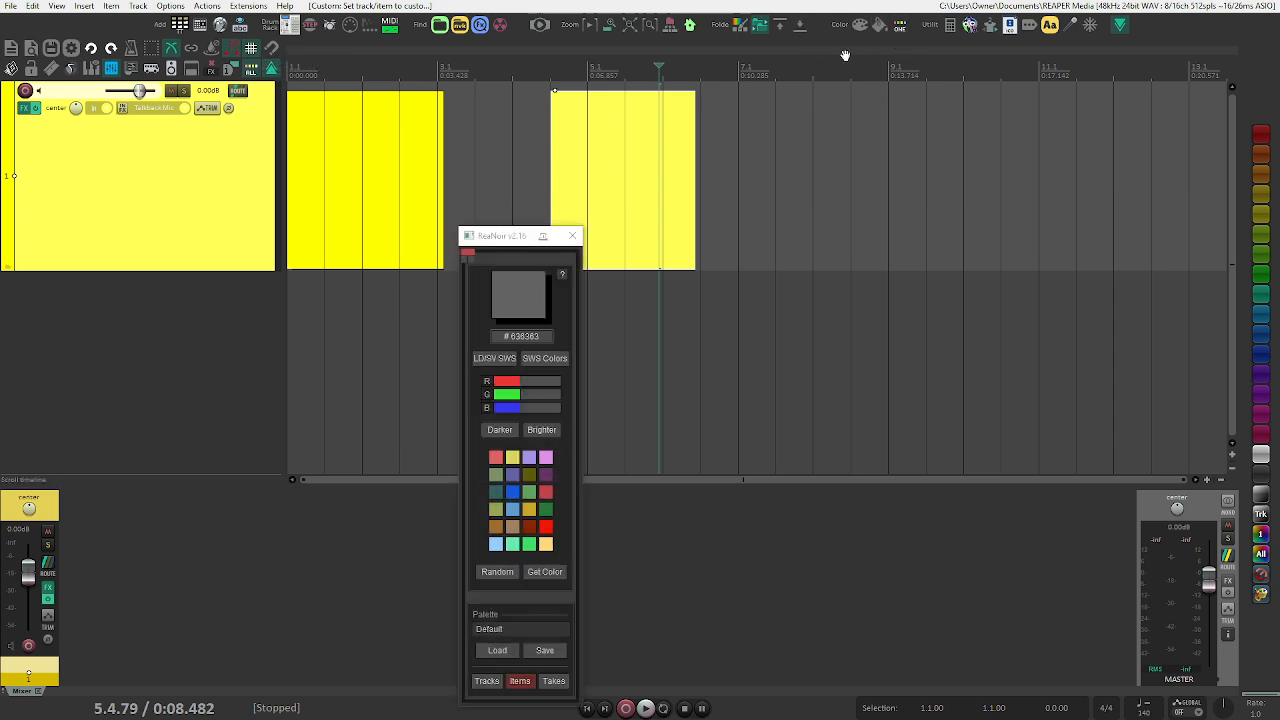
{"action": "left_click", "coordinate": [879, 26]}
{"action": "left_click", "coordinate": [860, 27]}
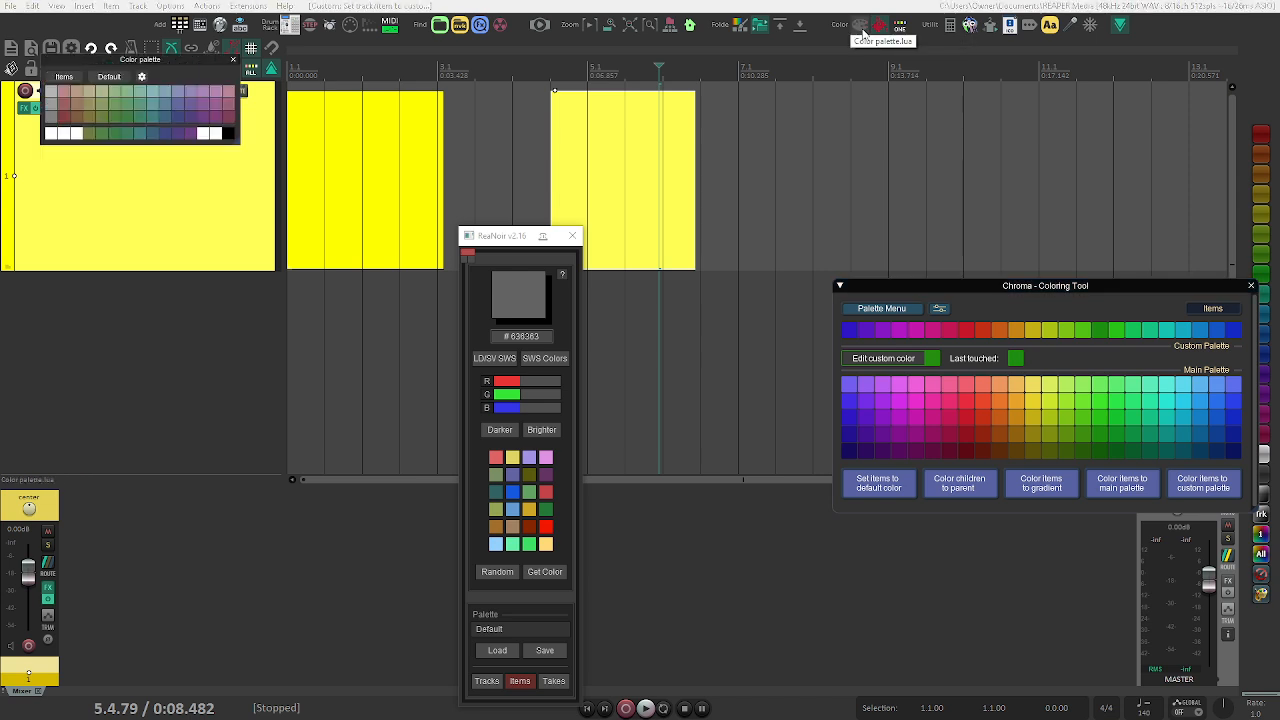
{"action": "left_click", "coordinate": [862, 30]}
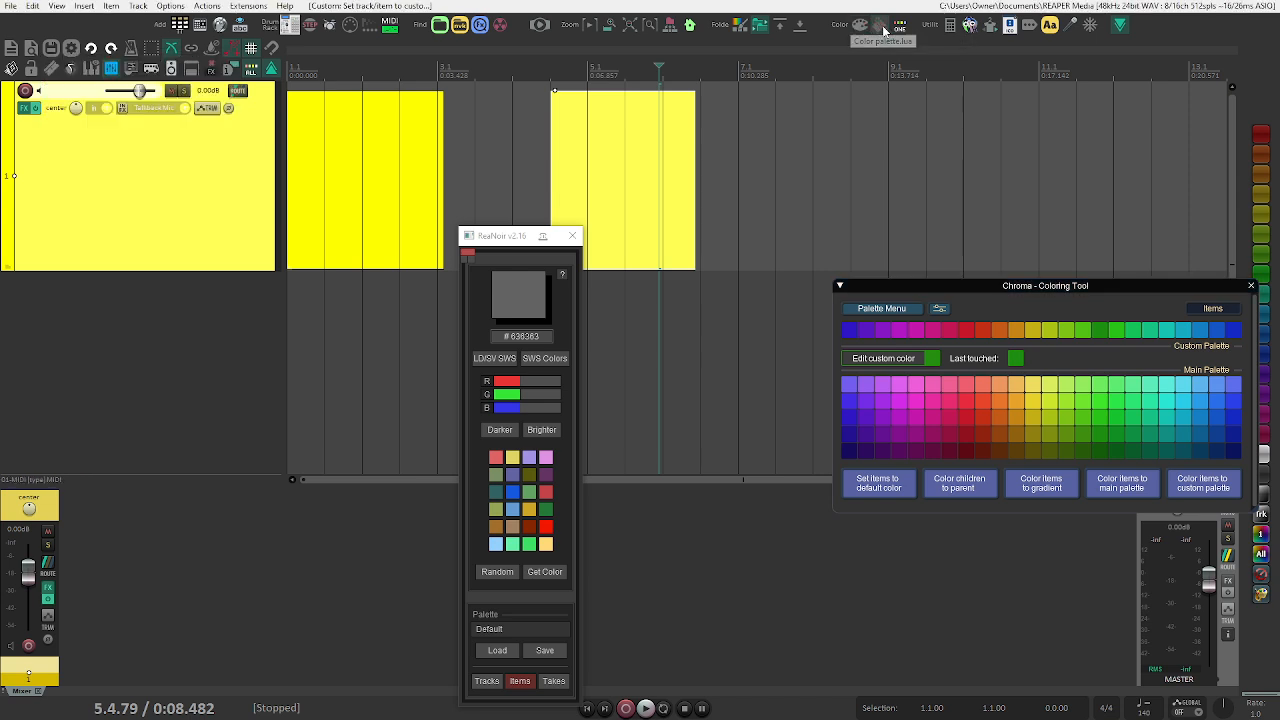
{"action": "left_click", "coordinate": [879, 26]}
{"action": "left_click", "coordinate": [900, 27]}
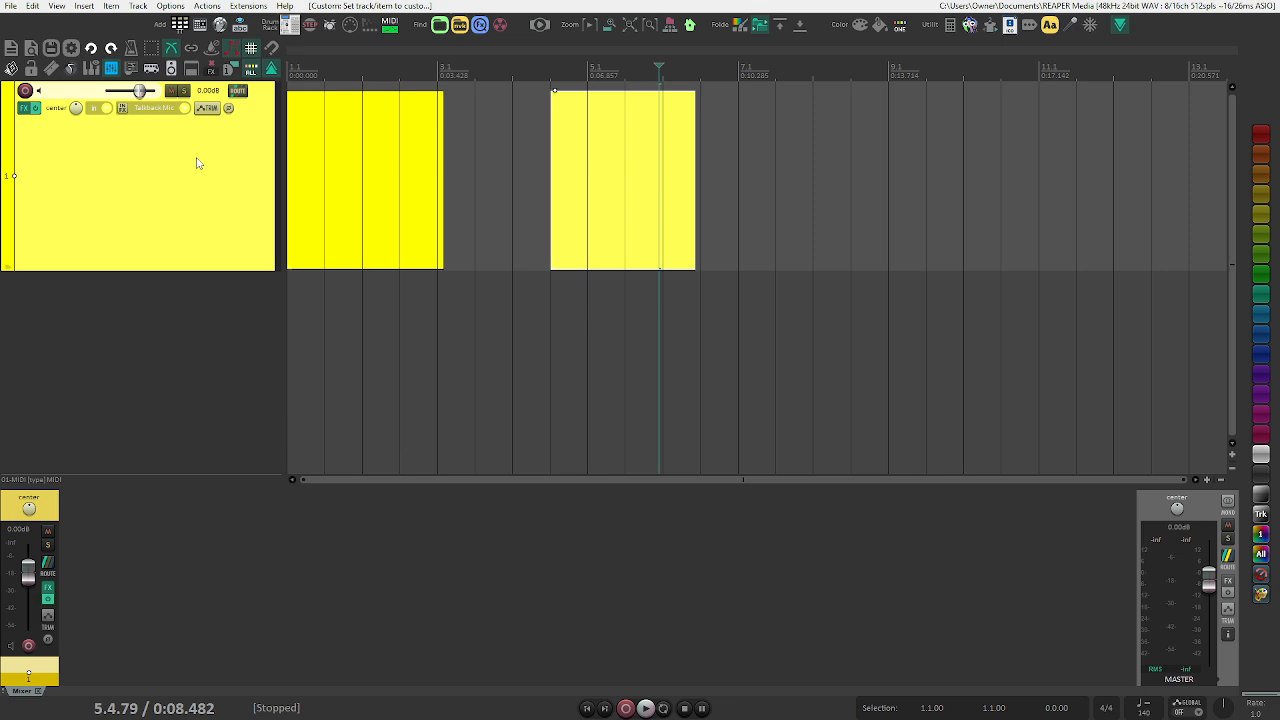
- Delete the yellow track and insert the Drum Rack template from the Instruments, Drums folder of HeDa Track Templates
{"action": "key", "text": "Delete"}
{"action": "key", "text": "Return"}
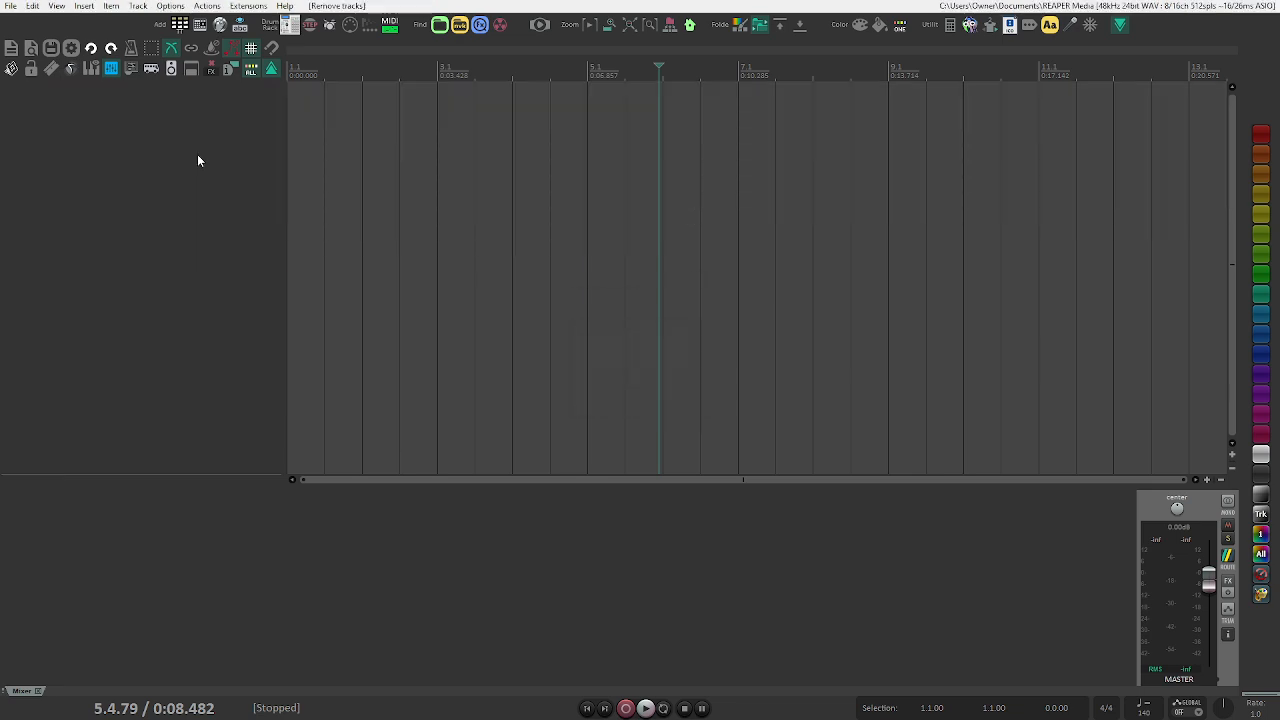
{"action": "left_click", "coordinate": [182, 31]}
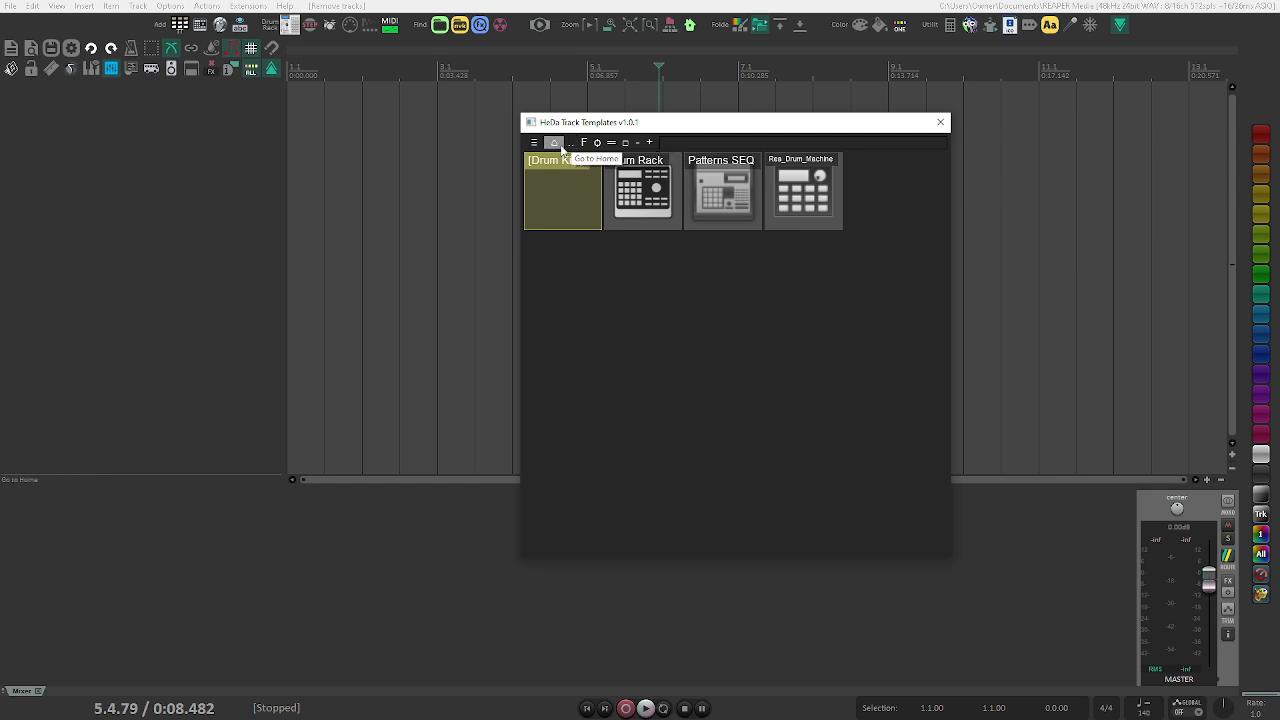
{"action": "left_click", "coordinate": [559, 145]}
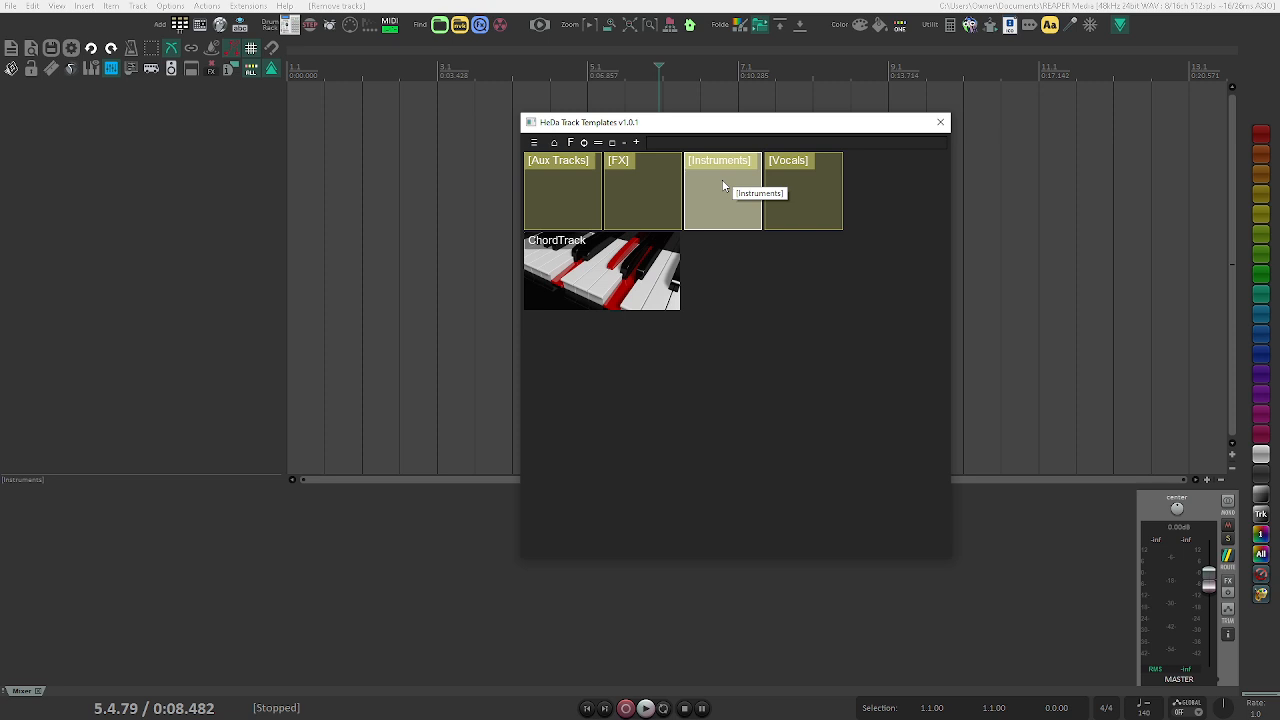
{"action": "left_click", "coordinate": [722, 190]}
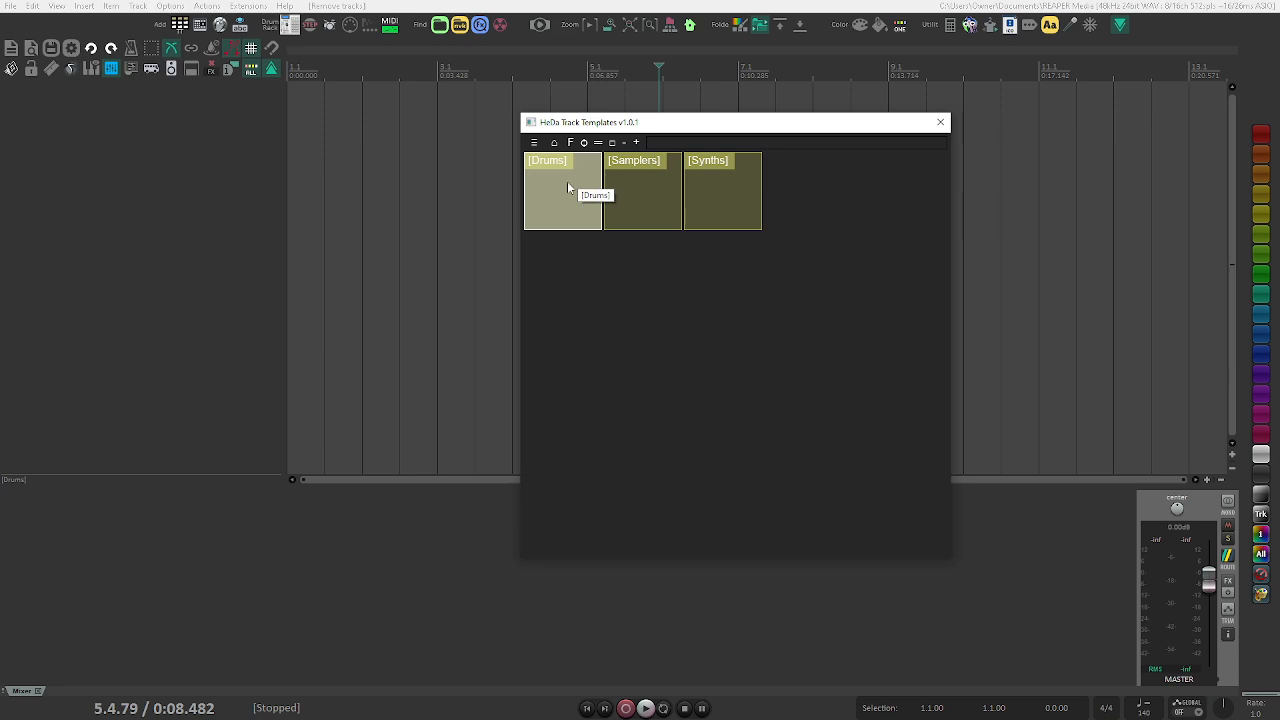
{"action": "left_click", "coordinate": [569, 184]}
{"action": "left_click", "coordinate": [577, 181]}
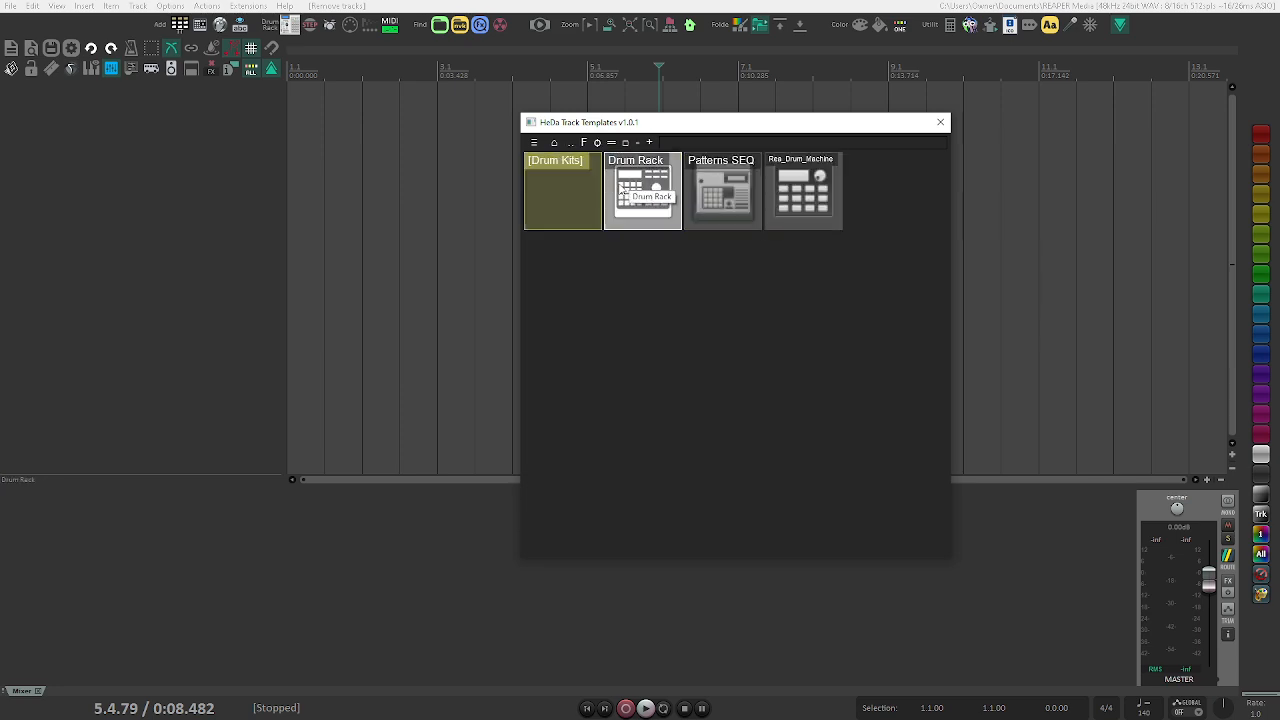
{"action": "left_click", "coordinate": [622, 190]}
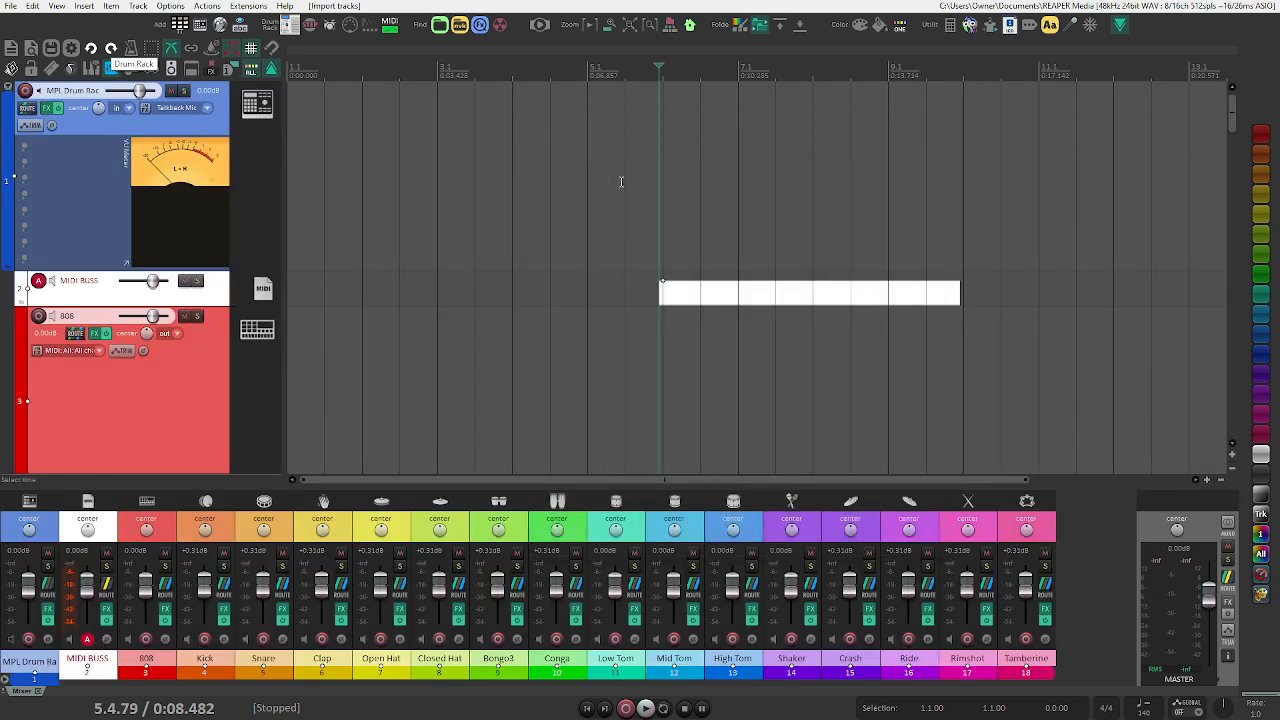
- Hide the mixer and open the RS5K manager for the MPL Drum Rack track
{"action": "key", "text": "ctrl+m"}
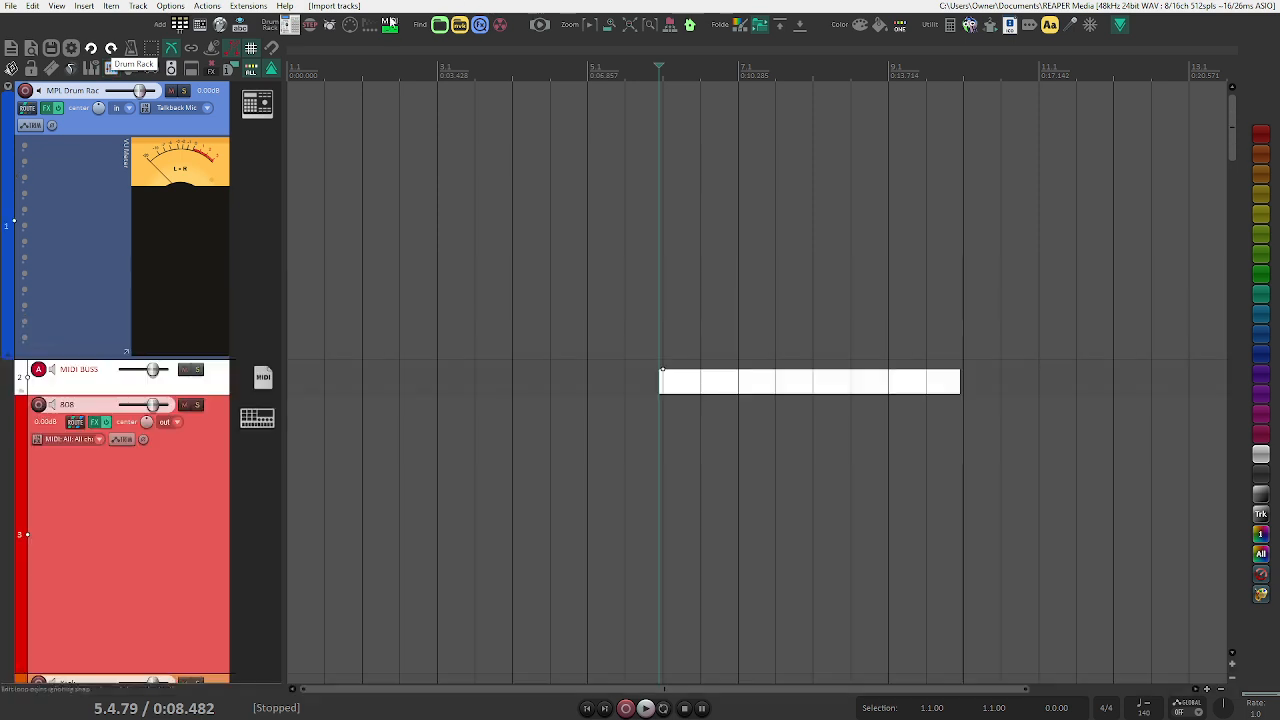
{"action": "left_click", "coordinate": [288, 24]}
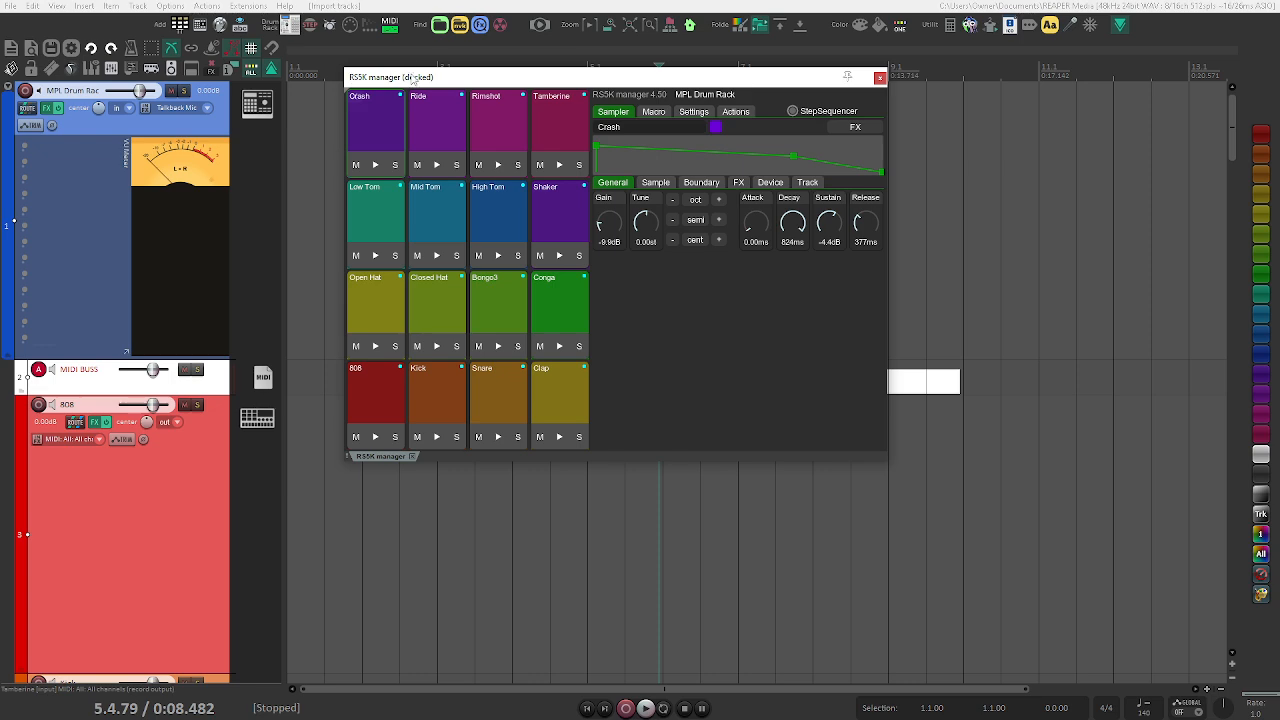
{"action": "left_click", "coordinate": [480, 5]}
- Bring up the layout with the Media Explorer and Step Sequencer, and fit all drum rack tracks into the track view
{"action": "key", "text": "F7"}
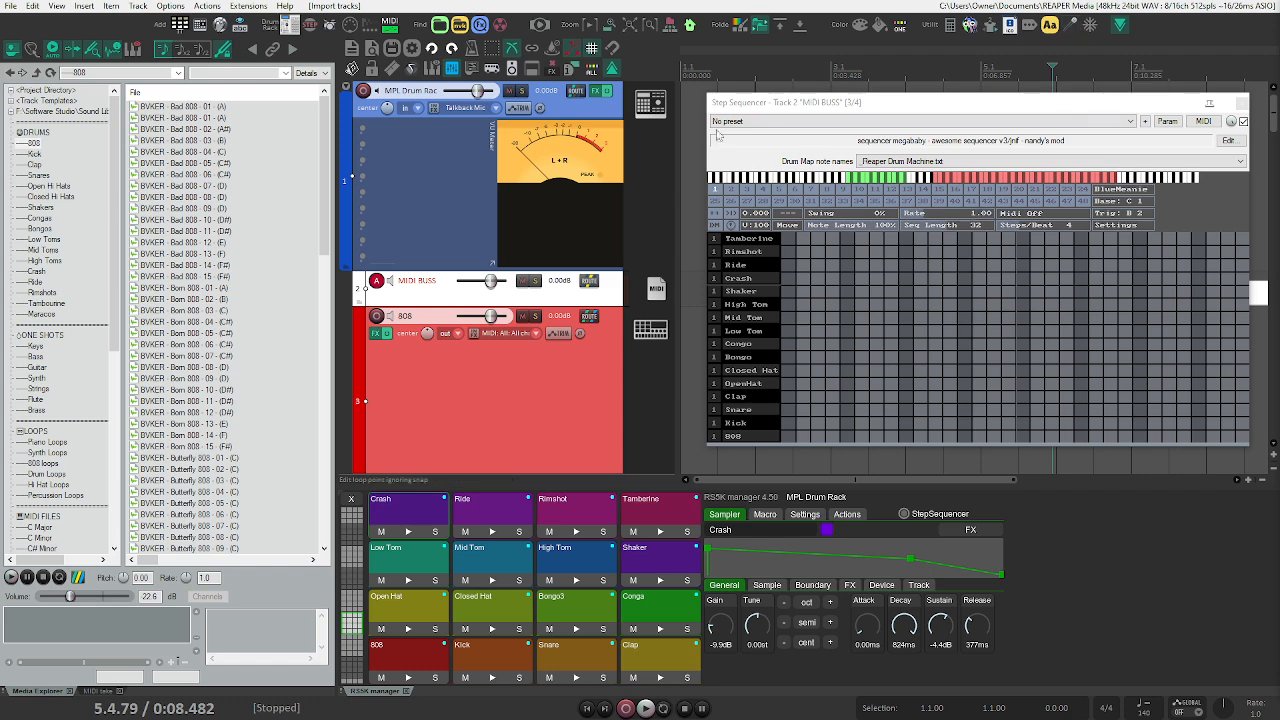
{"action": "scroll", "coordinate": [668, 118], "scroll_direction": "down", "scroll_amount": 1}
{"action": "scroll", "coordinate": [668, 118], "scroll_direction": "down", "scroll_amount": 3}
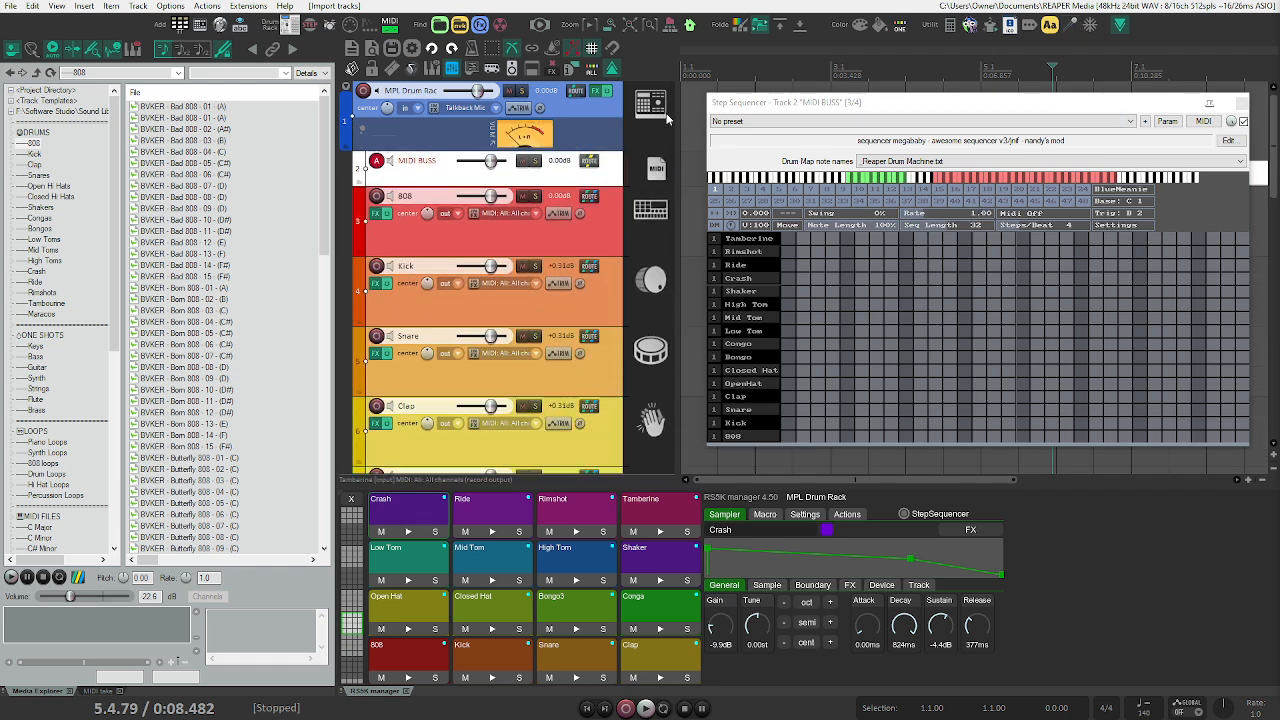
{"action": "left_click", "coordinate": [630, 24]}
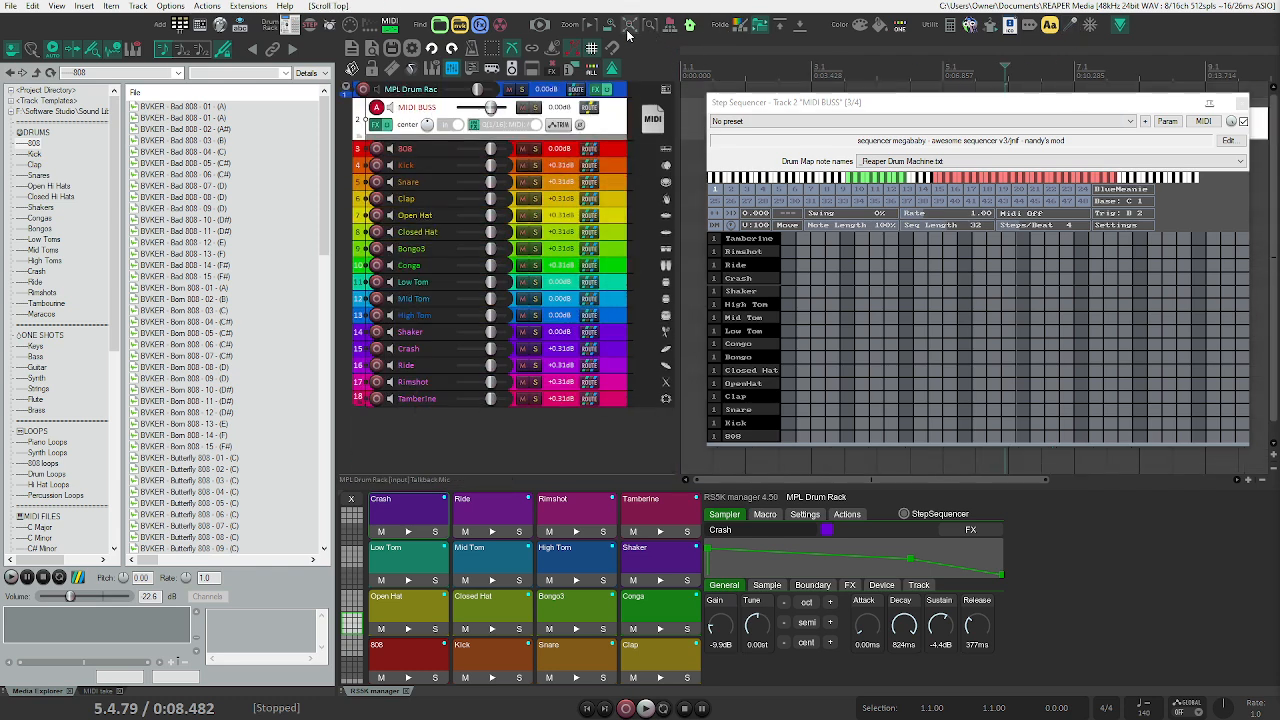
{"action": "left_click", "coordinate": [652, 459]}
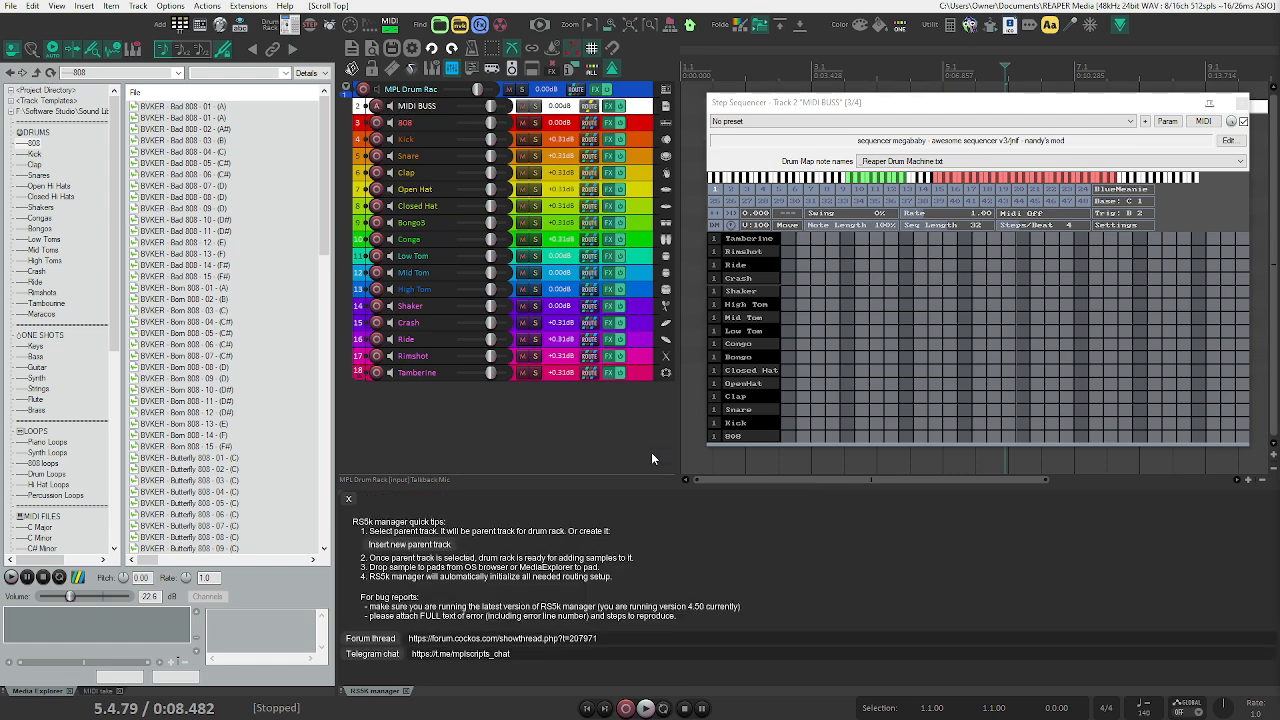
- Select the MIDI BUSS track and close its Step Sequencer window
{"action": "left_click", "coordinate": [665, 110]}
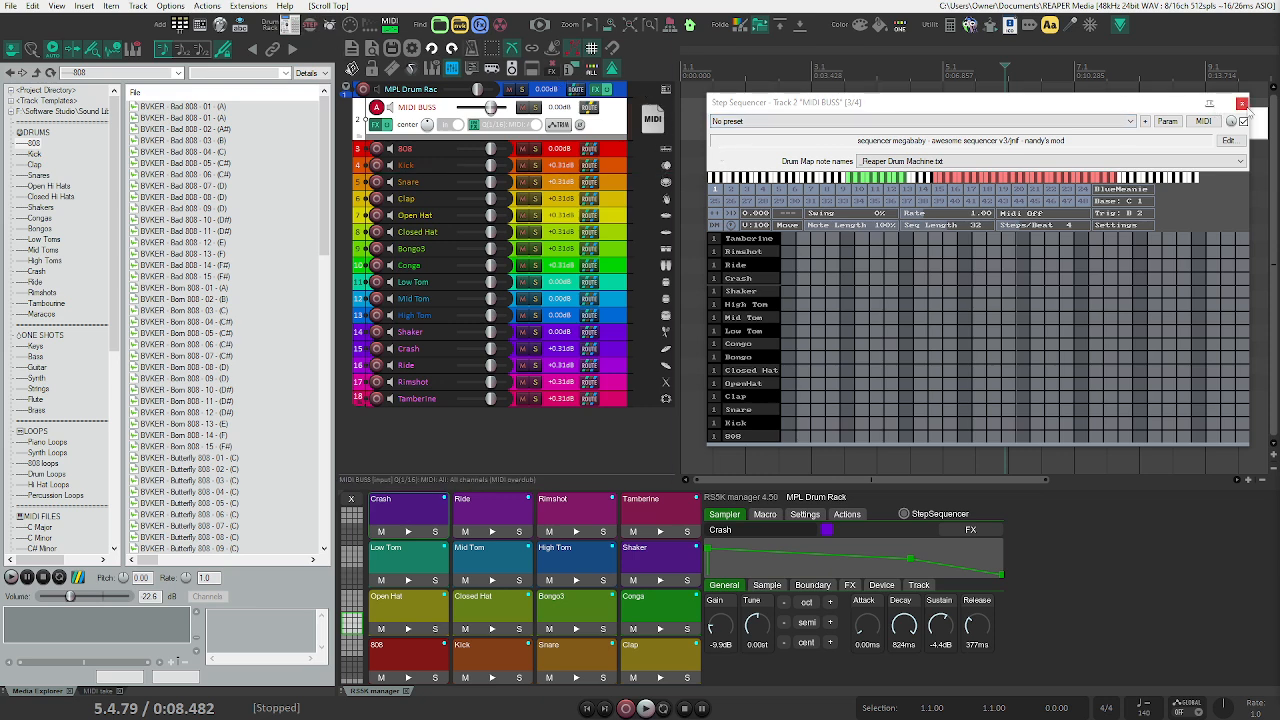
{"action": "left_click", "coordinate": [760, 105]}
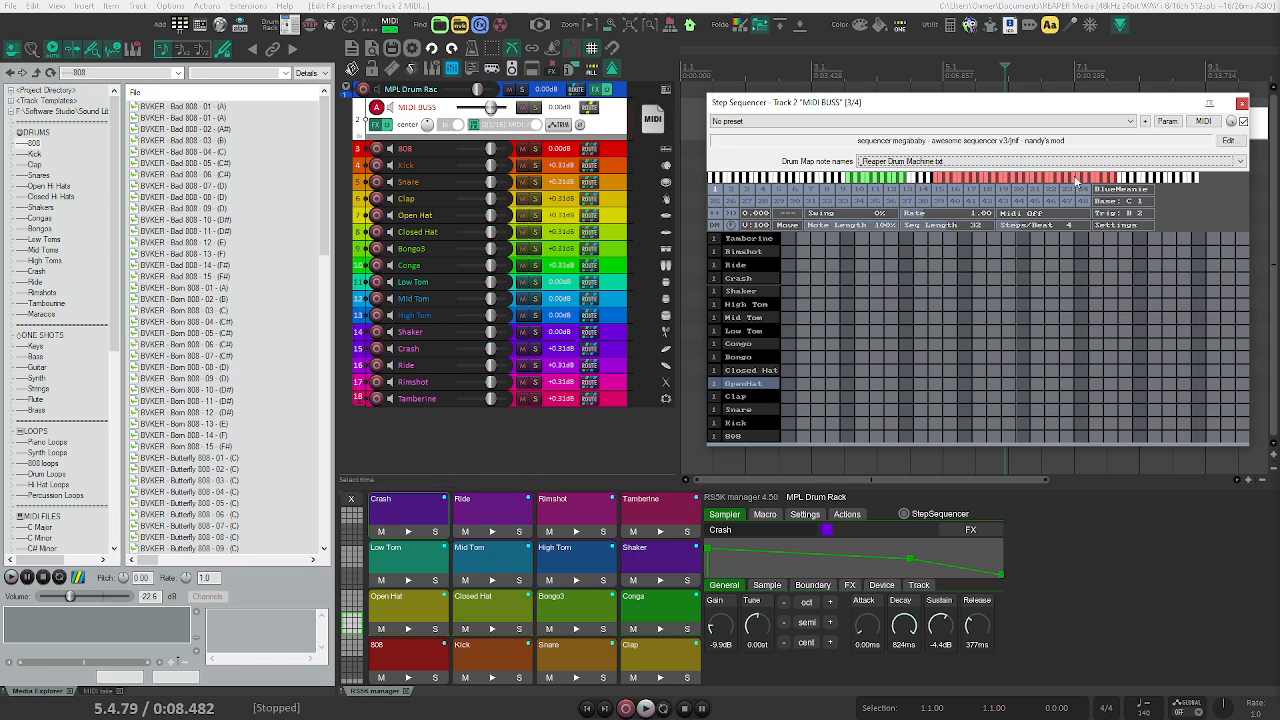
{"action": "left_click", "coordinate": [1242, 104]}
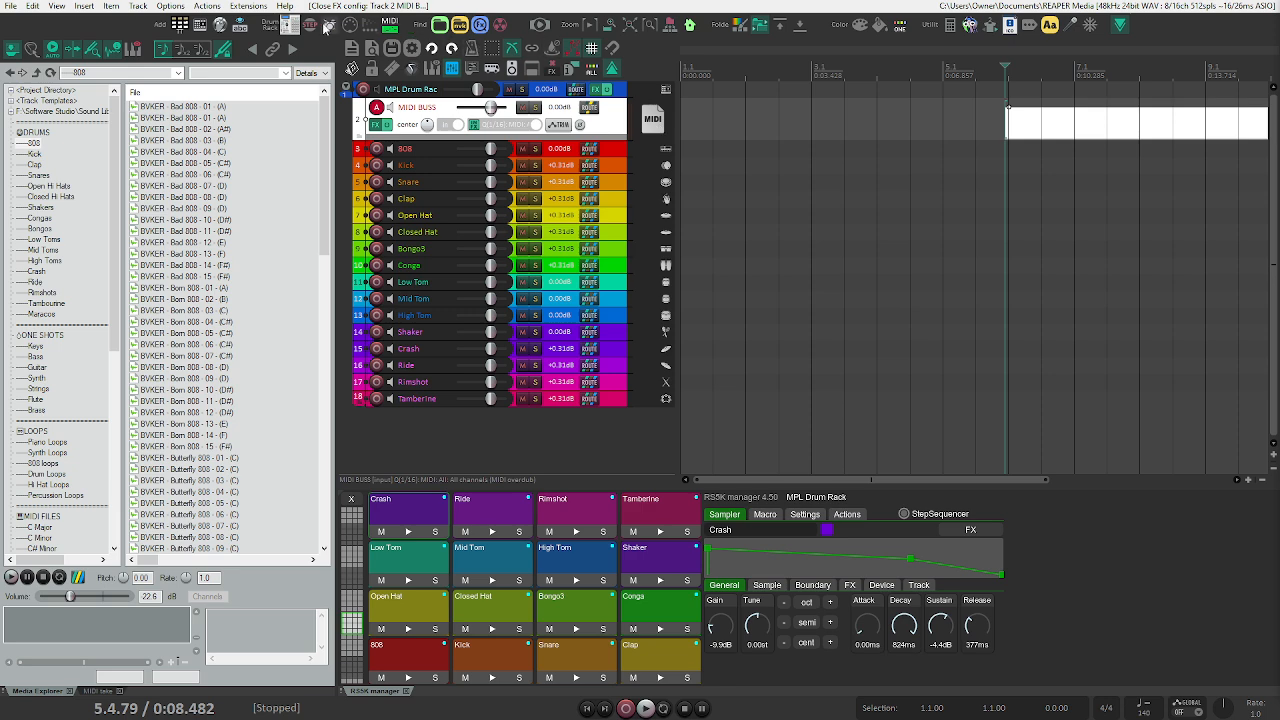
- Open the RS5K StepSequencer and audition the Shaker and Bongo3 rows
{"action": "left_click", "coordinate": [292, 24]}
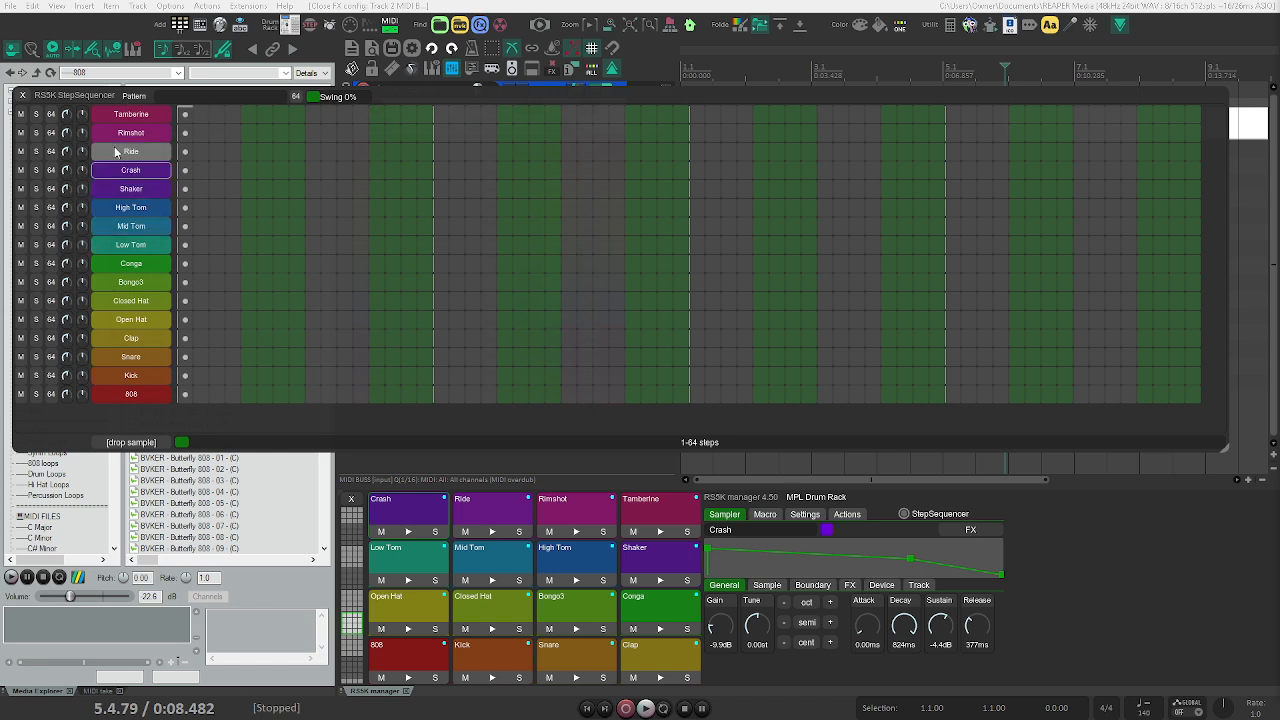
{"action": "left_click", "coordinate": [130, 188]}
{"action": "left_click", "coordinate": [126, 282]}
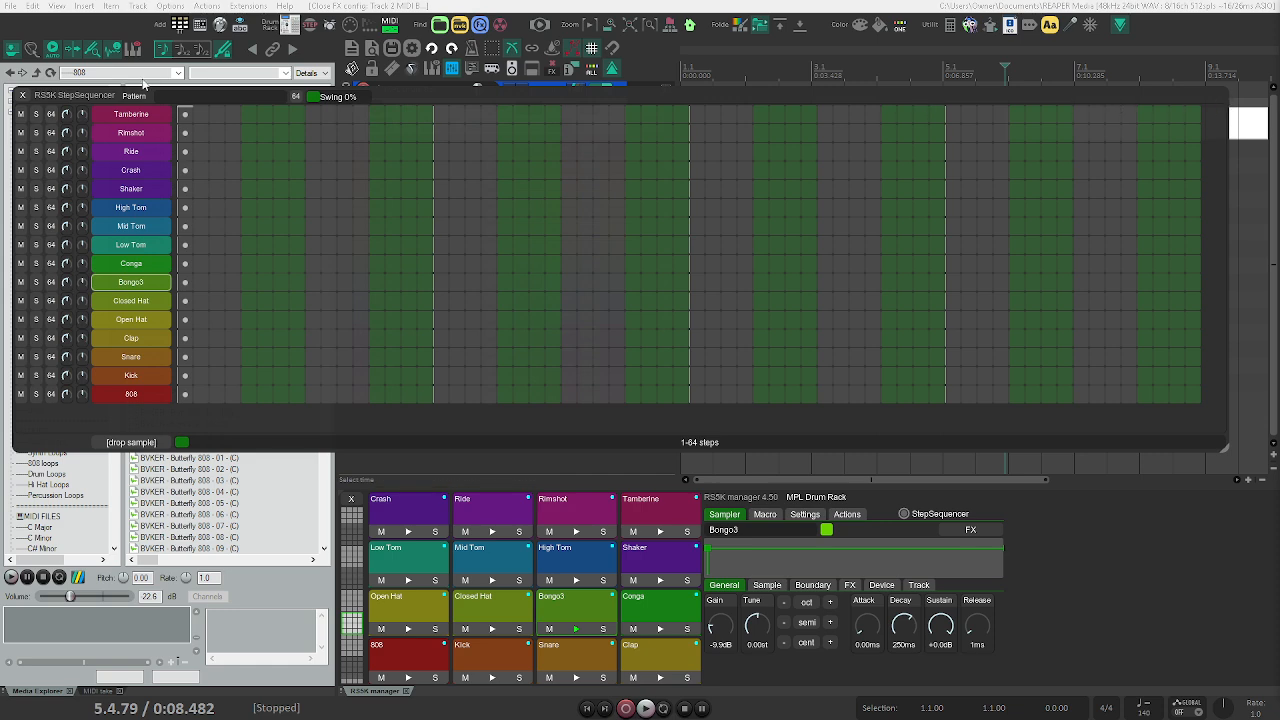
- Close the RS5K StepSequencer and run MPL_Database_NewKit three times to load new samples into the drum rack
{"action": "left_click", "coordinate": [312, 25]}
{"action": "left_click", "coordinate": [329, 27]}
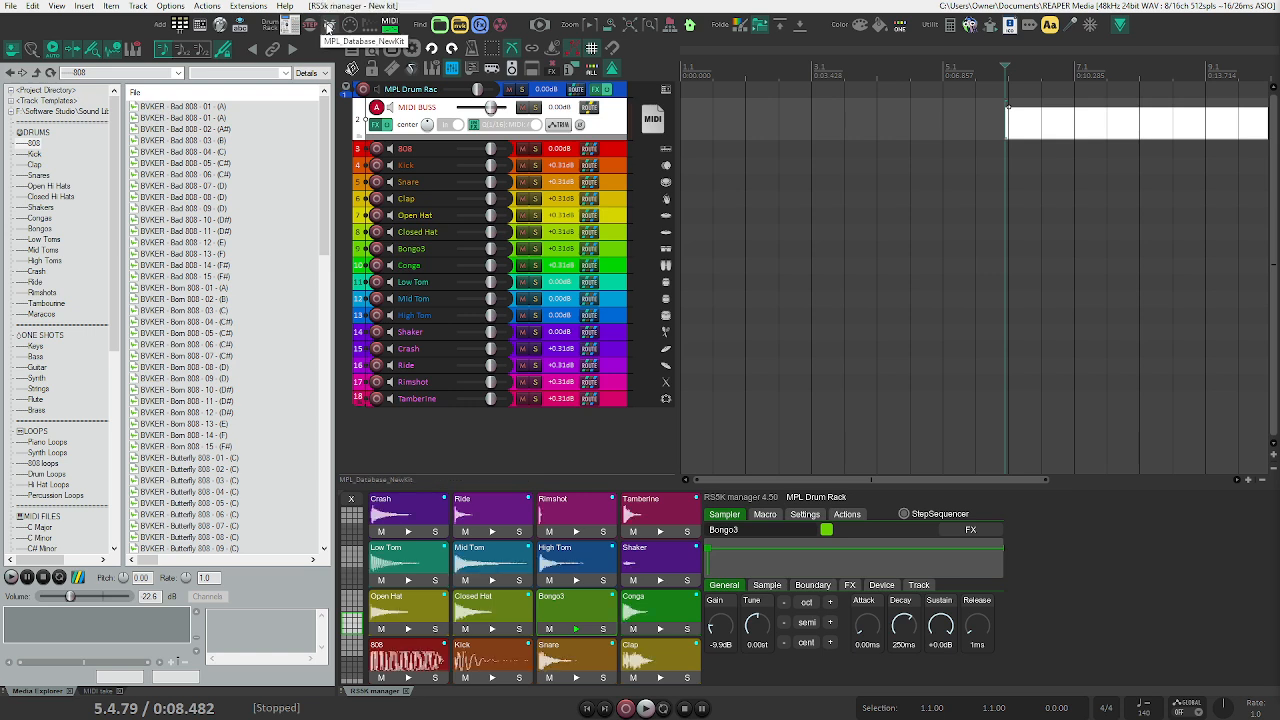
{"action": "left_click", "coordinate": [329, 27]}
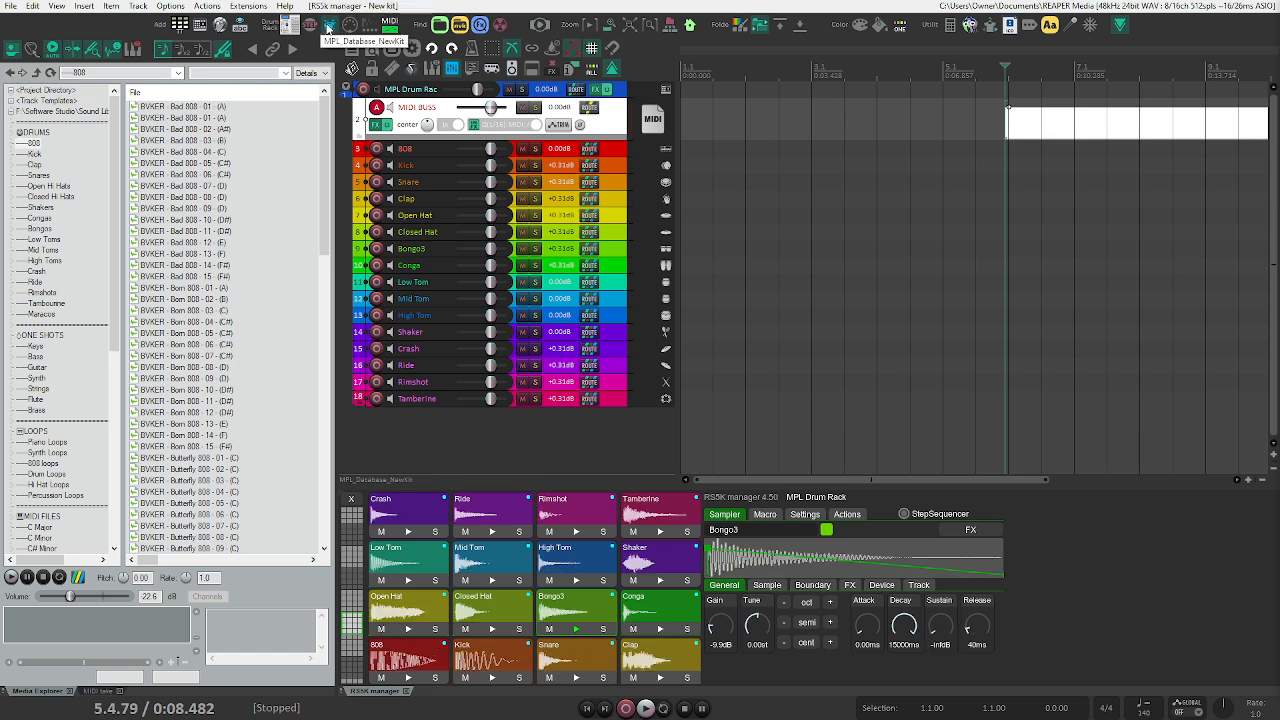
{"action": "left_click", "coordinate": [329, 27]}
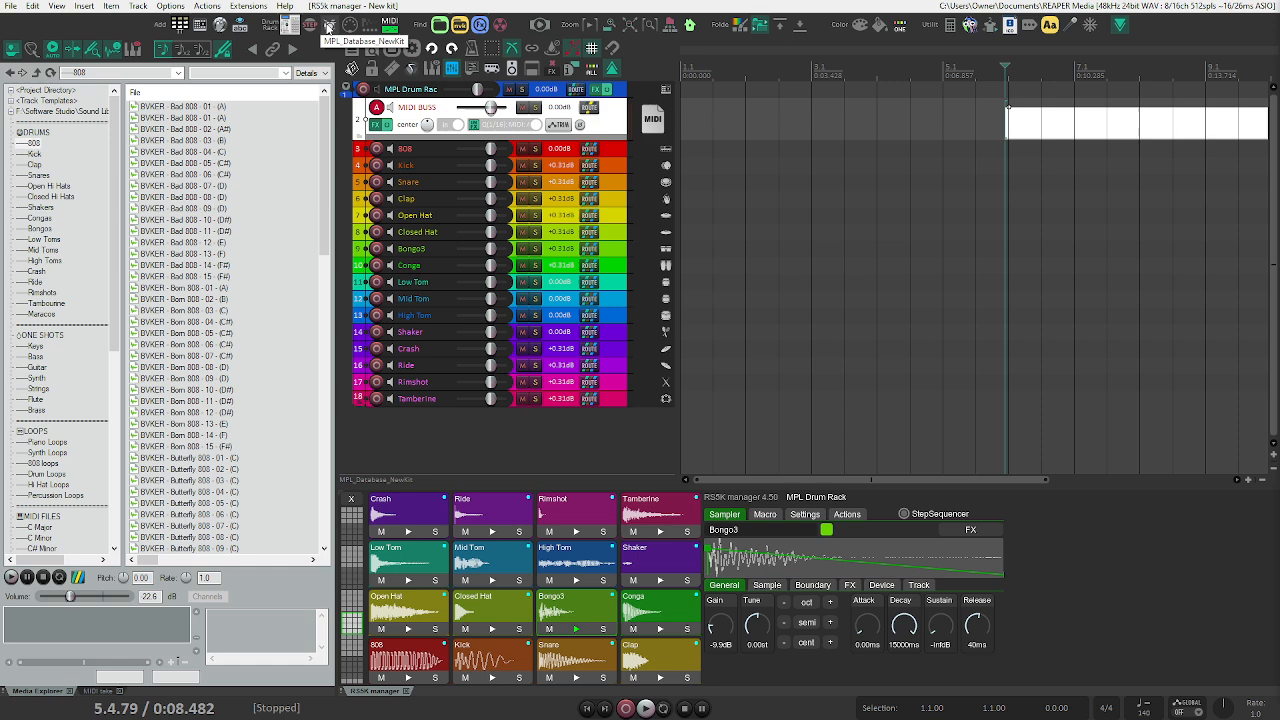
- Reopen the RS5K StepSequencer, audition the new kit's sounds from 808 up to Tamberine, and close it
{"action": "left_click", "coordinate": [310, 26]}
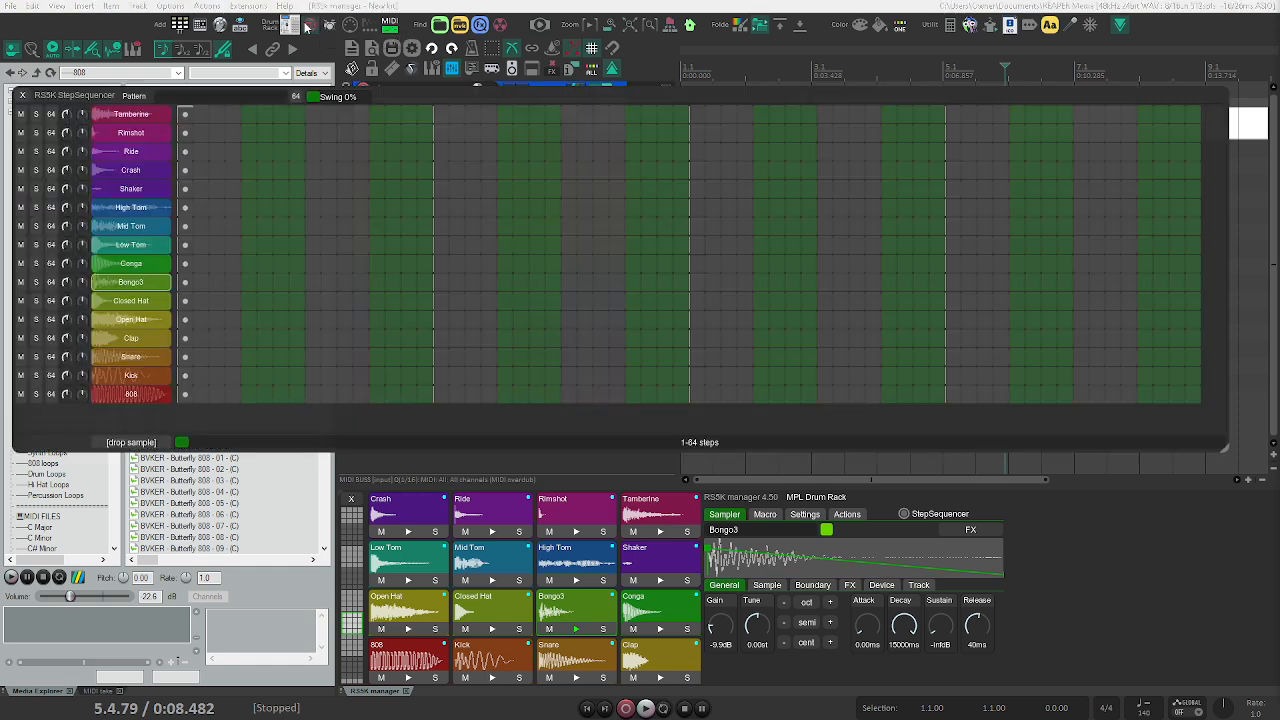
{"action": "left_click", "coordinate": [118, 396]}
{"action": "left_click", "coordinate": [114, 356]}
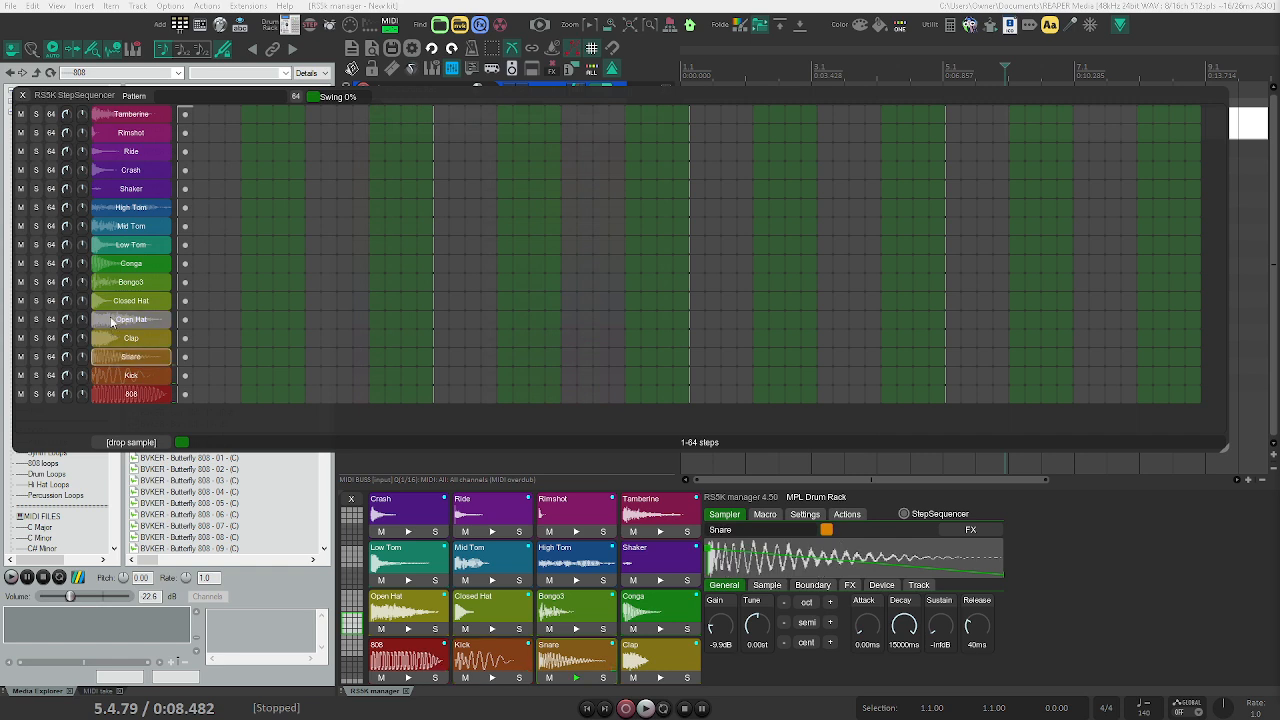
{"action": "left_click", "coordinate": [112, 338]}
{"action": "left_click", "coordinate": [114, 319]}
{"action": "left_click", "coordinate": [116, 300]}
{"action": "left_click", "coordinate": [118, 282]}
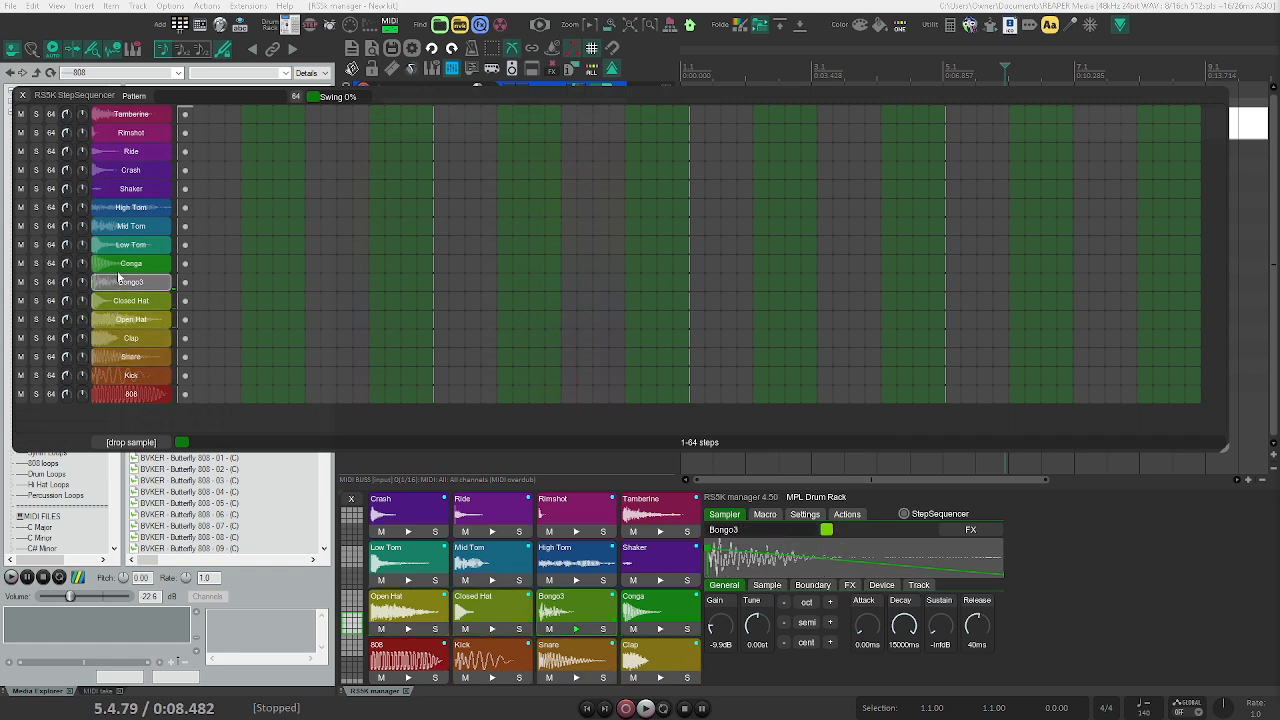
{"action": "left_click", "coordinate": [120, 263]}
{"action": "left_click", "coordinate": [124, 245]}
{"action": "left_click", "coordinate": [127, 226]}
{"action": "left_click", "coordinate": [131, 207]}
{"action": "left_click", "coordinate": [135, 188]}
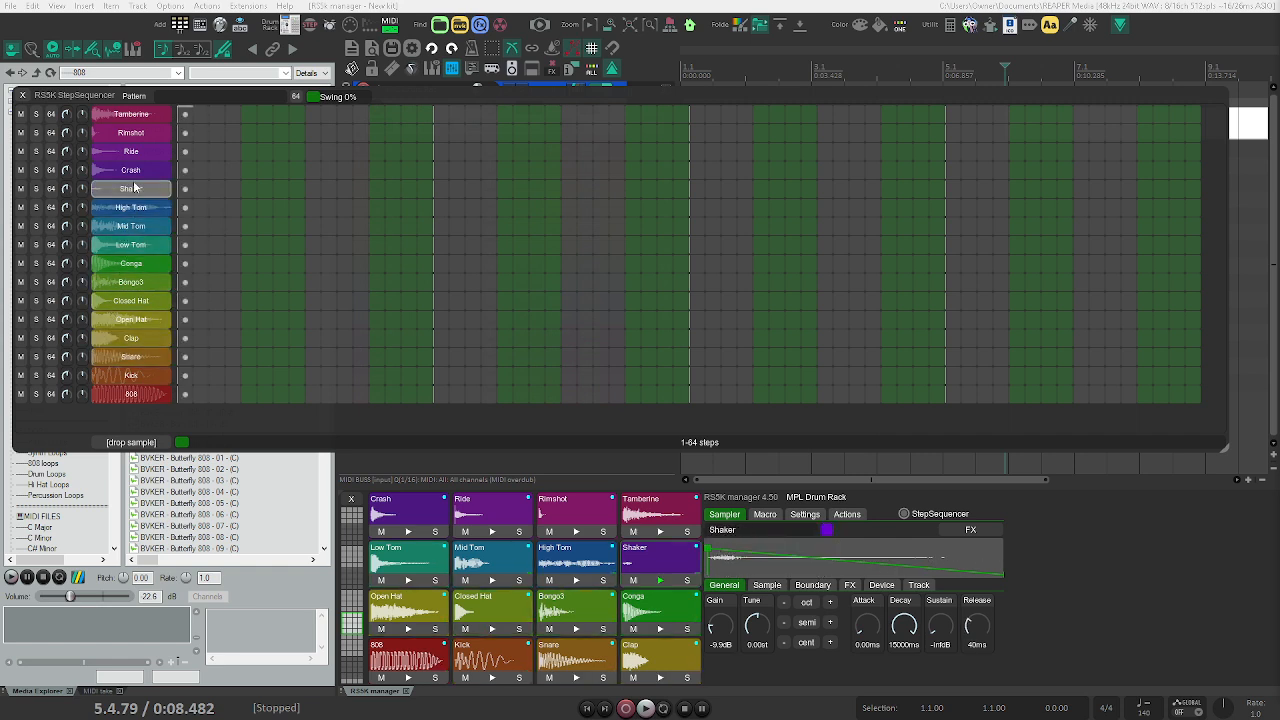
{"action": "left_click", "coordinate": [138, 170]}
{"action": "left_click", "coordinate": [140, 152]}
{"action": "left_click", "coordinate": [142, 133]}
{"action": "left_click", "coordinate": [144, 114]}
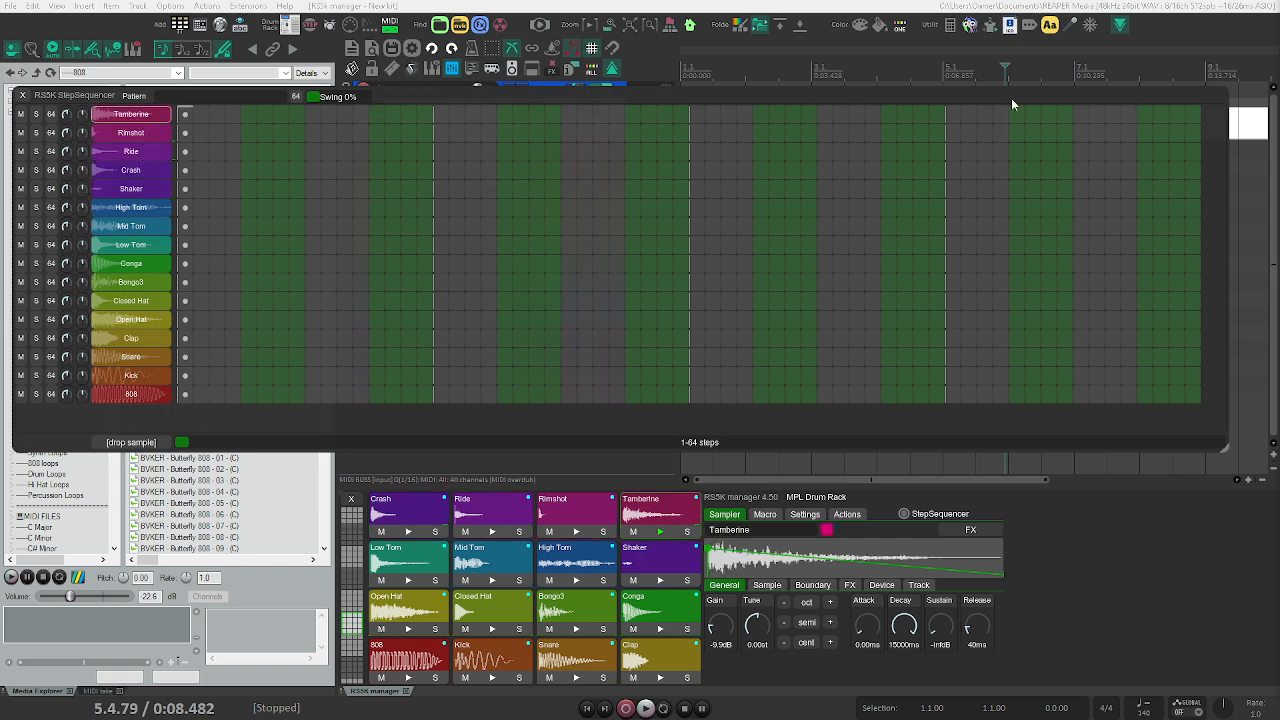
{"action": "left_click", "coordinate": [18, 94]}
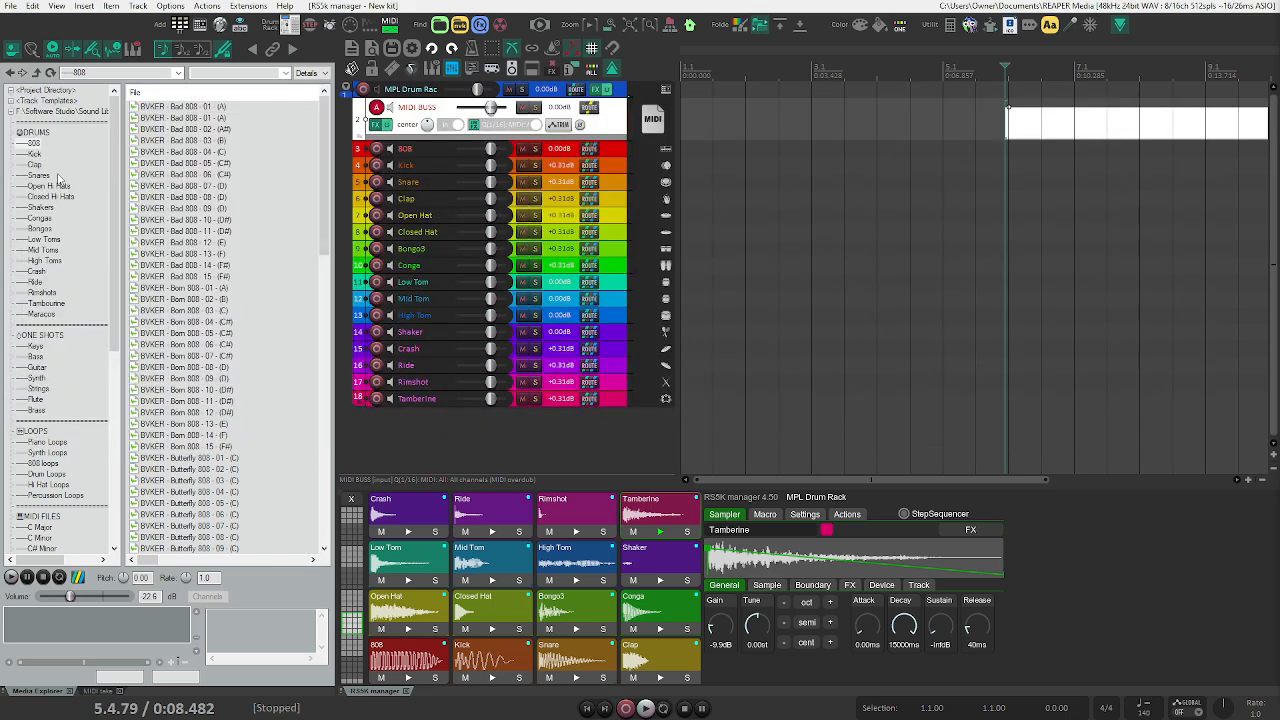
- Browse the Media Explorer shortcuts for Drum midi loops, MIDI FILES, LOOPS and ONE SHOTS
{"action": "scroll", "coordinate": [50, 176], "scroll_direction": "down", "scroll_amount": 11}
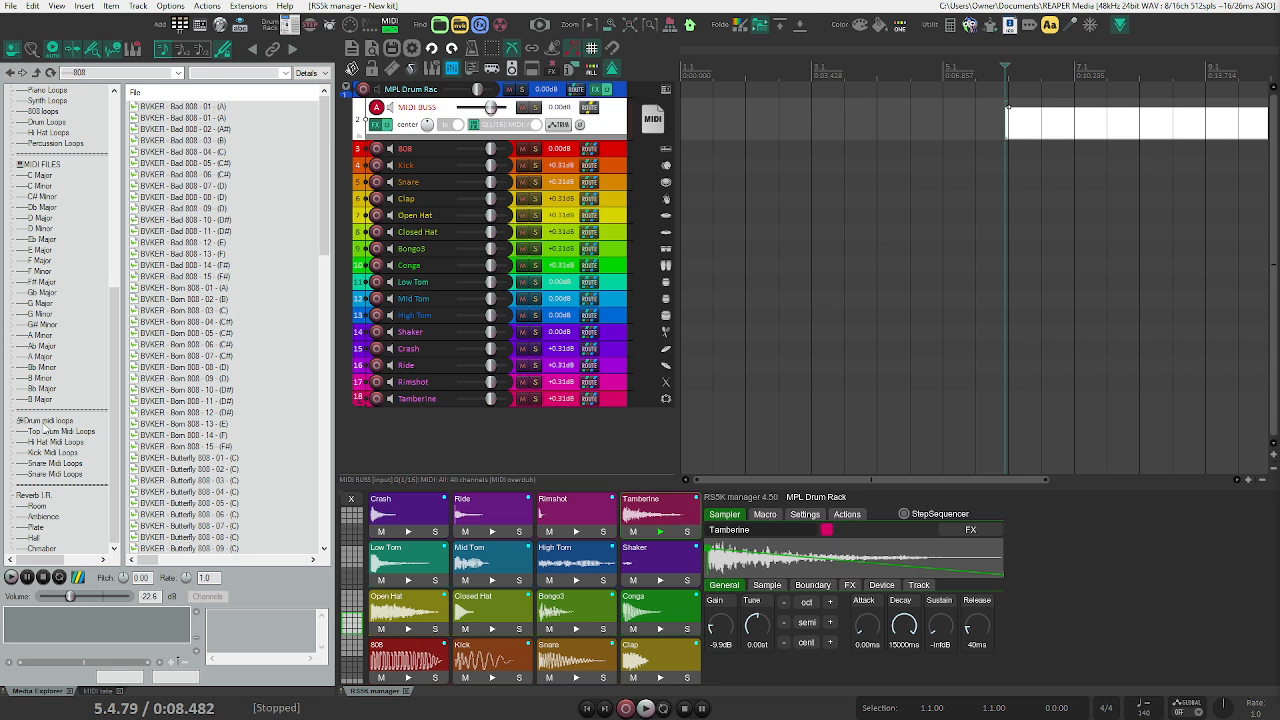
{"action": "left_click", "coordinate": [45, 421]}
{"action": "scroll", "coordinate": [45, 428], "scroll_direction": "up", "scroll_amount": 3}
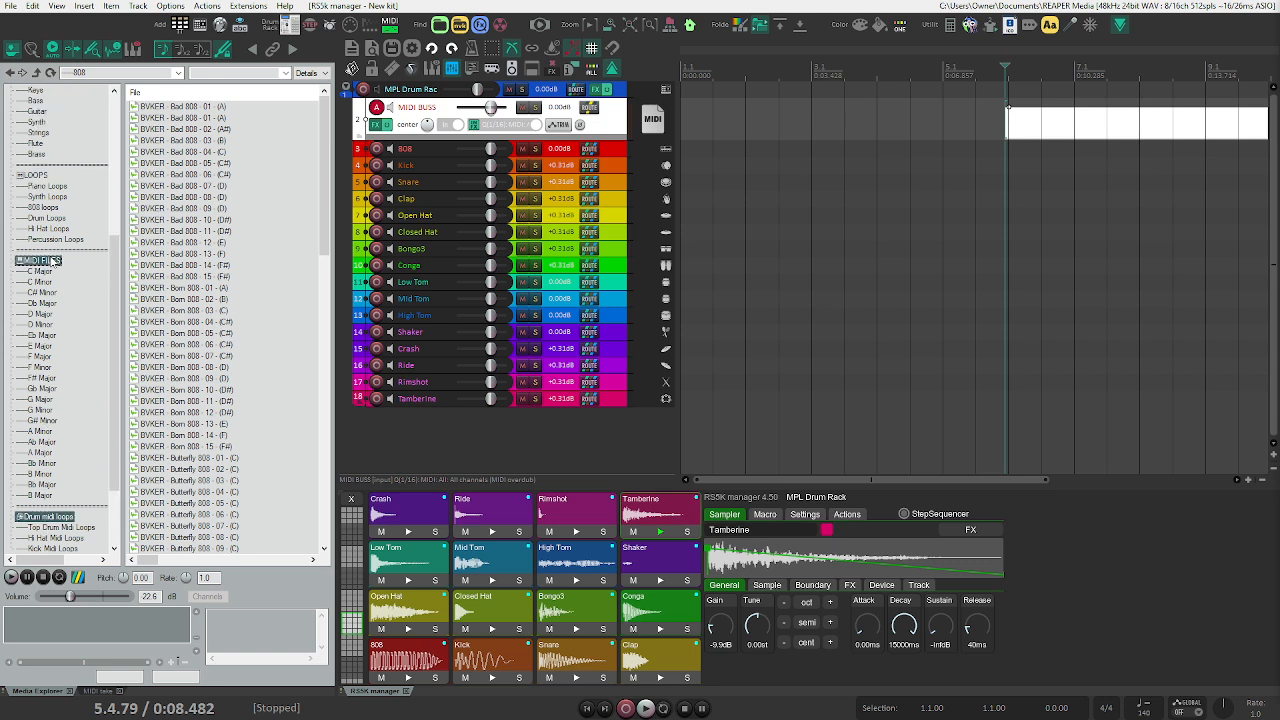
{"action": "left_click", "coordinate": [46, 259]}
{"action": "scroll", "coordinate": [46, 250], "scroll_direction": "up", "scroll_amount": 2}
{"action": "left_click", "coordinate": [46, 242]}
{"action": "left_click", "coordinate": [46, 240]}
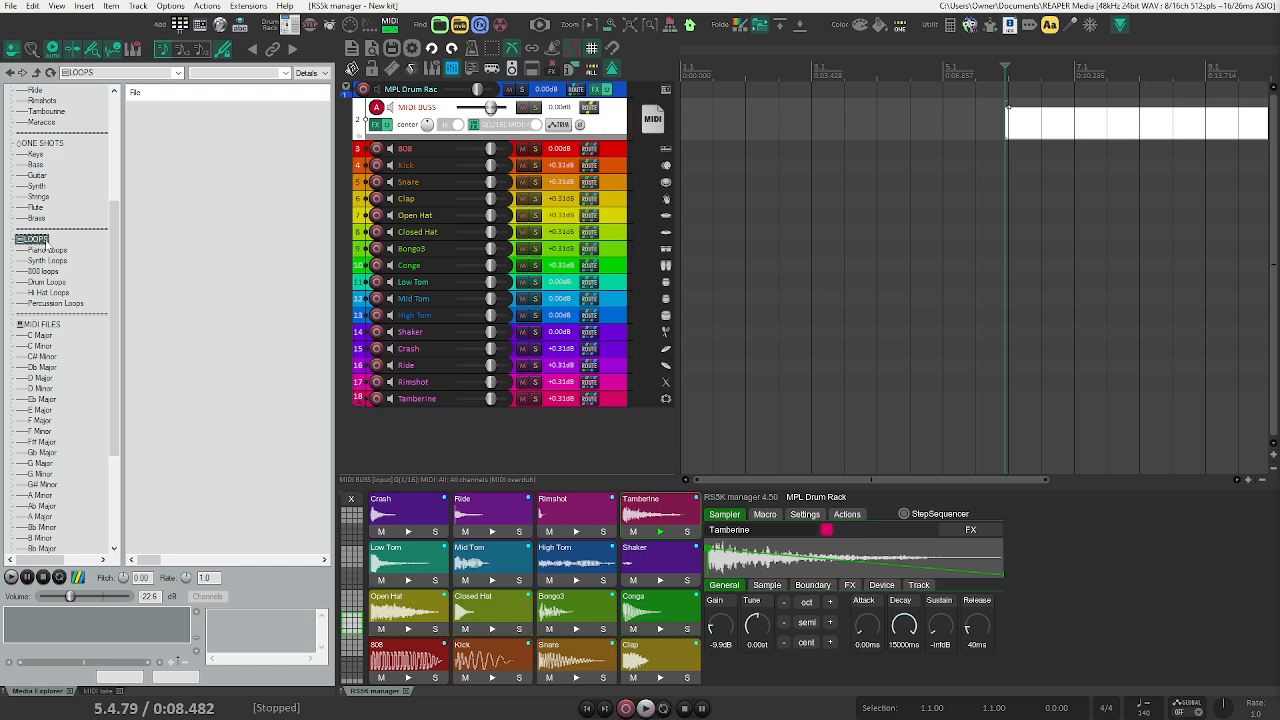
{"action": "scroll", "coordinate": [46, 240], "scroll_direction": "up", "scroll_amount": 3}
{"action": "left_click", "coordinate": [46, 240]}
{"action": "scroll", "coordinate": [45, 239], "scroll_direction": "up", "scroll_amount": 3}
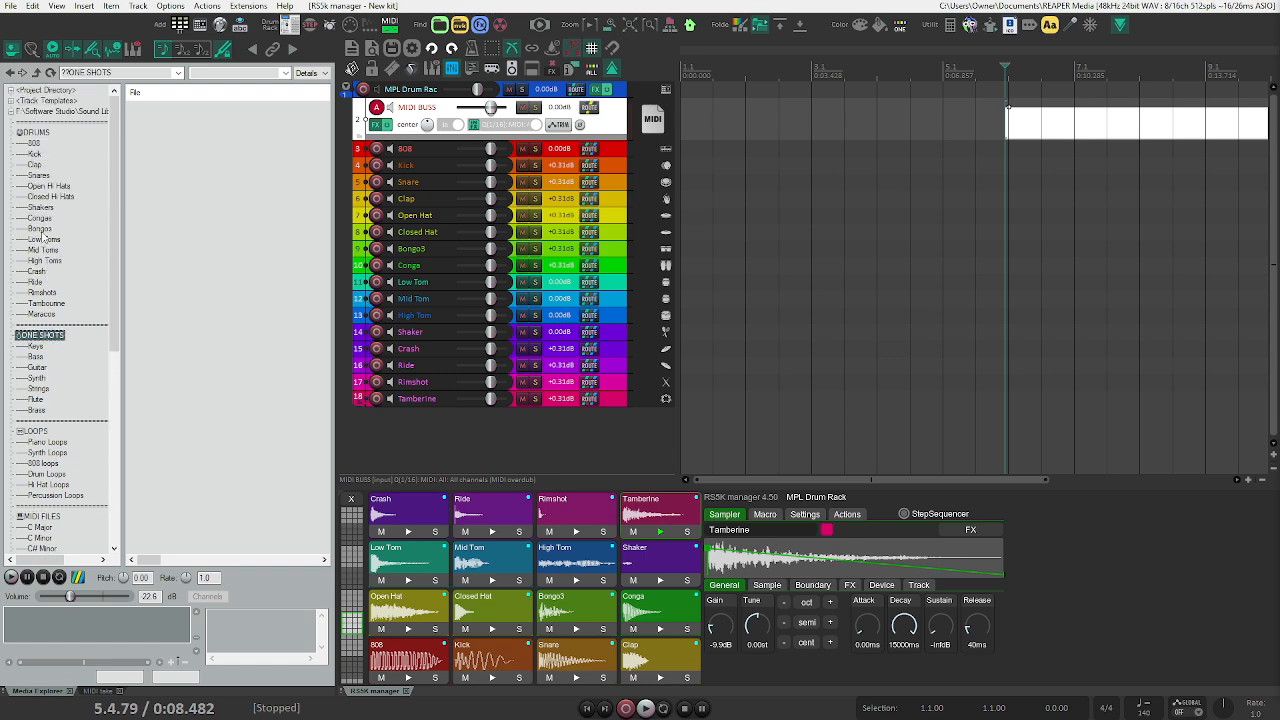
- Examine the DRUMS section of the Media Explorer shortcuts, including the Kick and 808 sample folders
{"action": "left_click", "coordinate": [34, 133]}
{"action": "left_click", "coordinate": [33, 154]}
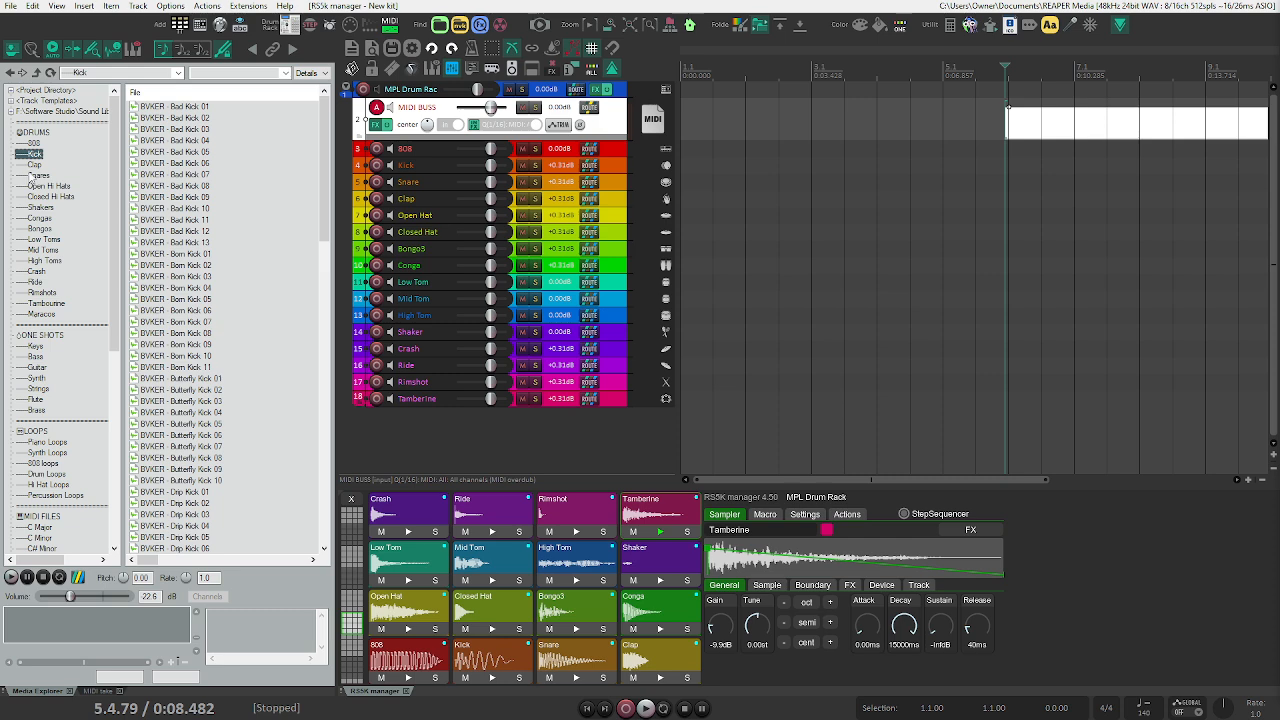
{"action": "left_click", "coordinate": [34, 144]}
{"action": "left_click", "coordinate": [33, 134]}
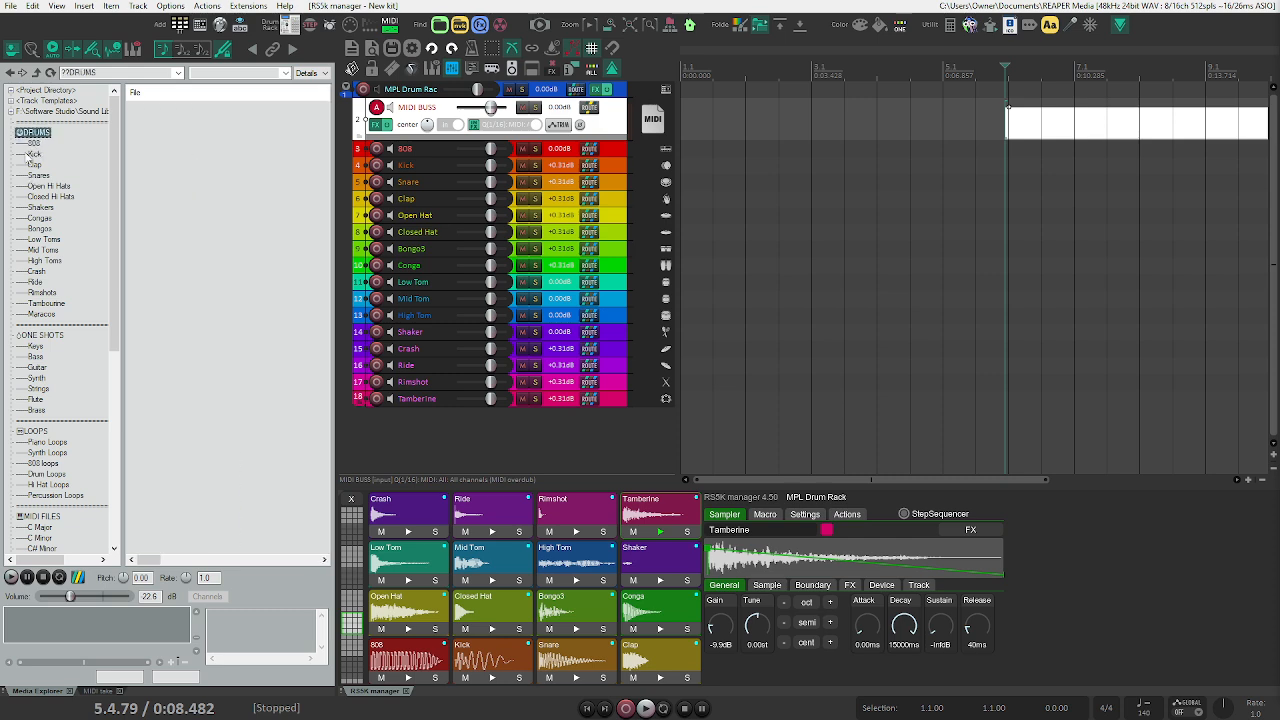
{"action": "scroll", "coordinate": [60, 290], "scroll_direction": "down", "scroll_amount": 10}
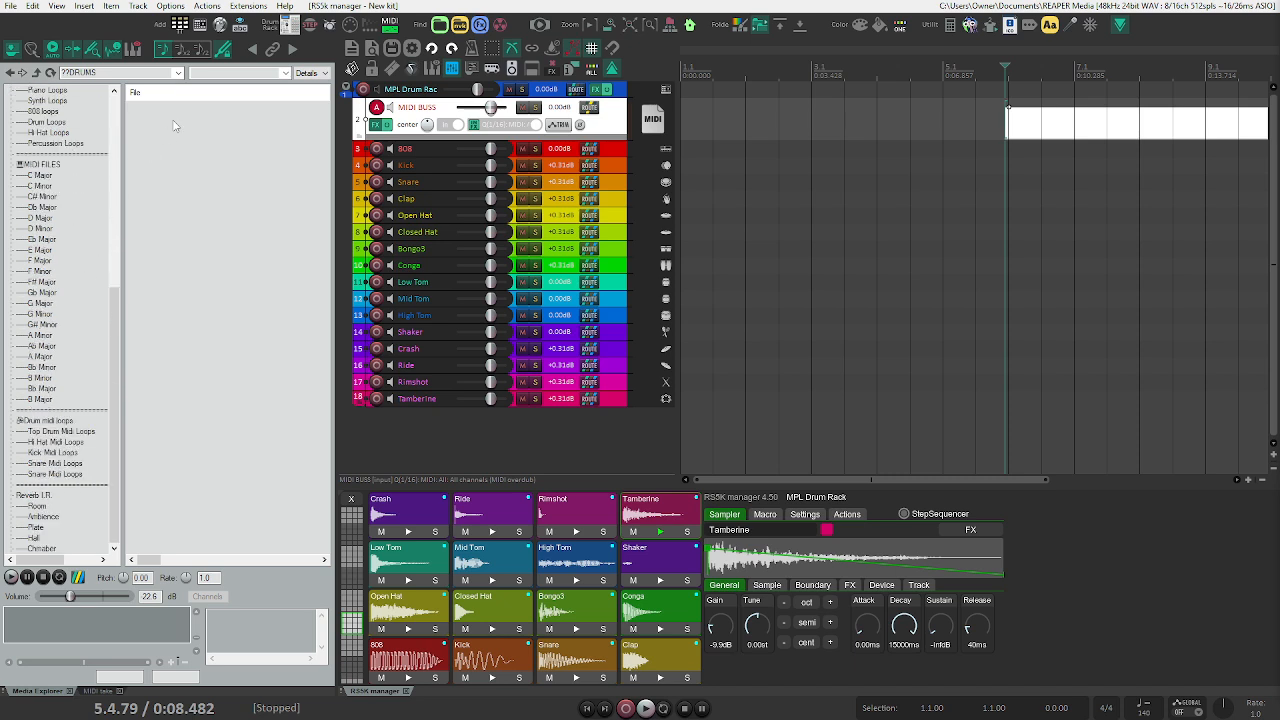
- Close the docked Media Explorer and MIDI take editor, and insert the Patterns SEQ template from HeDa Track Templates
{"action": "left_click", "coordinate": [353, 68]}
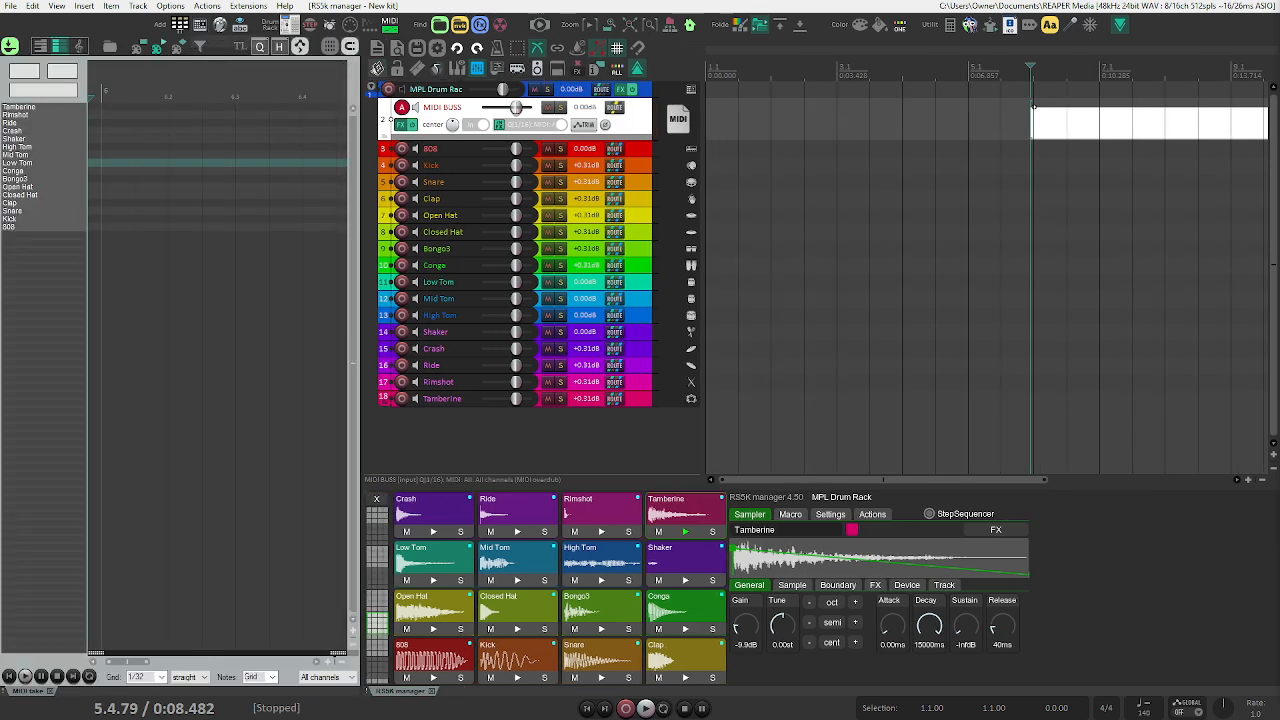
{"action": "left_click", "coordinate": [50, 692]}
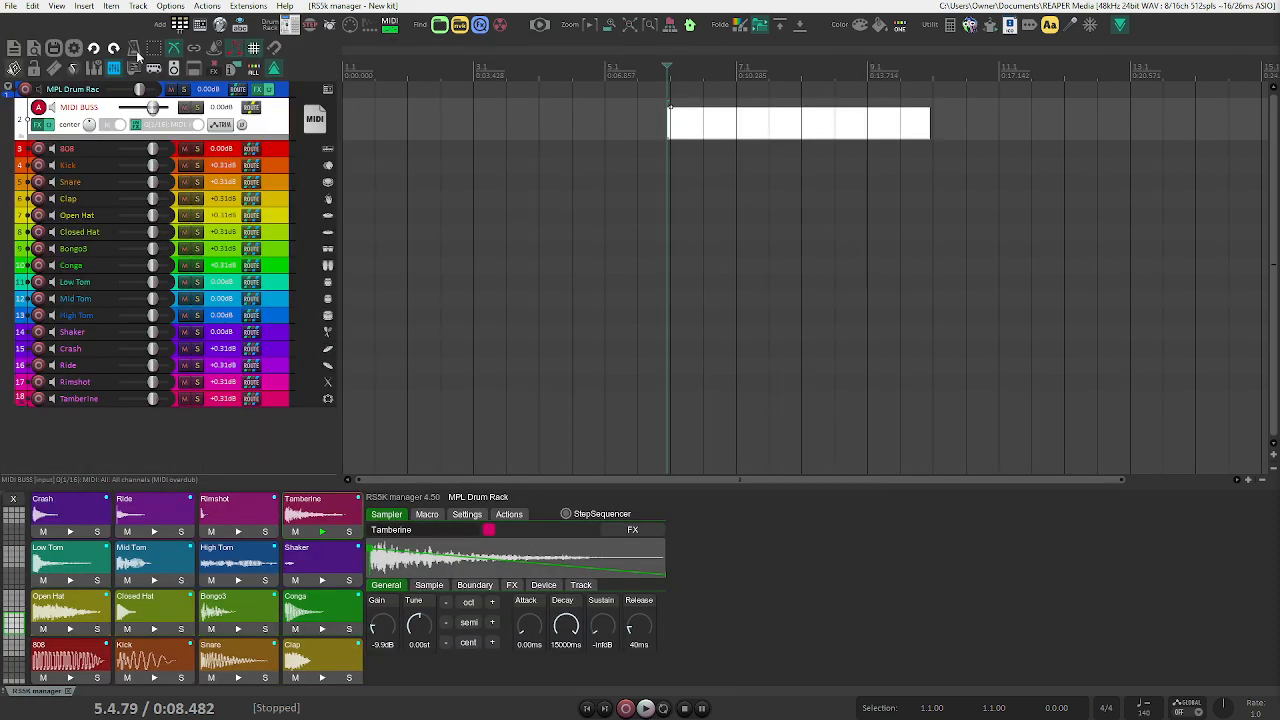
{"action": "left_click", "coordinate": [200, 30]}
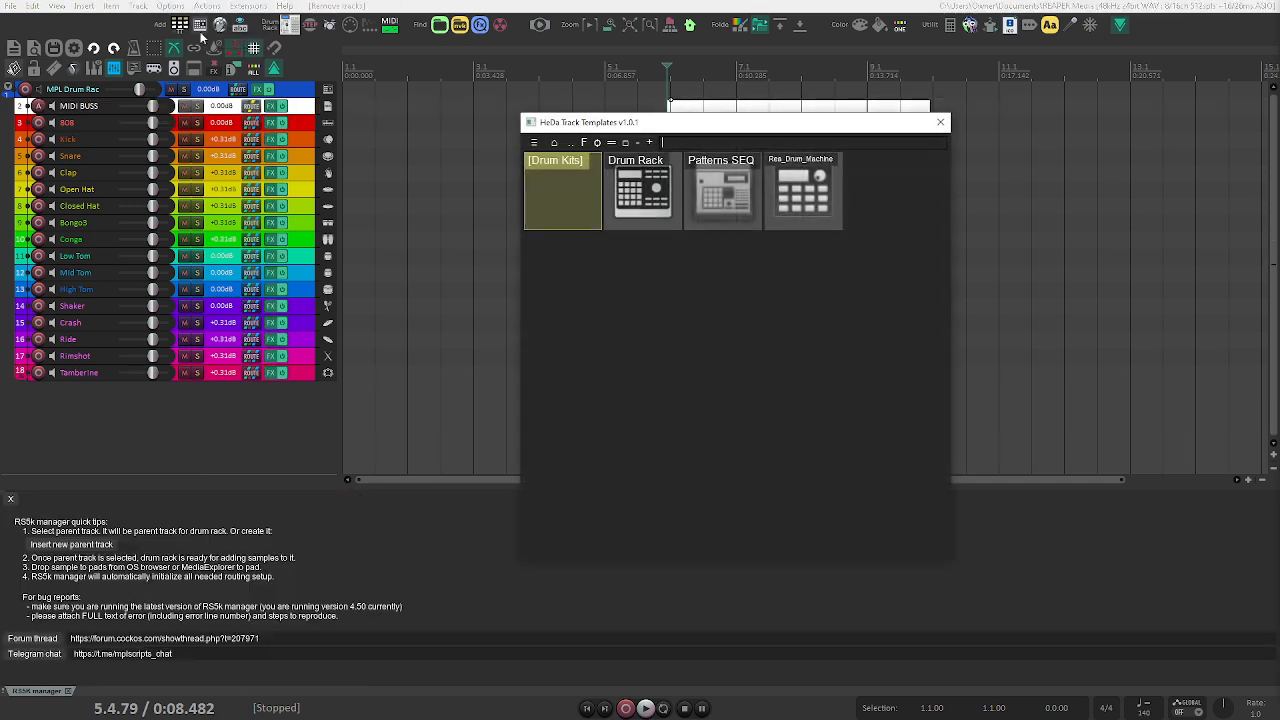
{"action": "left_click", "coordinate": [729, 180]}
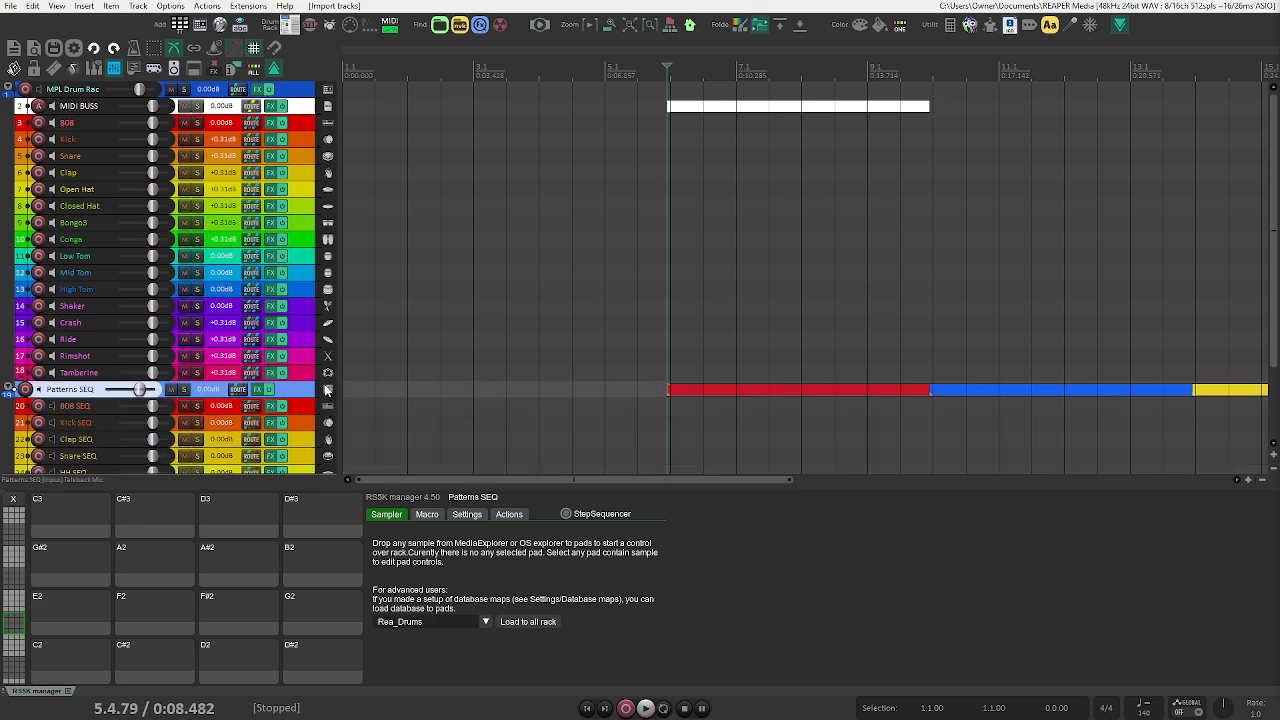
- Open McSequencer for the Patterns SEQ tracks, hide the RS5K manager, and select the Kick SEQ track
{"action": "left_click", "coordinate": [222, 30]}
{"action": "left_click", "coordinate": [220, 25]}
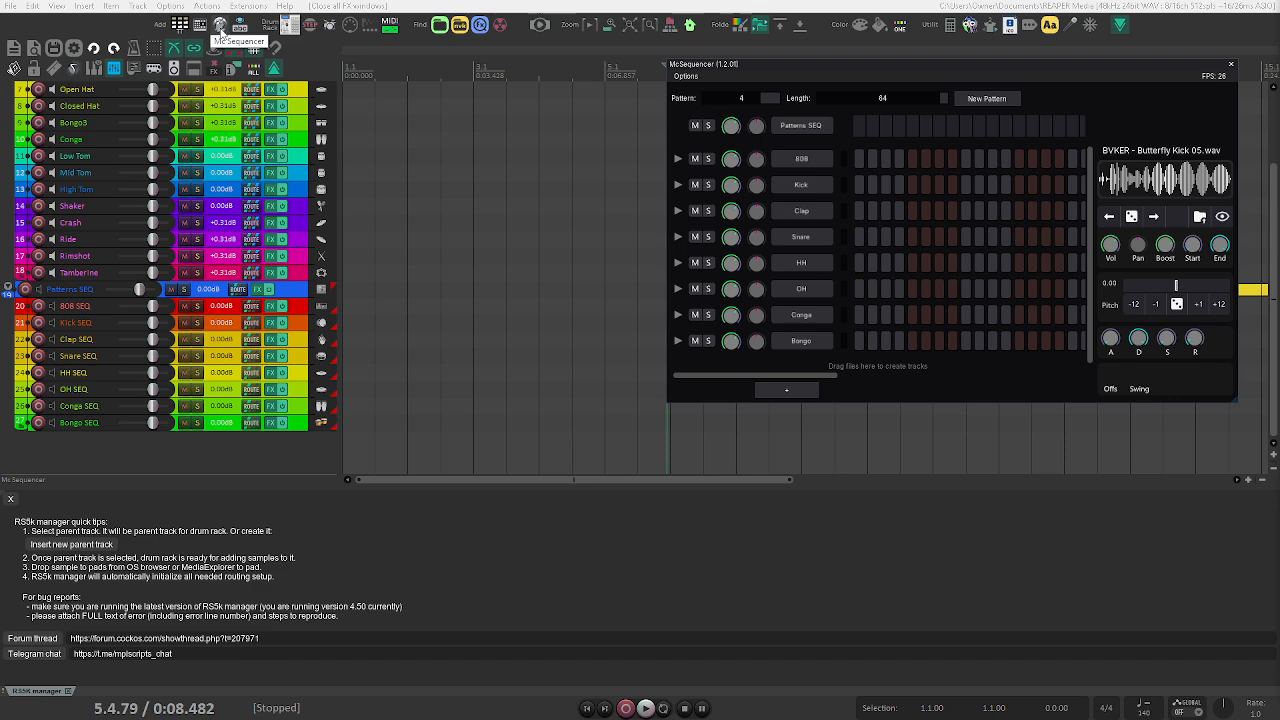
{"action": "left_click_drag", "start_coordinate": [804, 66], "coordinate": [562, 120]}
{"action": "left_click", "coordinate": [326, 293]}
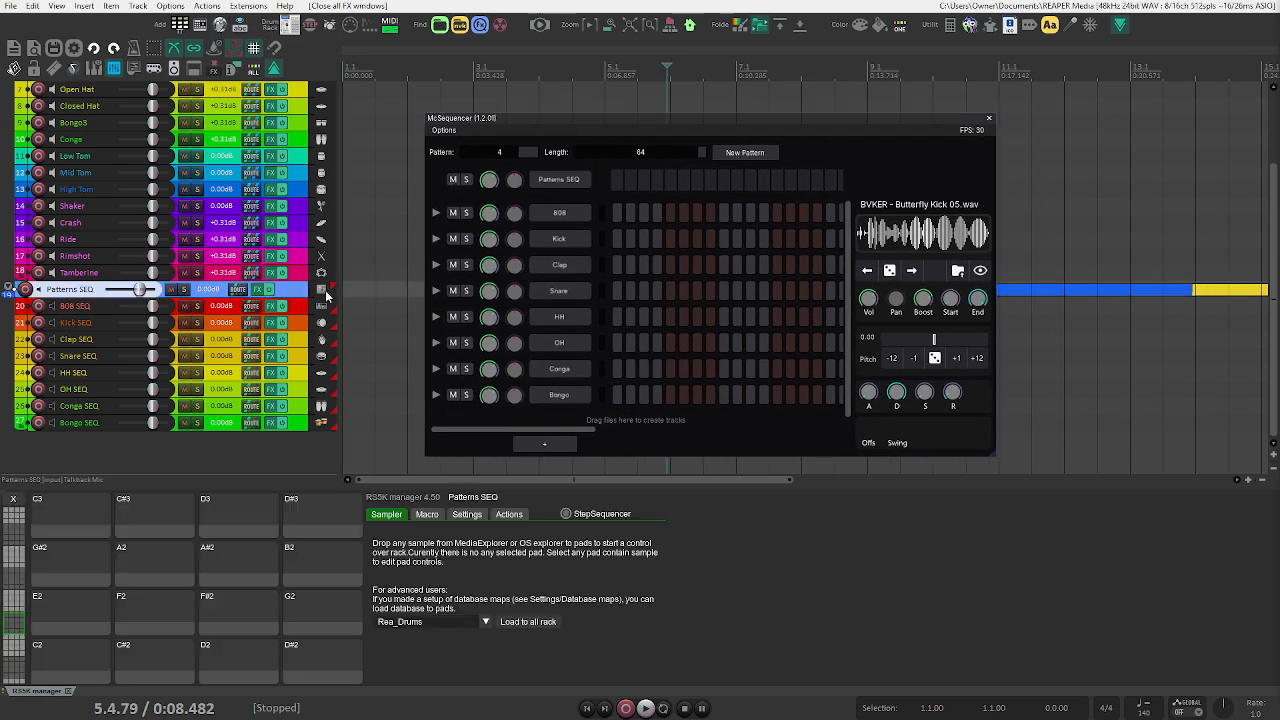
{"action": "left_click", "coordinate": [287, 25]}
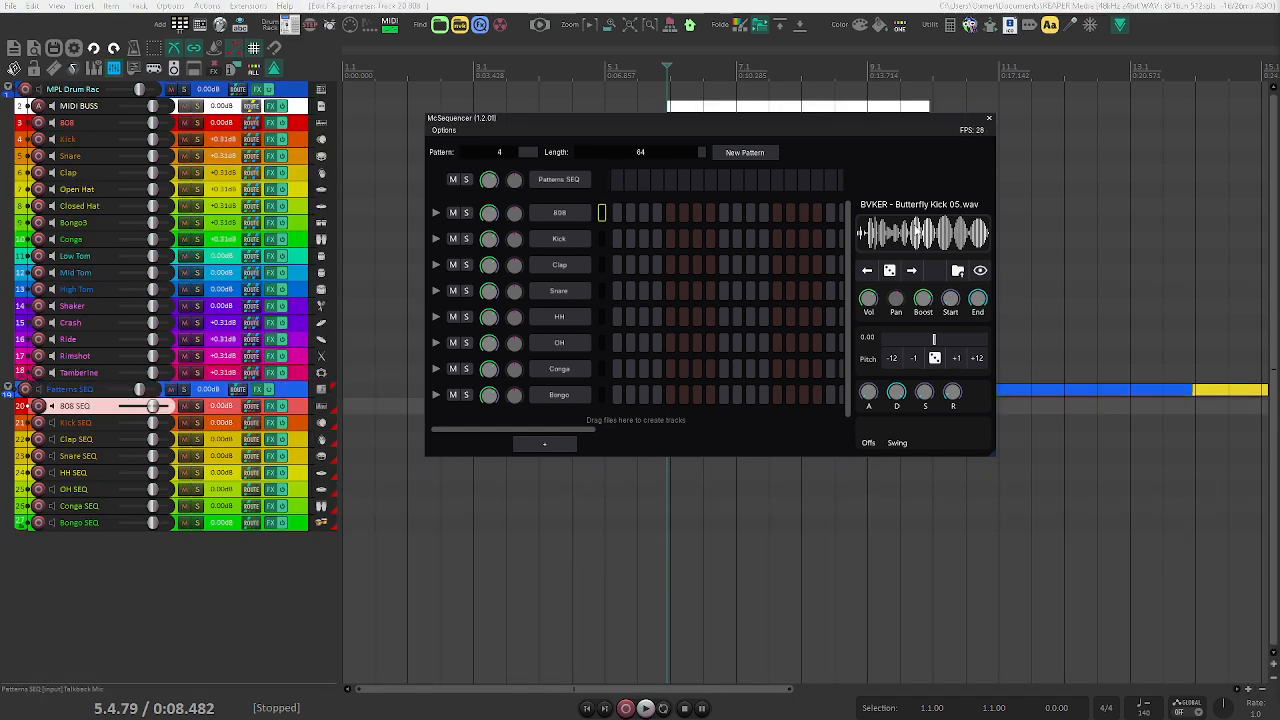
{"action": "left_click", "coordinate": [326, 426]}
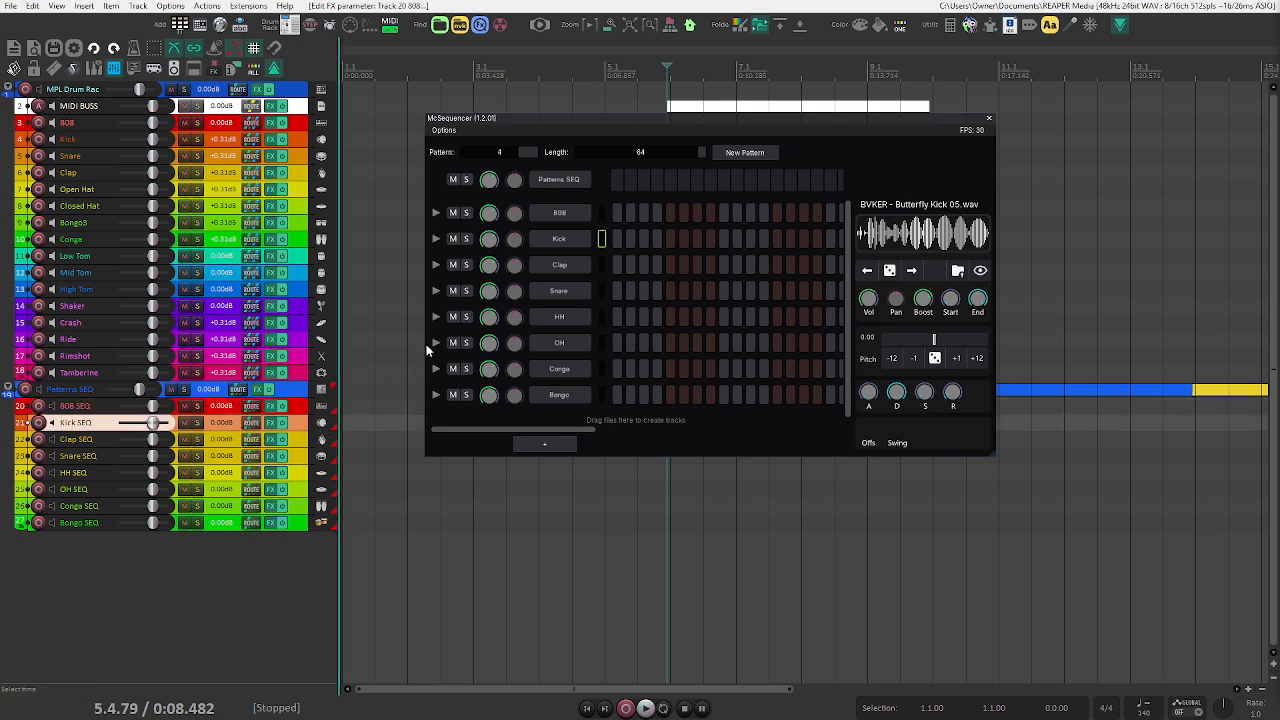
- Enlarge and lower the McSequencer window, and set pattern 4's length to 32
{"action": "left_click_drag", "start_coordinate": [992, 453], "coordinate": [1228, 520]}
{"action": "left_click", "coordinate": [645, 153]}
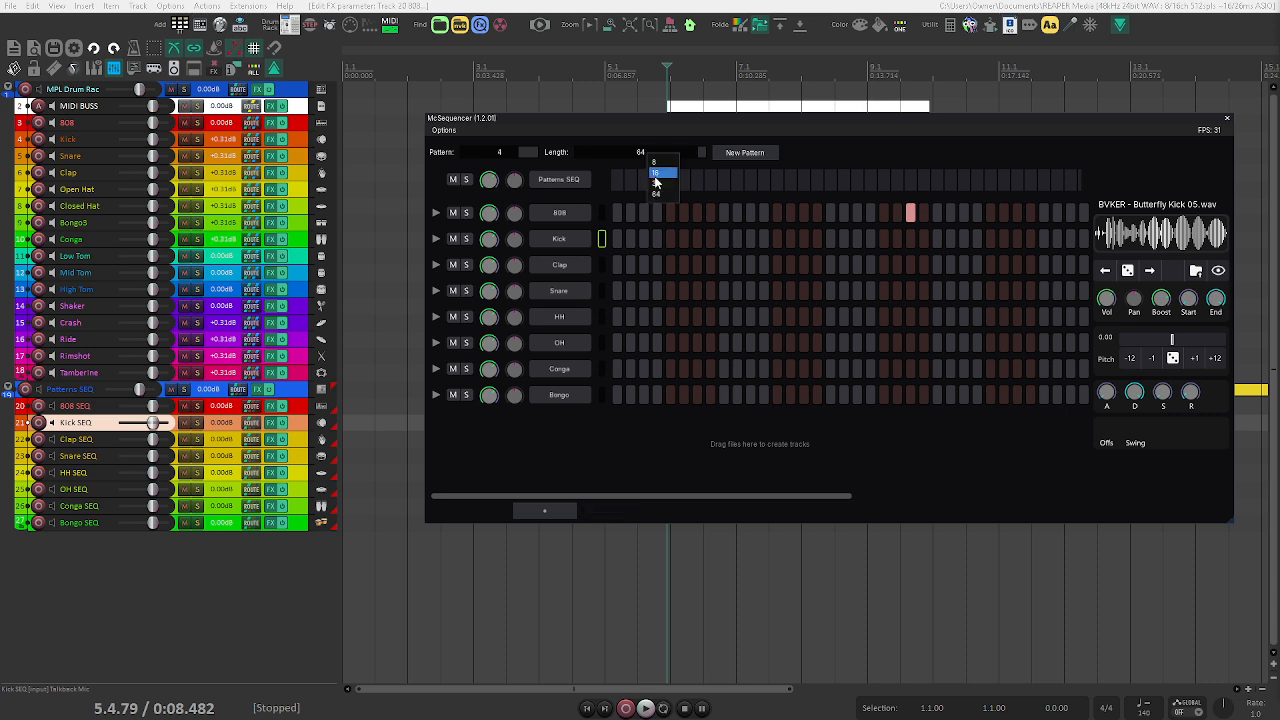
{"action": "left_click", "coordinate": [657, 186]}
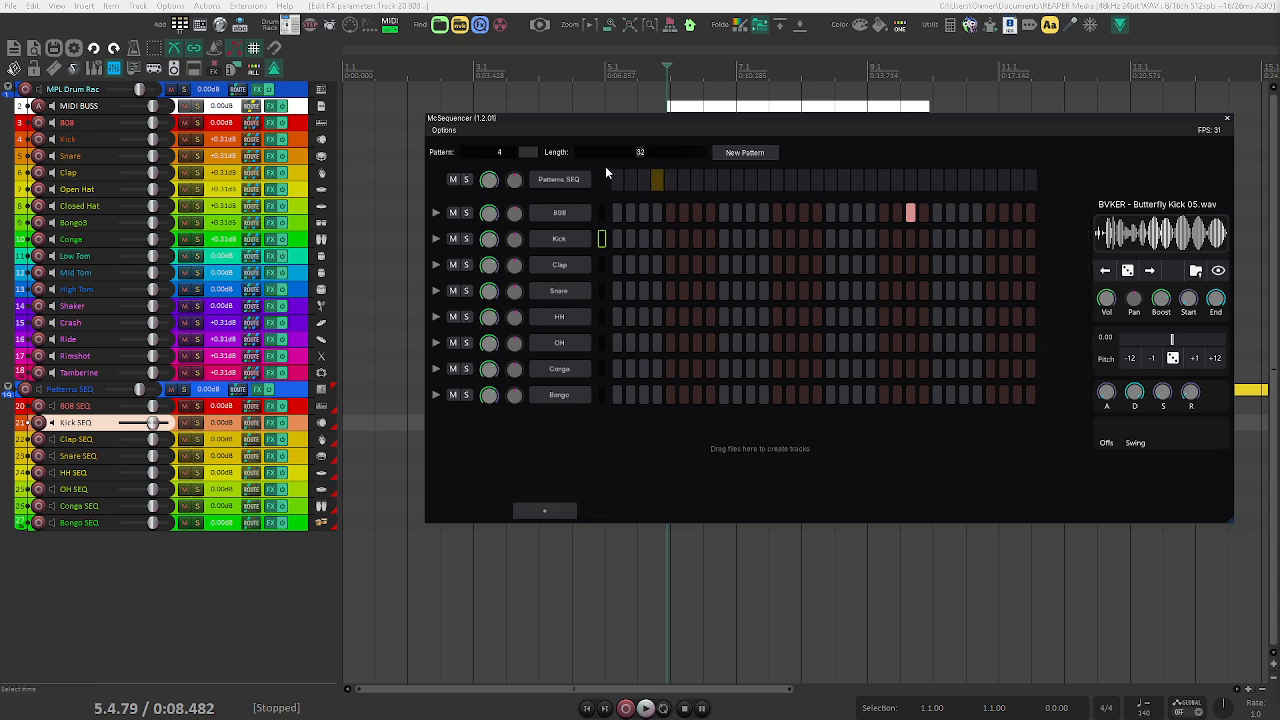
{"action": "left_click_drag", "start_coordinate": [553, 124], "coordinate": [570, 278]}
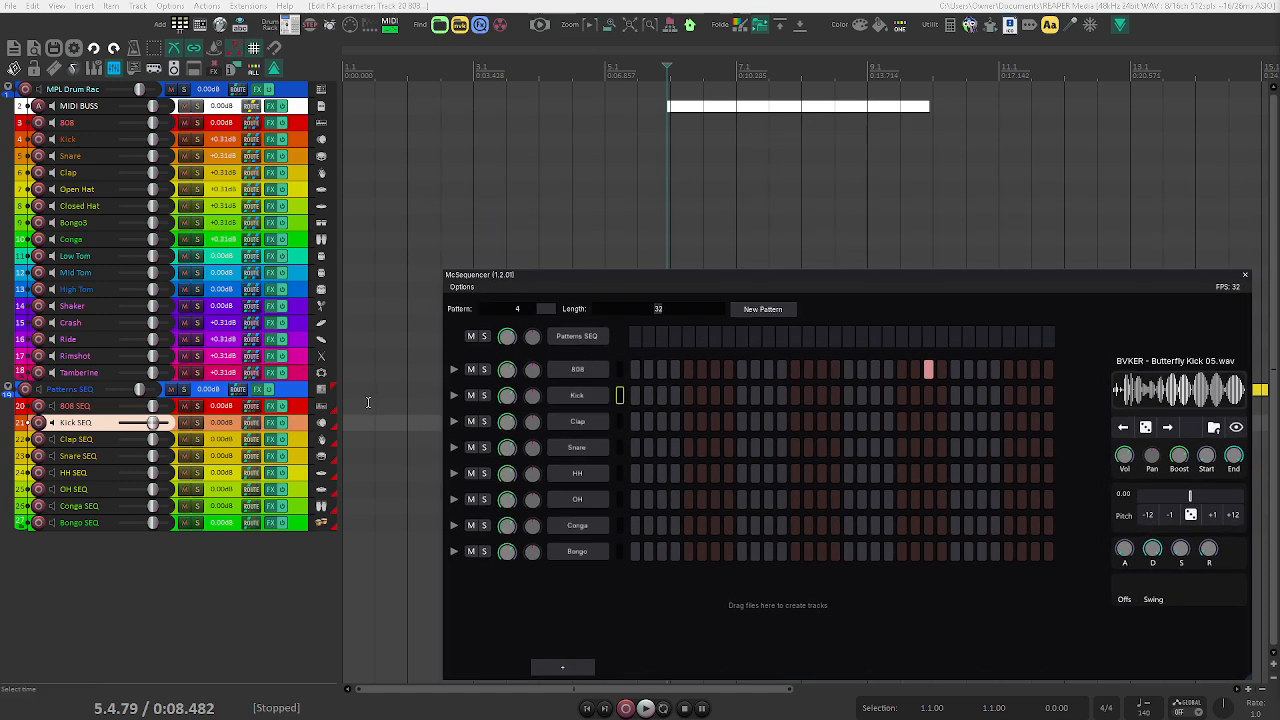
- Bring all pattern items into the arrange view and step McSequencer back to pattern 1
{"action": "scroll", "coordinate": [367, 402], "scroll_direction": "down", "scroll_amount": 5}
{"action": "scroll", "coordinate": [367, 402], "scroll_direction": "down", "scroll_amount": 5}
{"action": "scroll", "coordinate": [368, 403], "scroll_direction": "up", "scroll_amount": 4}
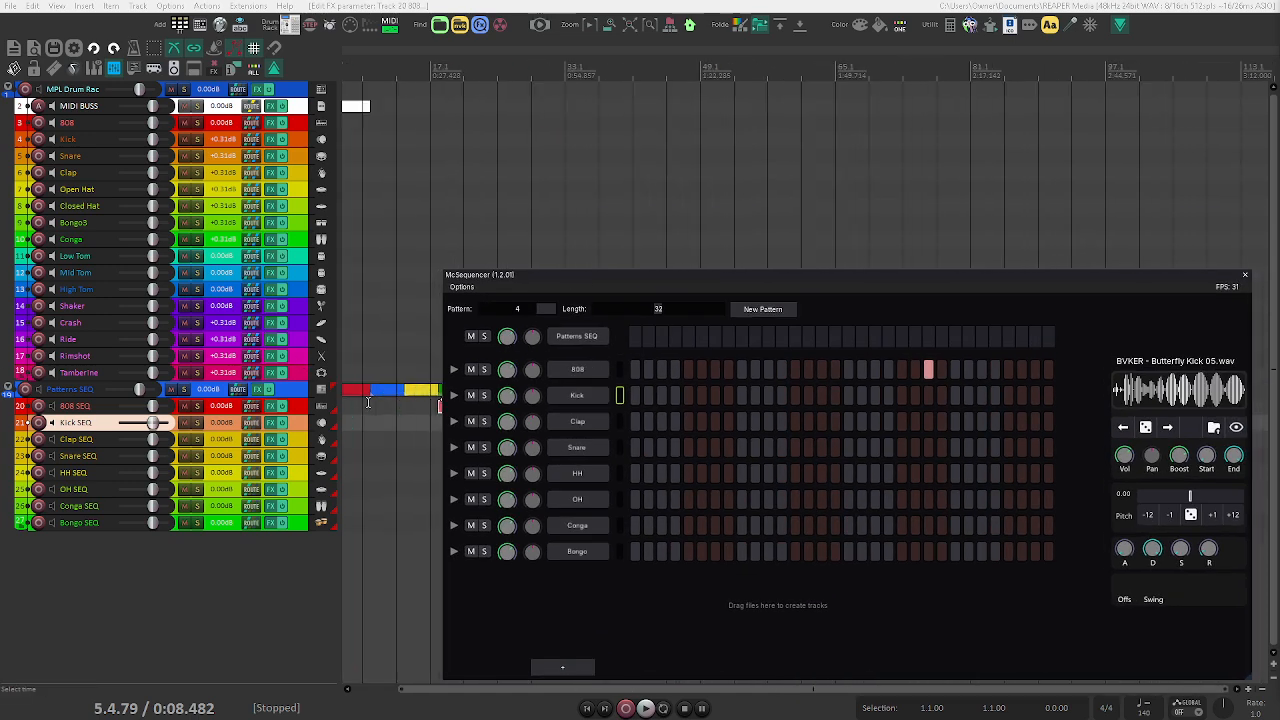
{"action": "scroll", "coordinate": [368, 403], "scroll_direction": "down", "scroll_amount": 2}
{"action": "scroll", "coordinate": [531, 311], "scroll_direction": "down", "scroll_amount": 1}
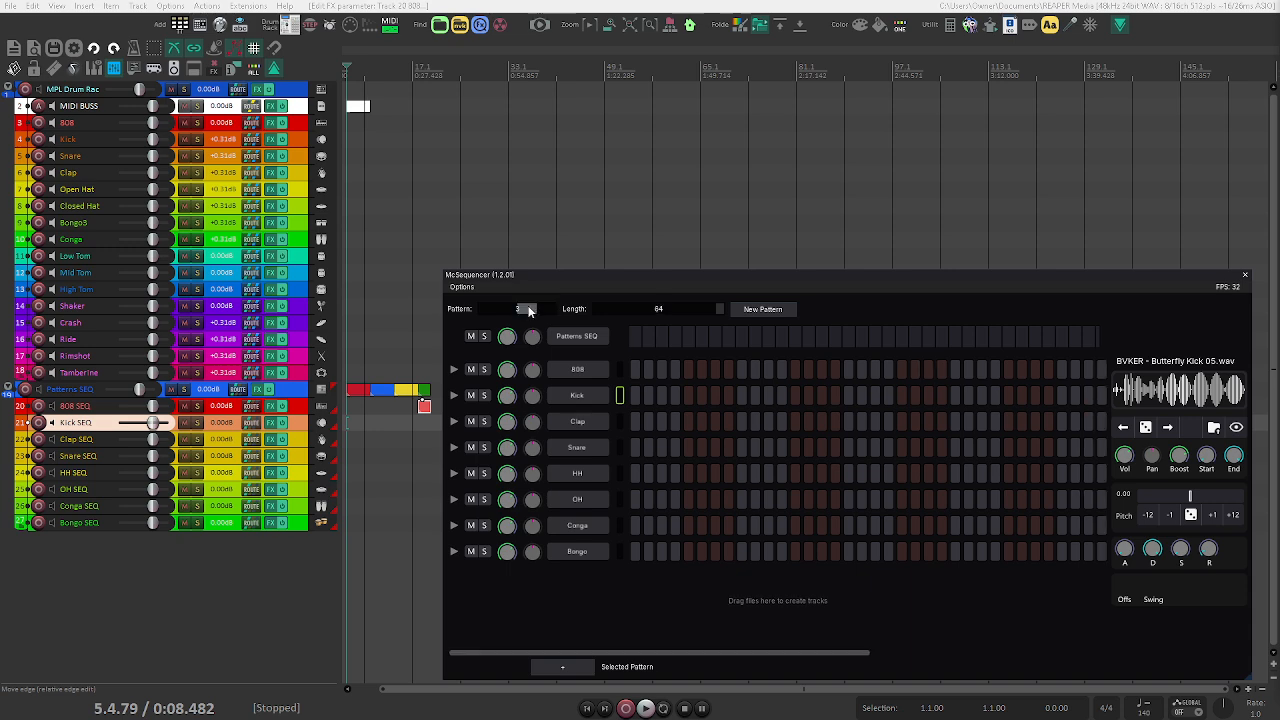
{"action": "scroll", "coordinate": [505, 310], "scroll_direction": "down", "scroll_amount": 1}
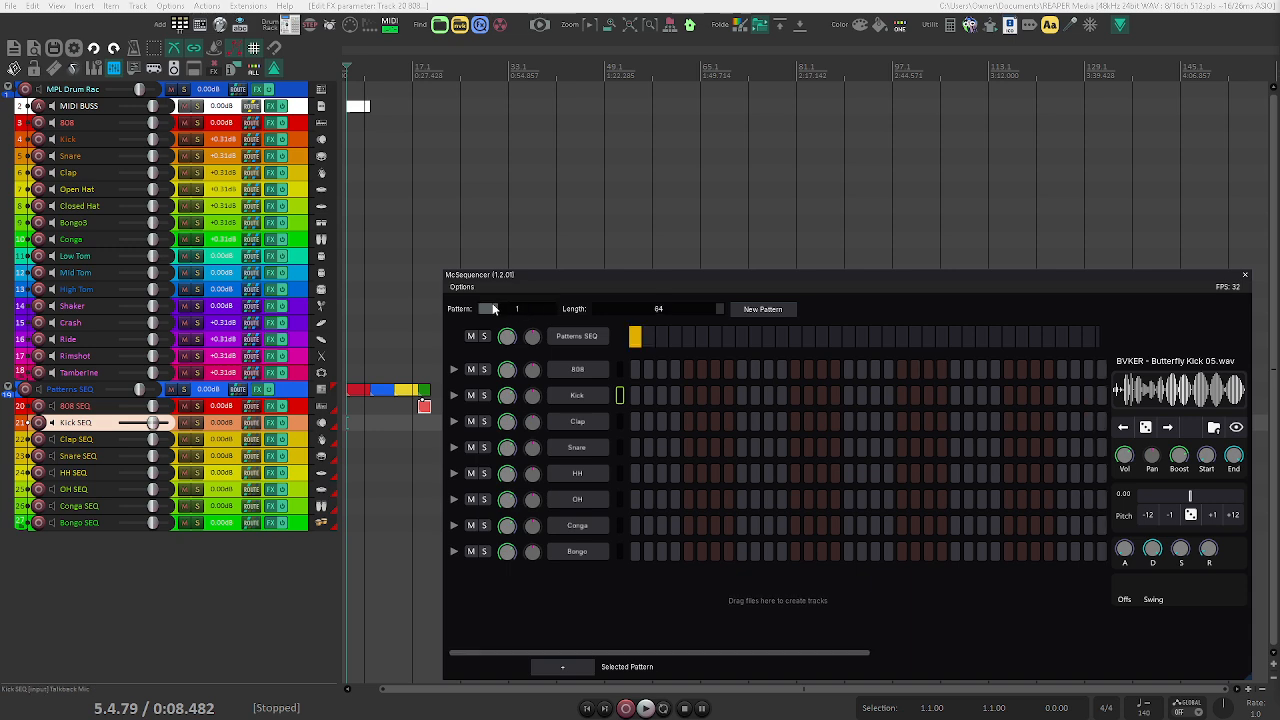
- In McSequencer pattern 1, place hits on 808 step 1, Kick steps 1 and 2, Snare step 2 and OH step 1
{"action": "left_click", "coordinate": [639, 373]}
{"action": "left_click", "coordinate": [648, 395]}
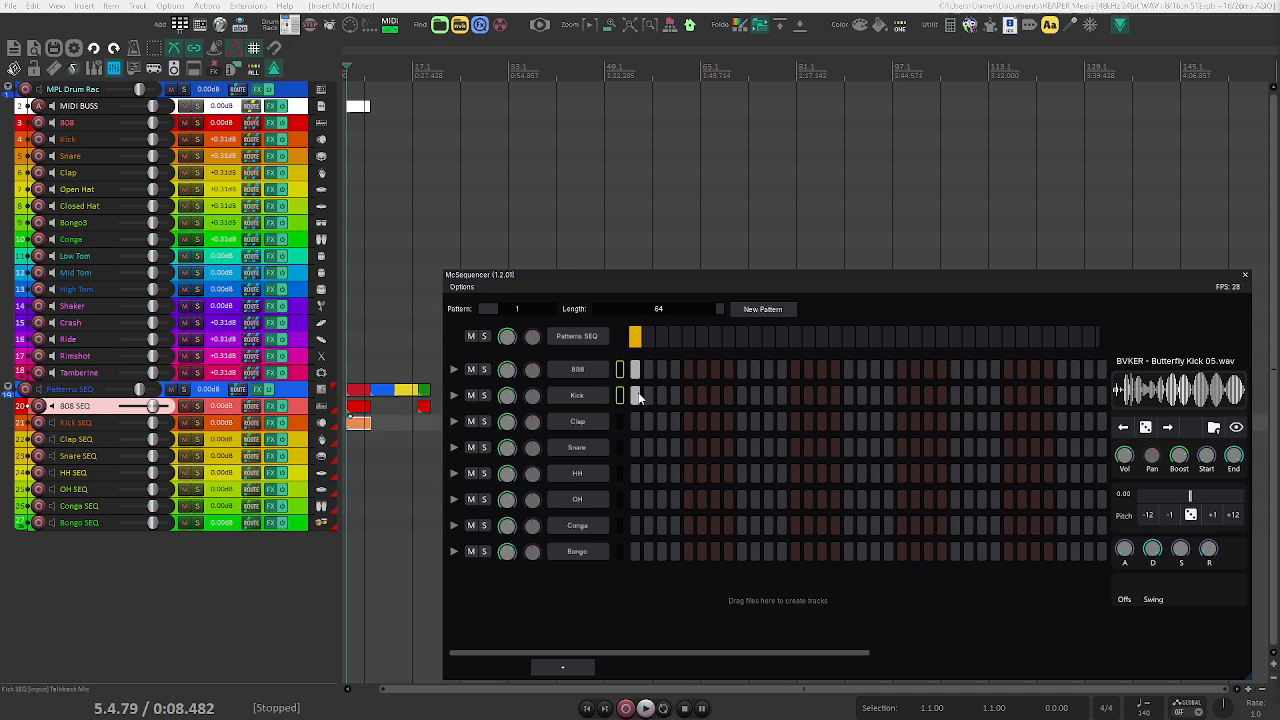
{"action": "left_click", "coordinate": [635, 395]}
{"action": "left_click", "coordinate": [648, 447]}
{"action": "left_click", "coordinate": [635, 500]}
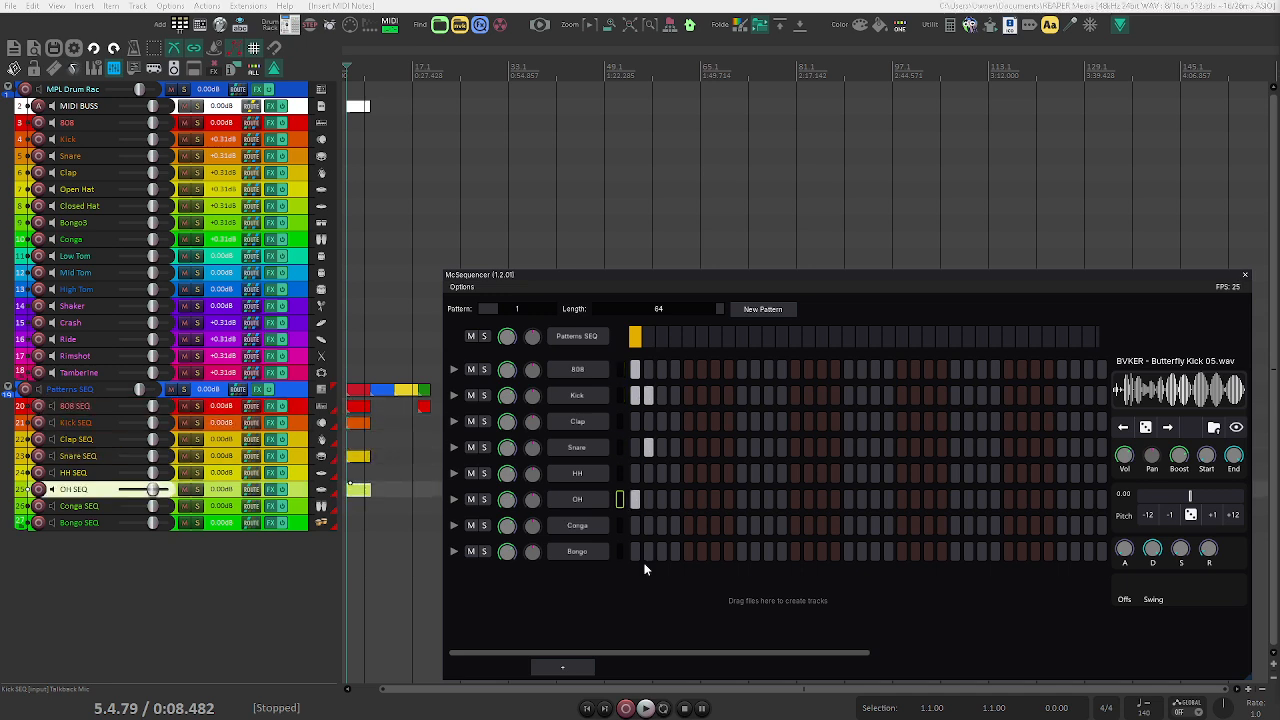
- Add pattern 1 hits on Bongo step 2, Conga step 1, HH step 2 and Clap step 2
{"action": "left_click", "coordinate": [647, 555]}
{"action": "left_click", "coordinate": [635, 525]}
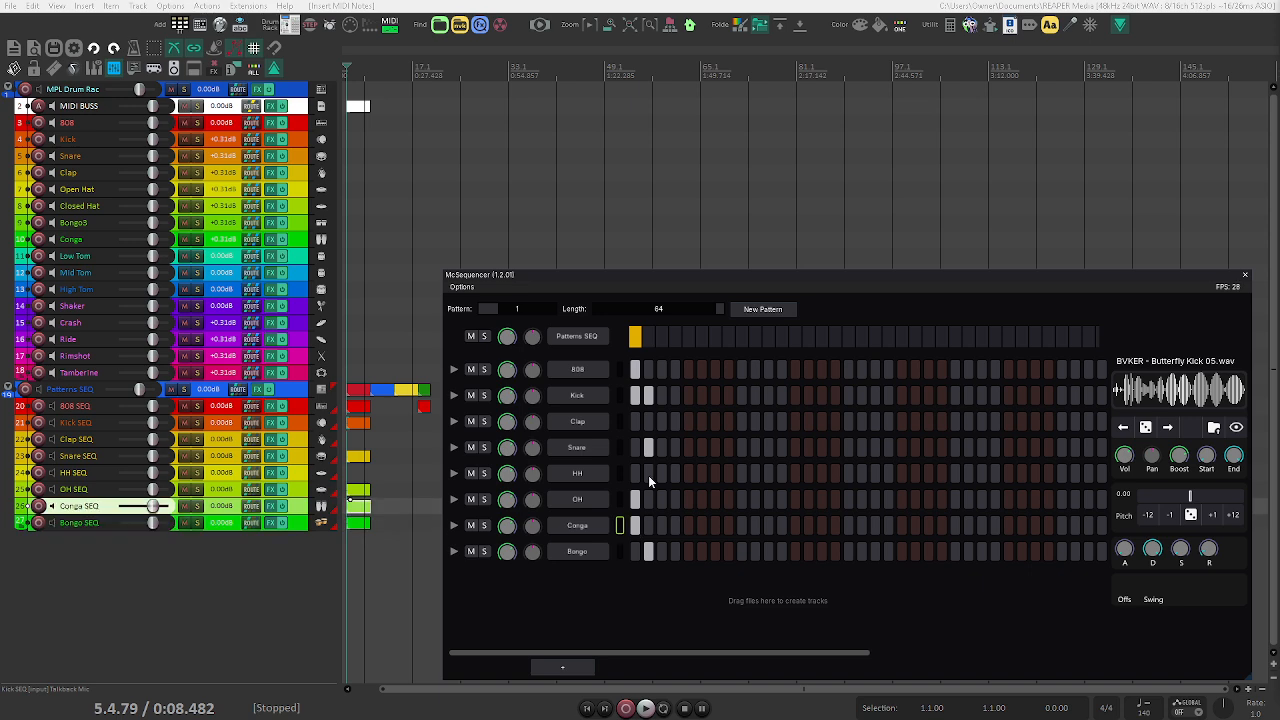
{"action": "left_click", "coordinate": [648, 473]}
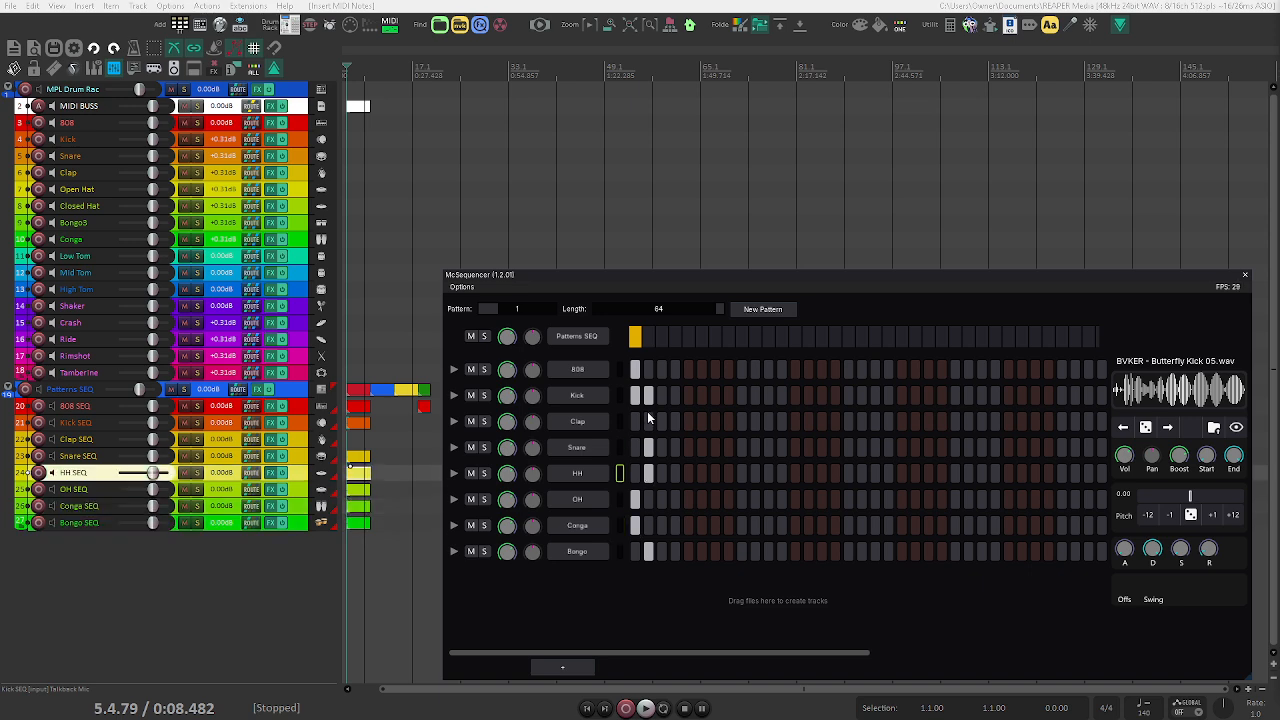
{"action": "left_click", "coordinate": [648, 418]}
{"action": "scroll", "coordinate": [368, 395], "scroll_direction": "up", "scroll_amount": 4}
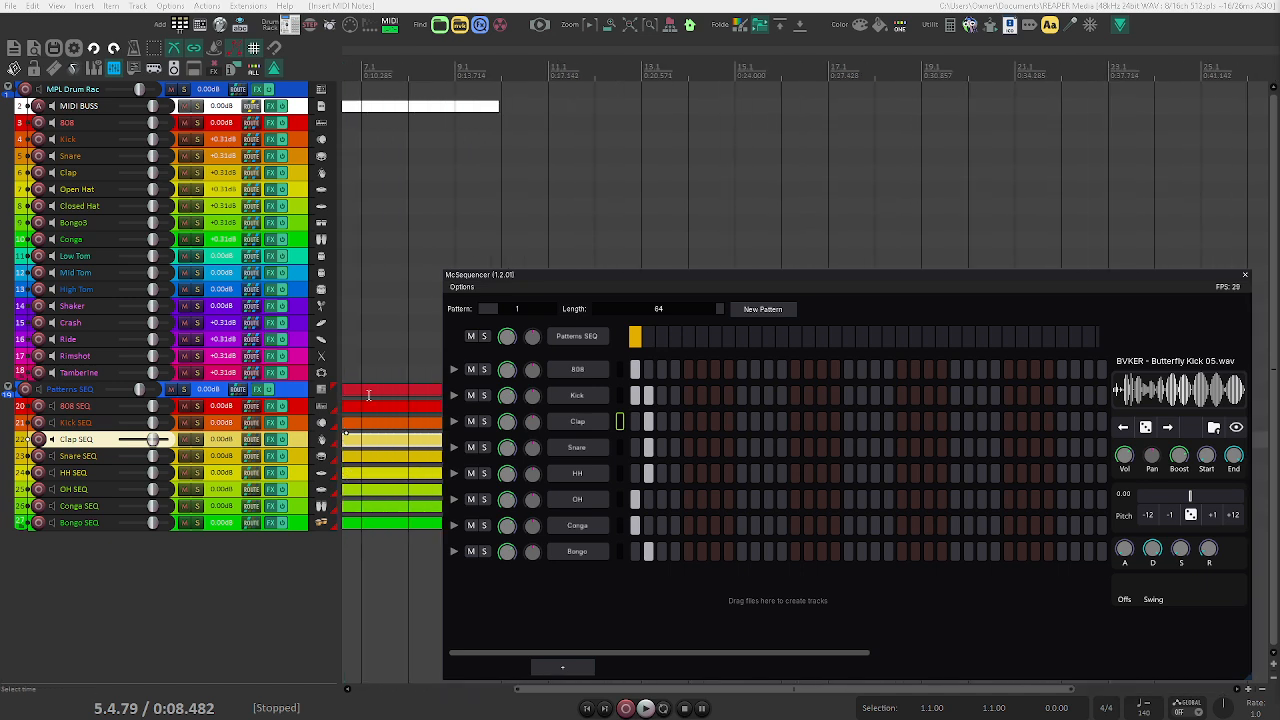
- Select the MIDI BUSS track, open the RS5K StepSequencer and close McSequencer, keeping the MIDI BUSS track uncovered
{"action": "left_click", "coordinate": [326, 110]}
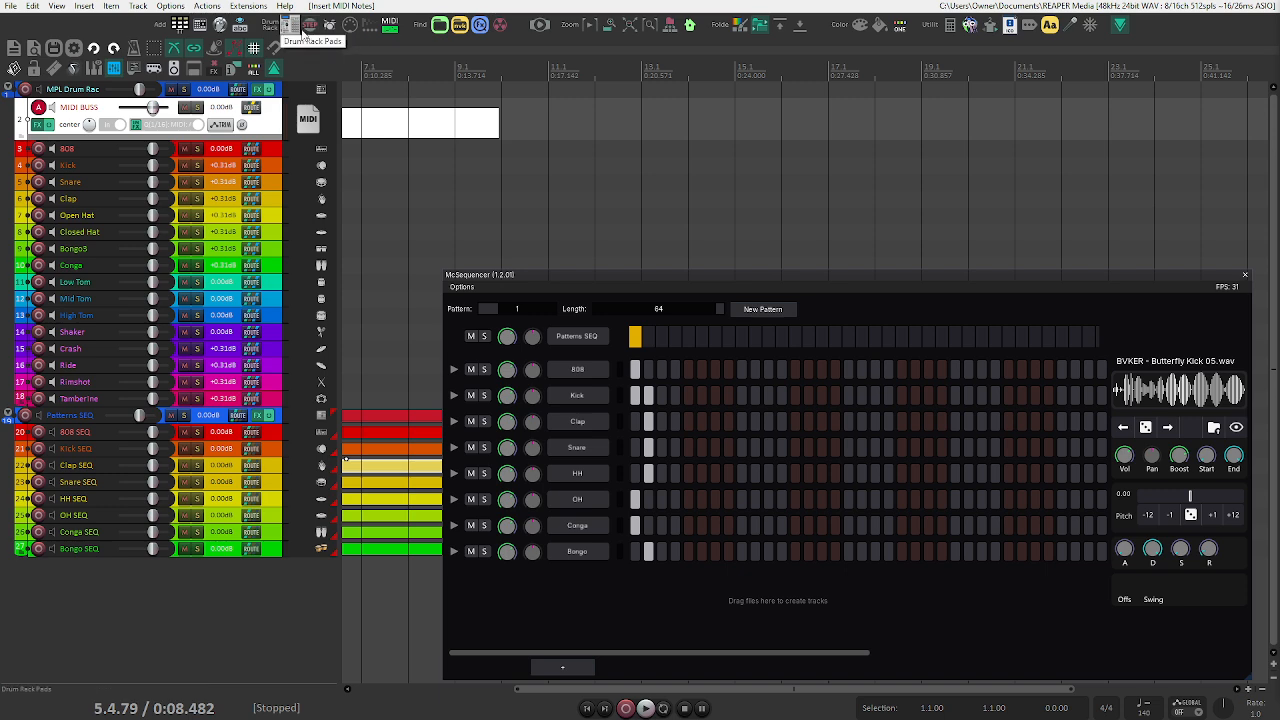
{"action": "left_click", "coordinate": [303, 28]}
{"action": "left_click", "coordinate": [1246, 276]}
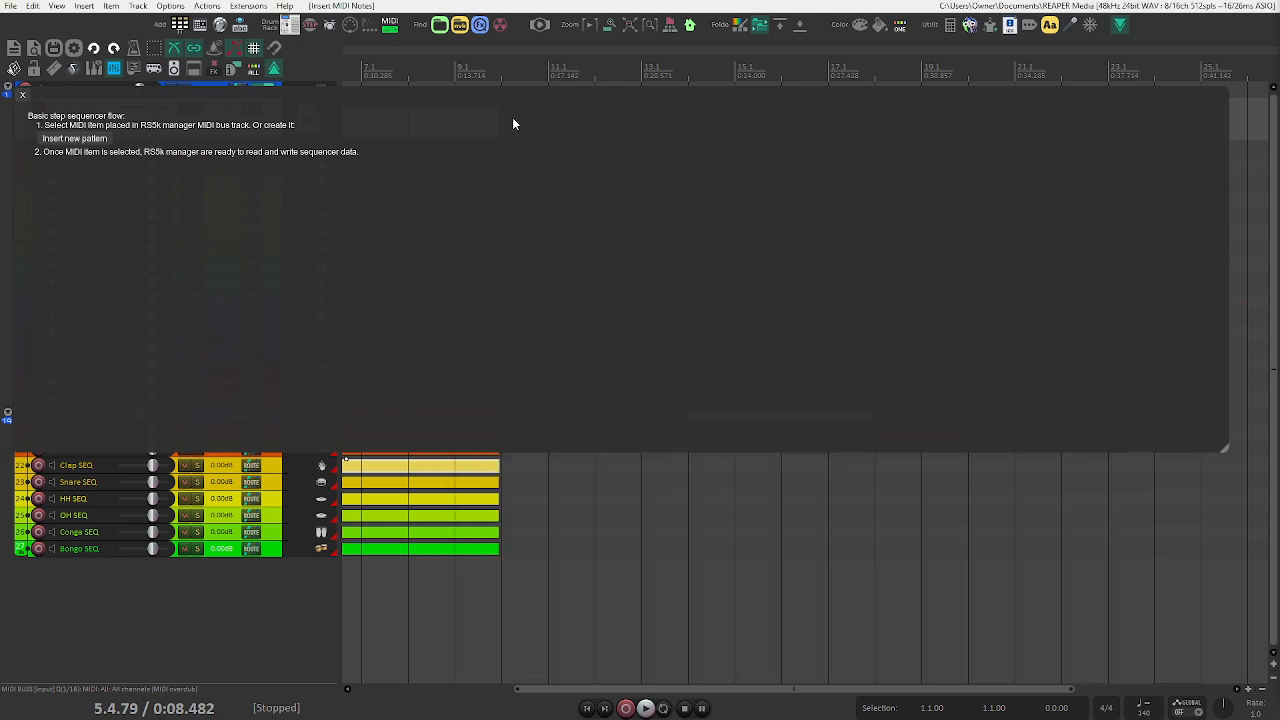
{"action": "left_click_drag", "start_coordinate": [466, 98], "coordinate": [605, 227]}
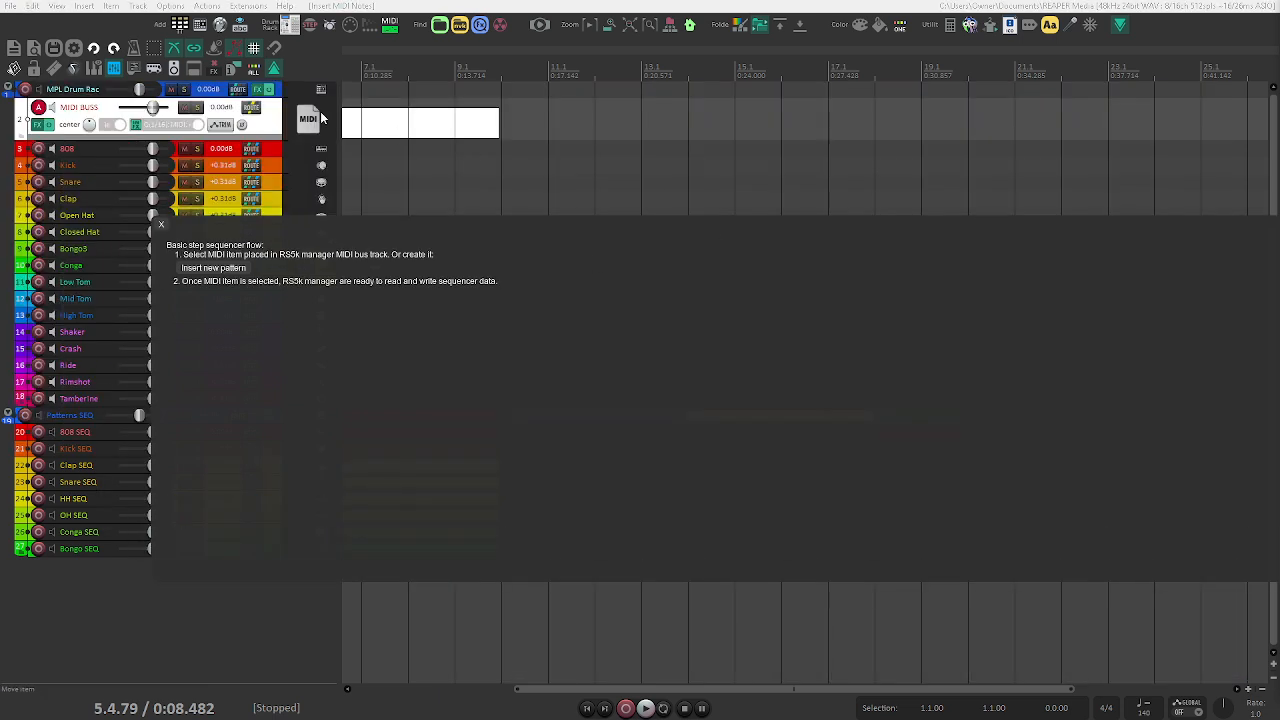
- Show the RS5K manager pads and load the MIDI BUSS item into the StepSequencer, placing its window above the pads
{"action": "left_click", "coordinate": [290, 27]}
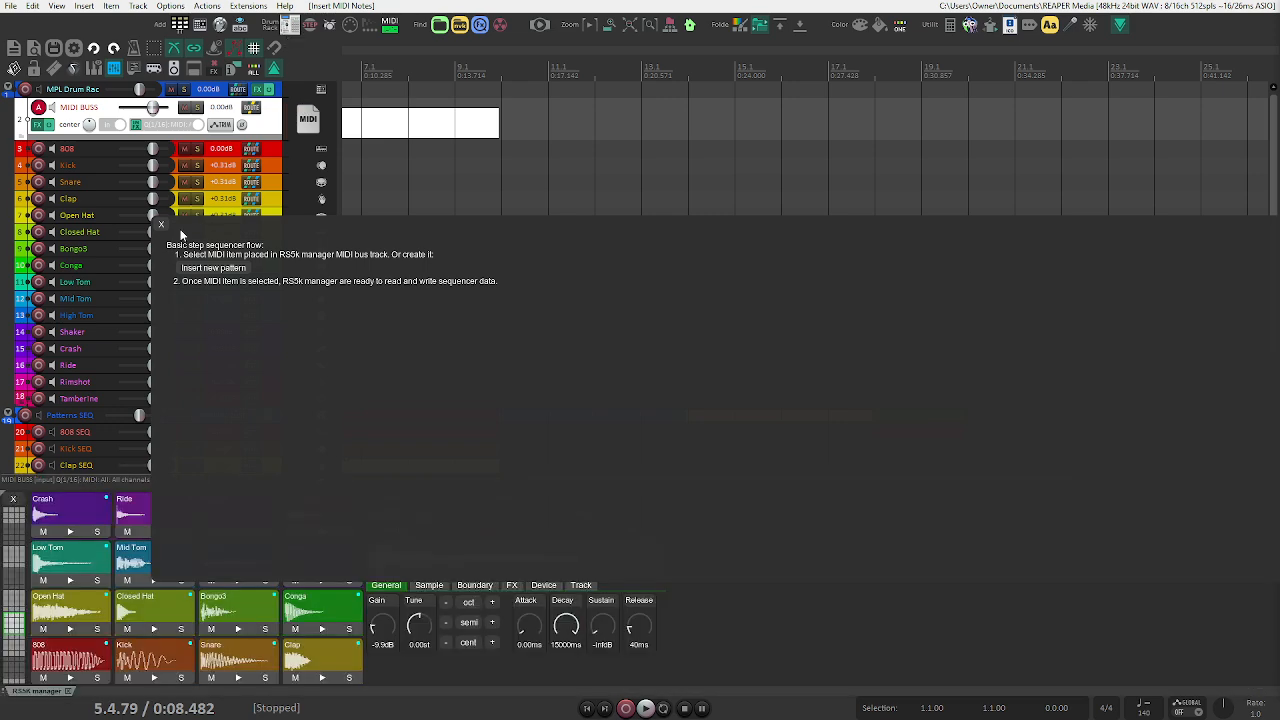
{"action": "left_click", "coordinate": [325, 107]}
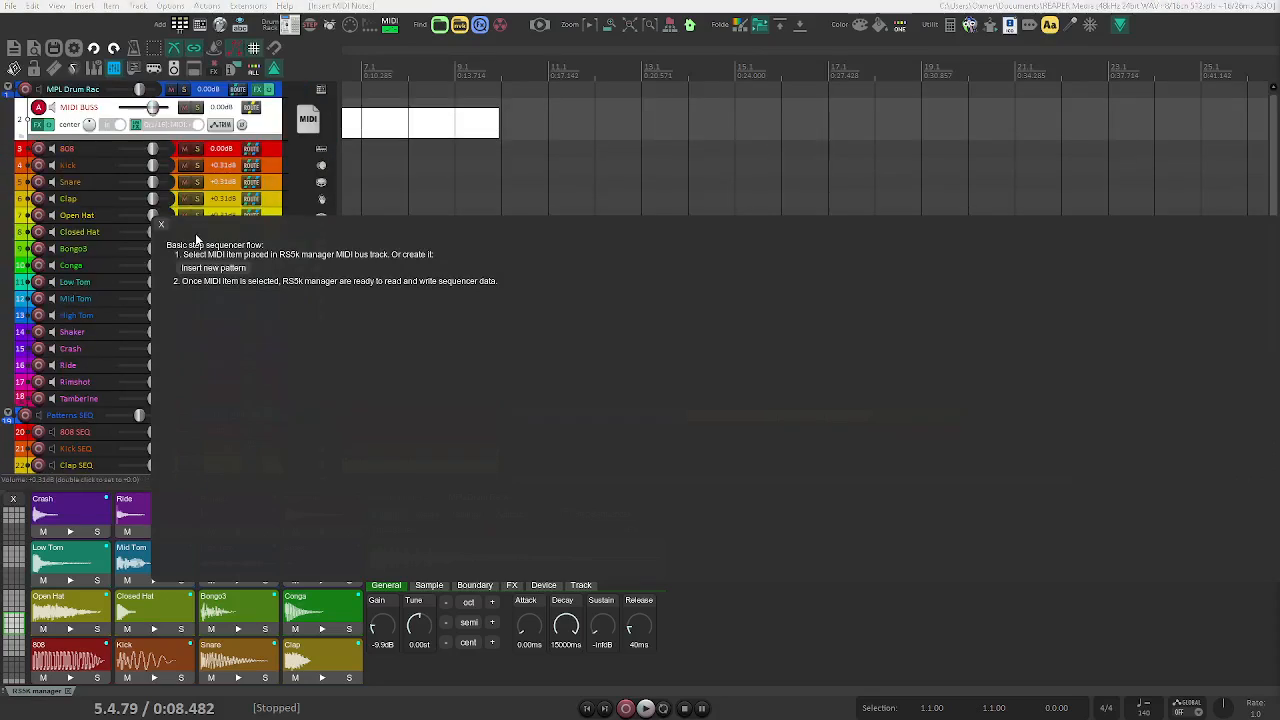
{"action": "left_click", "coordinate": [364, 124]}
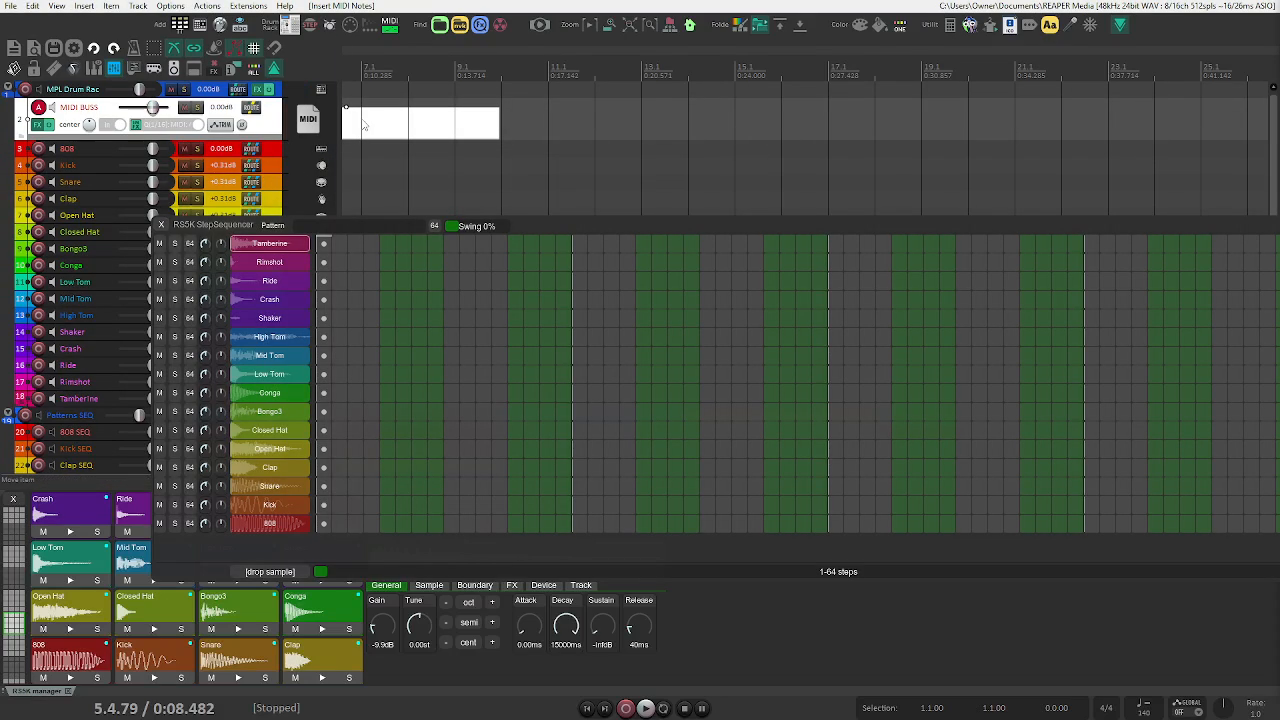
{"action": "left_click_drag", "start_coordinate": [523, 227], "coordinate": [379, 121]}
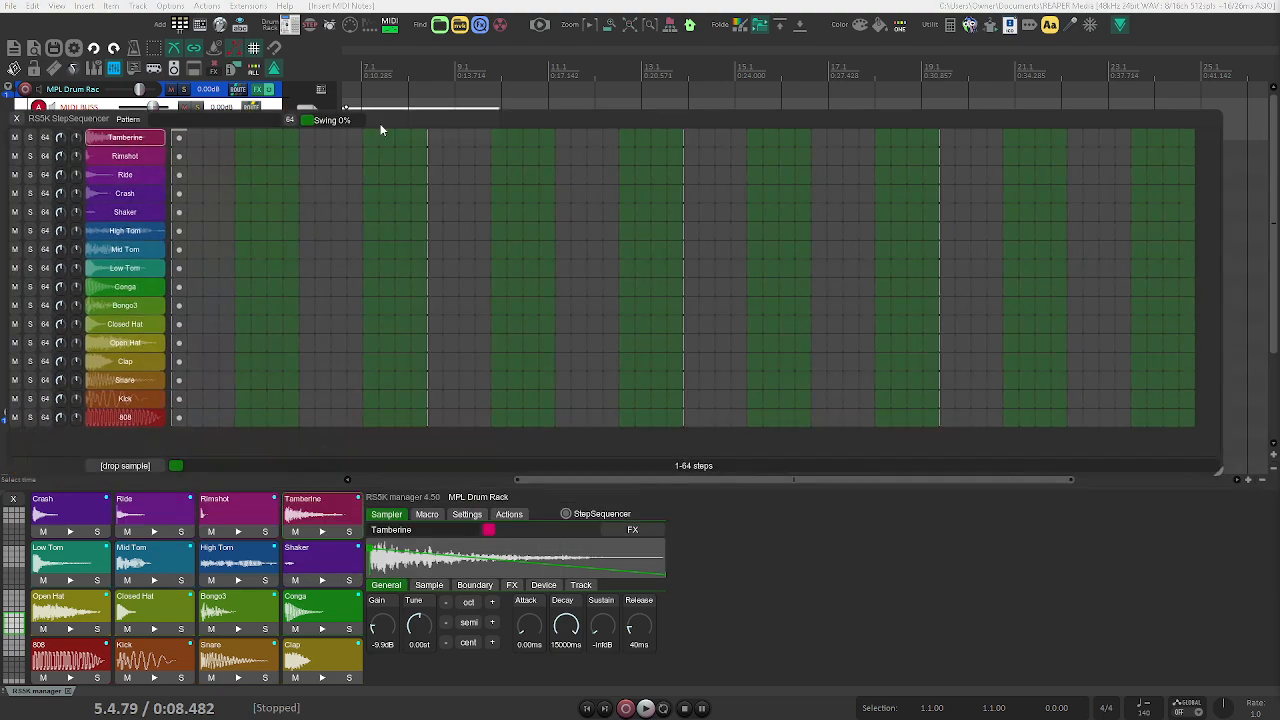
- Fill the Closed Hat lane with a hit every 2 steps
{"action": "right_click", "coordinate": [128, 324]}
{"action": "left_click", "coordinate": [125, 369]}
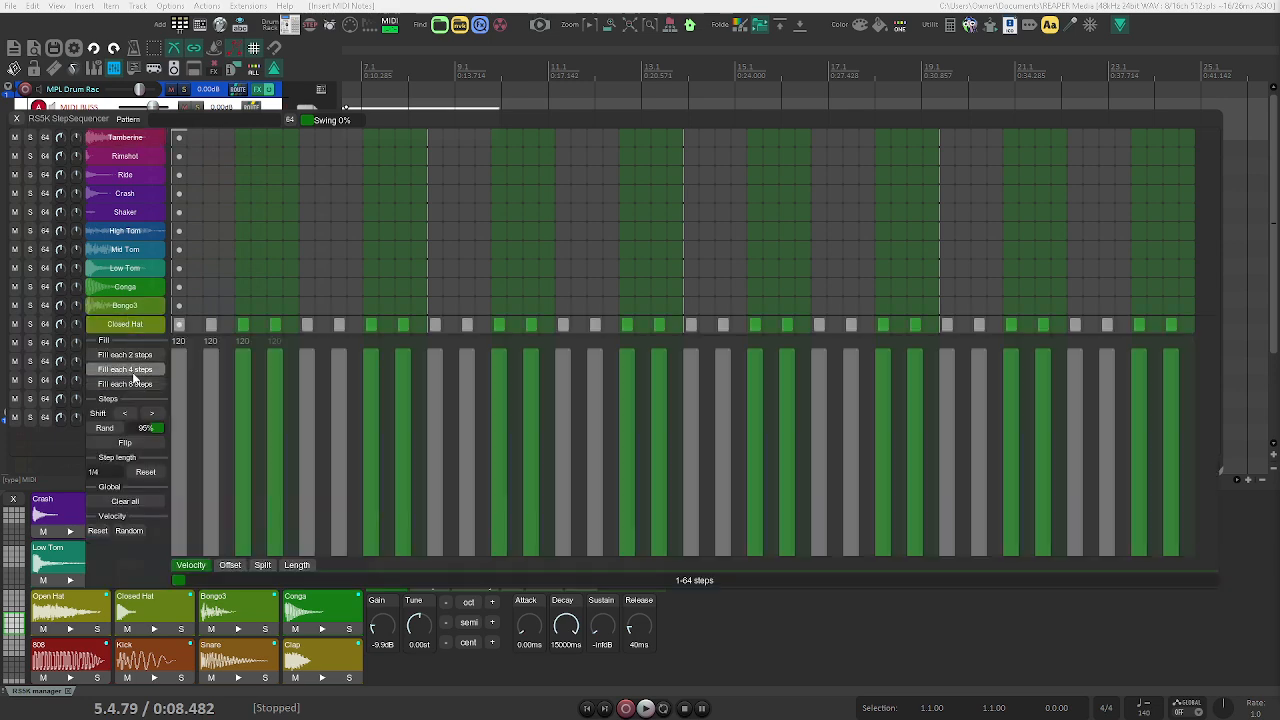
{"action": "left_click", "coordinate": [131, 326]}
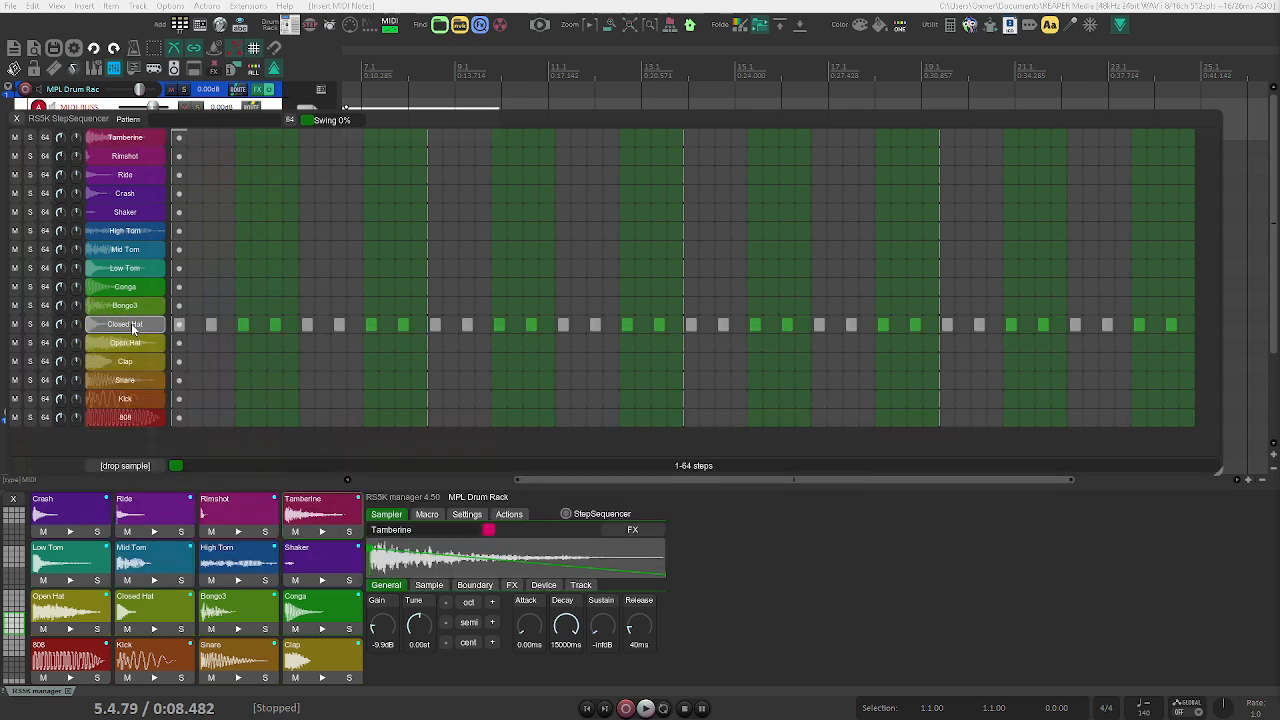
- Add a Kick hit on step 1 and a Snare hit on step 9, auditioning the pattern
{"action": "key", "text": "space"}
{"action": "left_click", "coordinate": [179, 399]}
{"action": "key", "text": "space"}
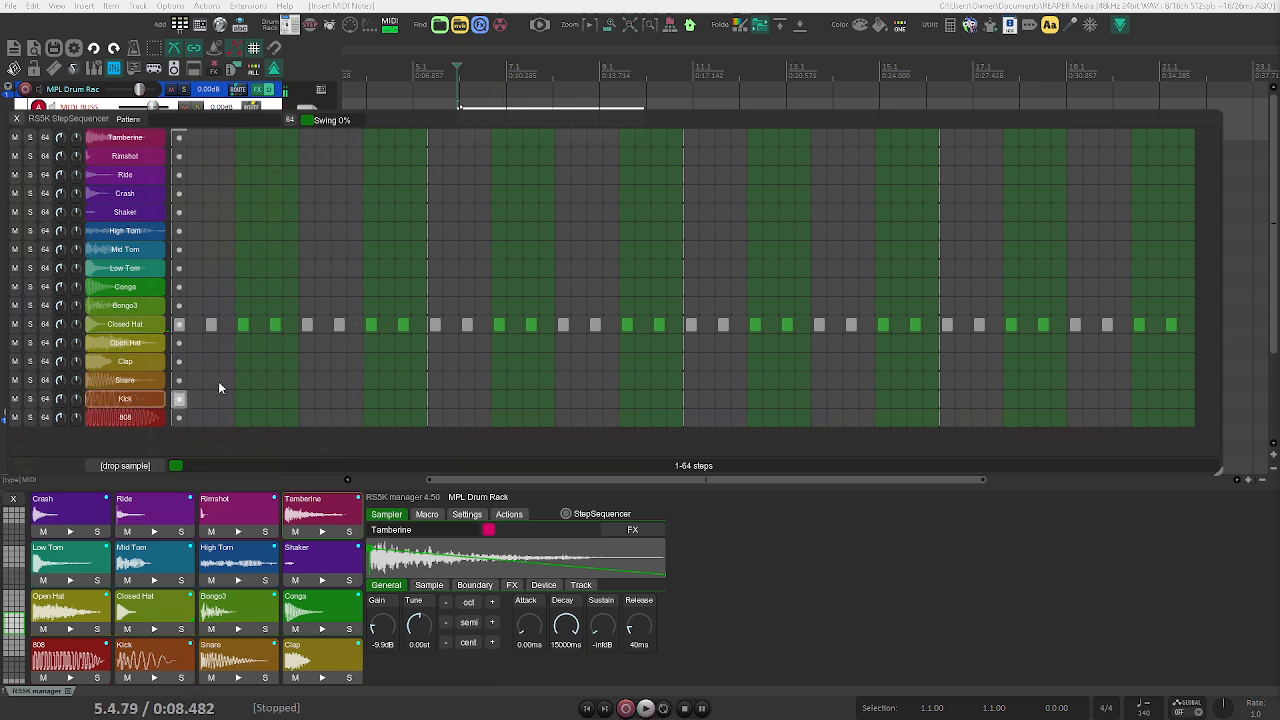
{"action": "left_click", "coordinate": [308, 382]}
{"action": "key", "text": "space"}
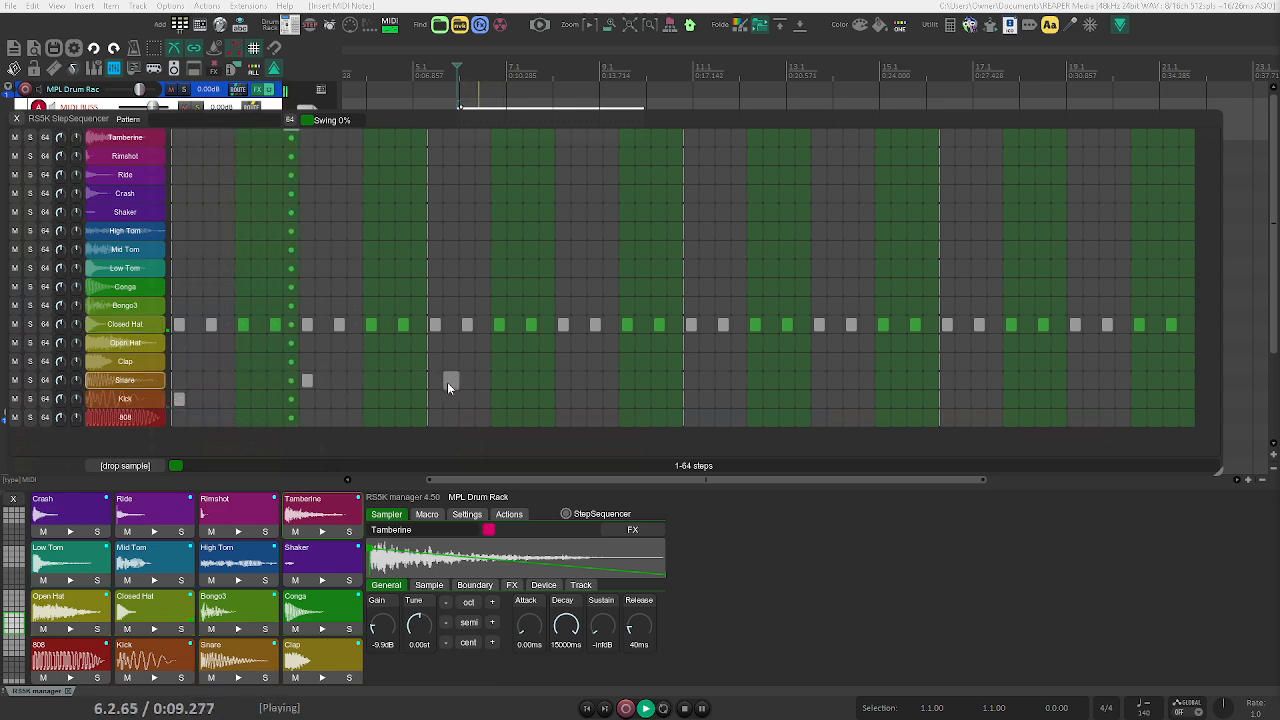
{"action": "key", "text": "space"}
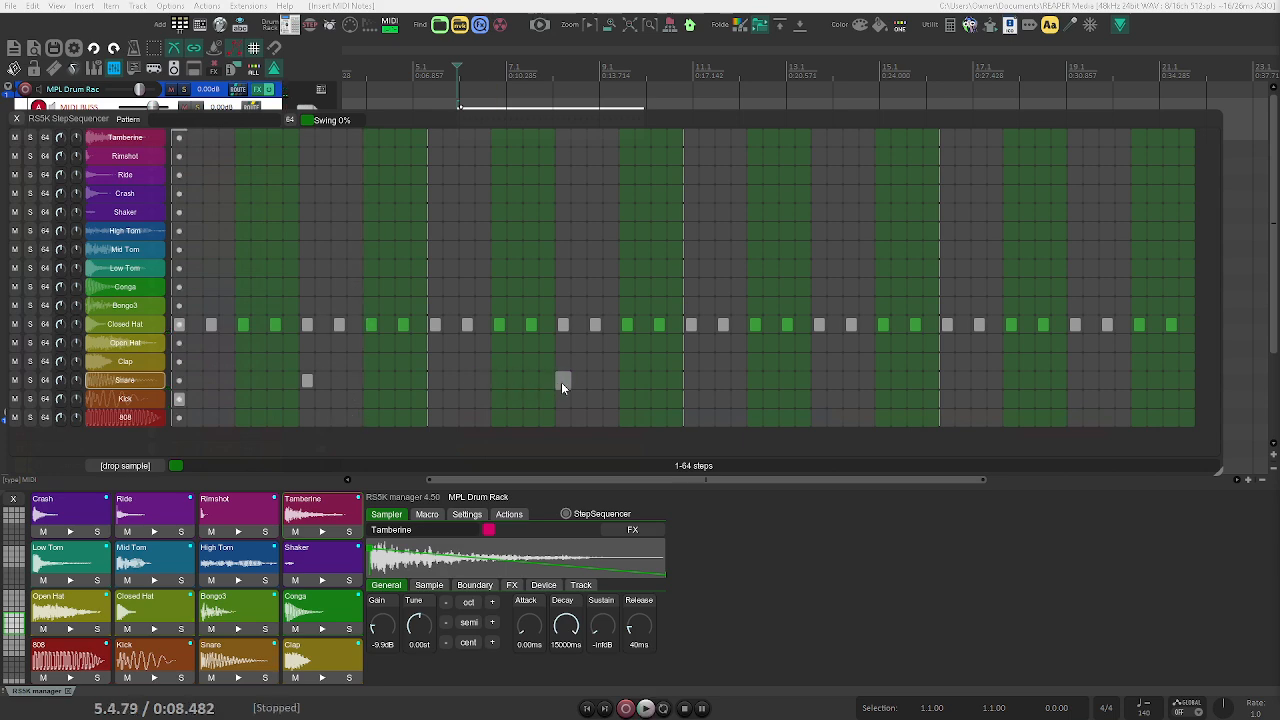
- Add a Kick hit on step 11 and a Snare hit on step 25, auditioning the beat
{"action": "left_click", "coordinate": [349, 401]}
{"action": "key", "text": "space"}
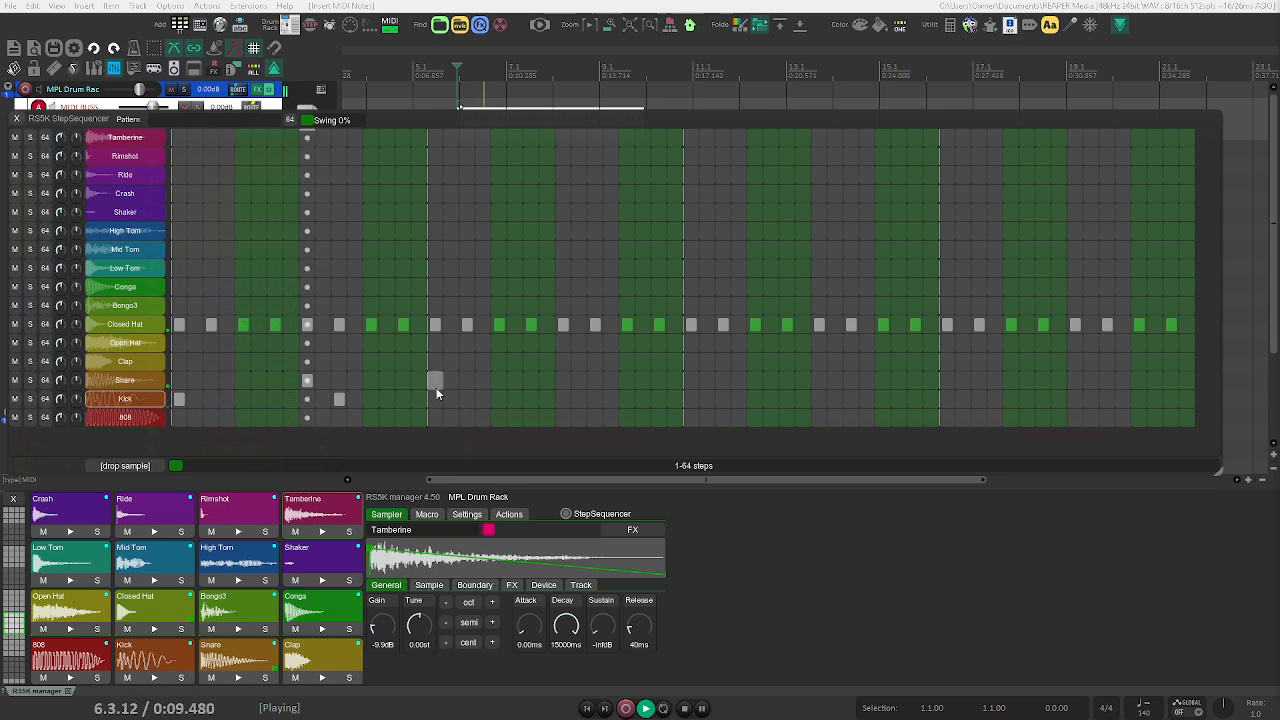
{"action": "key", "text": "space"}
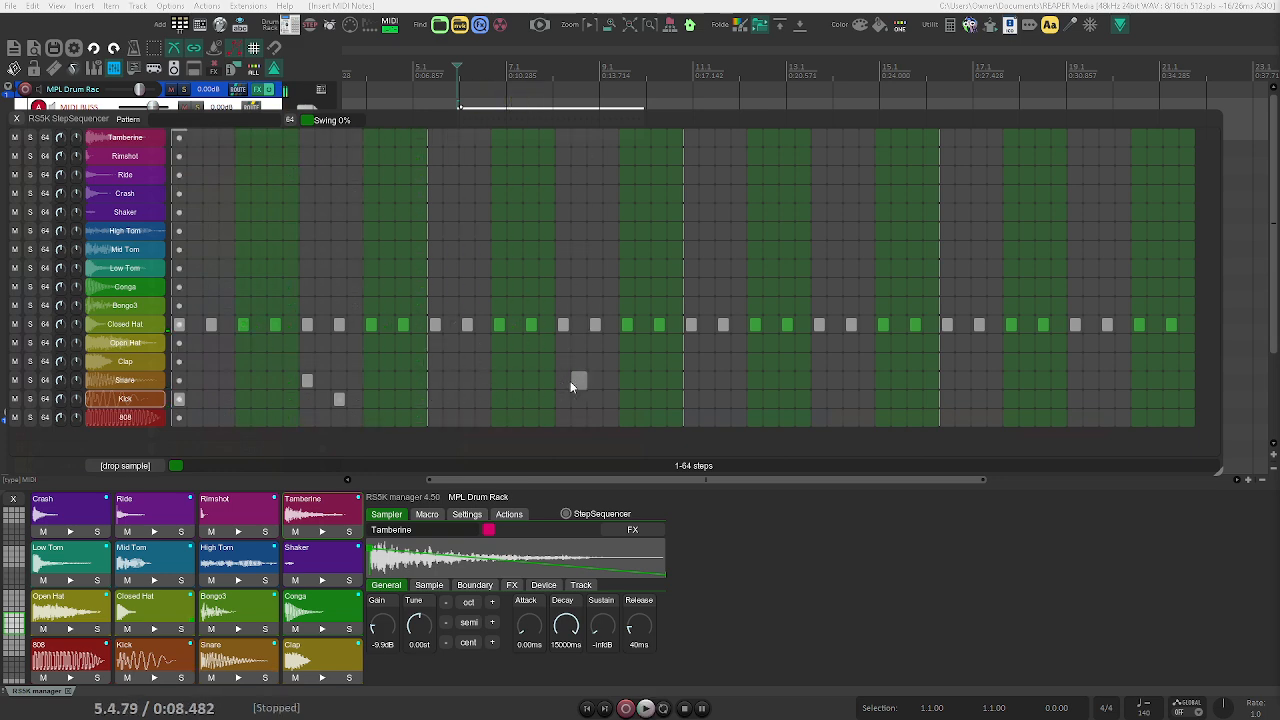
{"action": "key", "text": "space"}
{"action": "left_click", "coordinate": [564, 382]}
{"action": "key", "text": "space"}
- Replace the Closed Hat hit on step 7 with an Open Hat hit, play the pattern and close the StepSequencer
{"action": "left_click", "coordinate": [272, 328]}
{"action": "left_click", "coordinate": [274, 341]}
{"action": "key", "text": "space"}
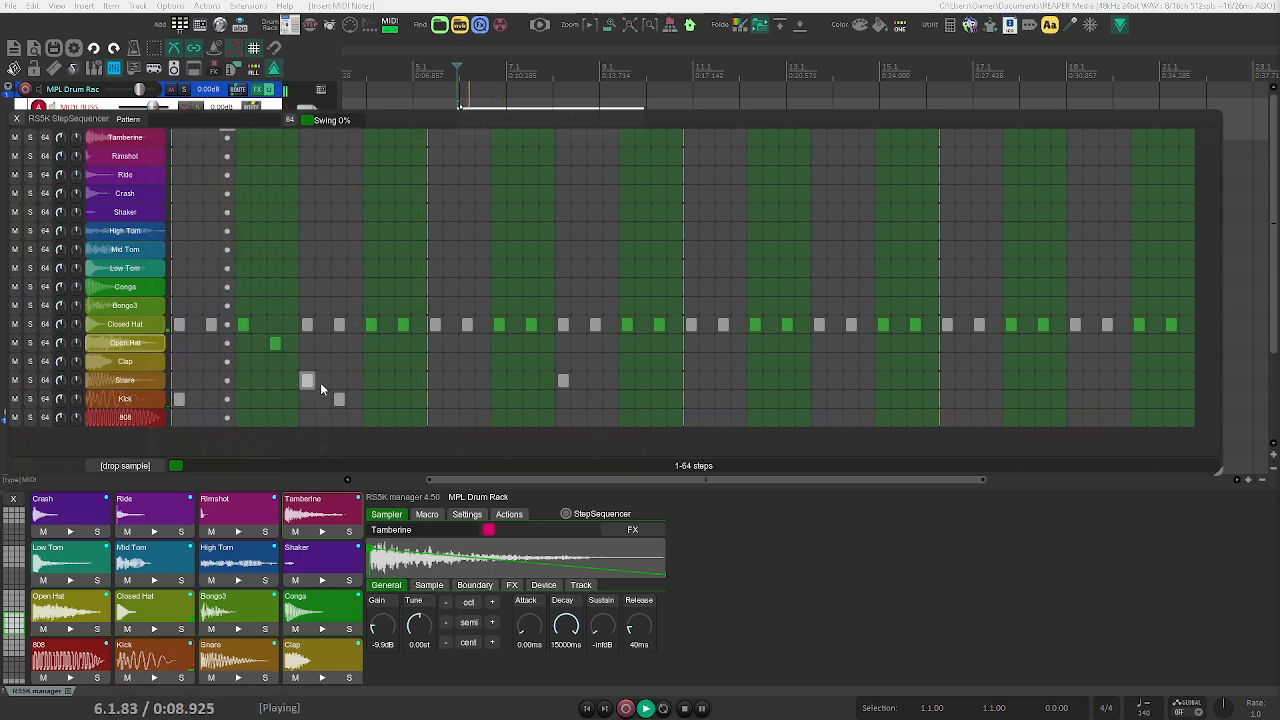
{"action": "left_click", "coordinate": [20, 122]}
{"action": "key", "text": "space"}
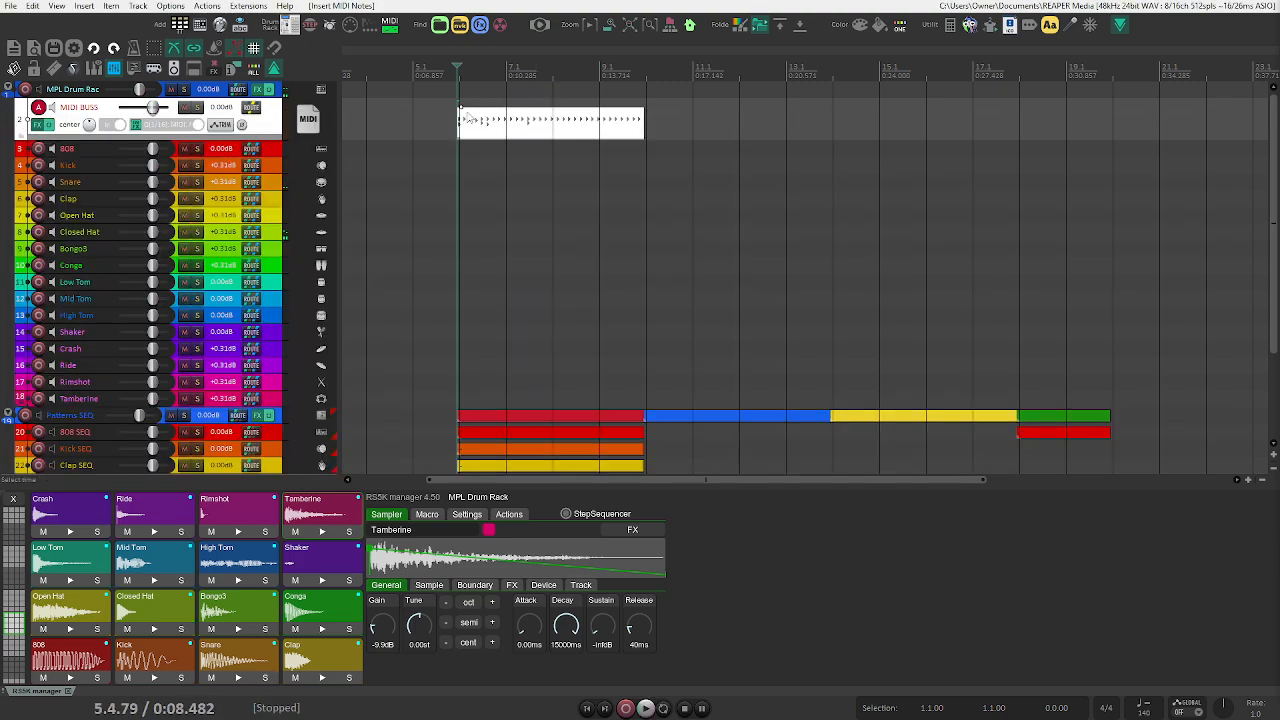
- Explode the MIDI BUSS item's take to the drum rack's child tracks with the RS5K manager
{"action": "left_click", "coordinate": [508, 514]}
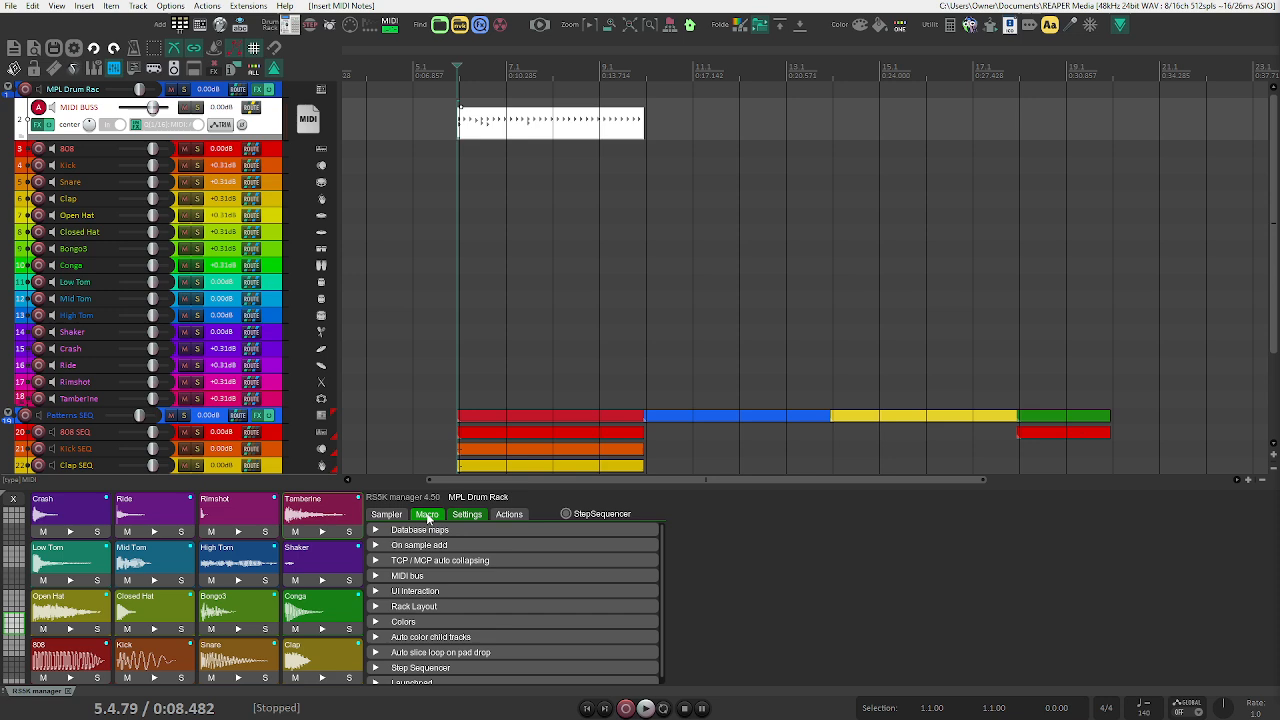
{"action": "left_click", "coordinate": [386, 516]}
{"action": "left_click", "coordinate": [511, 515]}
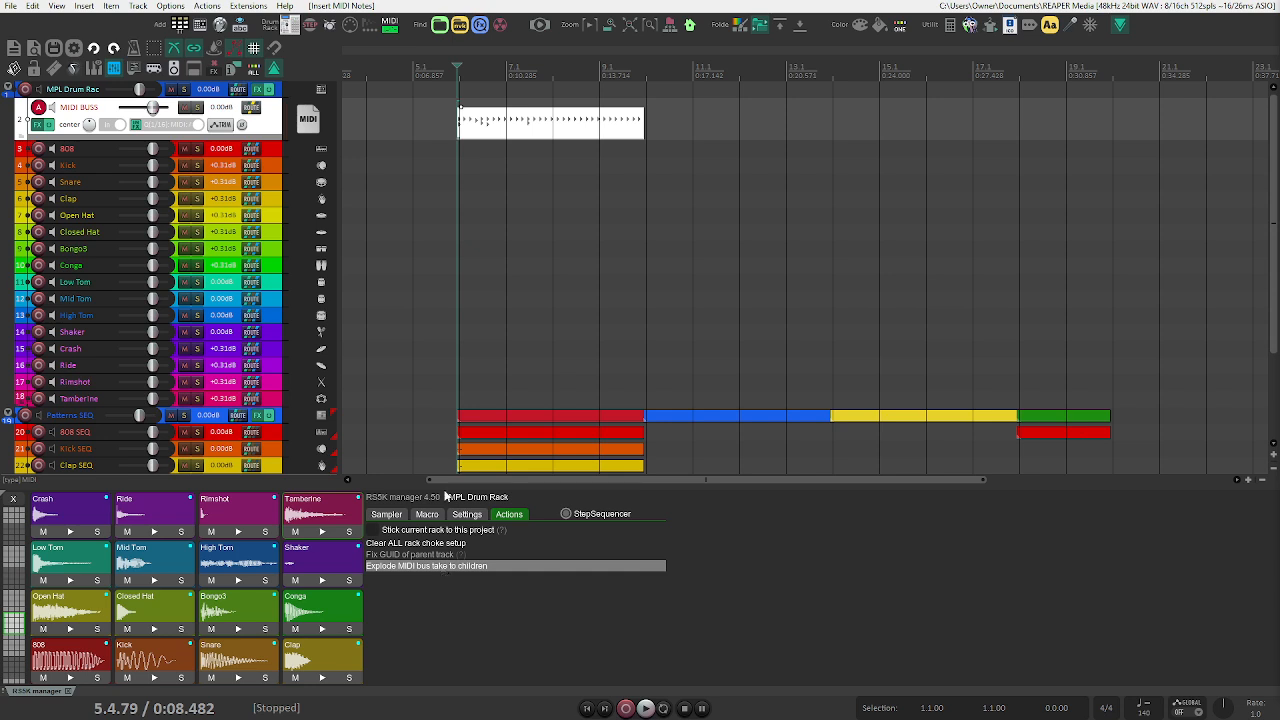
{"action": "left_click", "coordinate": [474, 116]}
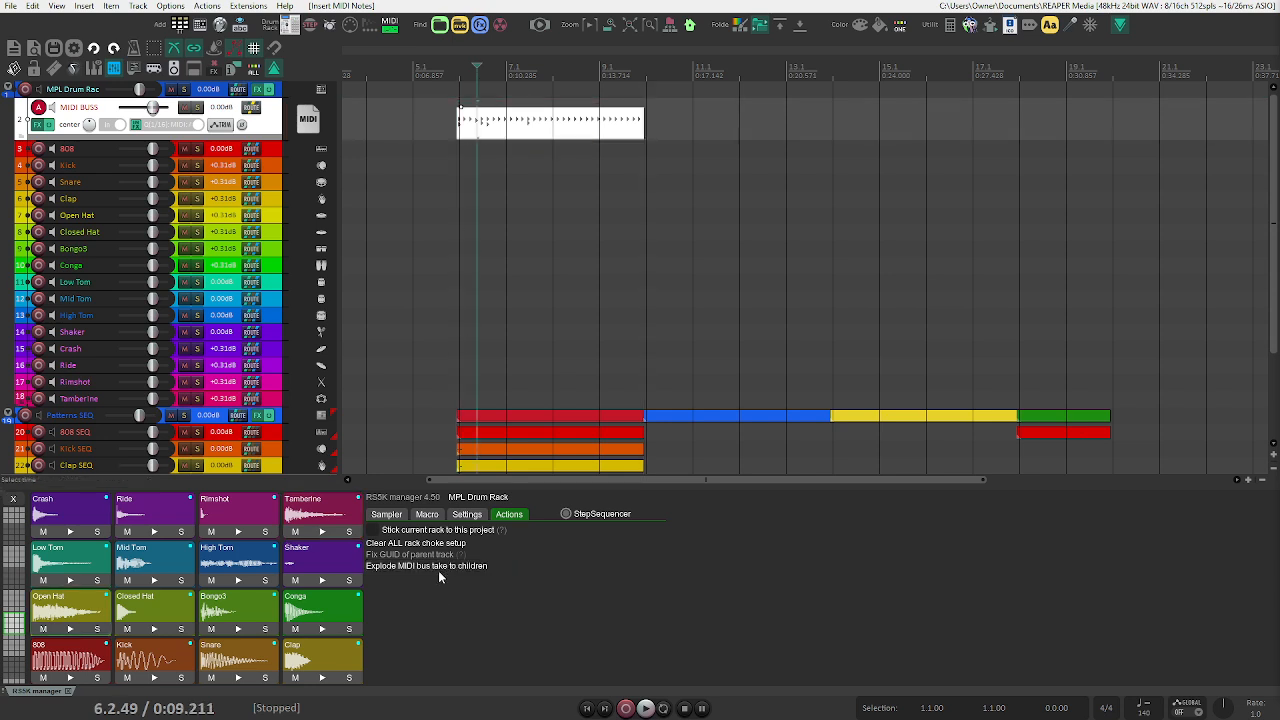
{"action": "left_click", "coordinate": [438, 570]}
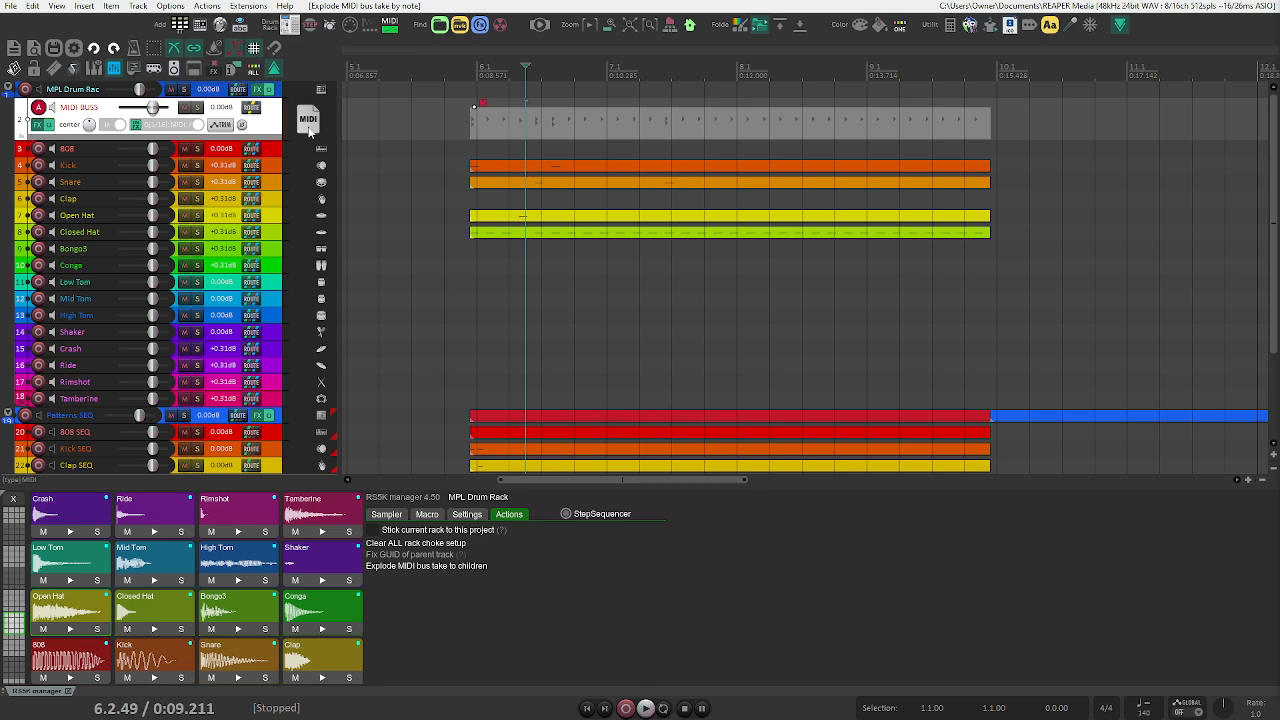
- Examine the exploded MIDI items on the drum rack child tracks and the Patterns SEQ tracks with their items
{"action": "scroll", "coordinate": [309, 201], "scroll_direction": "up", "scroll_amount": 4}
{"action": "scroll", "coordinate": [325, 278], "scroll_direction": "up", "scroll_amount": 3}
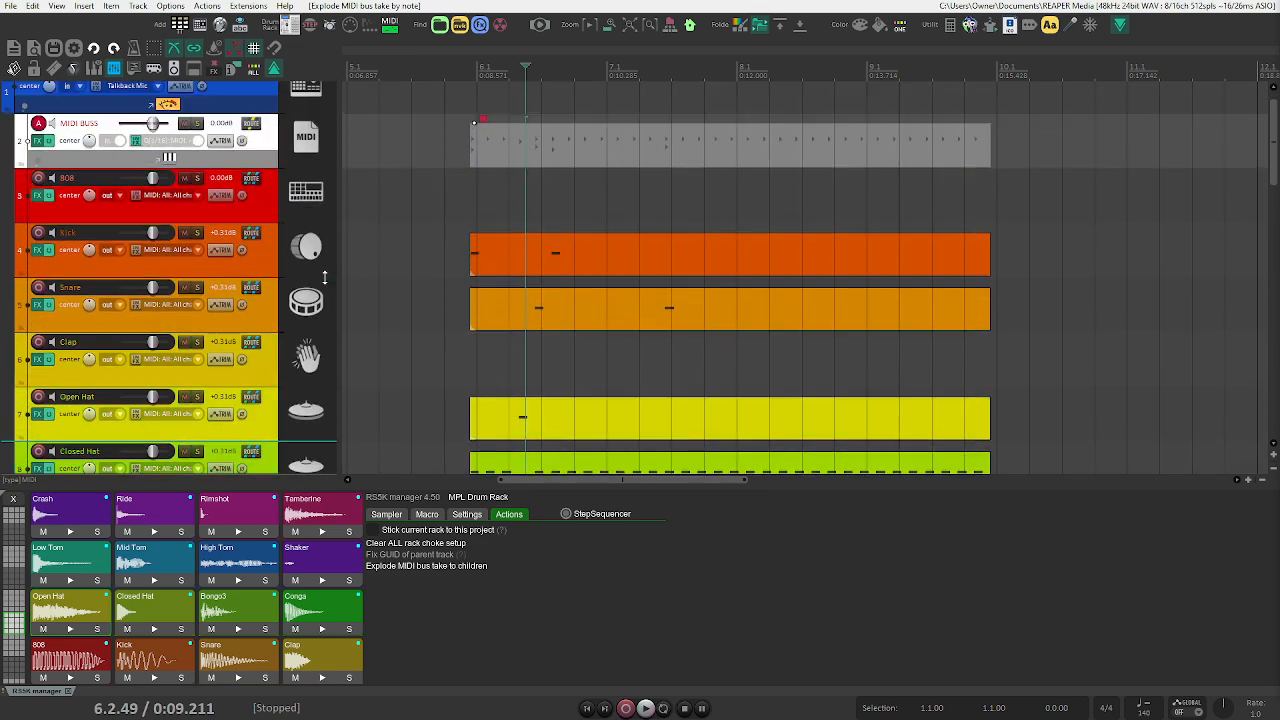
{"action": "scroll", "coordinate": [325, 278], "scroll_direction": "down", "scroll_amount": 1}
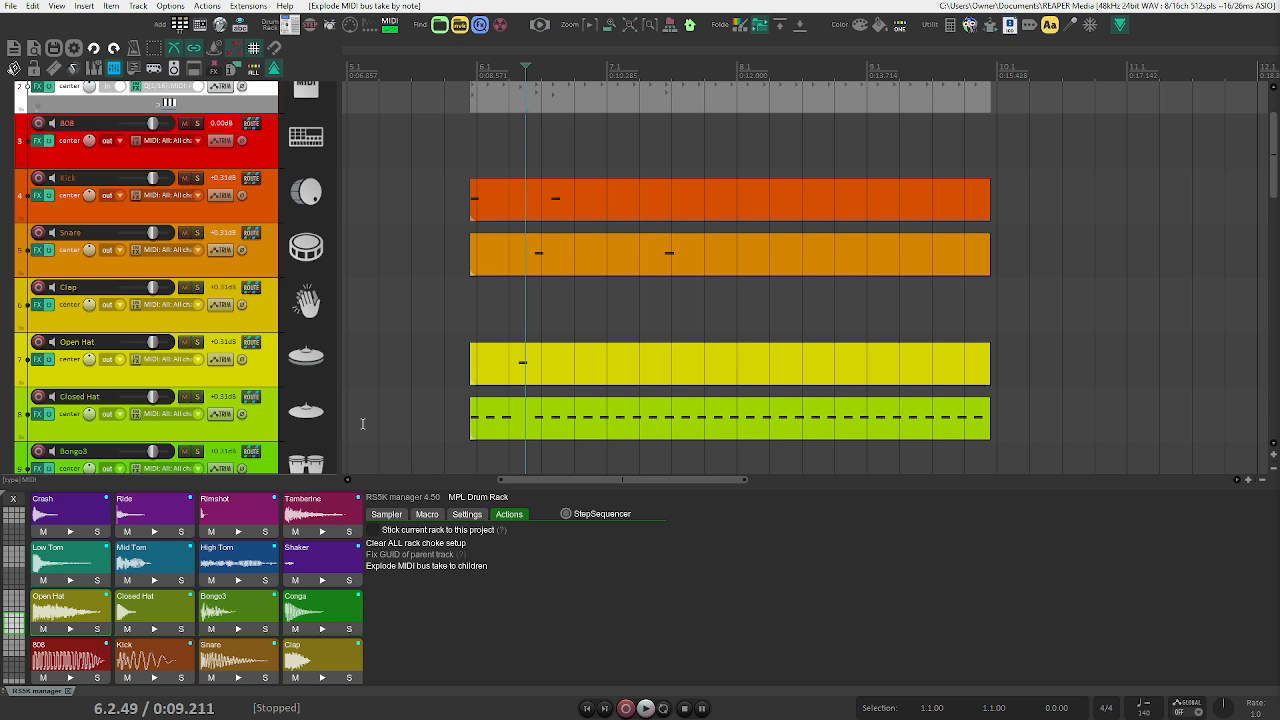
{"action": "scroll", "coordinate": [322, 102], "scroll_direction": "up", "scroll_amount": 1}
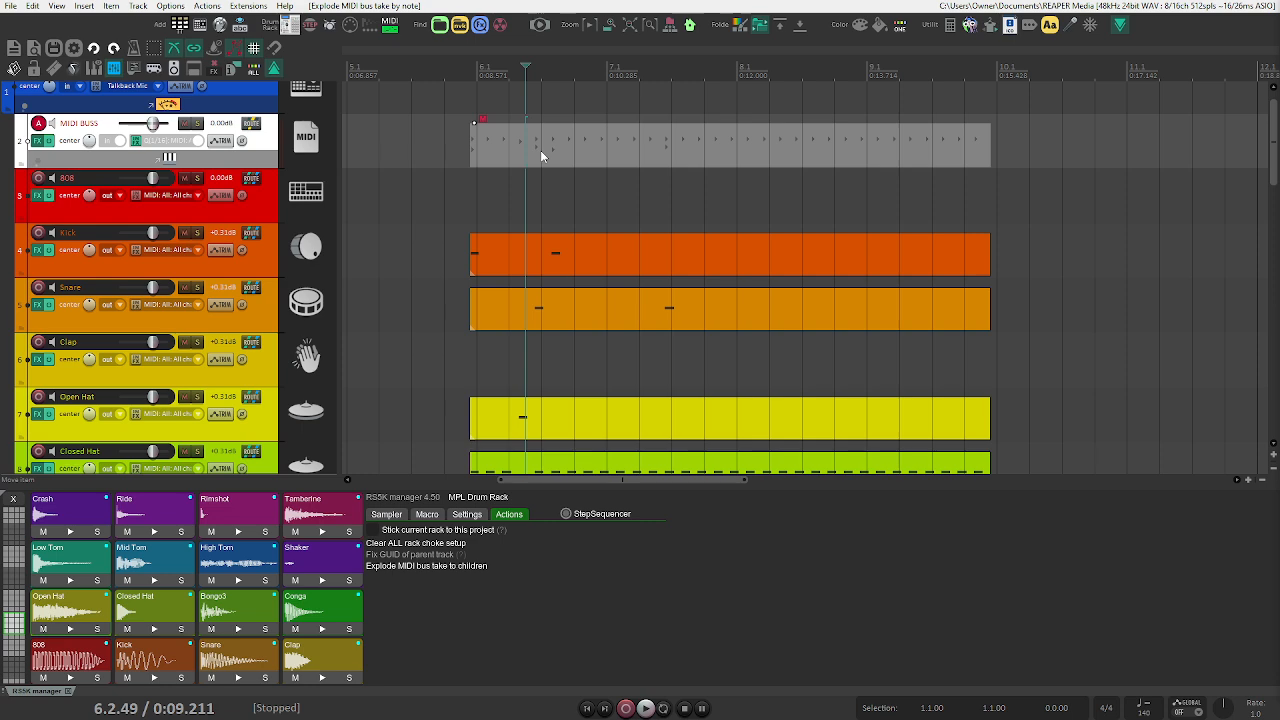
{"action": "scroll", "coordinate": [300, 170], "scroll_direction": "down", "scroll_amount": 10}
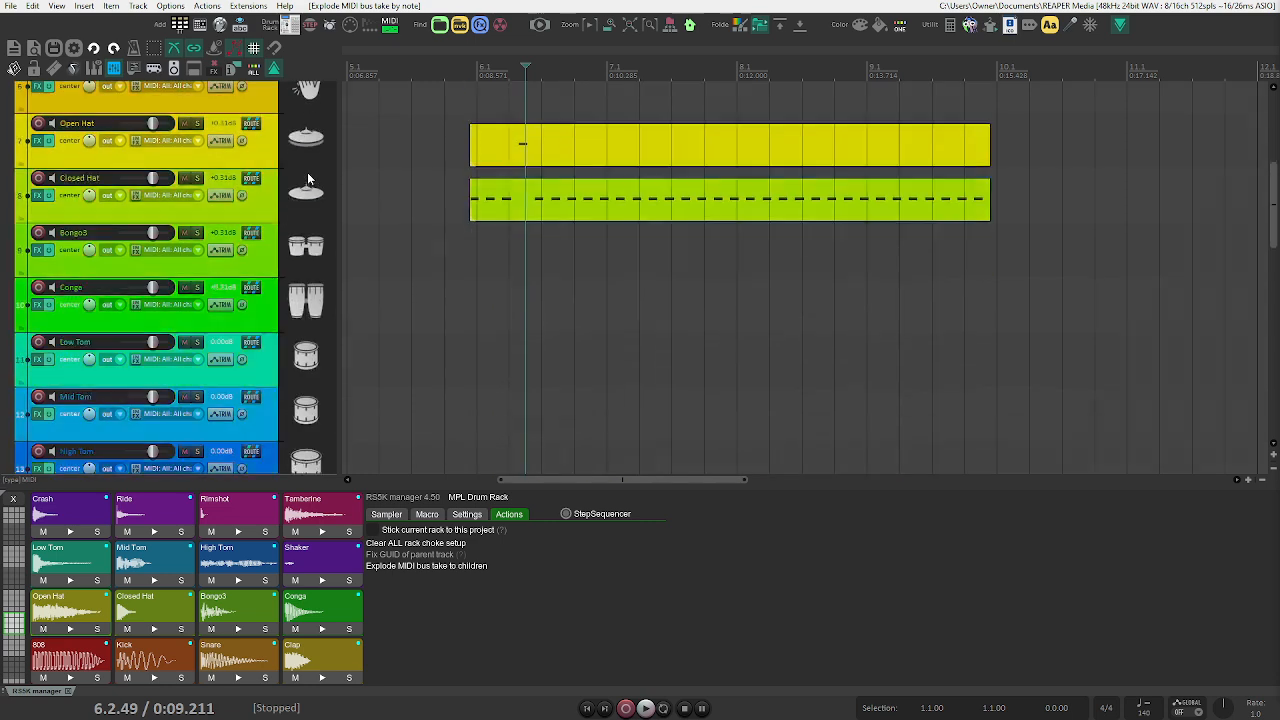
{"action": "scroll", "coordinate": [309, 186], "scroll_direction": "down", "scroll_amount": 4}
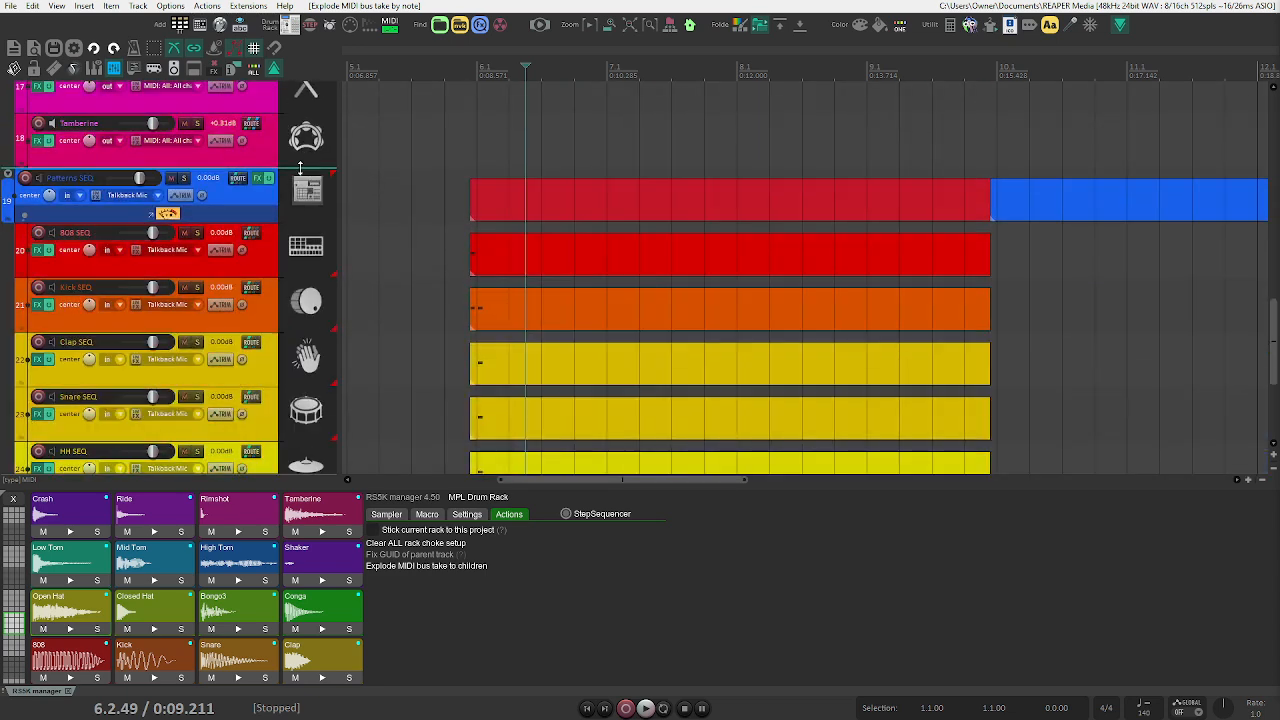
{"action": "left_click", "coordinate": [302, 190]}
{"action": "scroll", "coordinate": [300, 204], "scroll_direction": "down", "scroll_amount": 4}
{"action": "scroll", "coordinate": [300, 204], "scroll_direction": "up", "scroll_amount": 20}
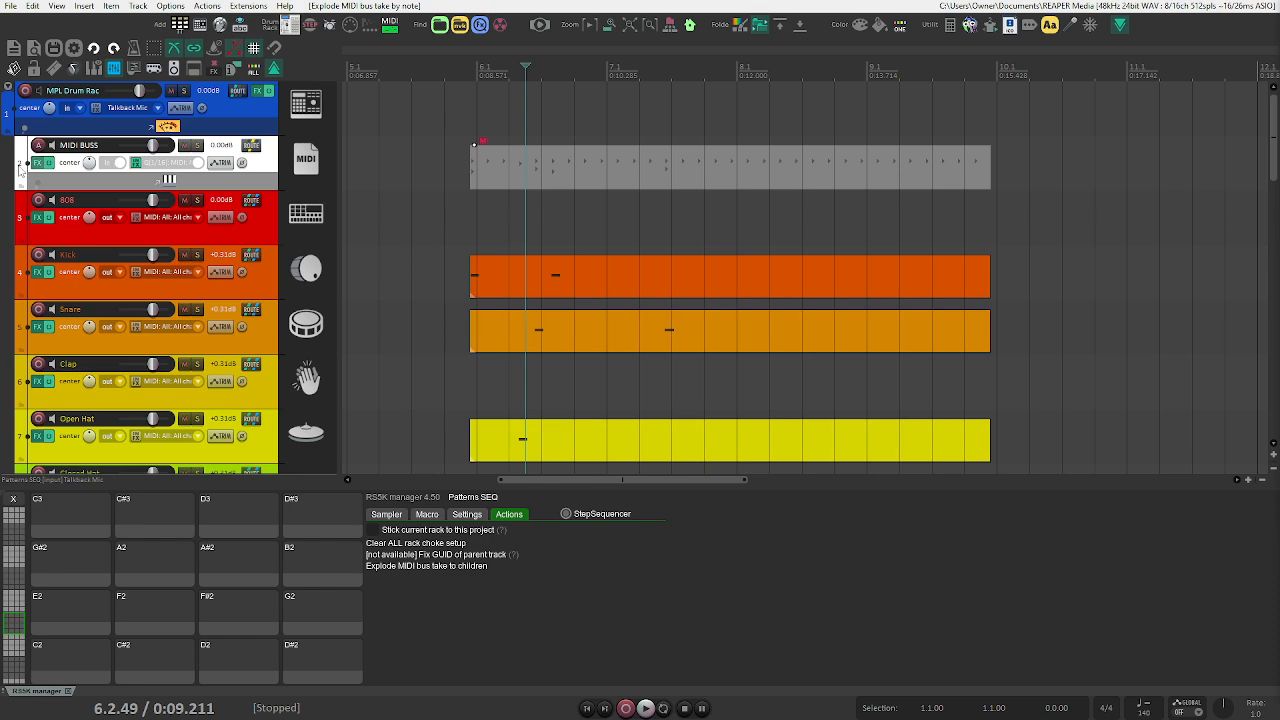
- Insert the ReaDrum_Machine_Script track template and open the ReaDrum Machine, moving its window clear of the track list
{"action": "left_click", "coordinate": [183, 30]}
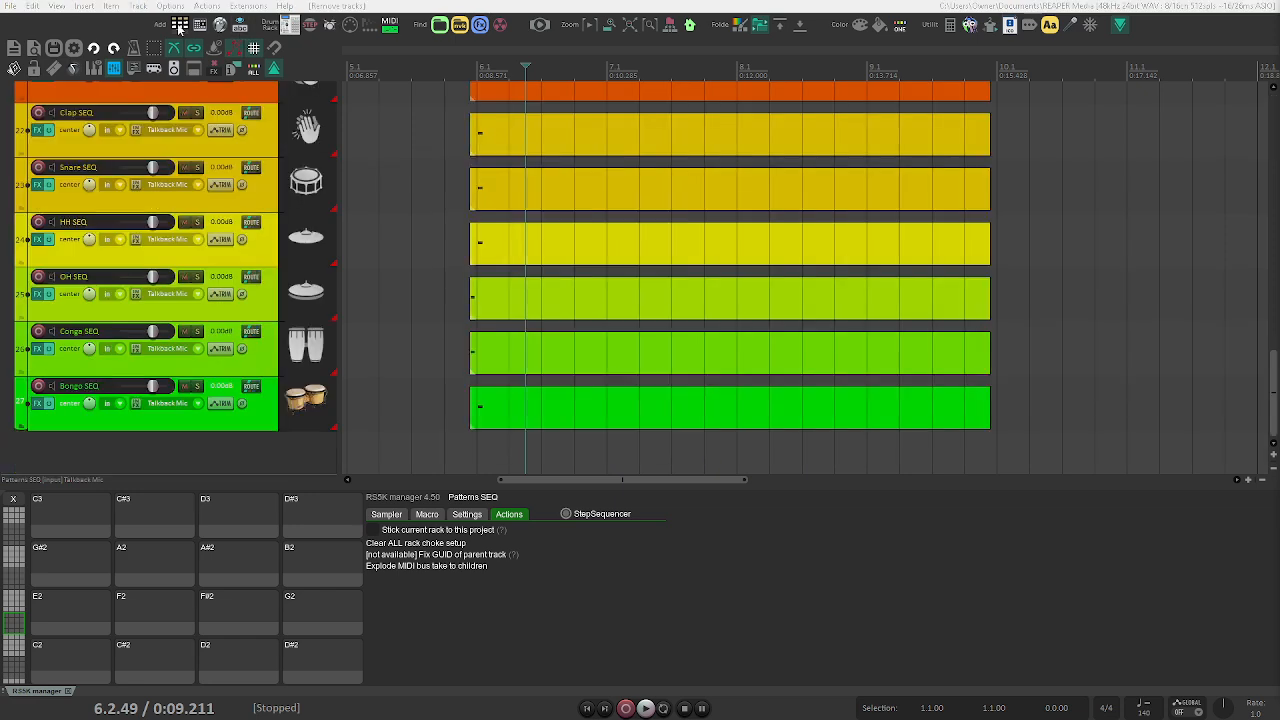
{"action": "left_click", "coordinate": [817, 212]}
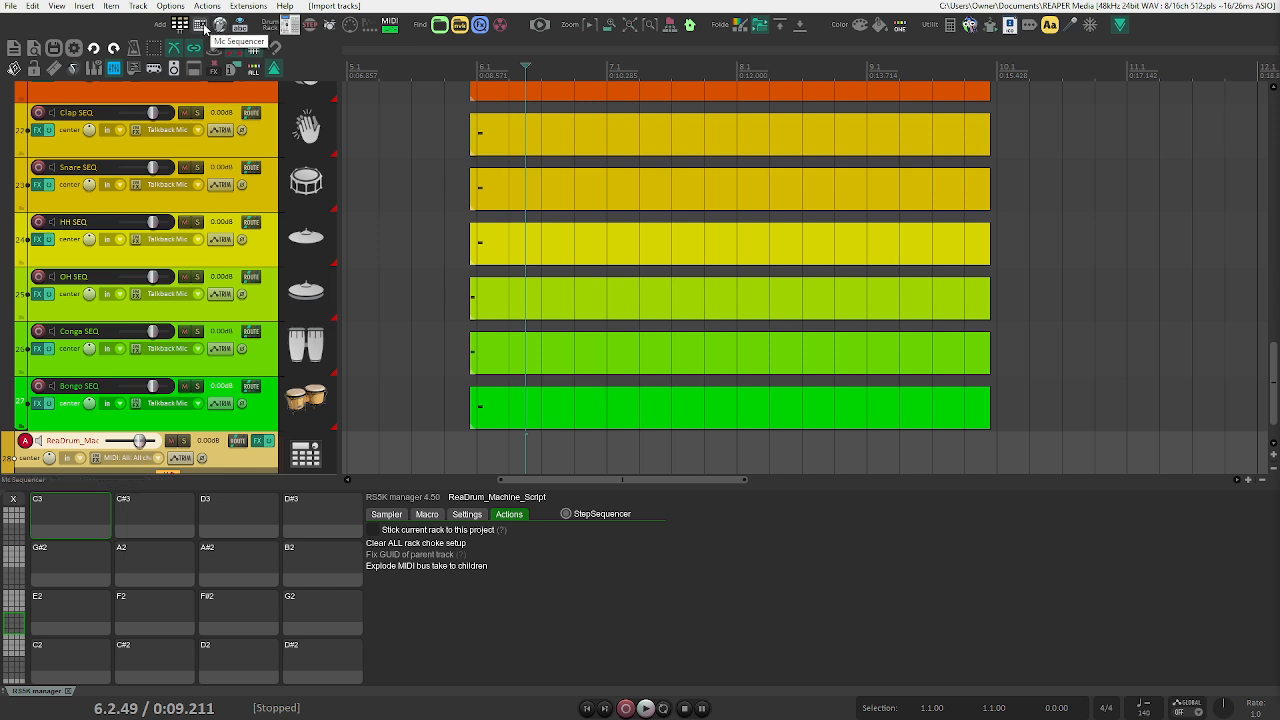
{"action": "left_click", "coordinate": [203, 27]}
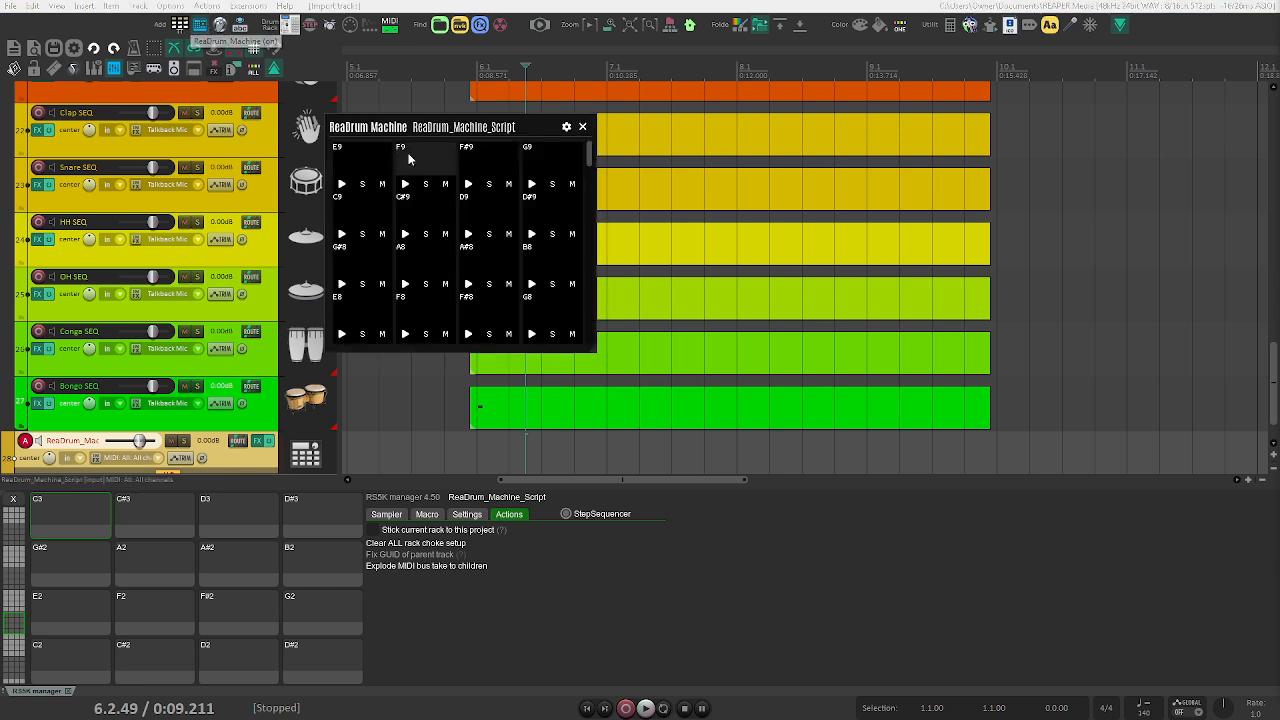
{"action": "left_click_drag", "start_coordinate": [405, 130], "coordinate": [765, 131]}
{"action": "scroll", "coordinate": [311, 457], "scroll_direction": "down", "scroll_amount": 1}
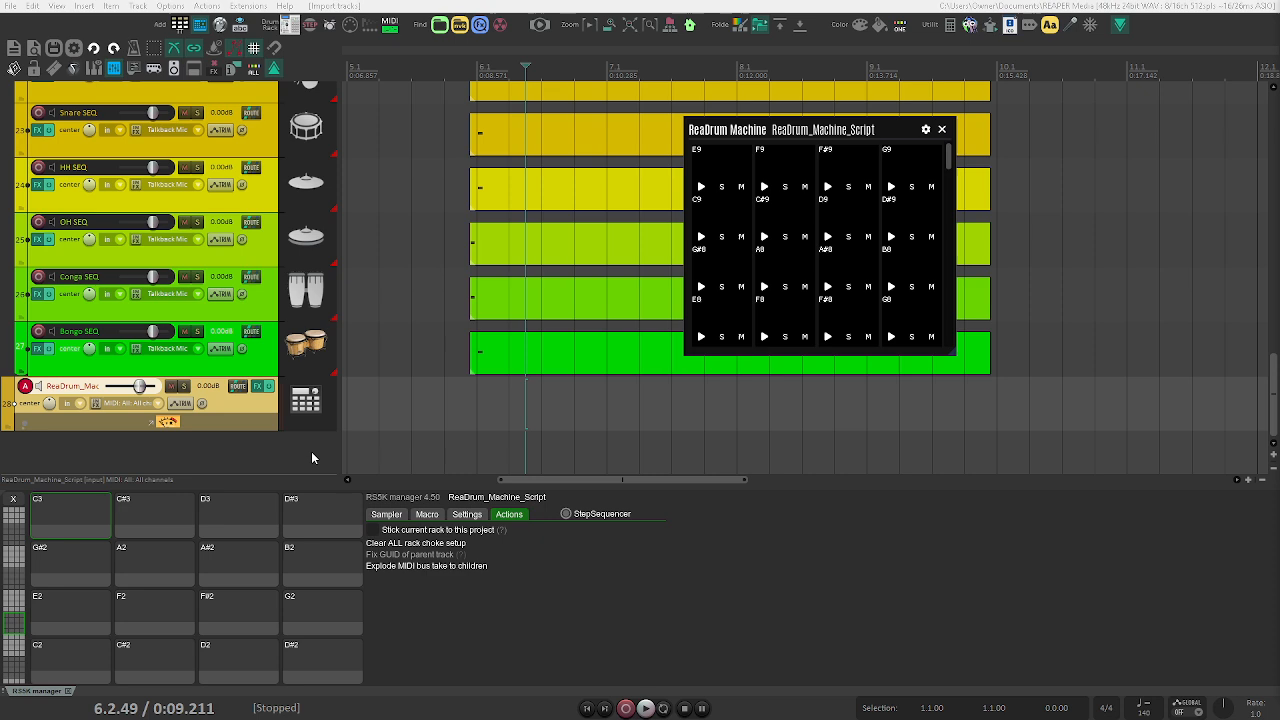
- Open the Media Explorer, load the BVKER - Bad 808 - 05 (C#) sample onto the E8 pad and audition it
{"action": "left_click", "coordinate": [14, 70]}
{"action": "left_click", "coordinate": [33, 145]}
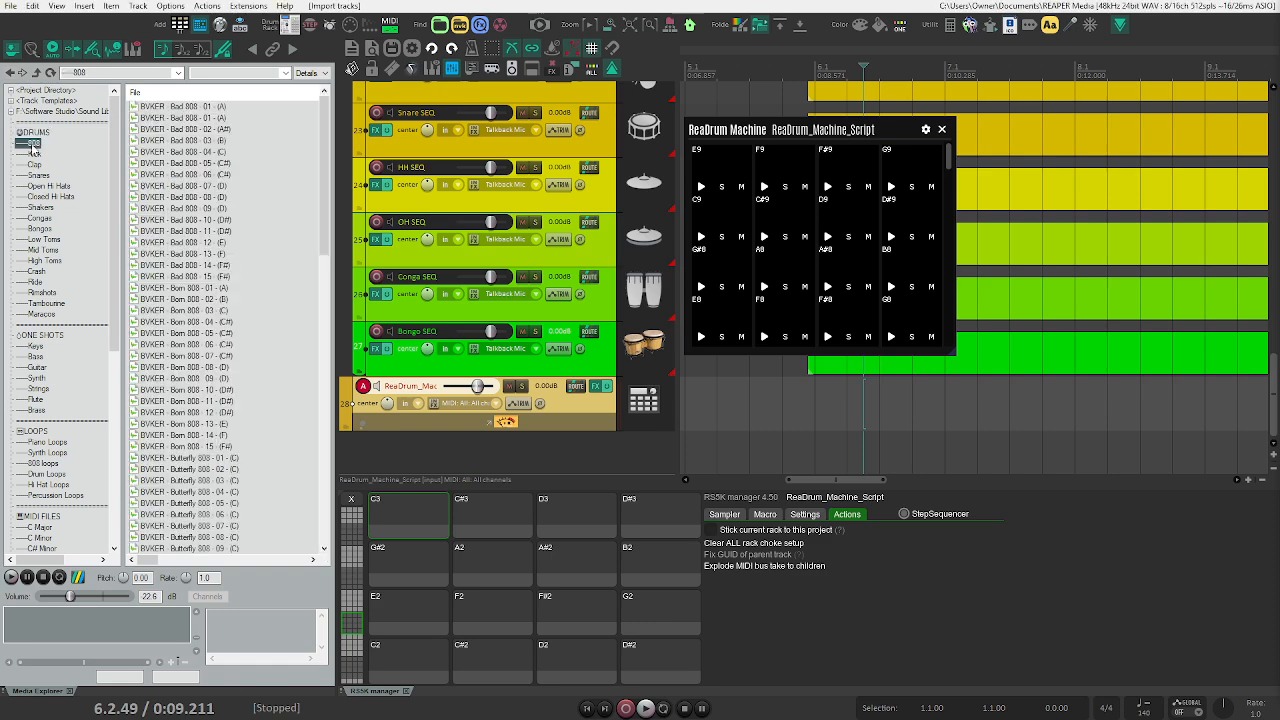
{"action": "left_click_drag", "start_coordinate": [178, 163], "coordinate": [704, 322]}
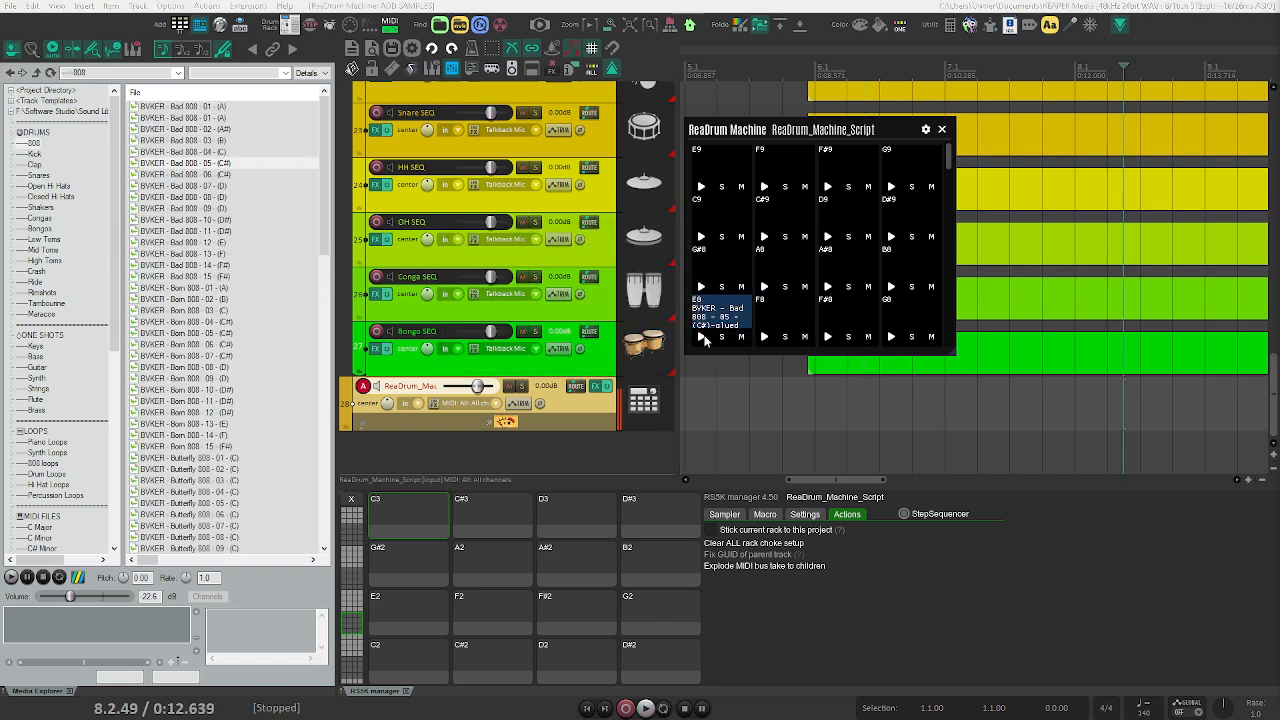
{"action": "left_click", "coordinate": [703, 338]}
- Load the BVKER - Drip Kick 07 sample from the Kick folder onto the F8 pad of the ReaDrum Machine
{"action": "left_click", "coordinate": [36, 154]}
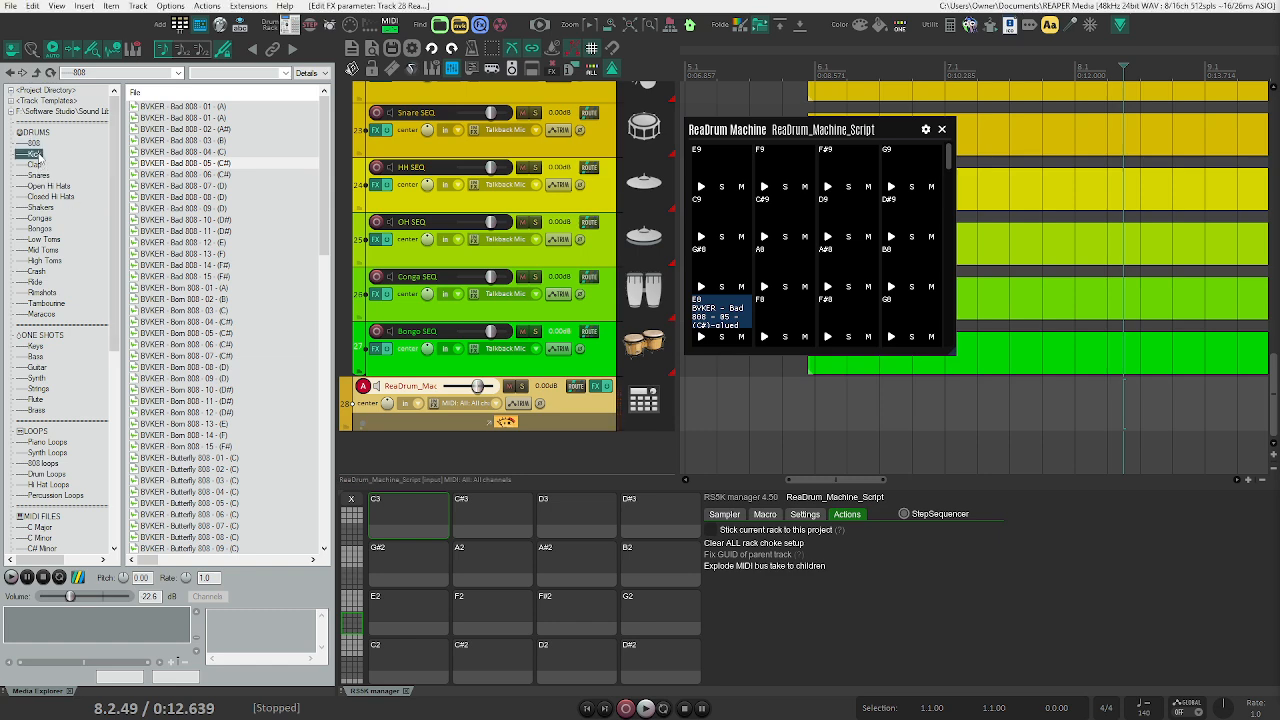
{"action": "scroll", "coordinate": [202, 429], "scroll_direction": "down", "scroll_amount": 7}
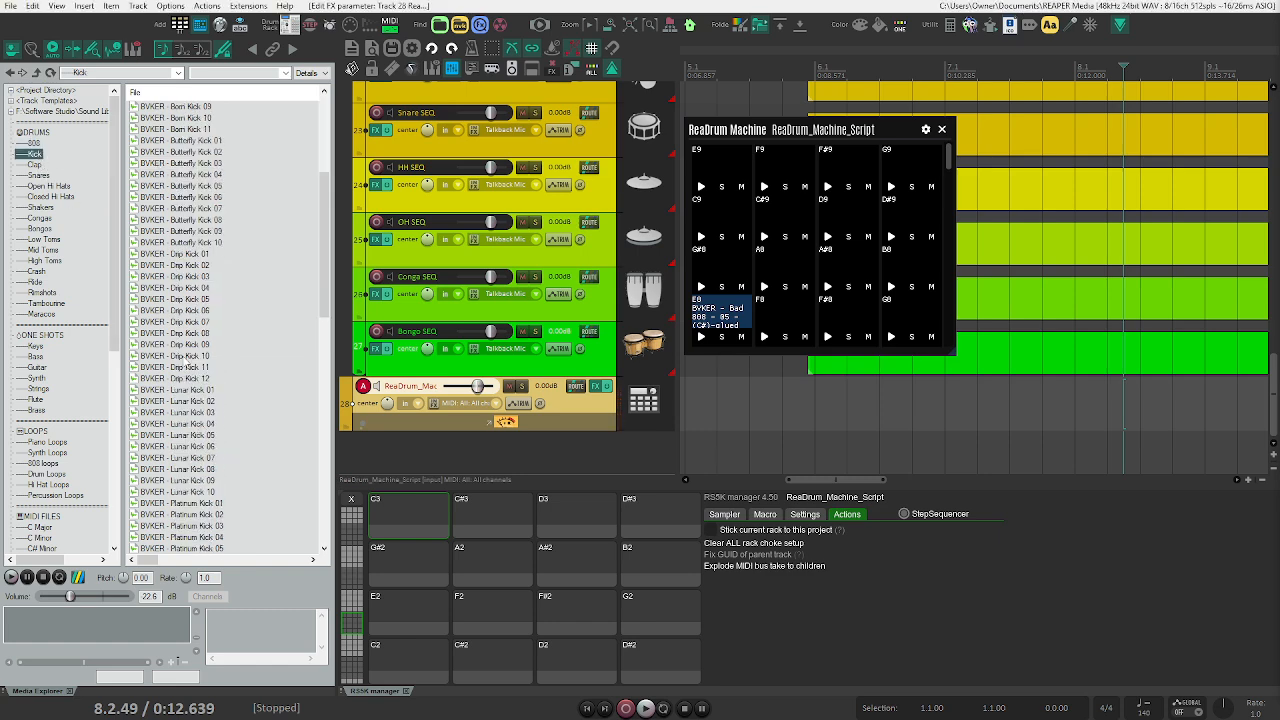
{"action": "left_click_drag", "start_coordinate": [182, 324], "coordinate": [758, 310]}
- Load BVKER - Drip Snare 04 from the Snares folder onto the F#8 pad and audition it
{"action": "left_click", "coordinate": [38, 176]}
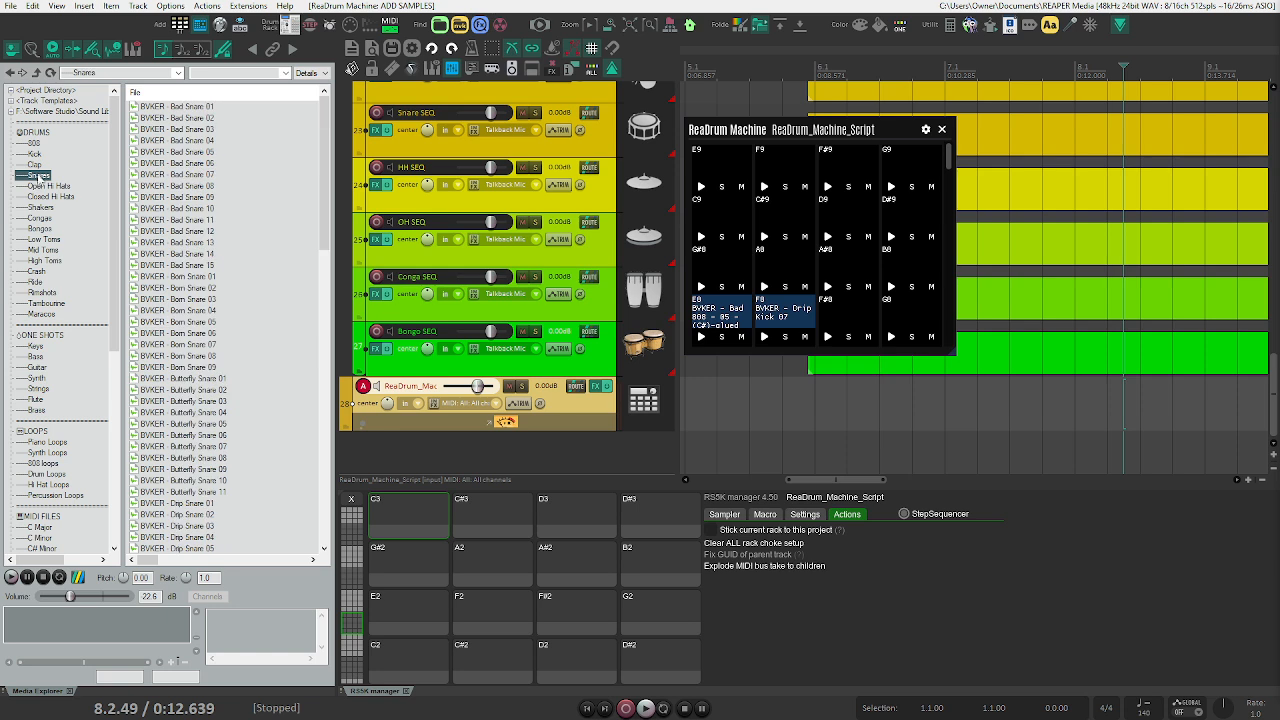
{"action": "scroll", "coordinate": [194, 374], "scroll_direction": "down", "scroll_amount": 7}
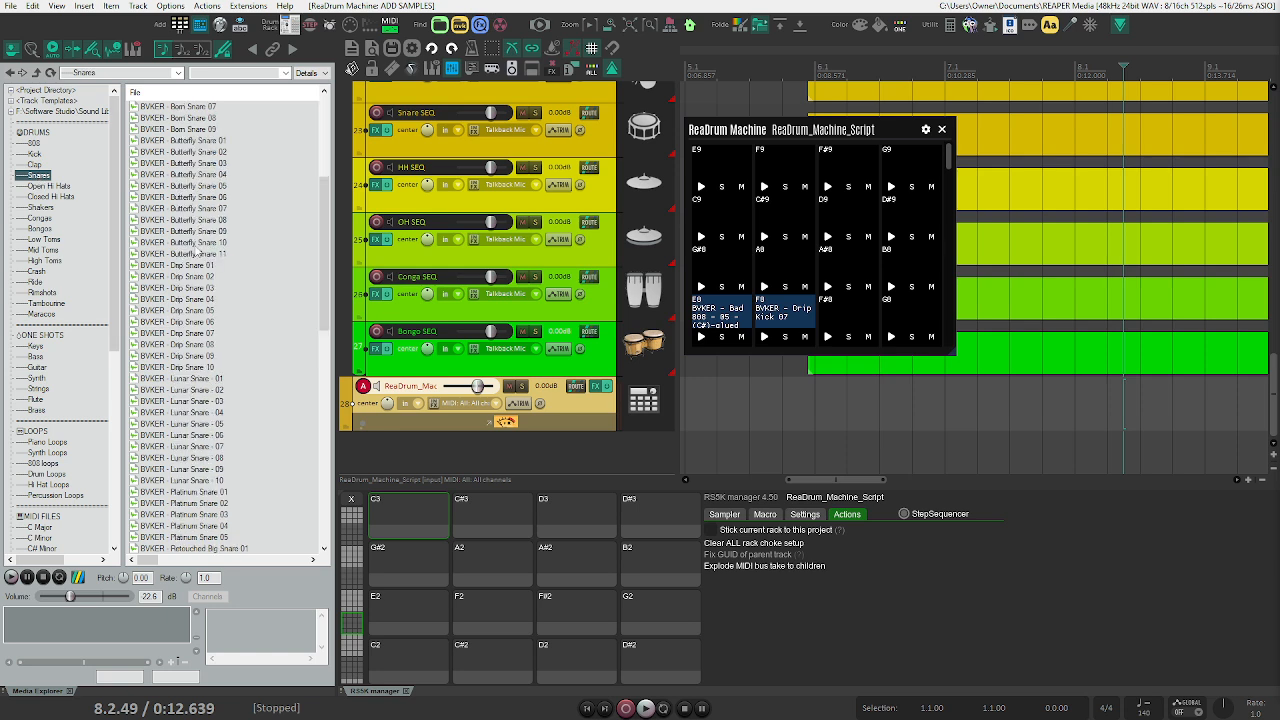
{"action": "left_click_drag", "start_coordinate": [192, 300], "coordinate": [840, 332]}
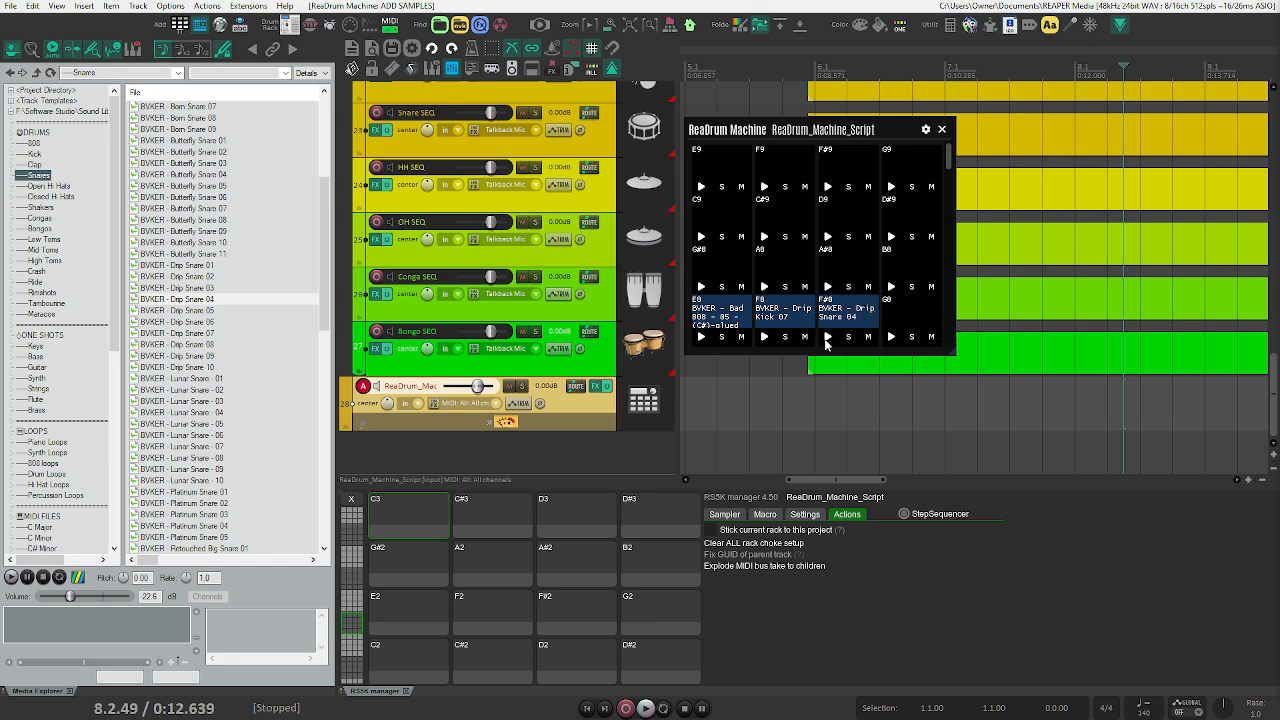
{"action": "left_click", "coordinate": [827, 338]}
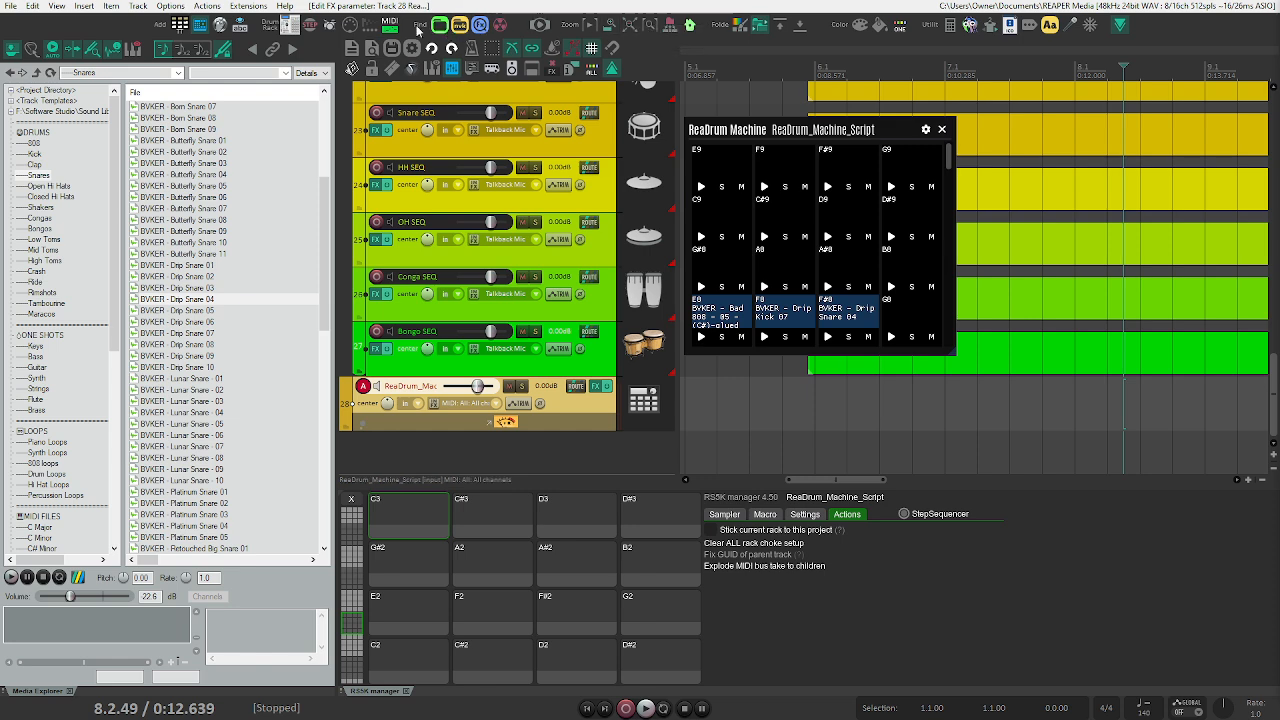
- Insert a four-bar MIDI item on the ReaDrum_Machine_Script track and dock its MIDI editor below the arrange view in place of the RS5K manager
{"action": "left_click", "coordinate": [393, 24]}
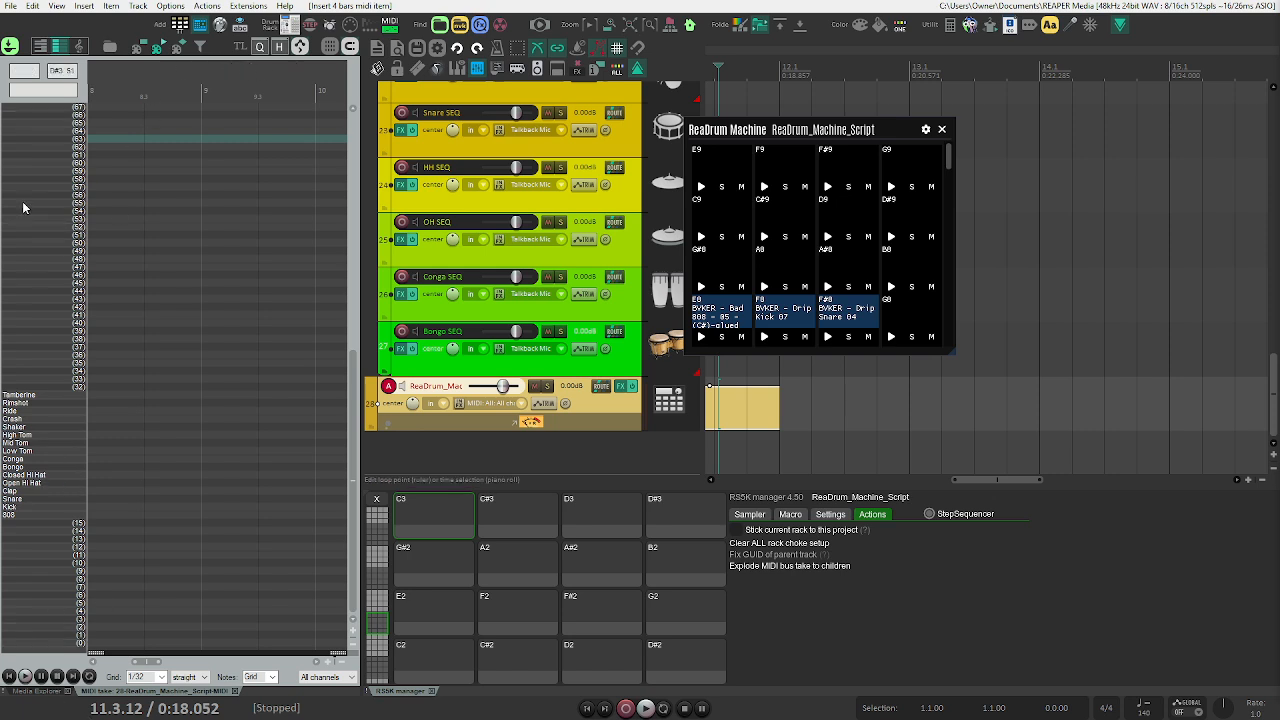
{"action": "left_click", "coordinate": [9, 46]}
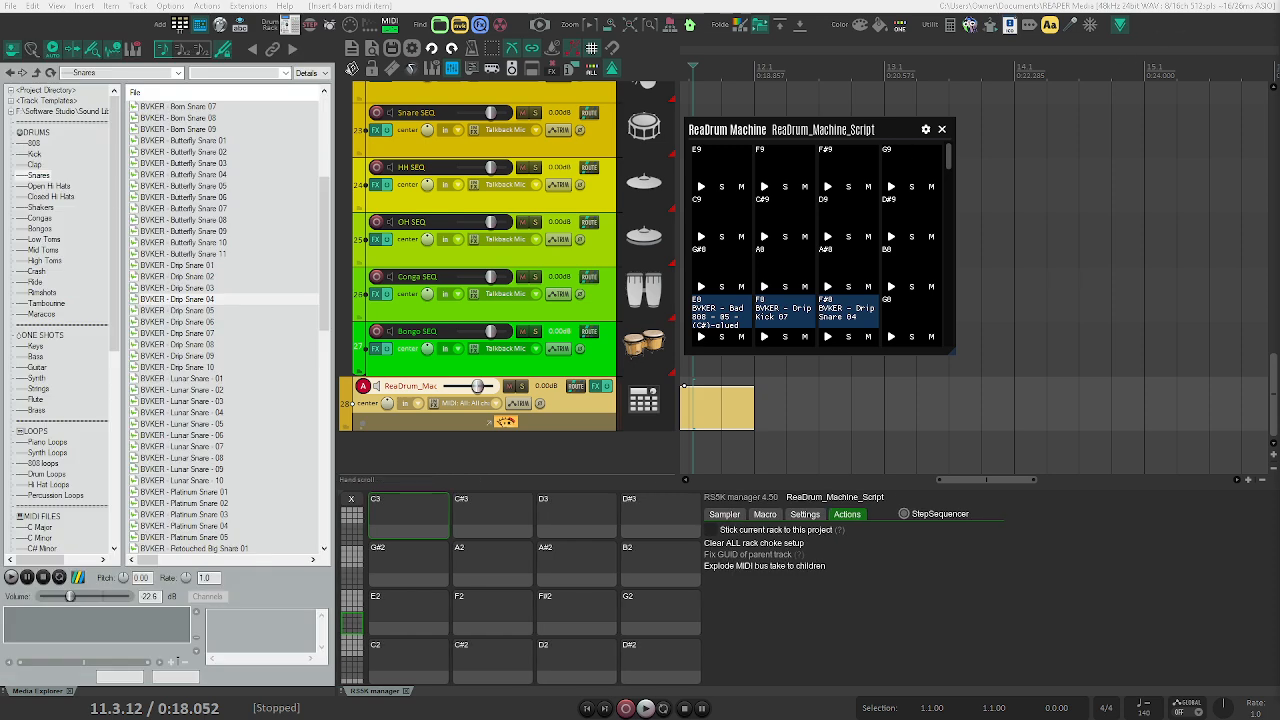
{"action": "double_click", "coordinate": [685, 386]}
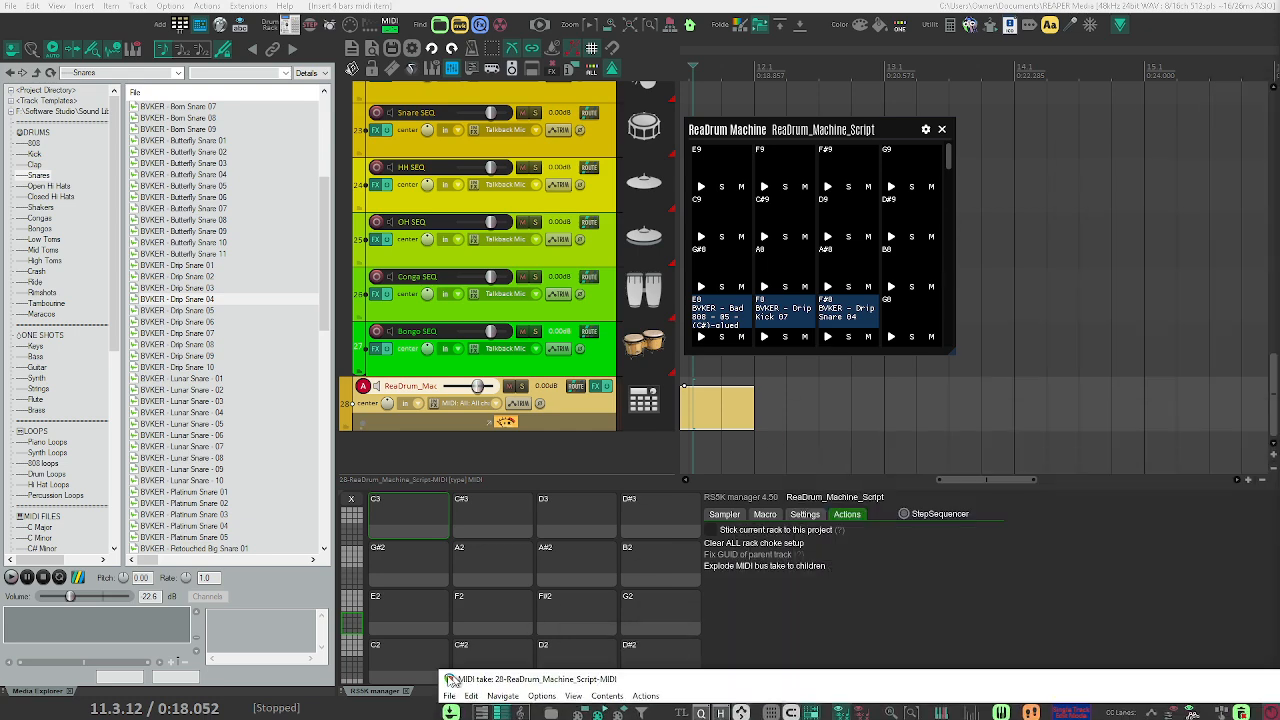
{"action": "left_click_drag", "start_coordinate": [455, 595], "coordinate": [170, 177]}
{"action": "left_click", "coordinate": [165, 210]}
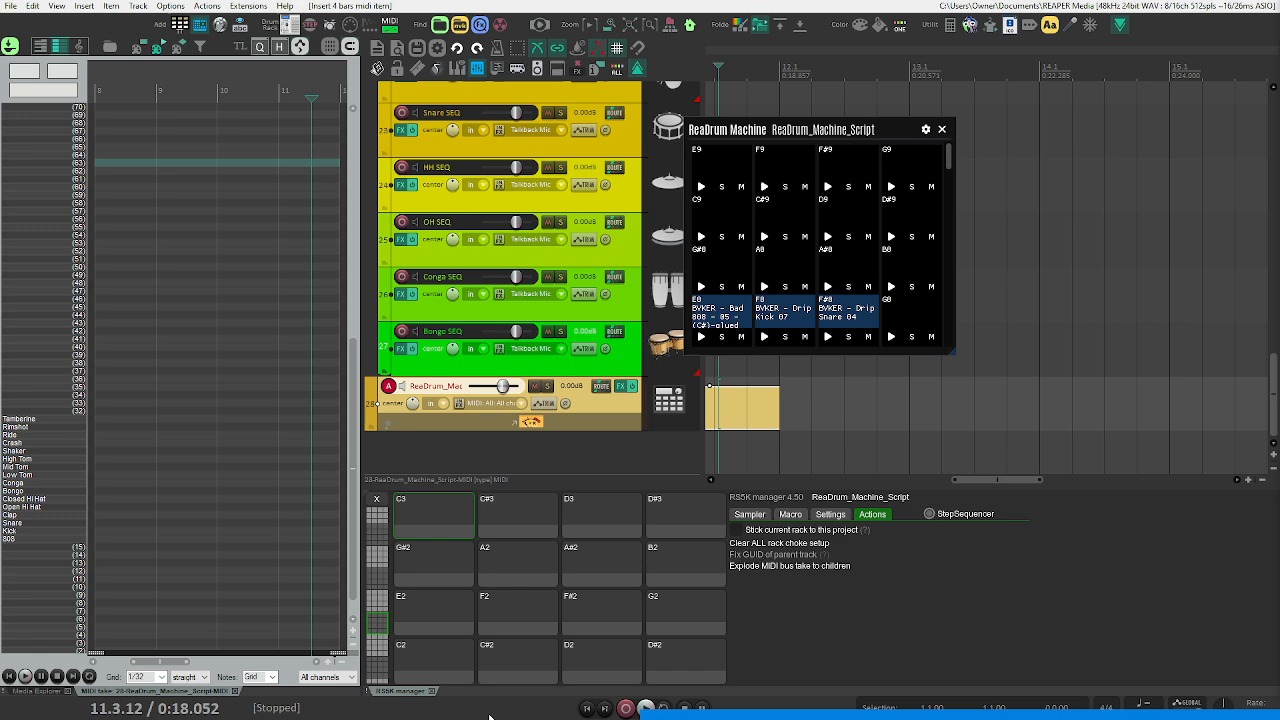
{"action": "left_click_drag", "start_coordinate": [527, 716], "coordinate": [526, 717]}
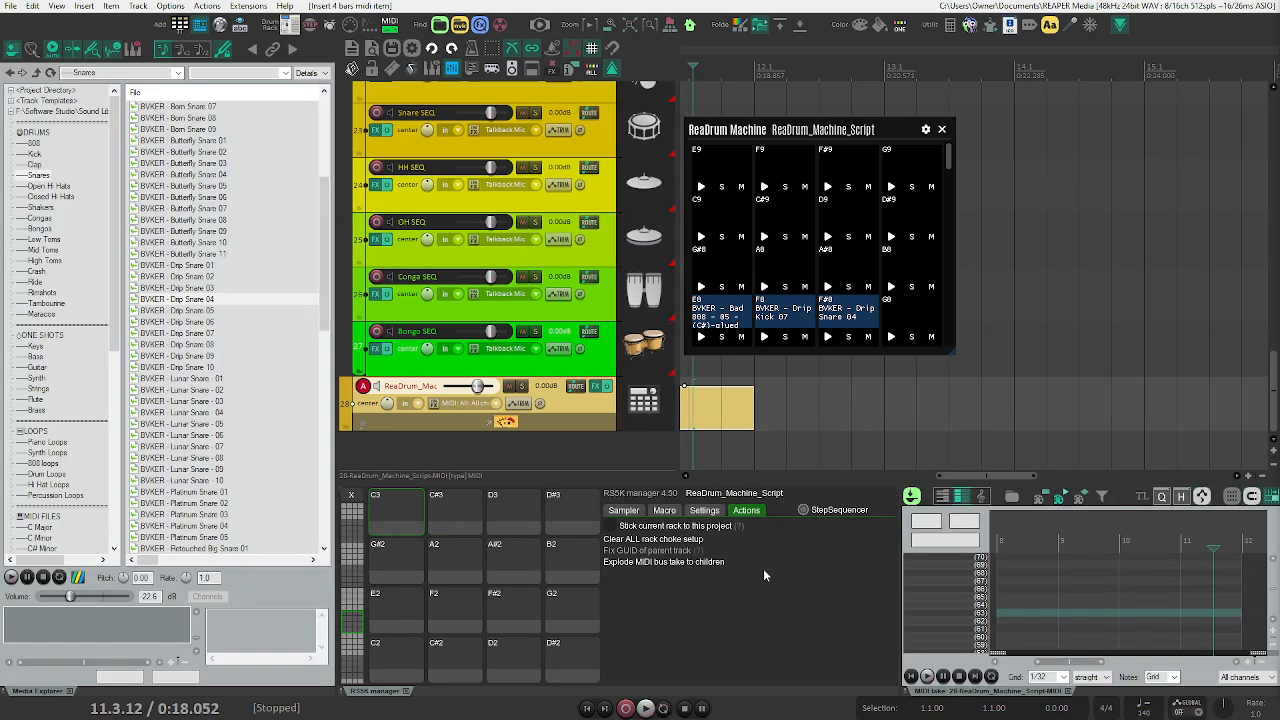
{"action": "left_click", "coordinate": [289, 27]}
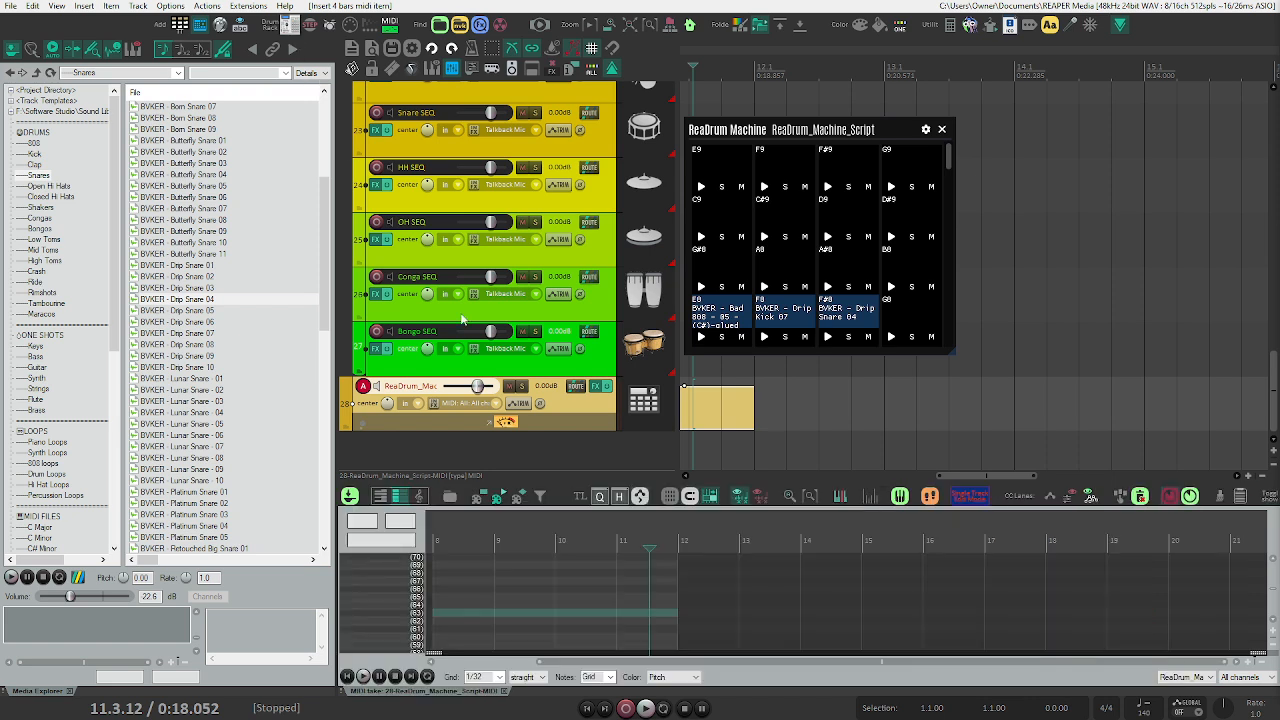
- Move the edit cursor to bar 8 and fit the MIDI editor to the item, showing the named drum rows
{"action": "left_click", "coordinate": [789, 497]}
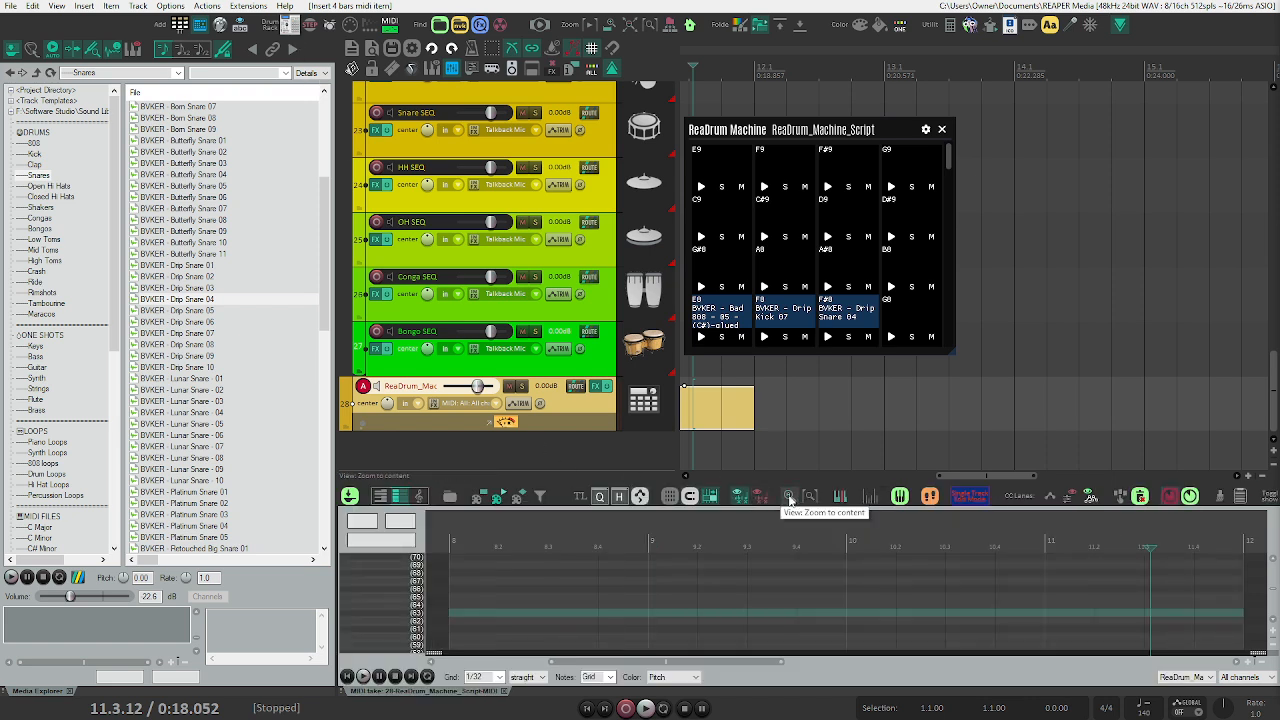
{"action": "scroll", "coordinate": [754, 623], "scroll_direction": "down", "scroll_amount": 5}
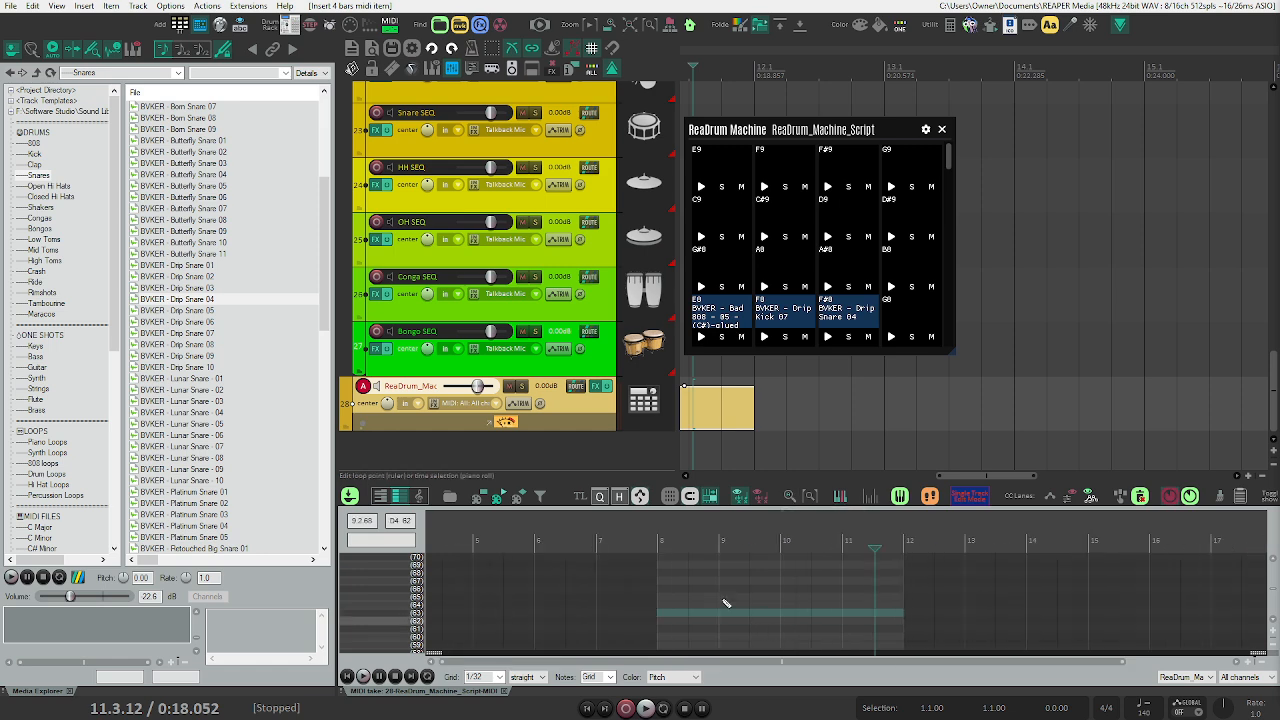
{"action": "left_click", "coordinate": [660, 546]}
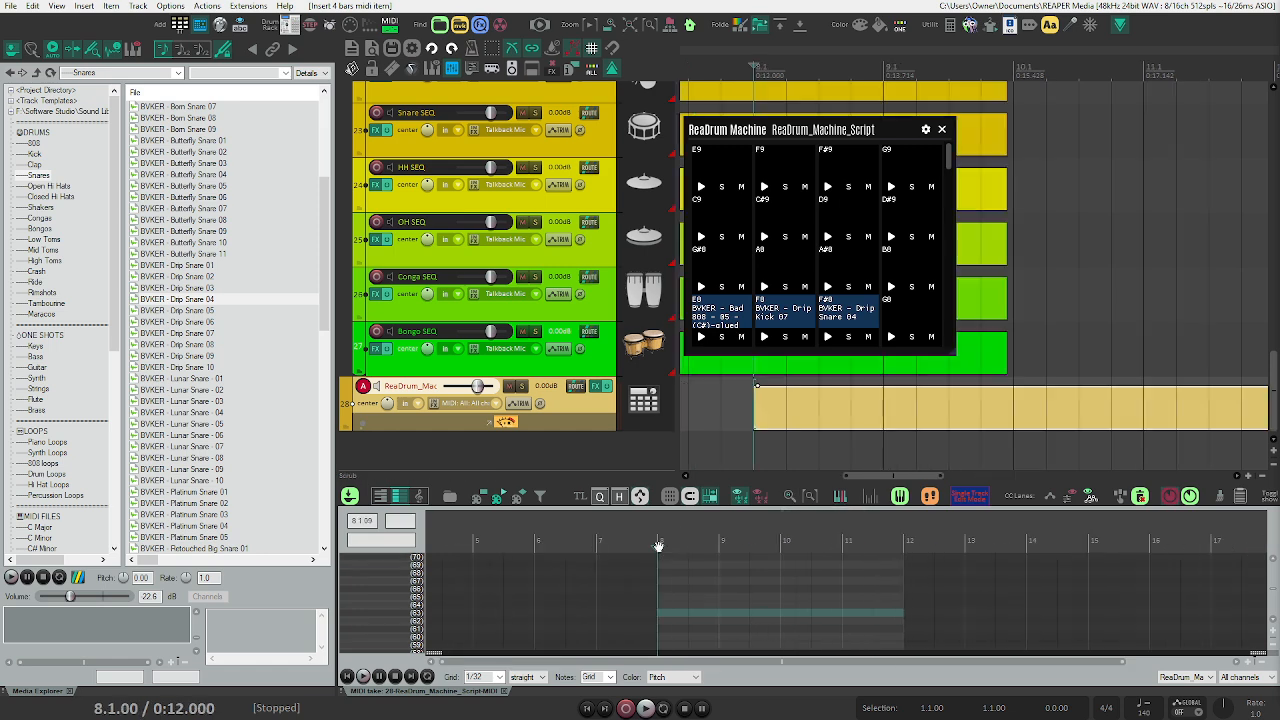
{"action": "left_click", "coordinate": [787, 499]}
{"action": "scroll", "coordinate": [389, 627], "scroll_direction": "down", "scroll_amount": 5}
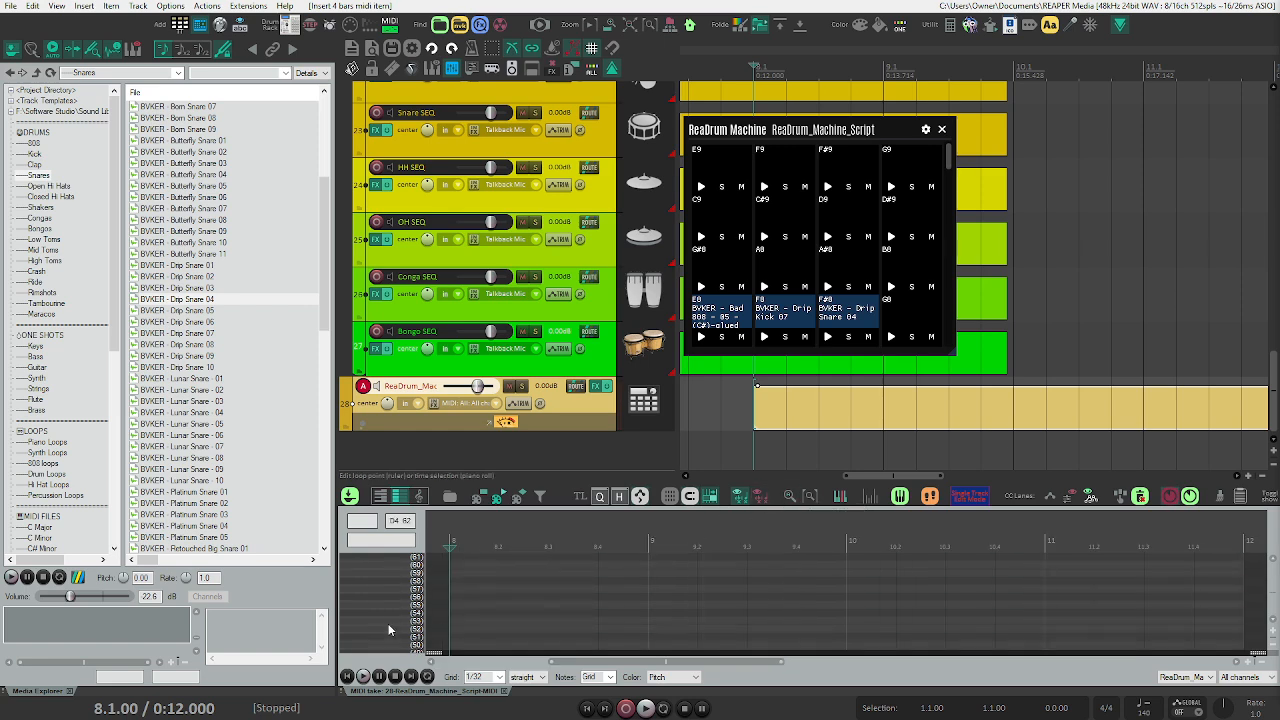
{"action": "scroll", "coordinate": [389, 630], "scroll_direction": "down", "scroll_amount": 2}
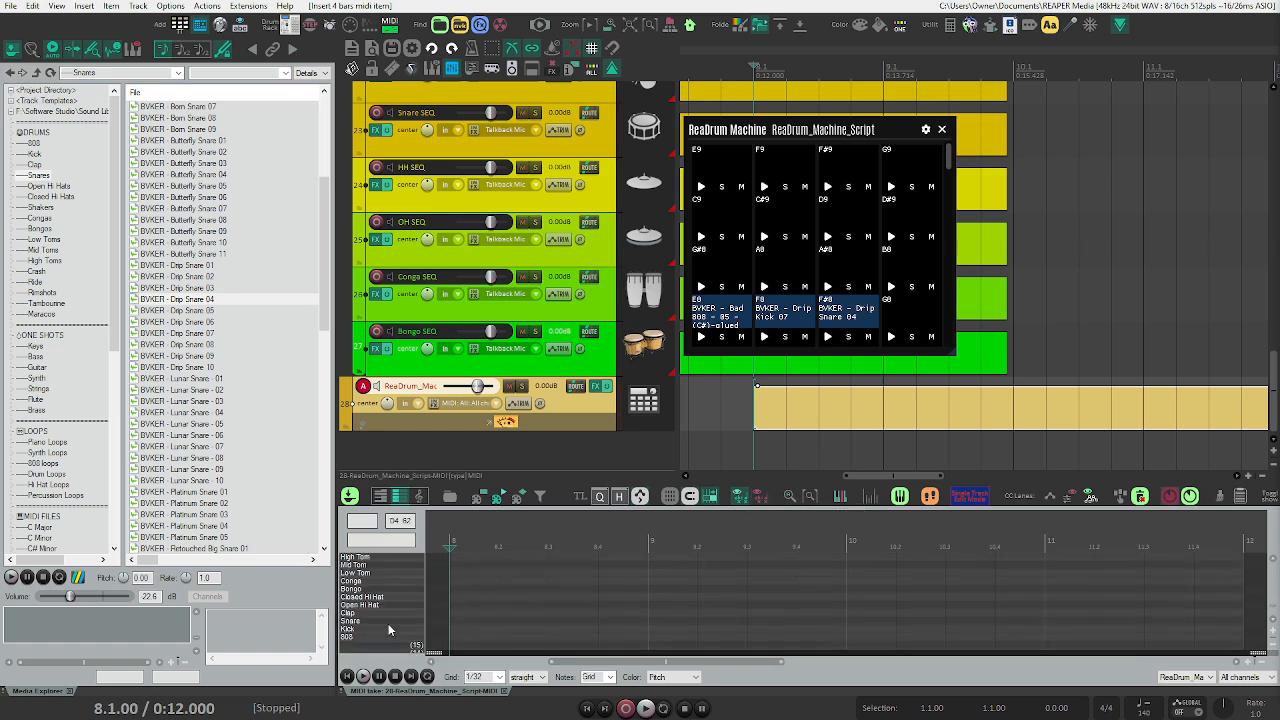
- Open the Drip Kick 07 pad's sampler, audition the kick while checking the editor's note rows, and close the FX windows
{"action": "scroll", "coordinate": [843, 243], "scroll_direction": "down", "scroll_amount": 2}
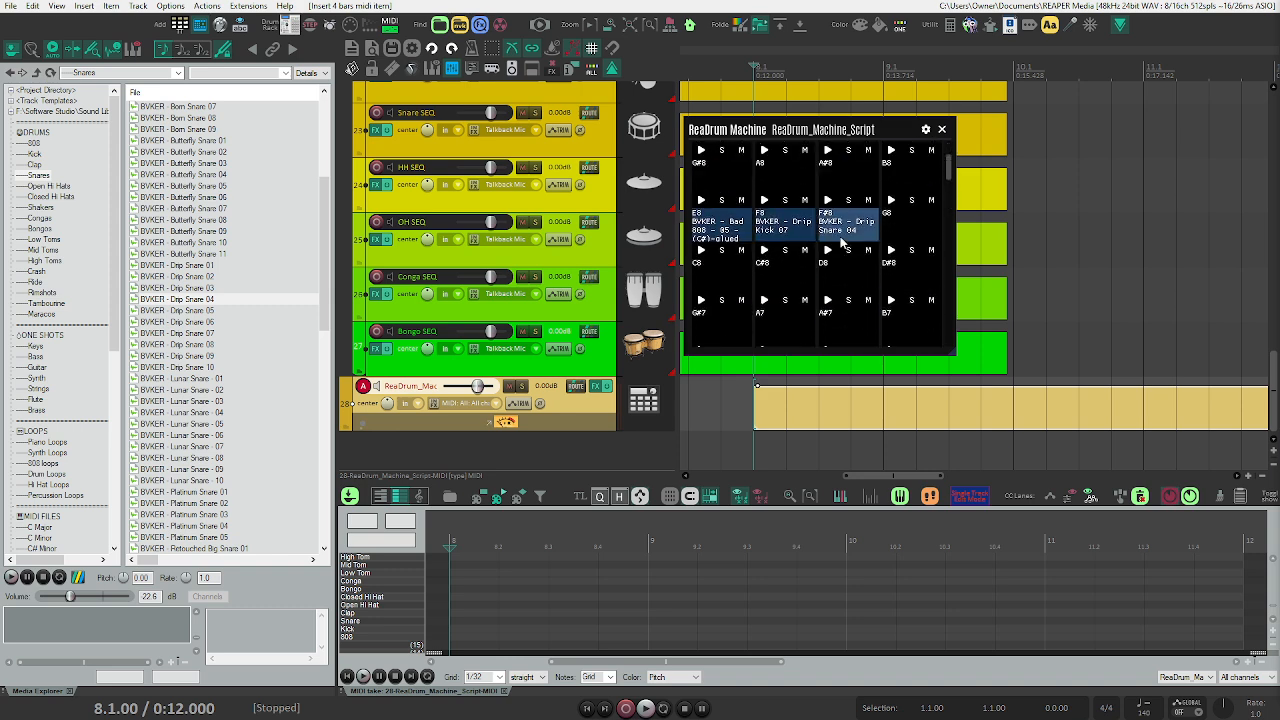
{"action": "left_click", "coordinate": [766, 285]}
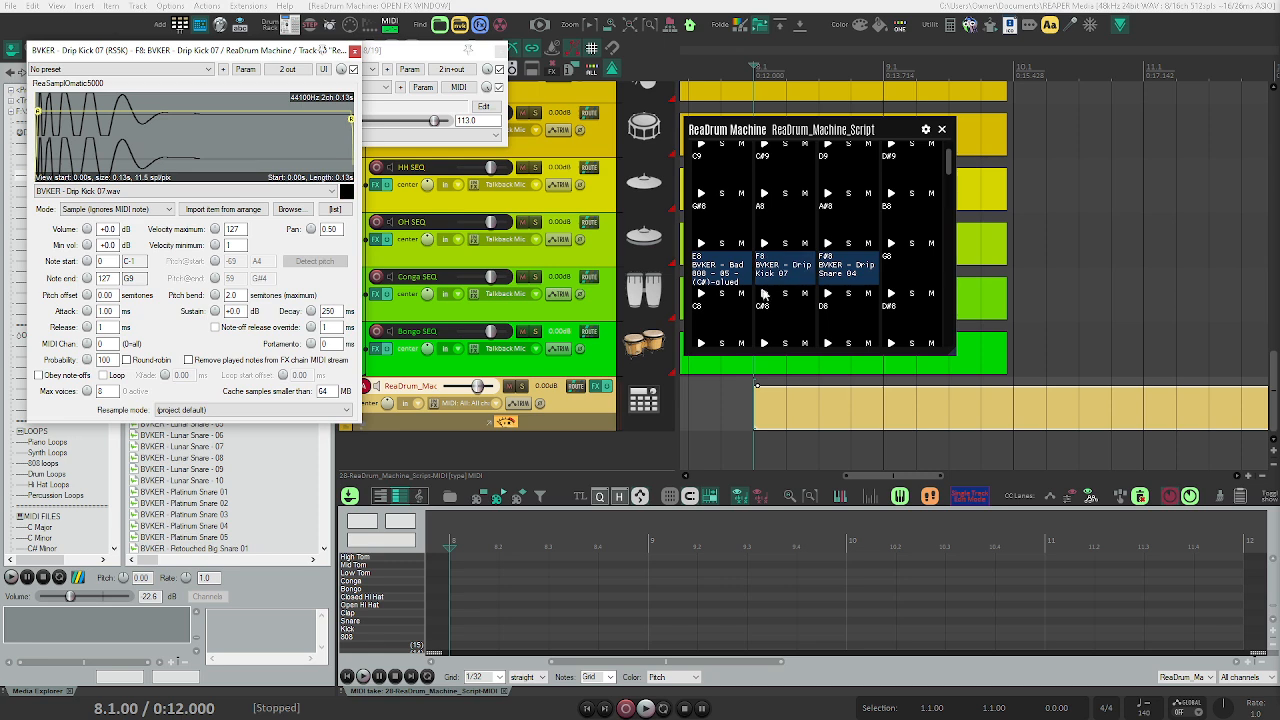
{"action": "left_click", "coordinate": [763, 294]}
{"action": "scroll", "coordinate": [404, 594], "scroll_direction": "up", "scroll_amount": 6}
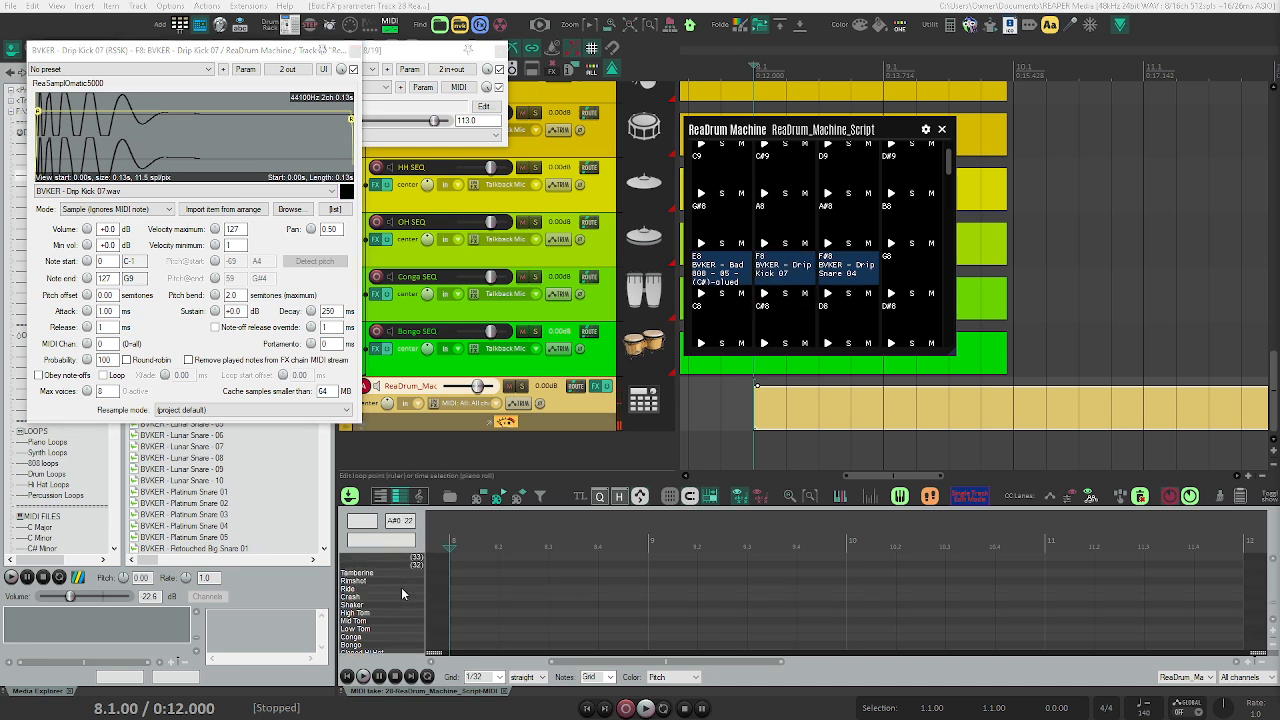
{"action": "scroll", "coordinate": [402, 594], "scroll_direction": "up", "scroll_amount": 1}
{"action": "left_click", "coordinate": [765, 293]}
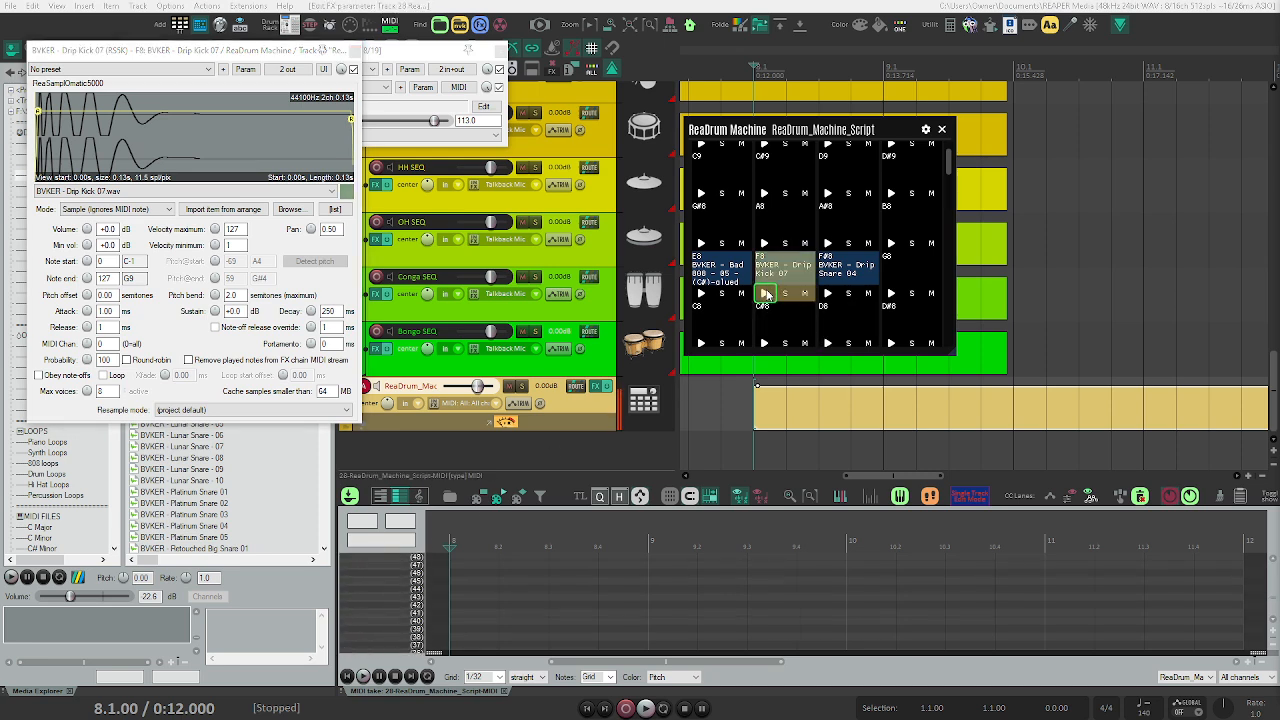
{"action": "left_click", "coordinate": [354, 50]}
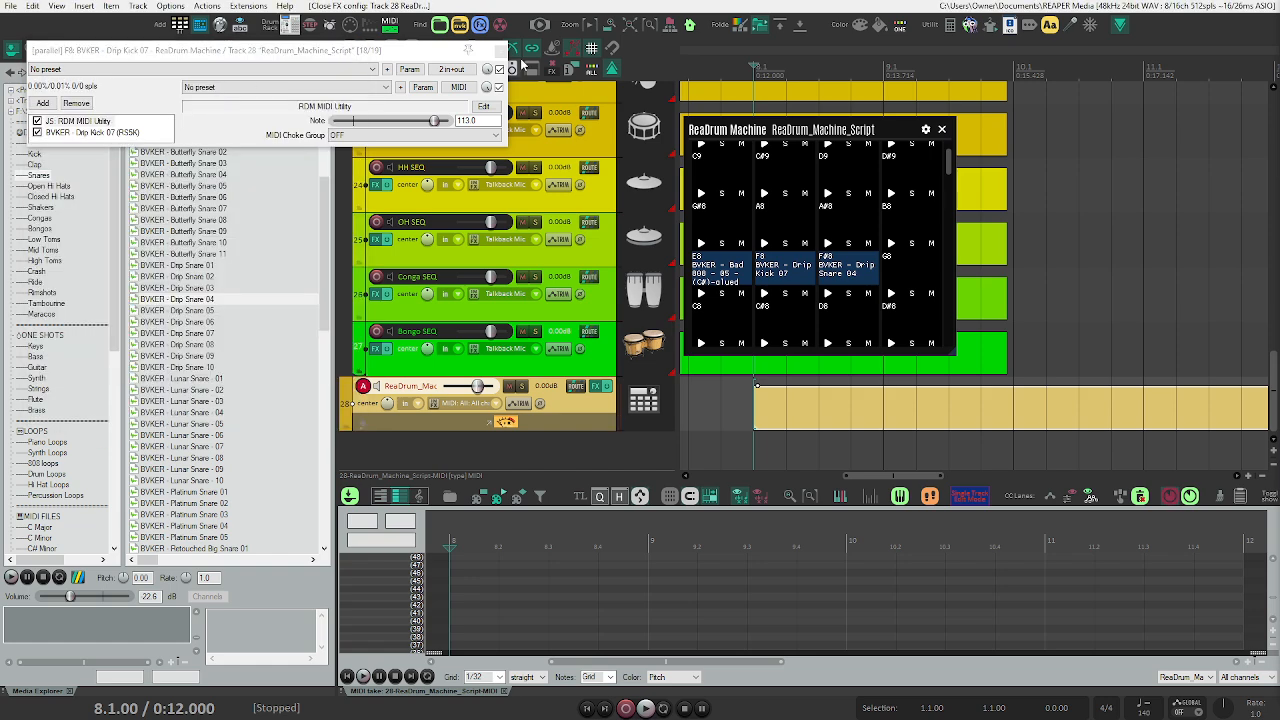
{"action": "left_click", "coordinate": [500, 48]}
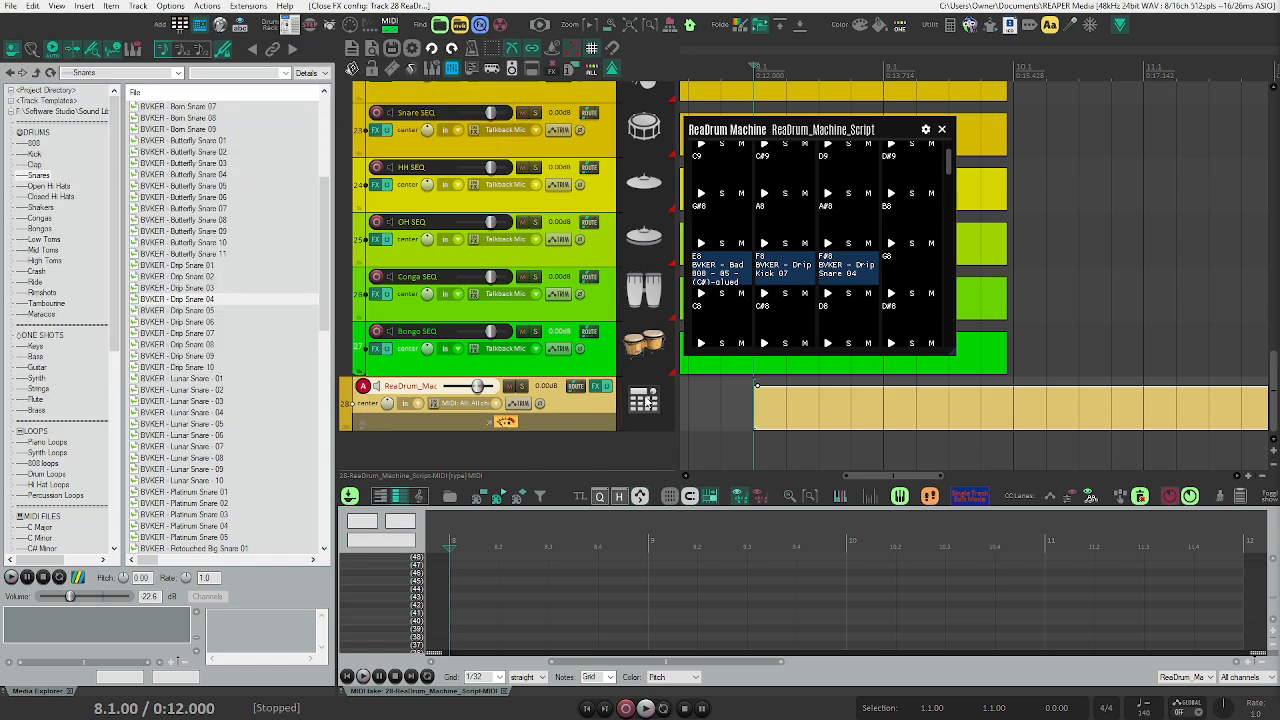
- Delete the ReaDrum_Machine_Script track and all remaining tracks, and close the ReaDrum Machine and the Media Explorer
{"action": "key", "text": "Delete"}
{"action": "scroll", "coordinate": [667, 287], "scroll_direction": "up", "scroll_amount": 10}
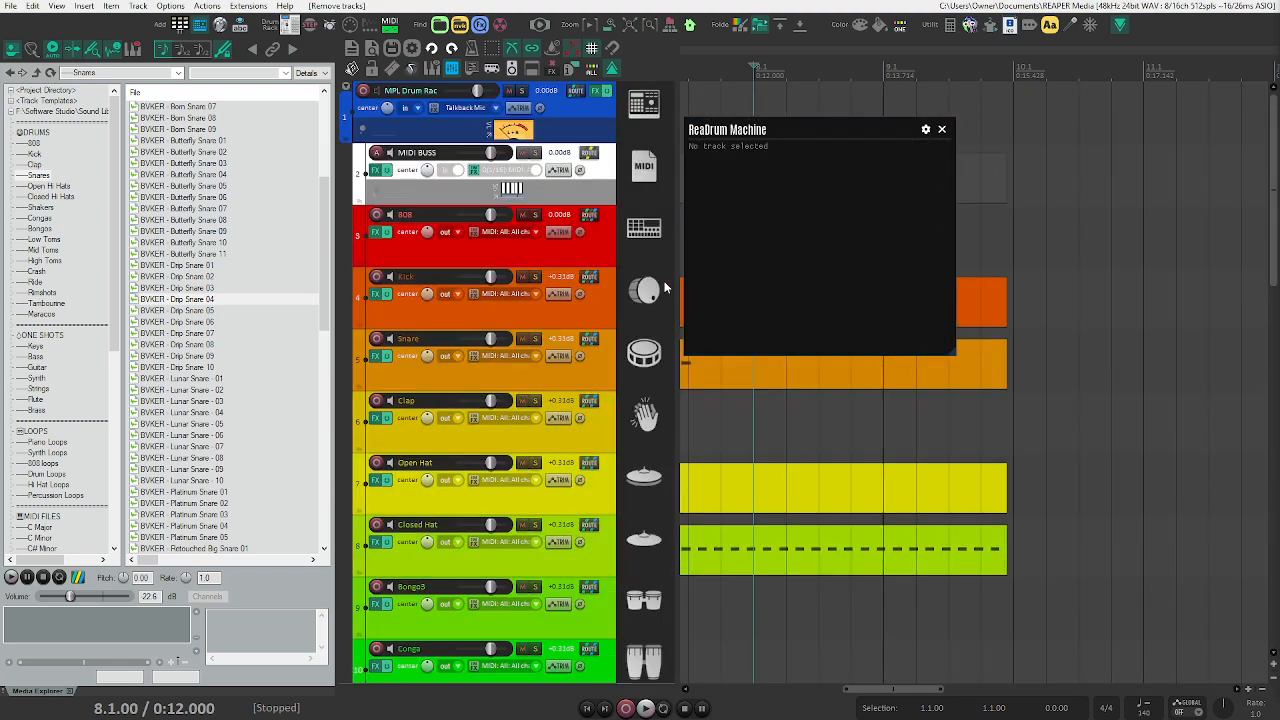
{"action": "key", "text": "ctrl+a"}
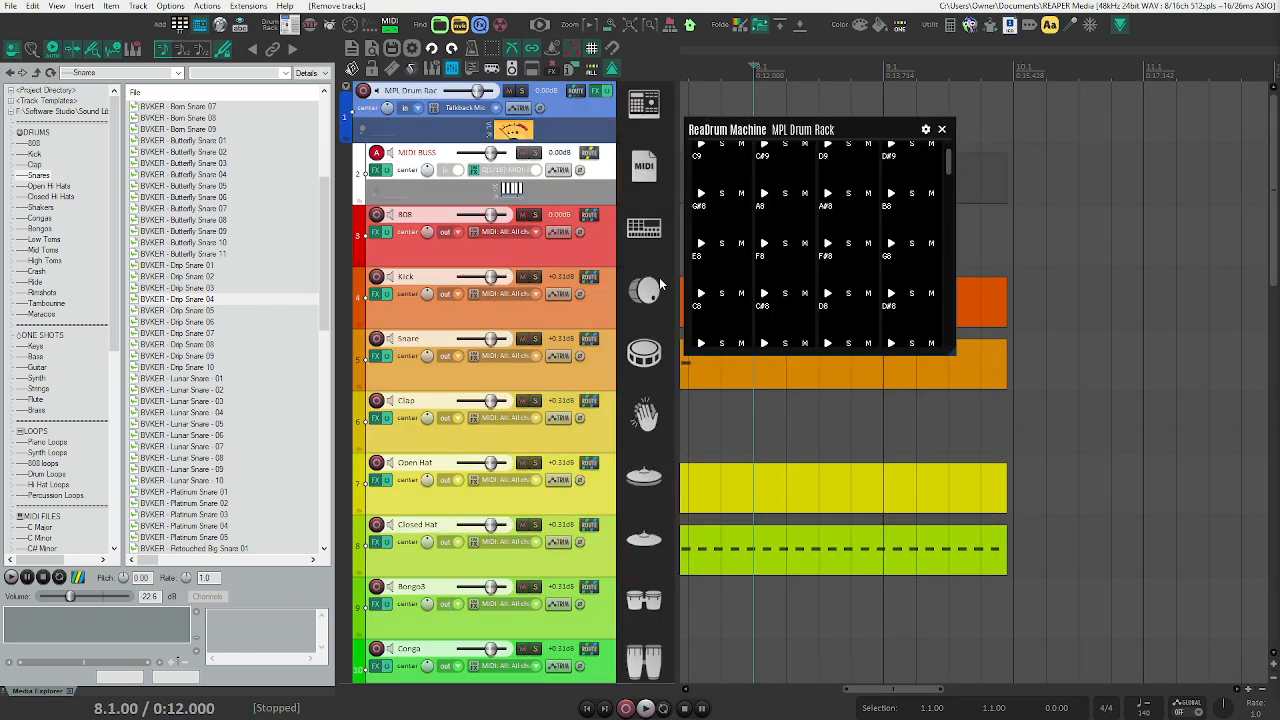
{"action": "key", "text": "Delete"}
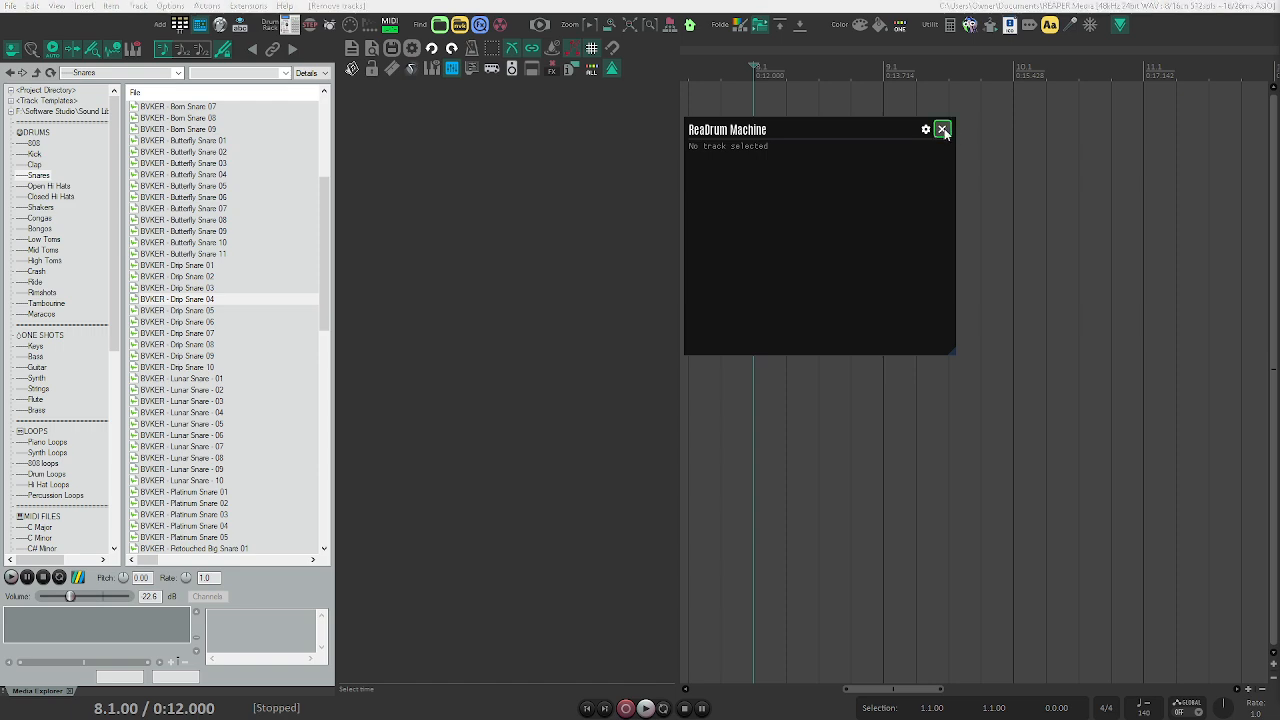
{"action": "left_click", "coordinate": [942, 130]}
{"action": "key", "text": "ctrl+alt+x"}
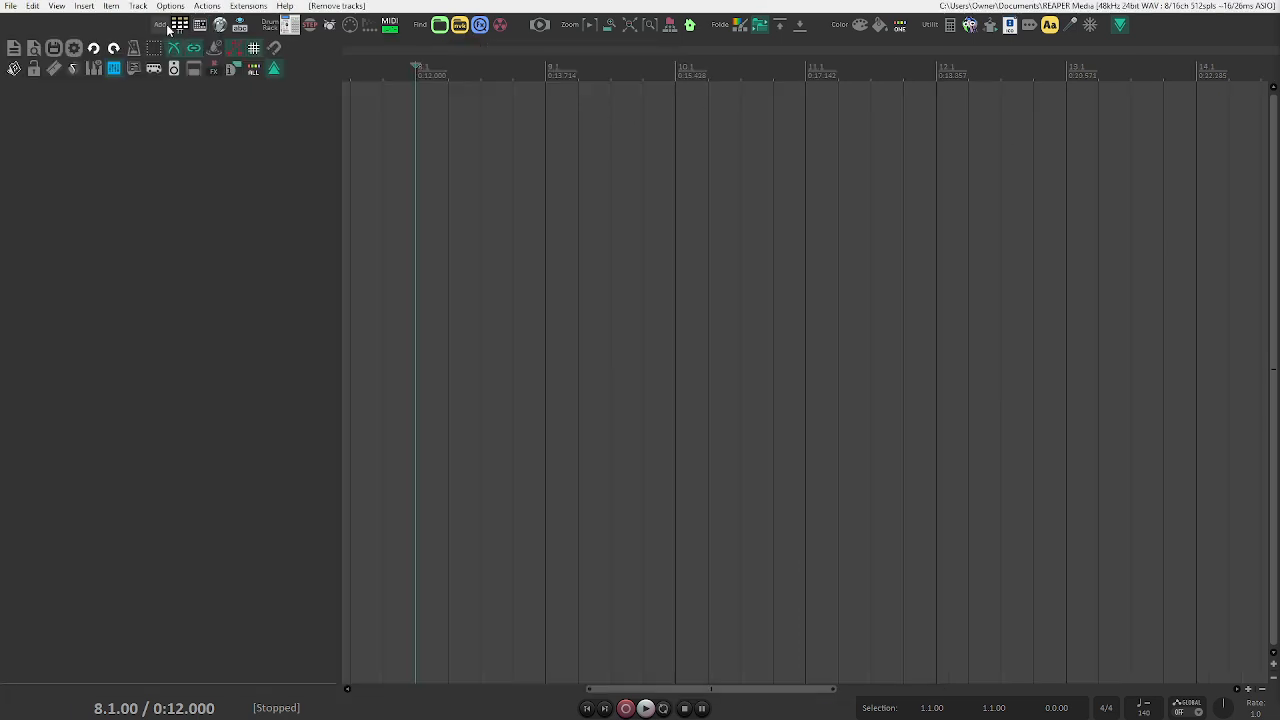
- Insert the Additive synth track template from the Instruments templates and open the new track's Additiv plug-in
{"action": "left_click", "coordinate": [177, 25]}
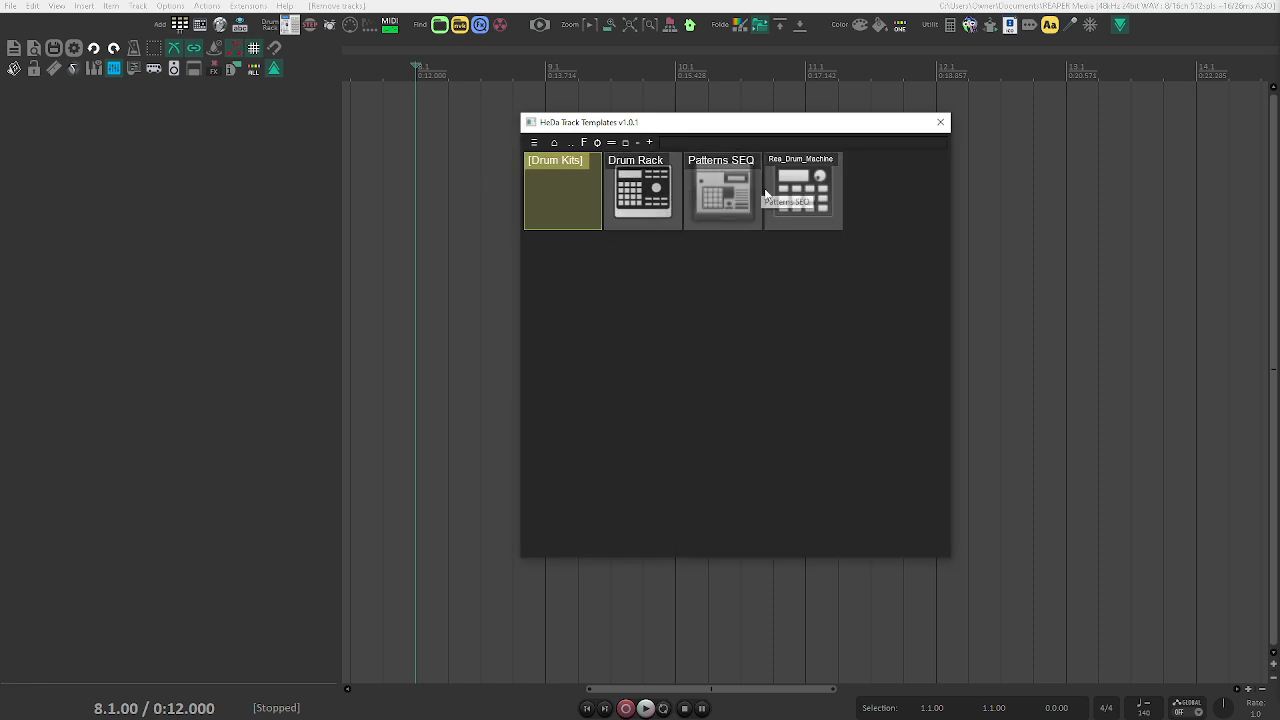
{"action": "left_click", "coordinate": [554, 142]}
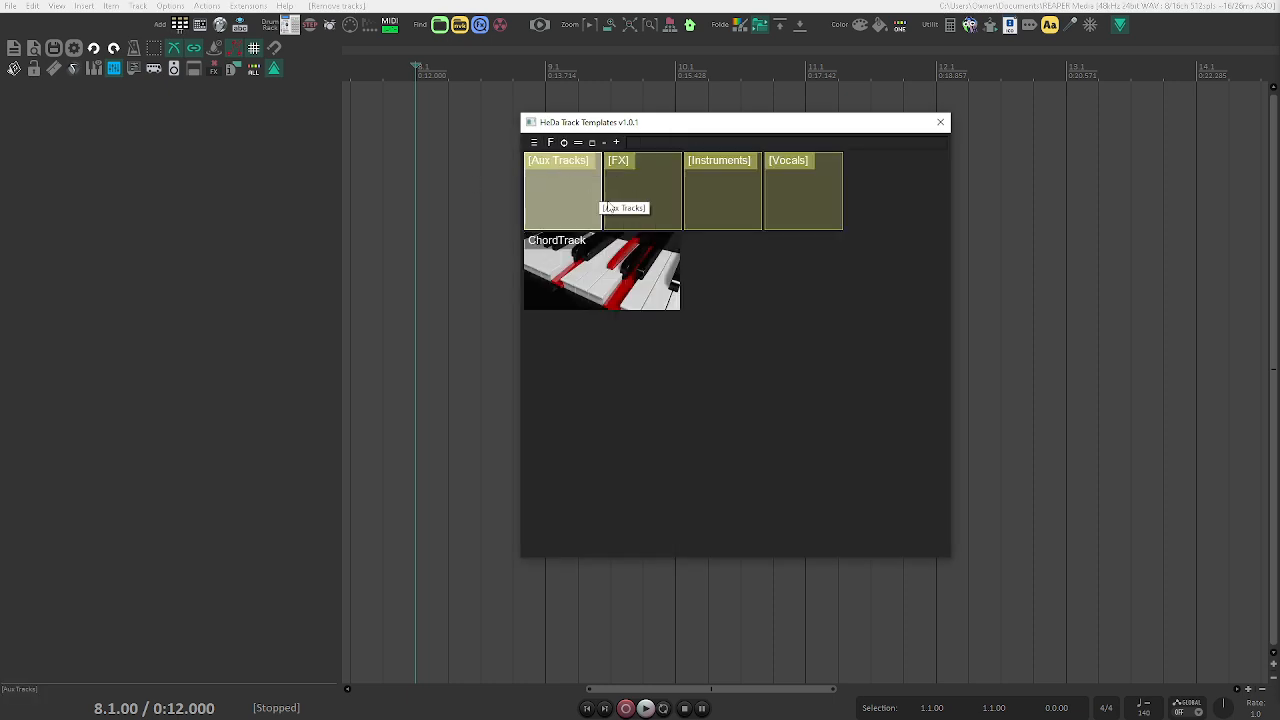
{"action": "left_click", "coordinate": [700, 205]}
{"action": "left_click", "coordinate": [705, 198]}
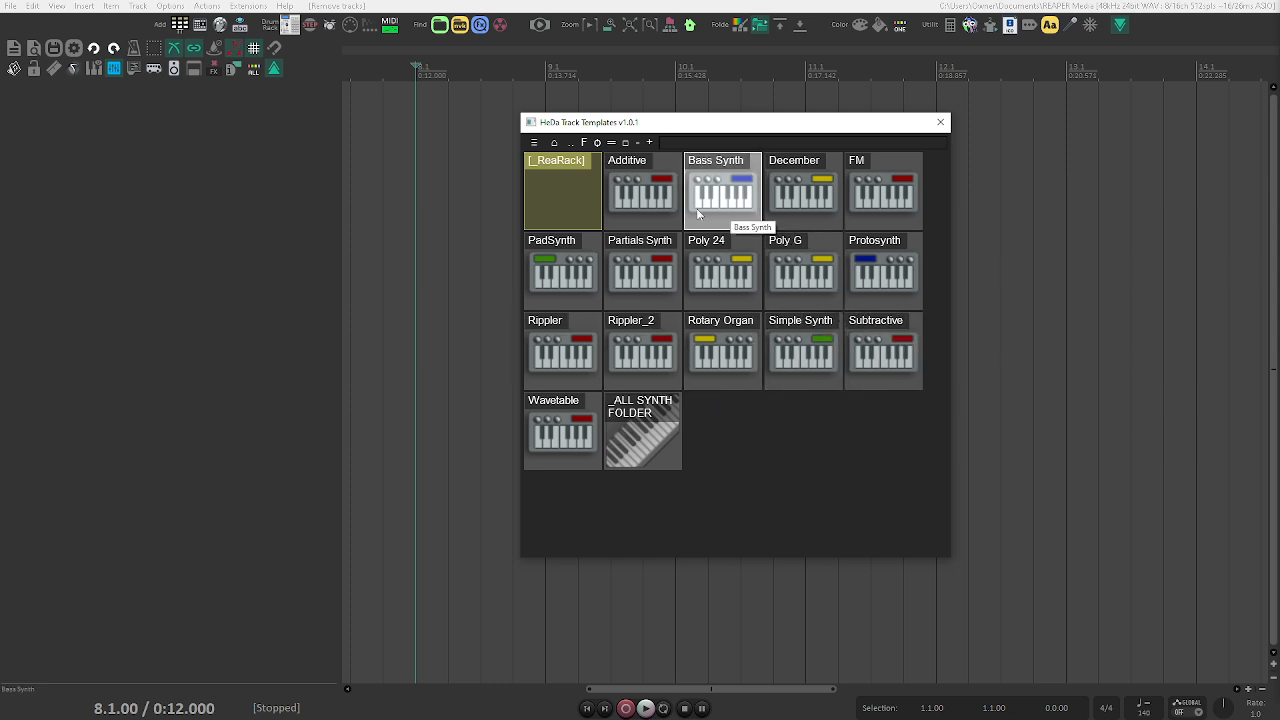
{"action": "left_click", "coordinate": [612, 195]}
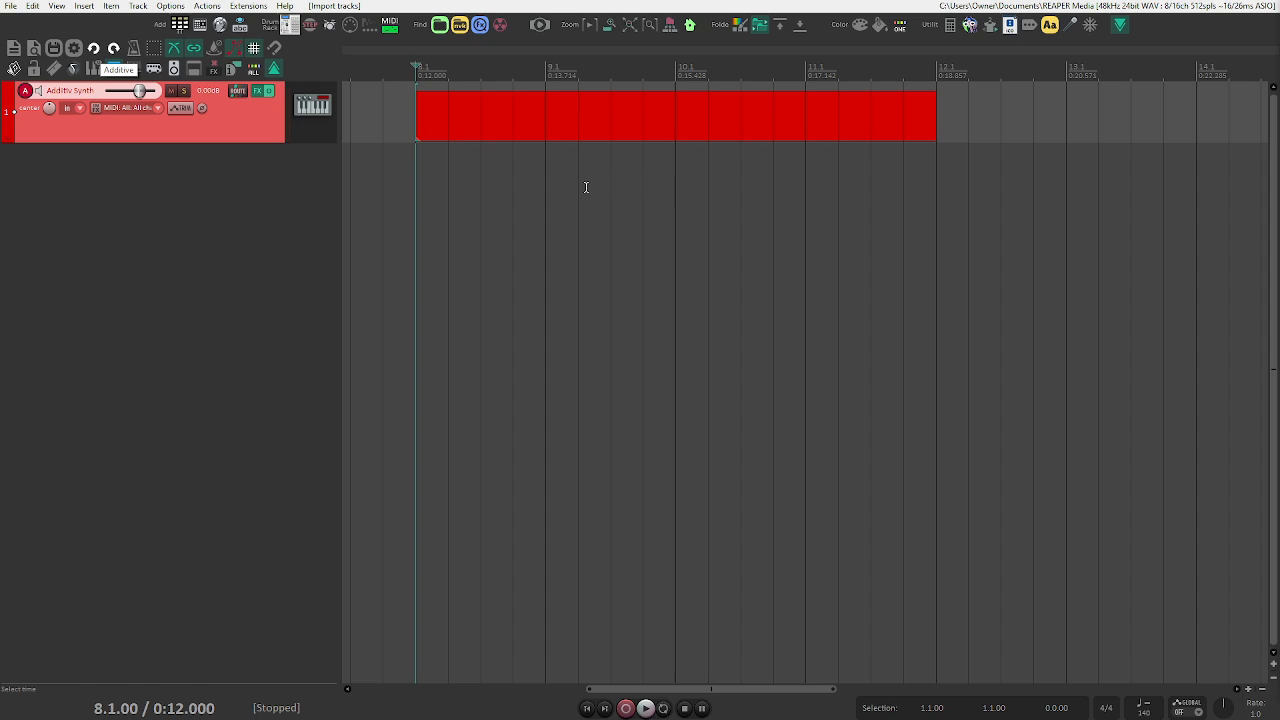
{"action": "right_click", "coordinate": [256, 92]}
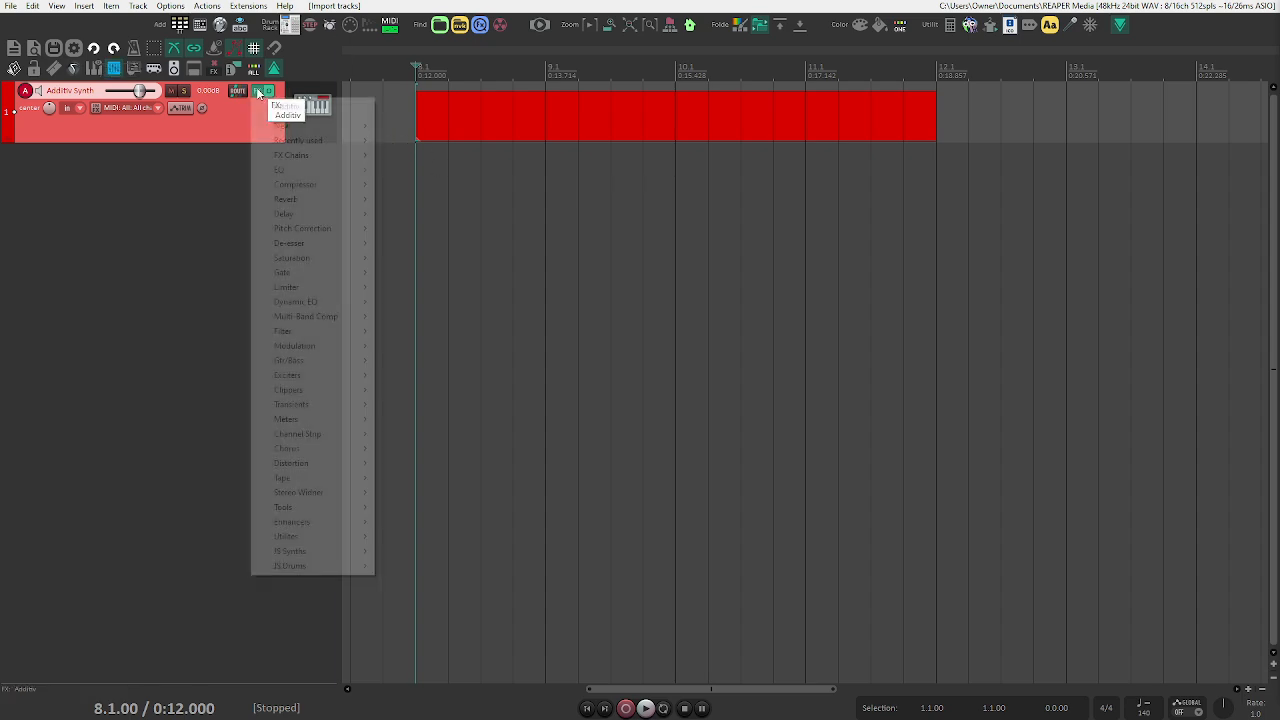
{"action": "left_click", "coordinate": [286, 107]}
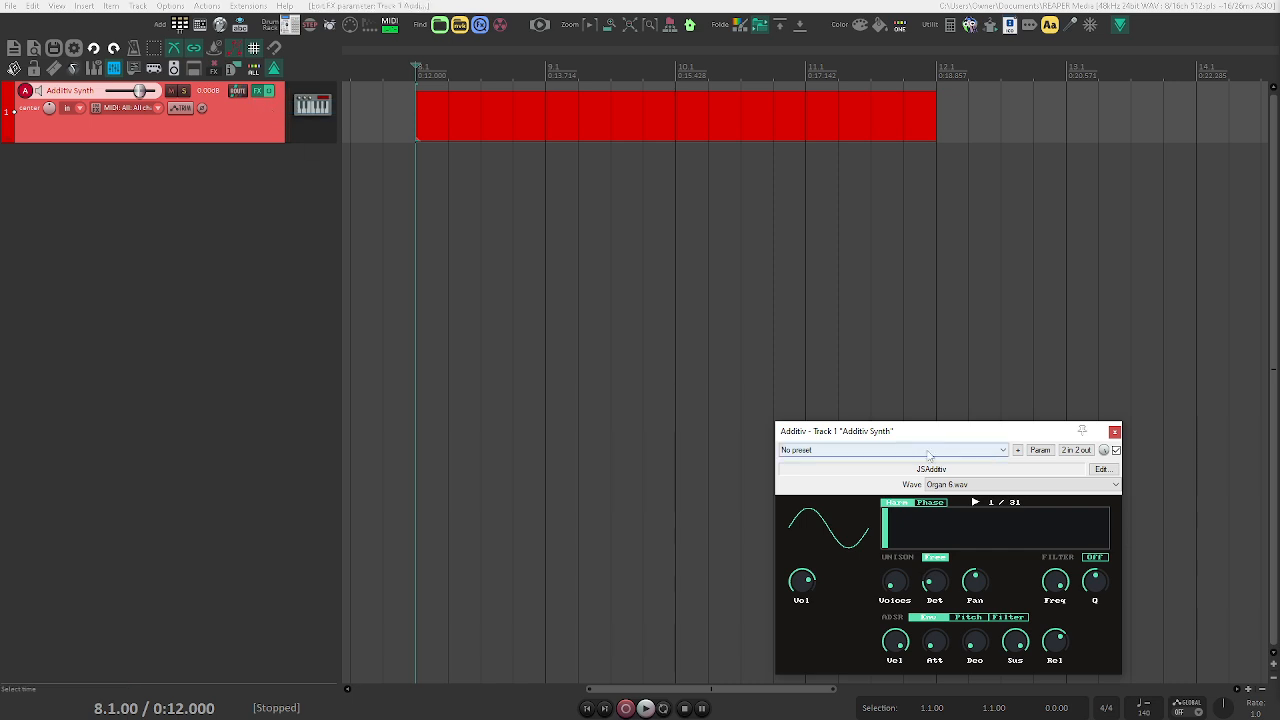
- Move the Additiv window up beside the track, select the track's MIDI item, and load the Keys Choir preset
{"action": "left_click_drag", "start_coordinate": [928, 440], "coordinate": [853, 207]}
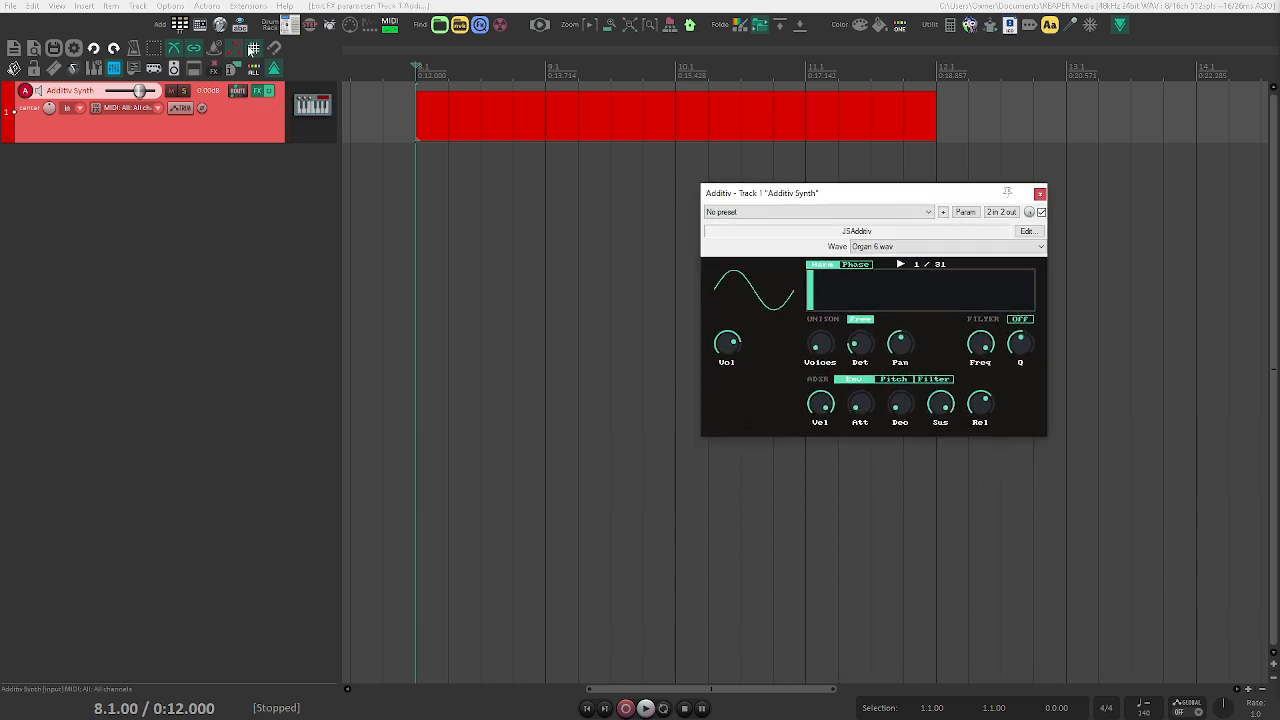
{"action": "left_click", "coordinate": [465, 113]}
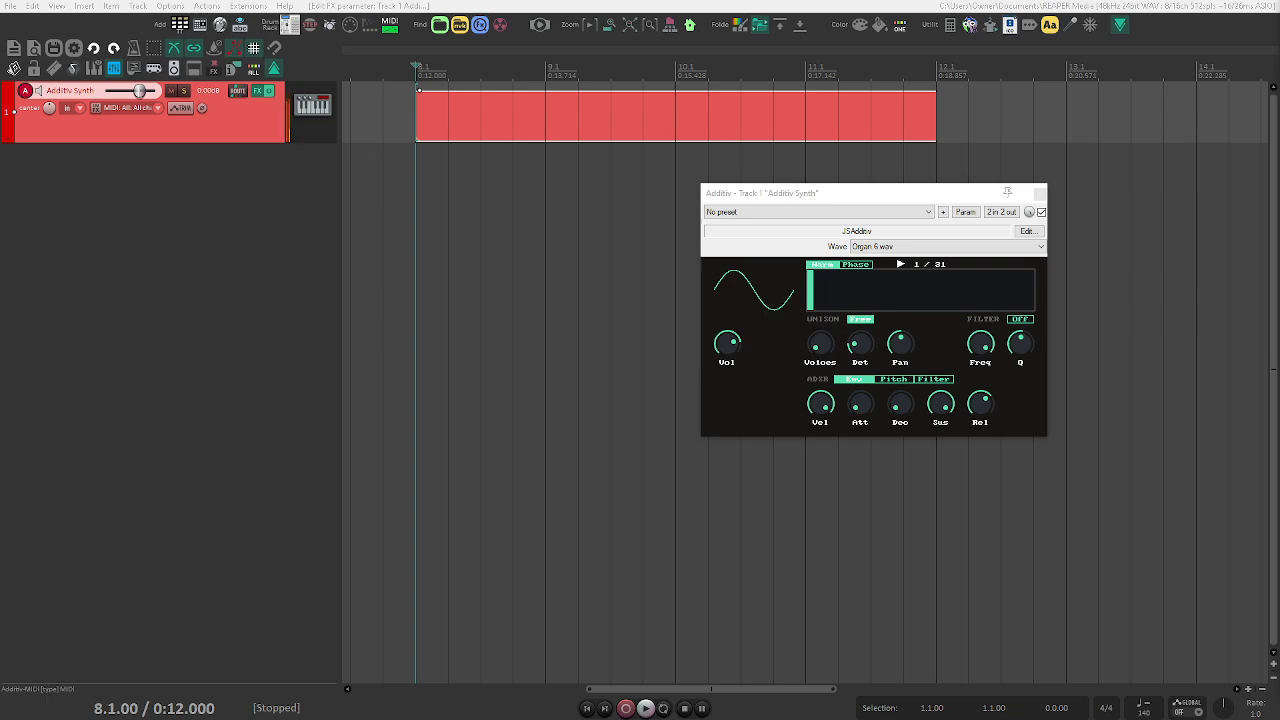
{"action": "left_click", "coordinate": [773, 212]}
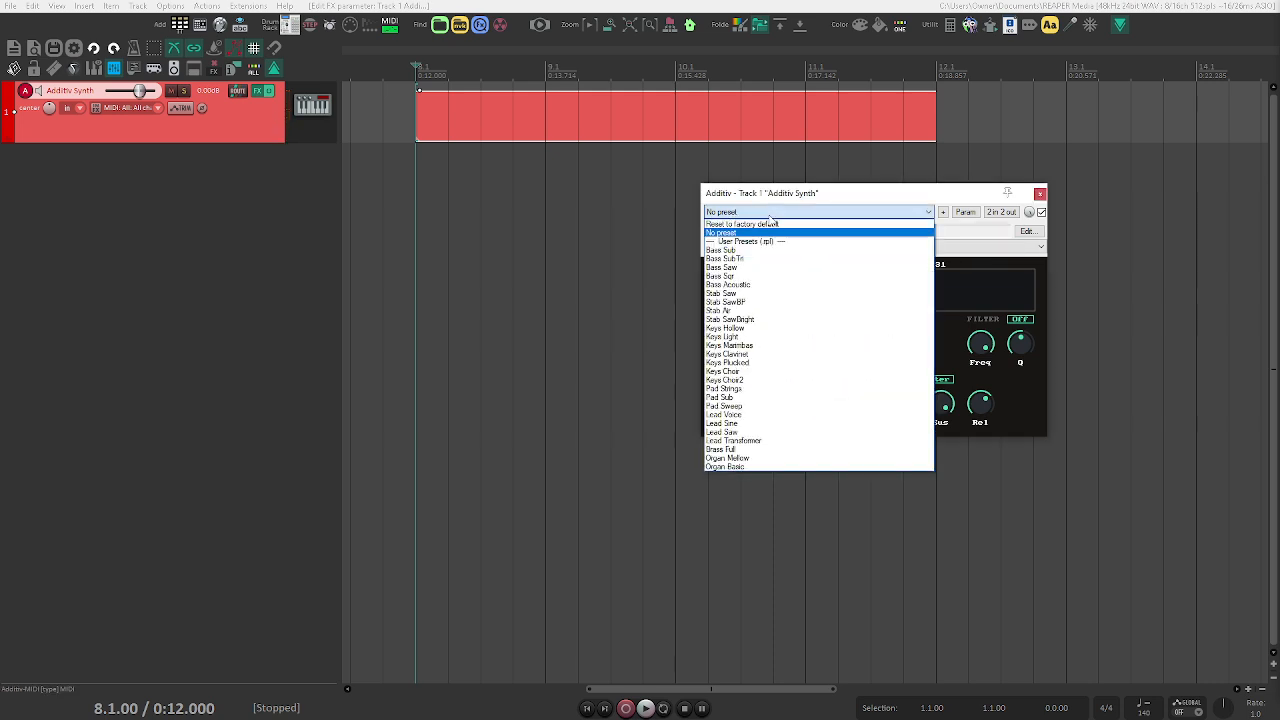
{"action": "left_click", "coordinate": [757, 371]}
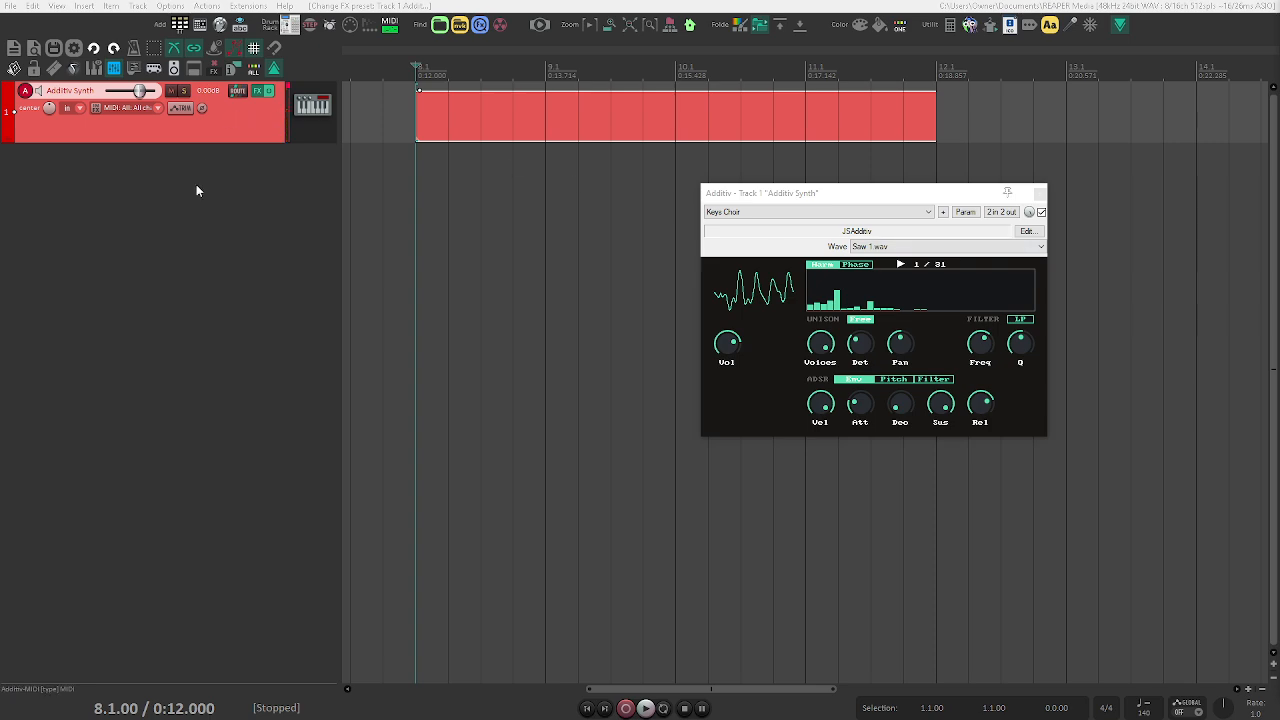
- Browse the Instruments track templates, including the Samplers and the synth-based Drums groups, without loading any
{"action": "right_click", "coordinate": [200, 219]}
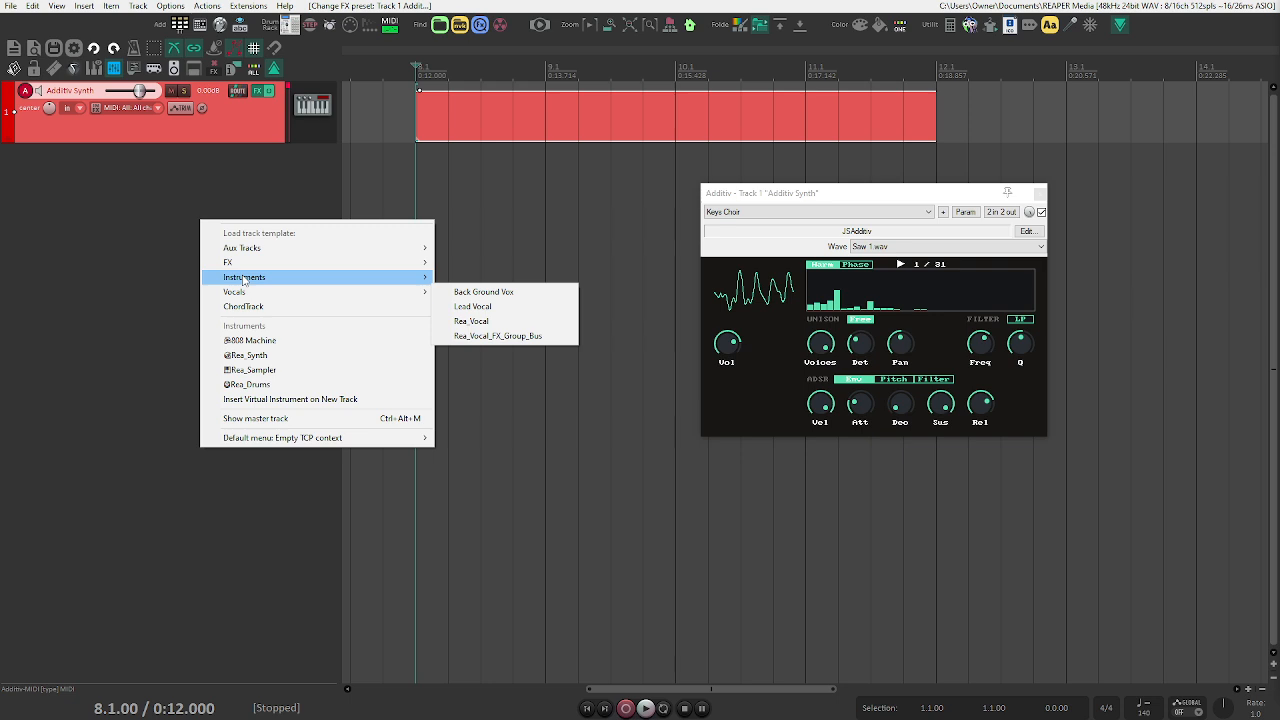
{"action": "mouse_move", "coordinate": [243, 279]}
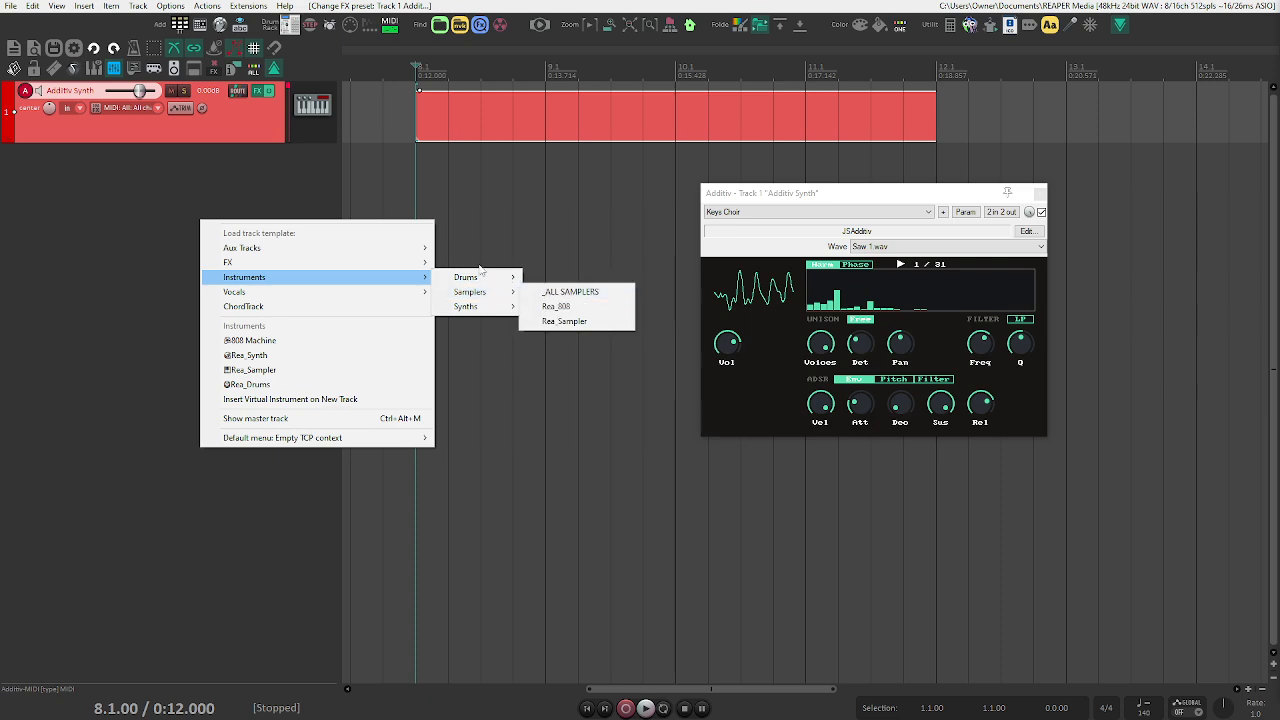
{"action": "mouse_move", "coordinate": [493, 280]}
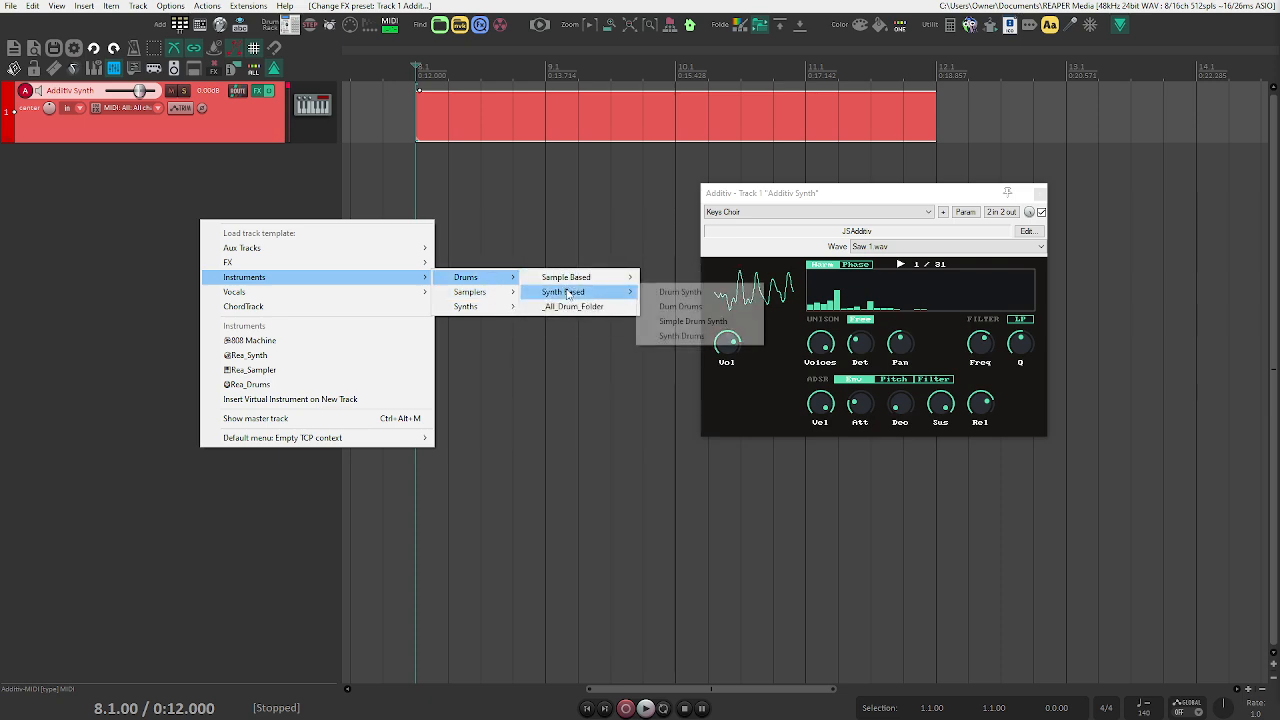
{"action": "left_click", "coordinate": [289, 122]}
- Toggle the main toolbar off and back on, checking the Drums track templates while it is hidden
{"action": "left_click", "coordinate": [275, 66]}
{"action": "right_click", "coordinate": [290, 223]}
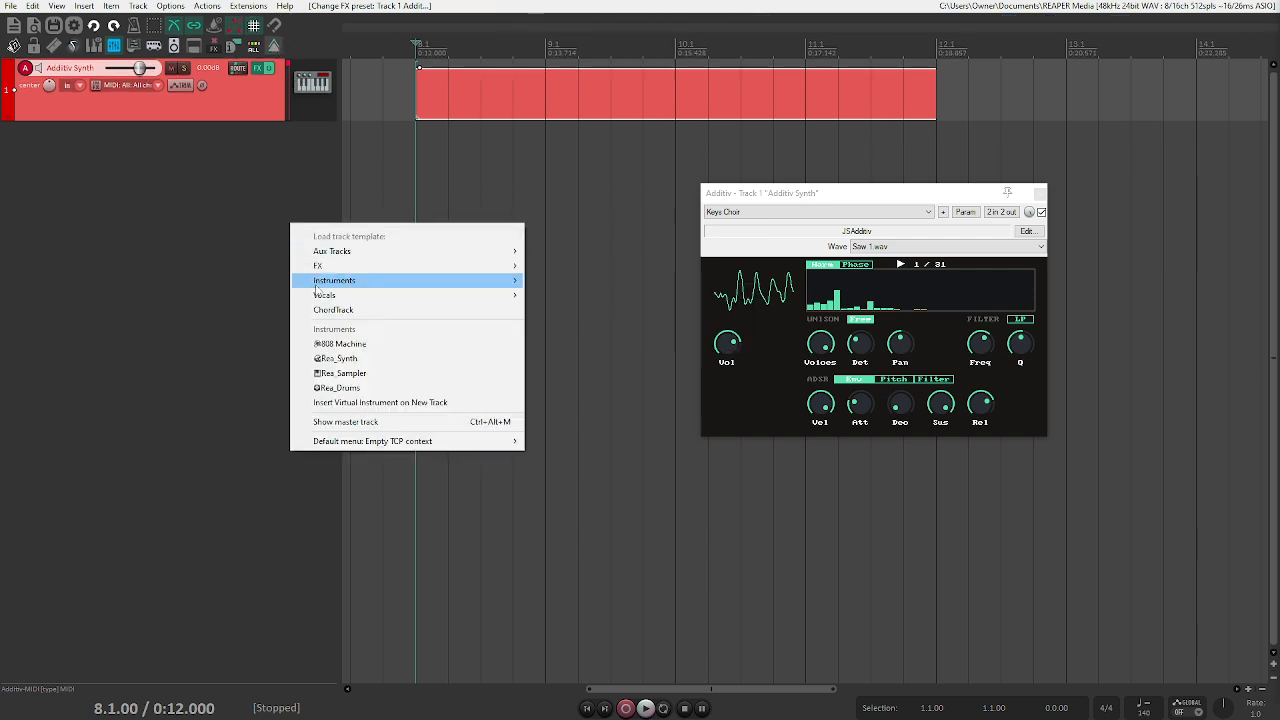
{"action": "mouse_move", "coordinate": [497, 284]}
{"action": "mouse_move", "coordinate": [541, 280]}
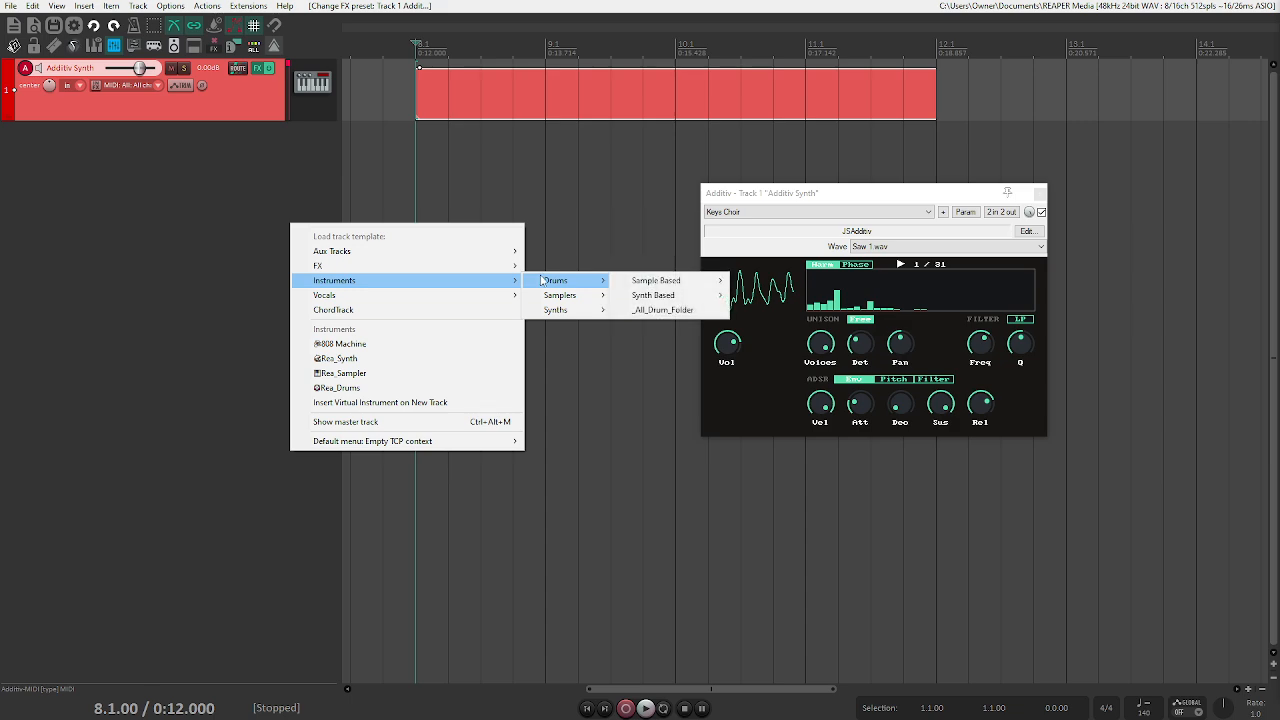
{"action": "left_click", "coordinate": [275, 47]}
{"action": "left_click", "coordinate": [275, 47]}
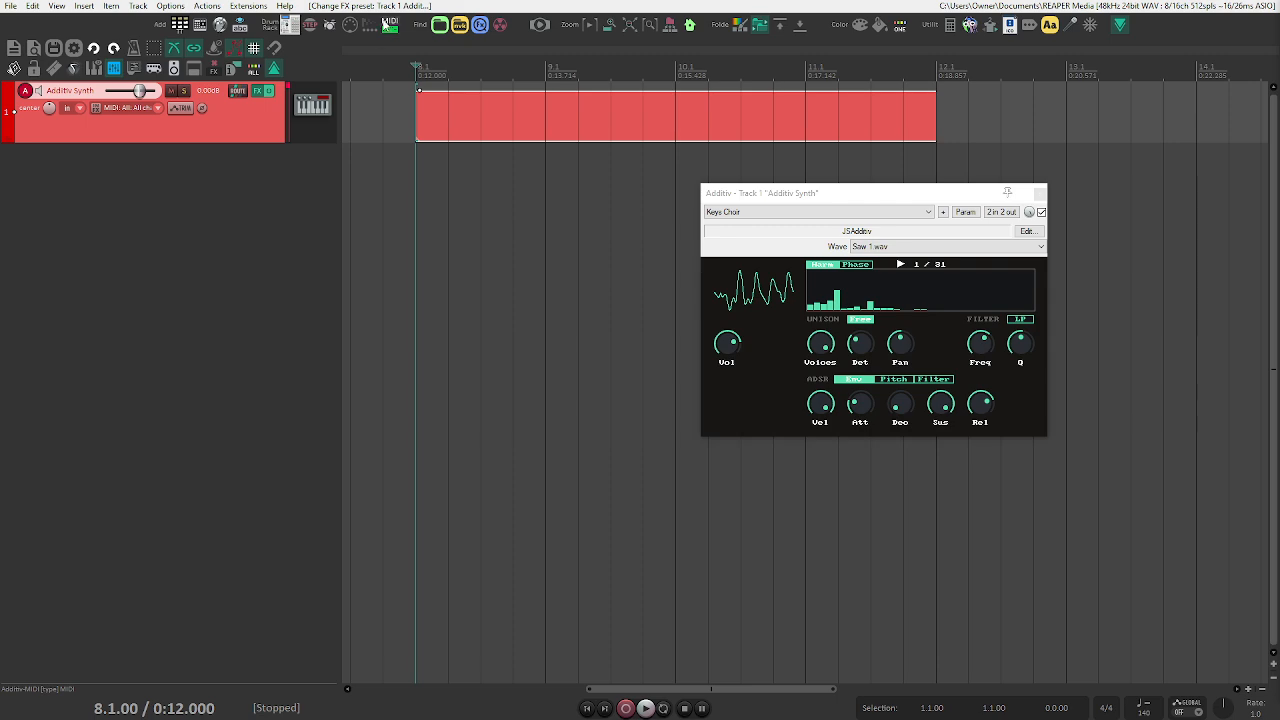
- Launch ReaLauncher to show the recent projects, and open the nvk_SEARCH tool over it
{"action": "left_click", "coordinate": [440, 25]}
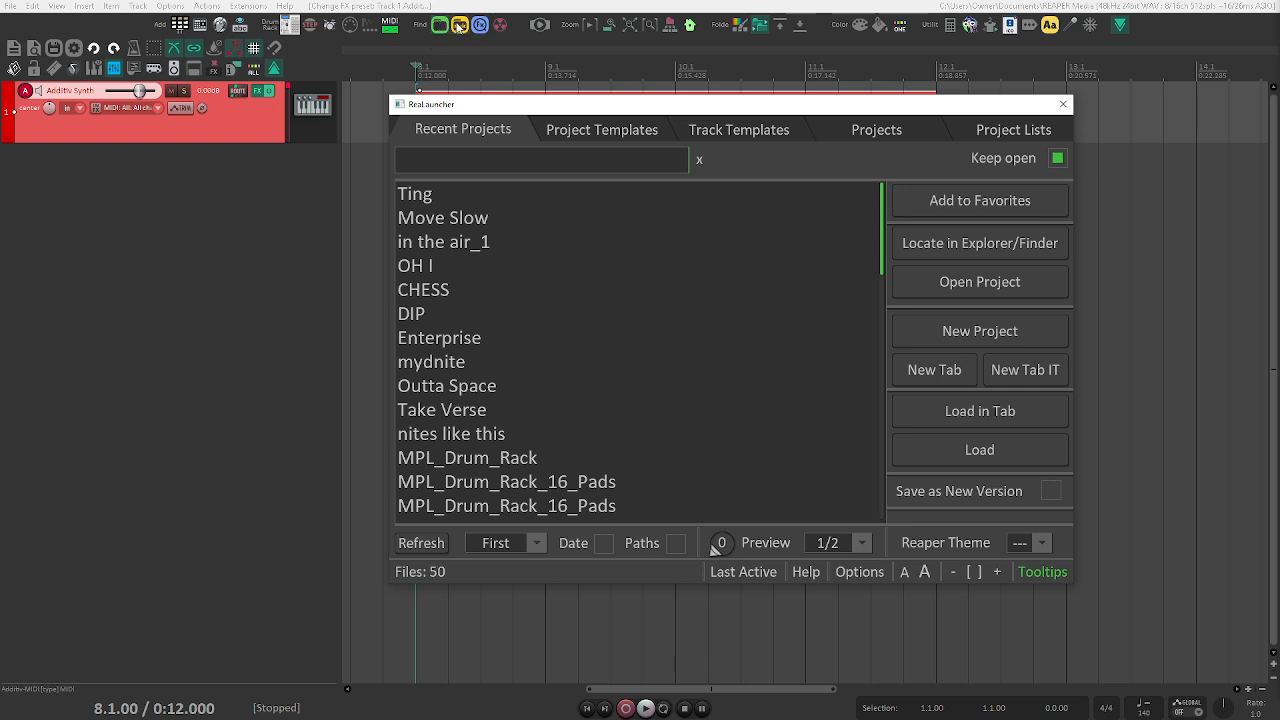
{"action": "left_click", "coordinate": [459, 25]}
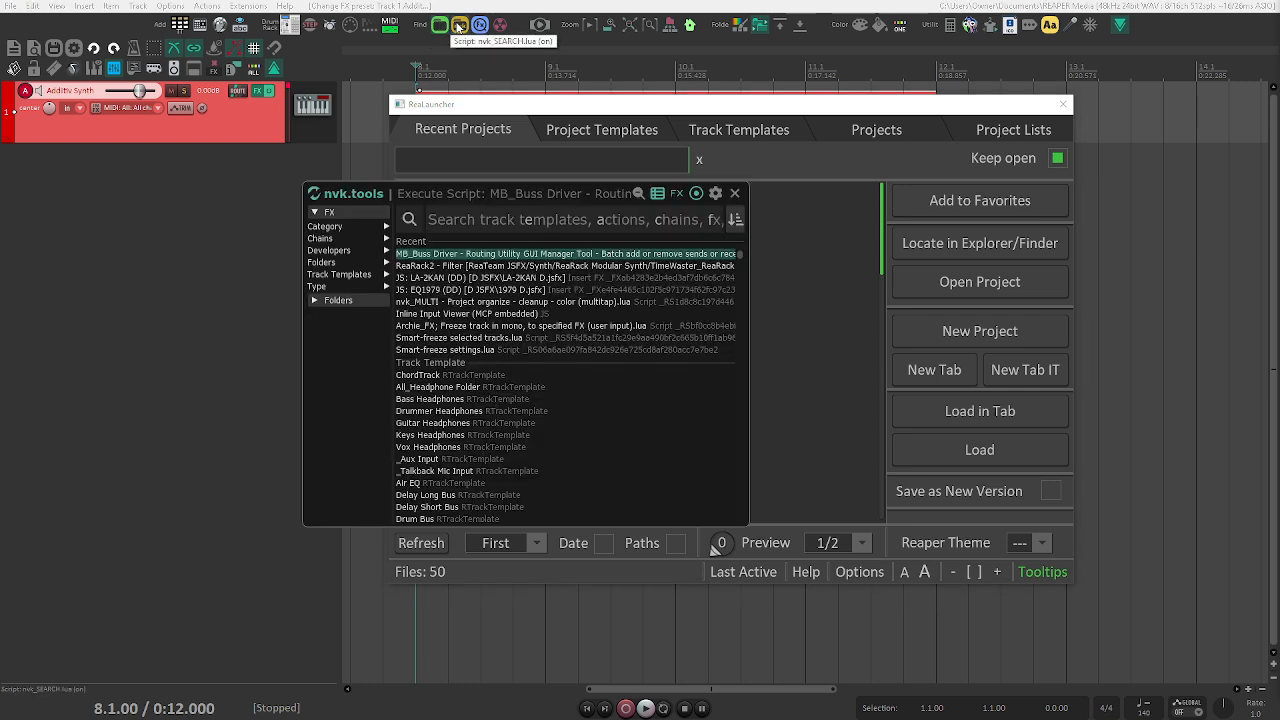